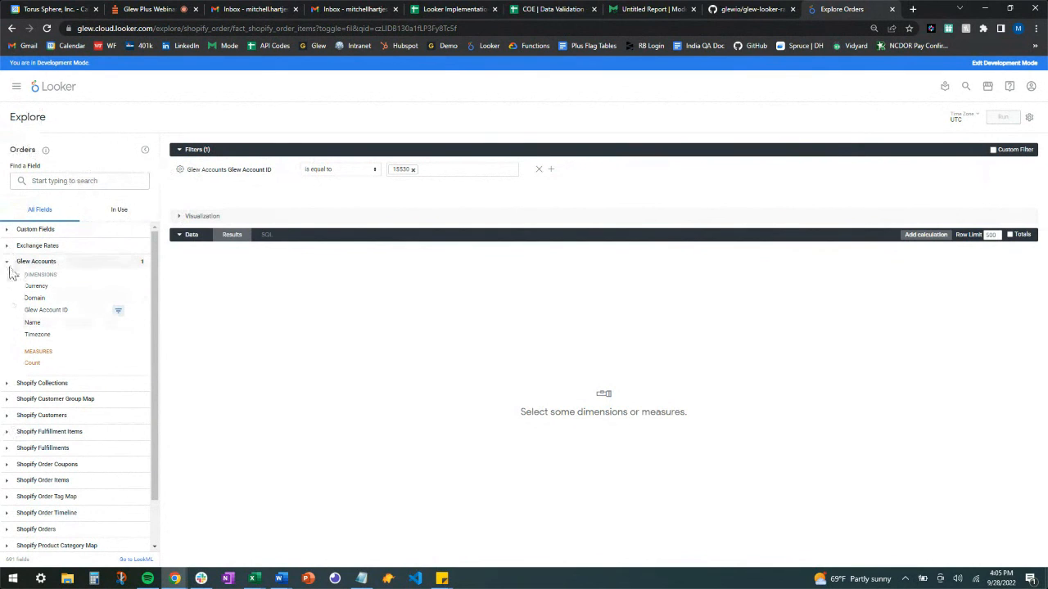
Step: Collapse the Glew Accounts group and review the fields available under Shopify Fulfillment Items
{"action": "left_click", "coordinate": [8, 262]}
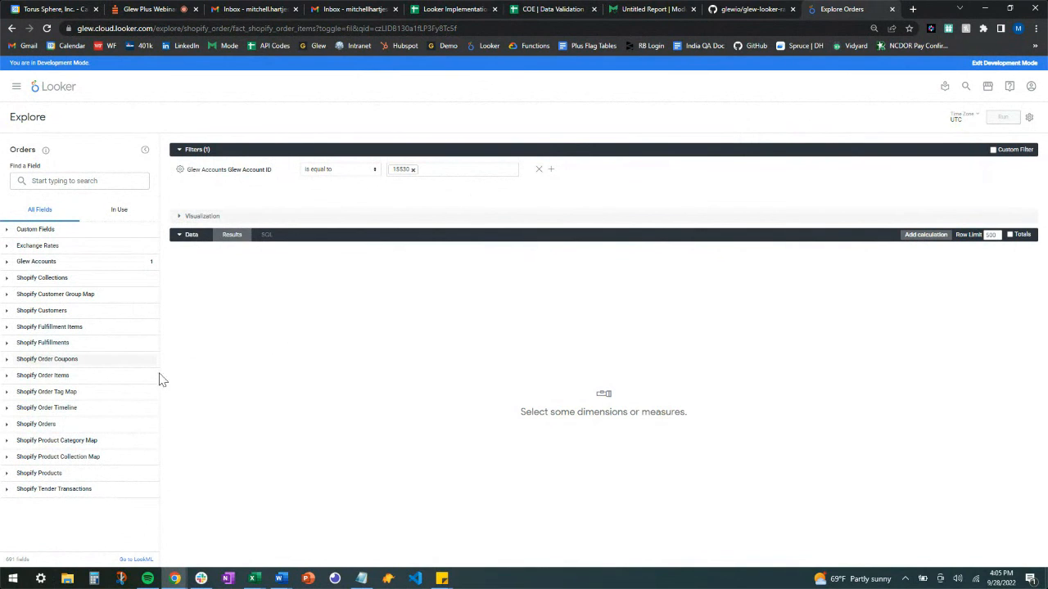
{"action": "left_click", "coordinate": [10, 329]}
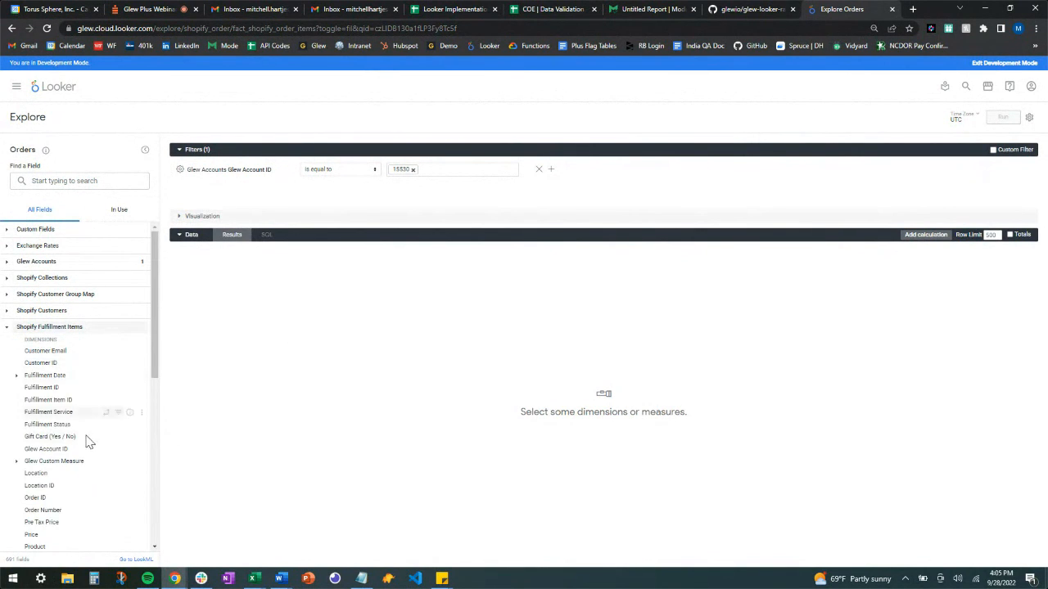
{"action": "scroll", "coordinate": [88, 442], "scroll_direction": "down", "scroll_amount": 2}
{"action": "scroll", "coordinate": [63, 323], "scroll_direction": "down", "scroll_amount": 3}
{"action": "scroll", "coordinate": [66, 320], "scroll_direction": "up", "scroll_amount": 5}
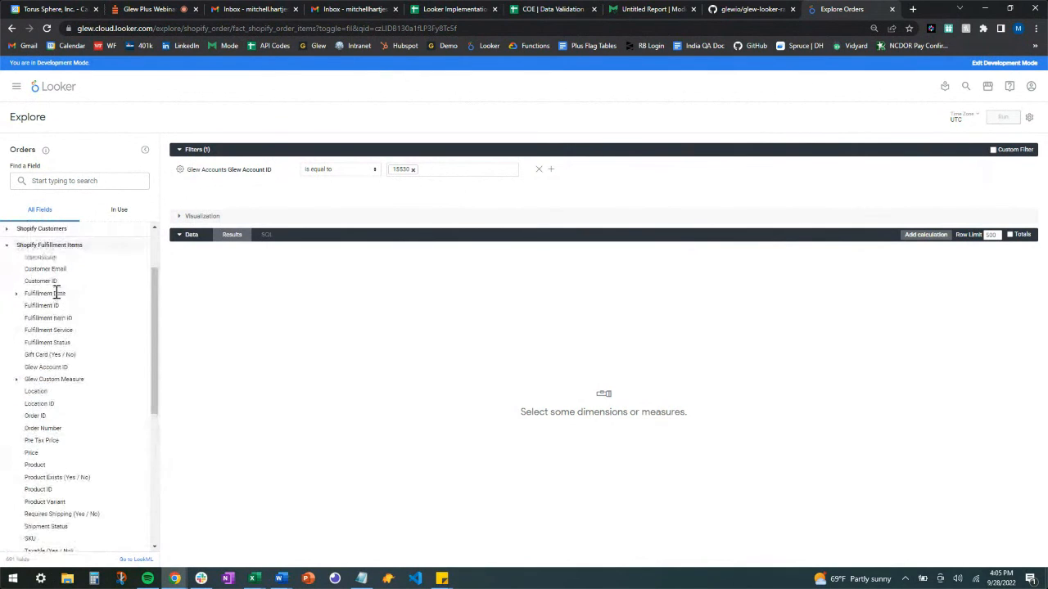
{"action": "left_click", "coordinate": [9, 248]}
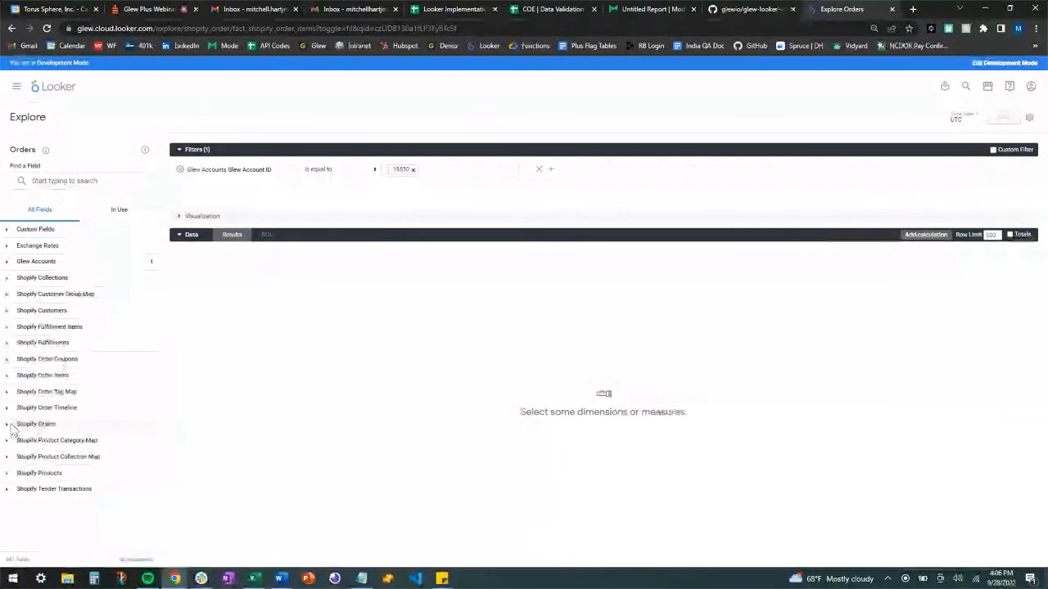
Step: Expand the Shopify Orders group and examine its filter-only fields and dimensions
{"action": "left_click", "coordinate": [45, 424]}
{"action": "scroll", "coordinate": [57, 425], "scroll_direction": "down", "scroll_amount": 5}
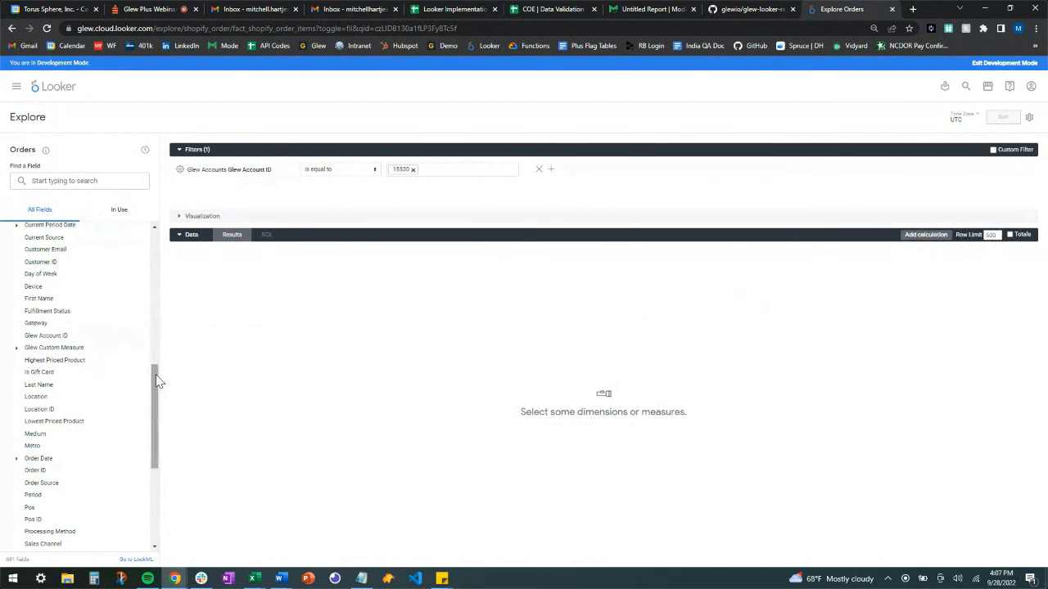
{"action": "left_click_drag", "start_coordinate": [158, 382], "coordinate": [150, 301]}
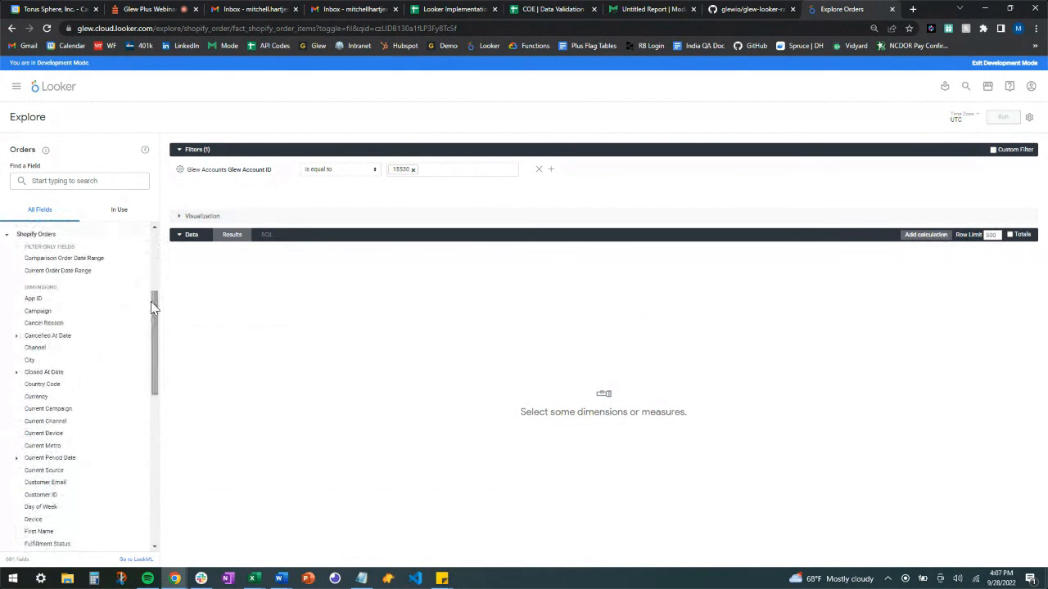
{"action": "scroll", "coordinate": [103, 401], "scroll_direction": "down", "scroll_amount": 3}
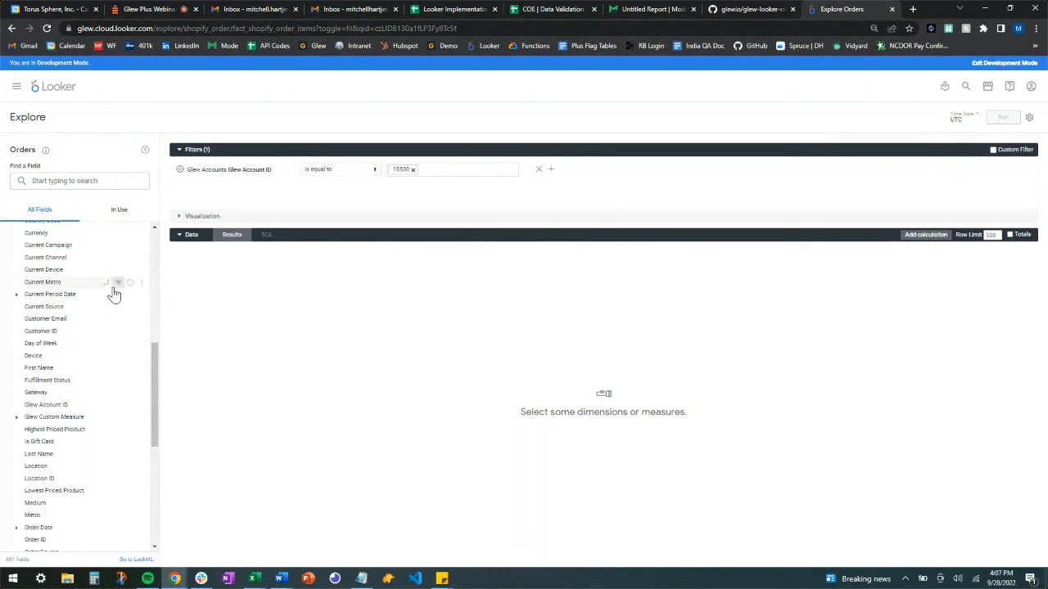
{"action": "scroll", "coordinate": [115, 295], "scroll_direction": "up", "scroll_amount": 4}
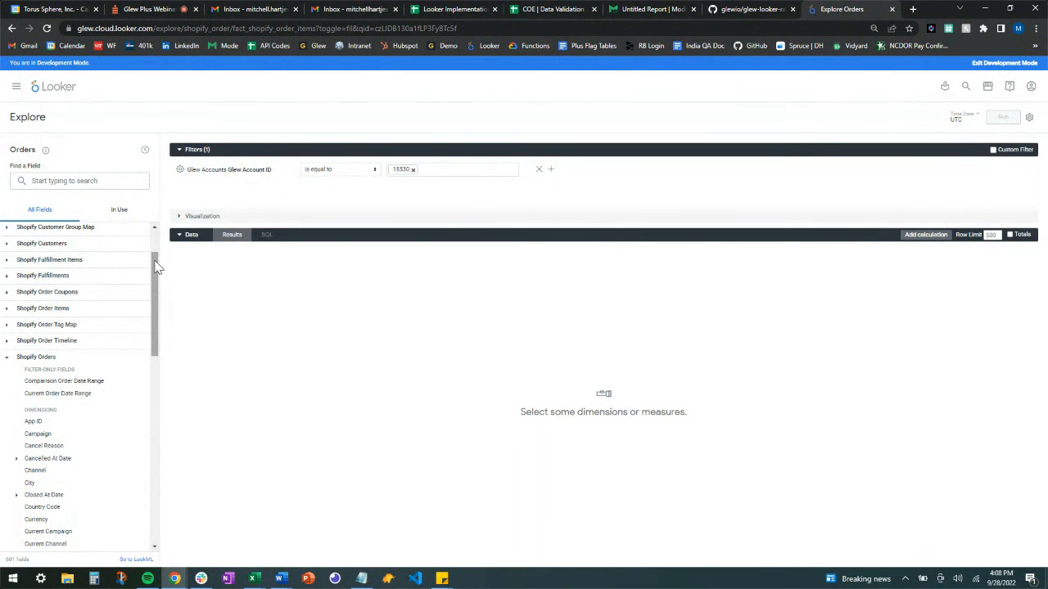
{"action": "scroll", "coordinate": [69, 342], "scroll_direction": "down", "scroll_amount": 4}
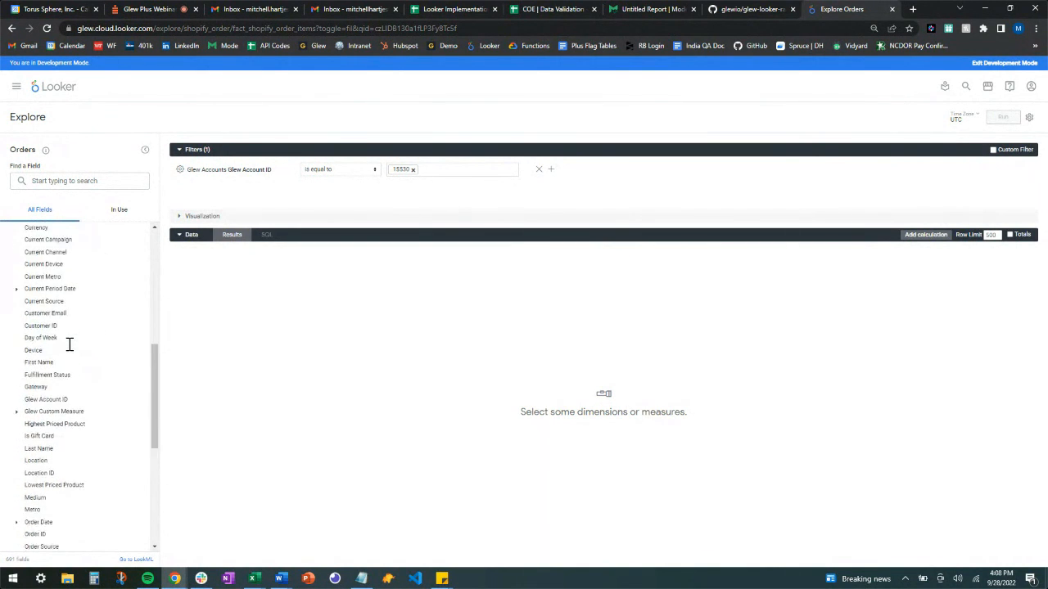
{"action": "scroll", "coordinate": [69, 344], "scroll_direction": "down", "scroll_amount": 2}
{"action": "scroll", "coordinate": [69, 345], "scroll_direction": "up", "scroll_amount": 5}
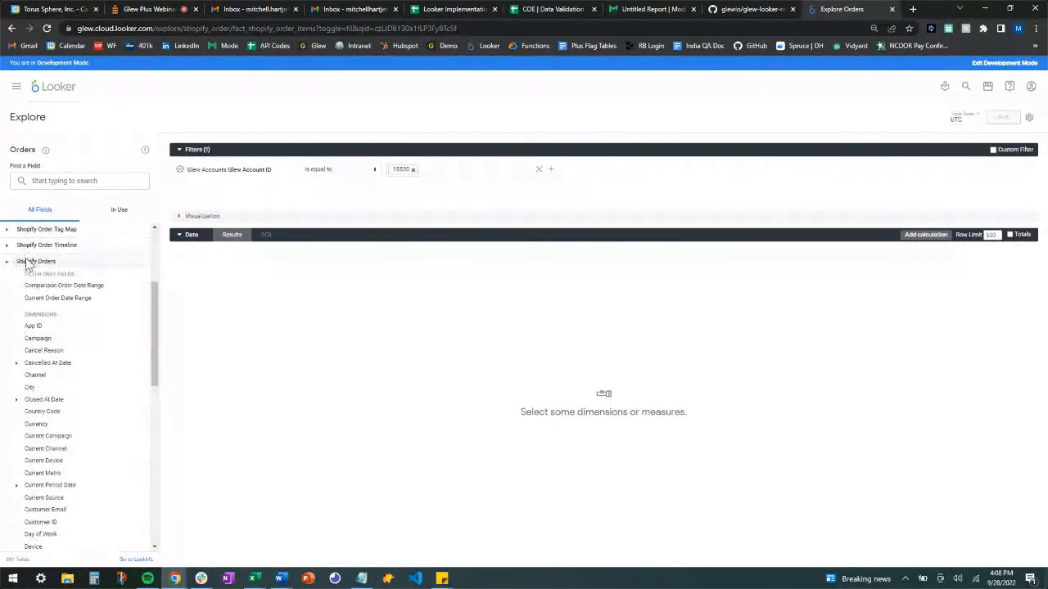
Step: Add the Shopify Orders Transaction ID dimension and Sum of Revenue measure to the query, with a row limit of 5000
{"action": "scroll", "coordinate": [100, 302], "scroll_direction": "down", "scroll_amount": 4}
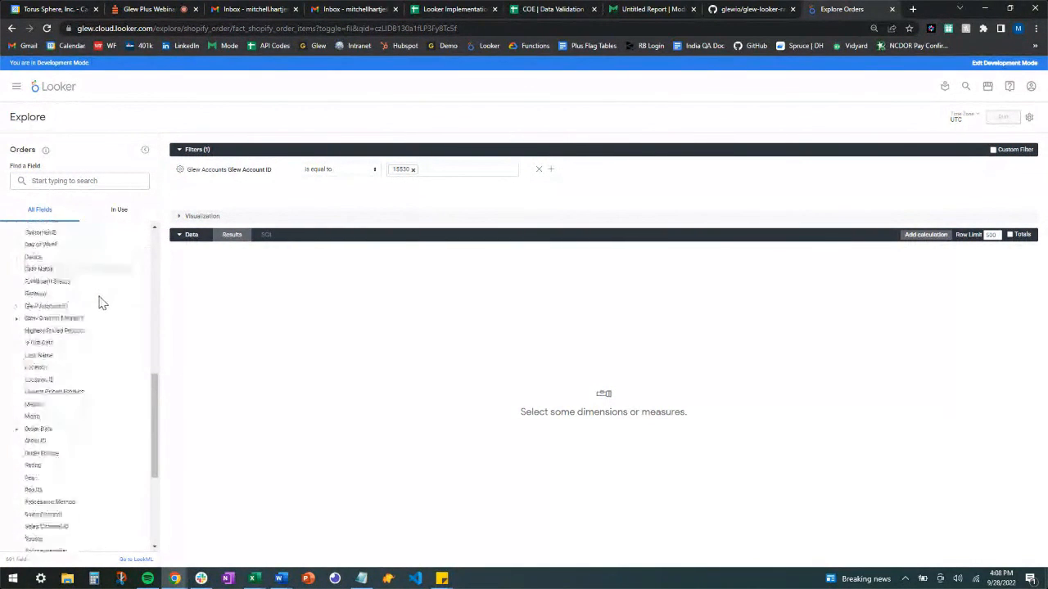
{"action": "scroll", "coordinate": [99, 301], "scroll_direction": "down", "scroll_amount": 3}
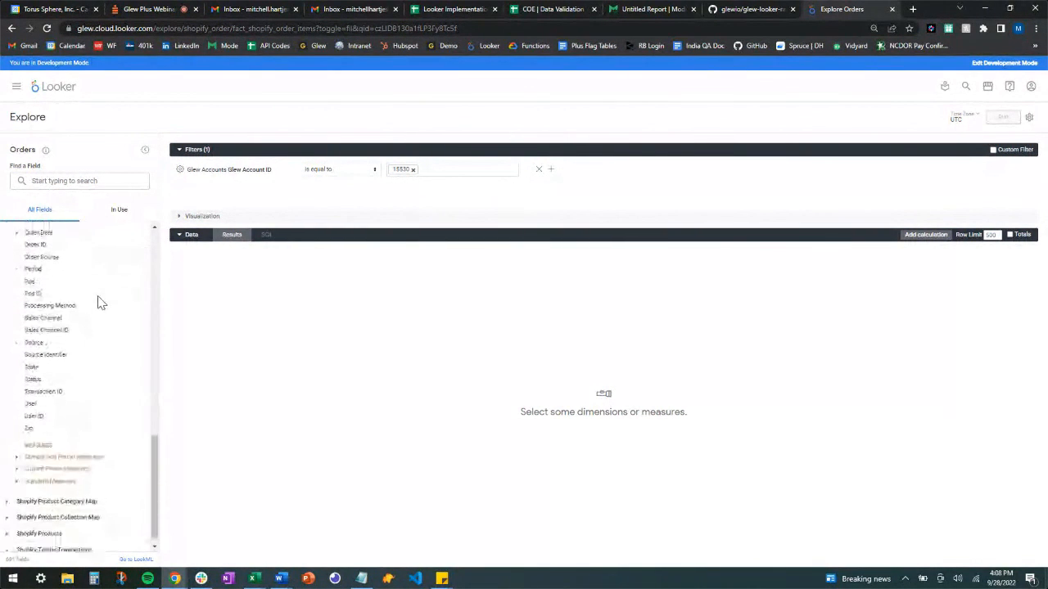
{"action": "left_click", "coordinate": [77, 388]}
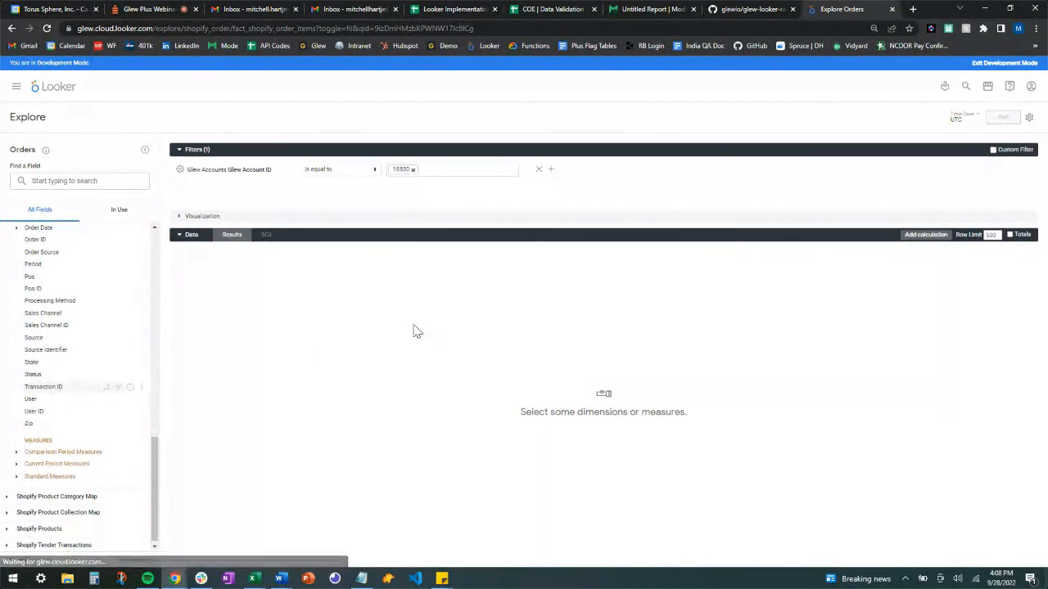
{"action": "left_click", "coordinate": [17, 478]}
{"action": "scroll", "coordinate": [117, 416], "scroll_direction": "down", "scroll_amount": 4}
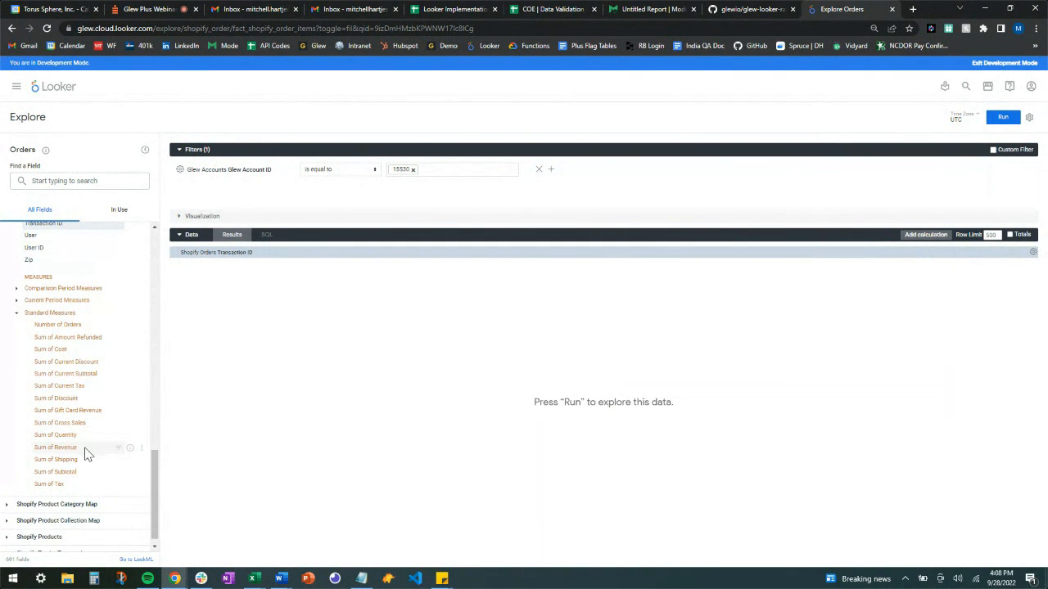
{"action": "left_click", "coordinate": [86, 449]}
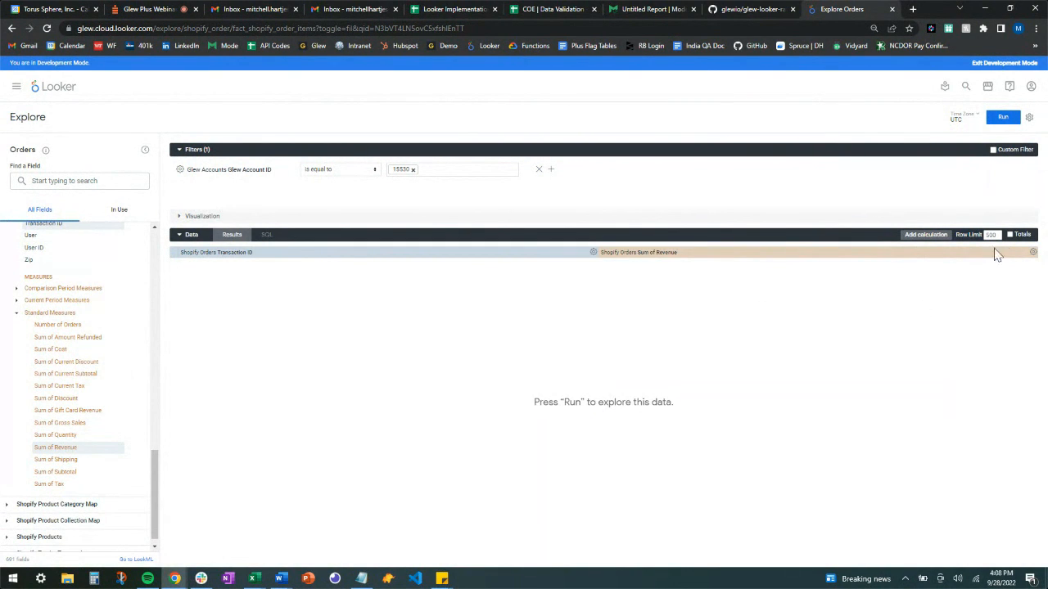
{"action": "type", "text": "0"}
Step: Filter the query on the Shopify Orders Order Date for the past 7 days and run it
{"action": "scroll", "coordinate": [72, 336], "scroll_direction": "up", "scroll_amount": 3}
{"action": "scroll", "coordinate": [72, 335], "scroll_direction": "up", "scroll_amount": 3}
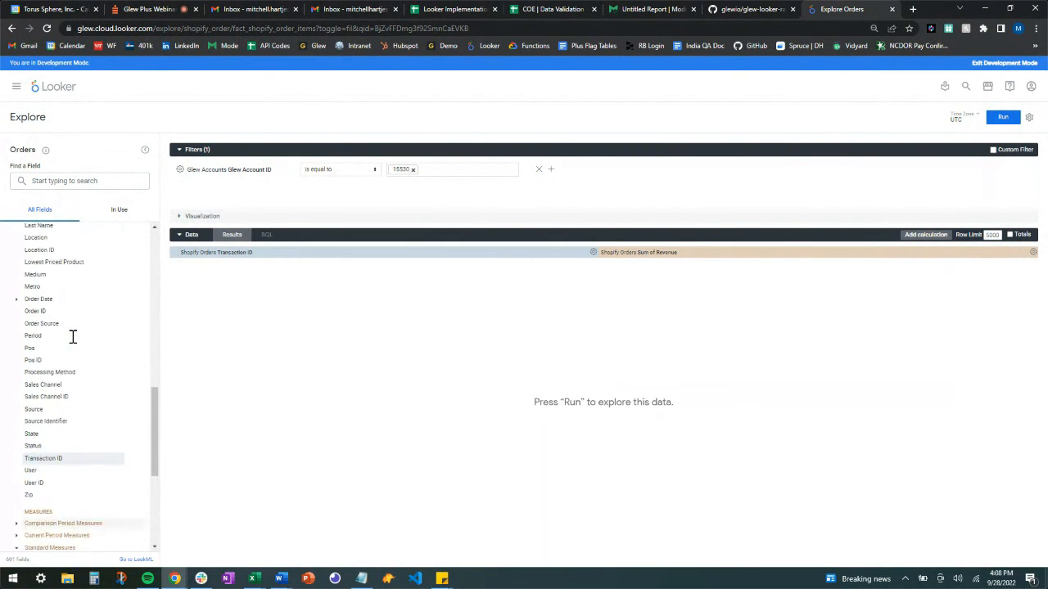
{"action": "left_click", "coordinate": [16, 324]}
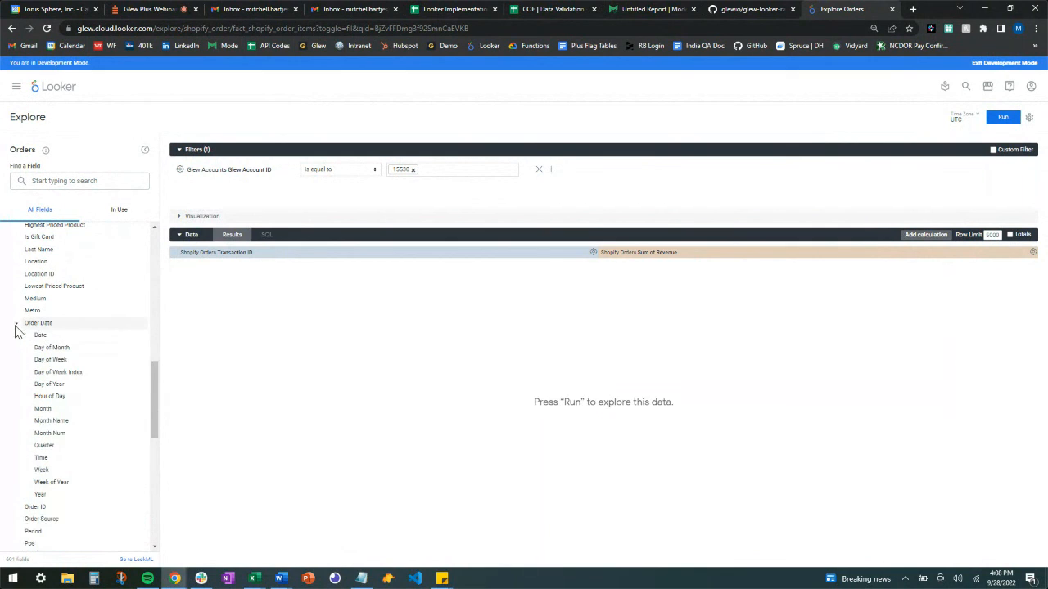
{"action": "left_click", "coordinate": [117, 335]}
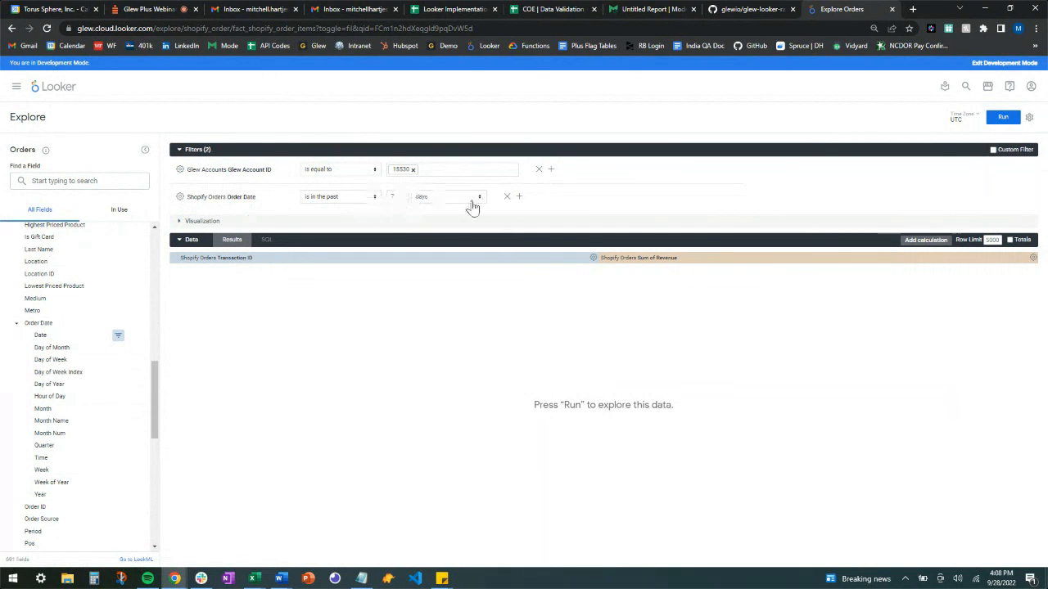
{"action": "left_click", "coordinate": [1003, 117]}
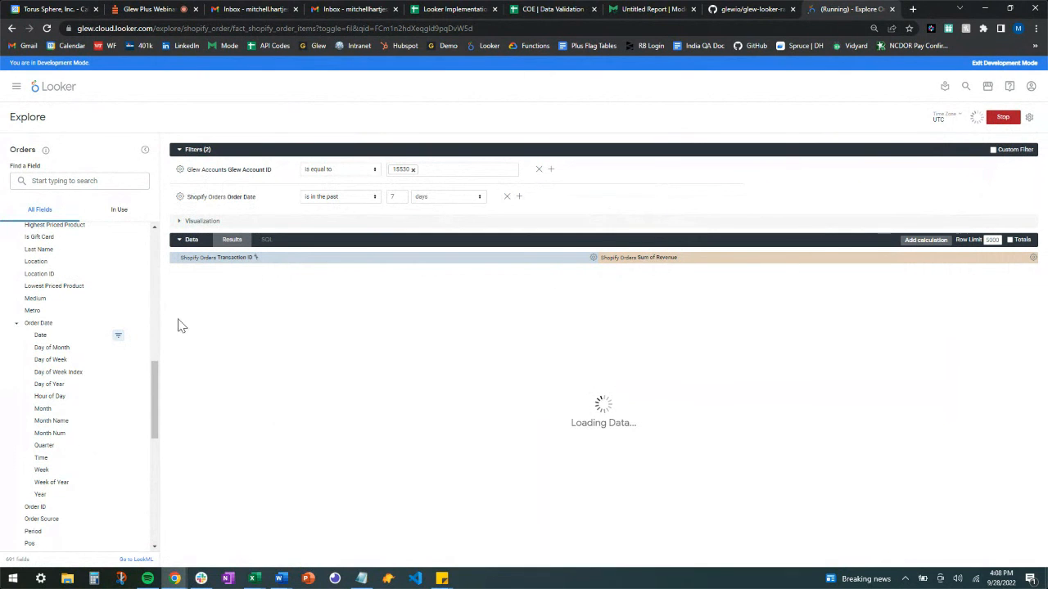
Step: Collapse the Shopify Orders field group
{"action": "scroll", "coordinate": [72, 351], "scroll_direction": "up", "scroll_amount": 3}
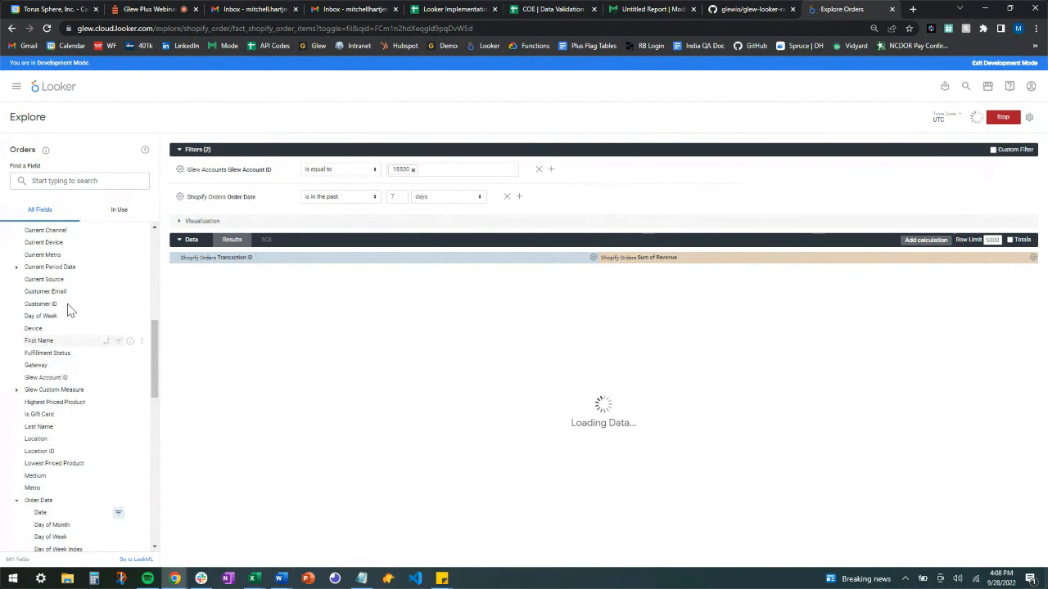
{"action": "scroll", "coordinate": [155, 344], "scroll_direction": "up", "scroll_amount": 7}
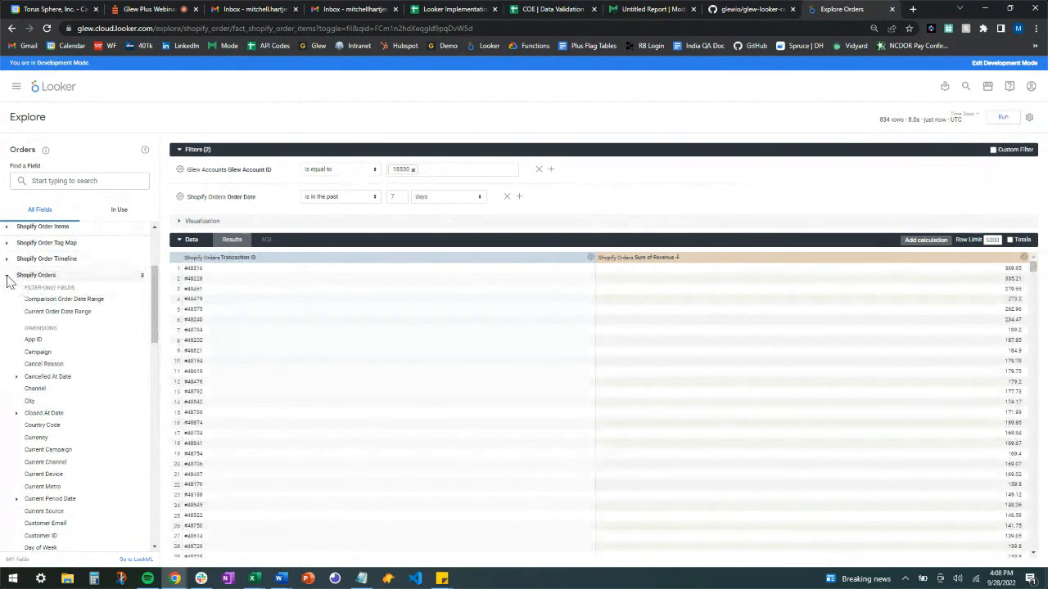
{"action": "left_click", "coordinate": [8, 275]}
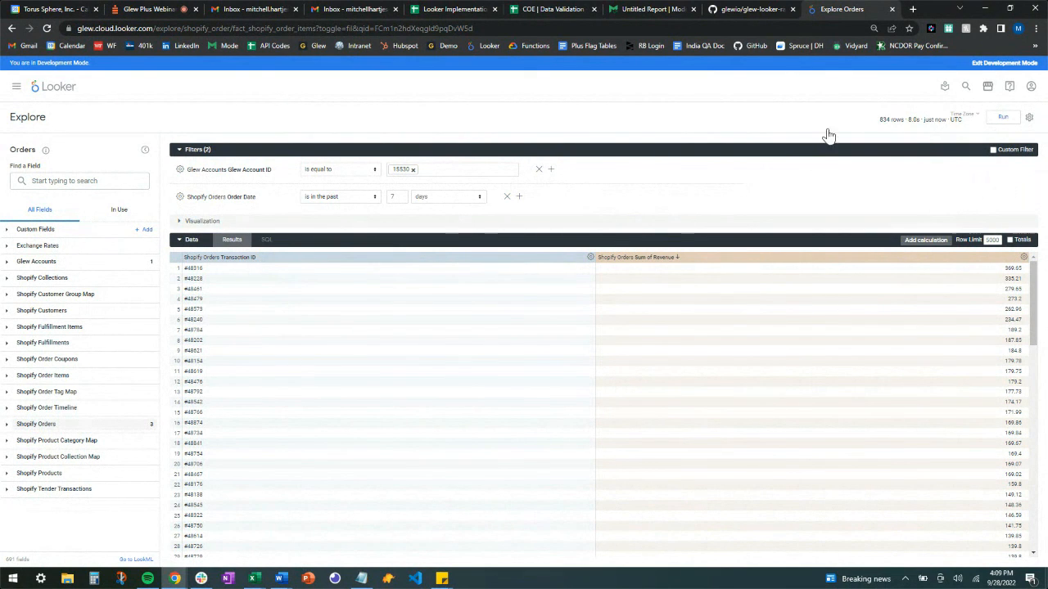
Step: Start merging results with the order query and choose the Google Analytics Ecommerce Explore as the second source
{"action": "left_click", "coordinate": [1028, 117]}
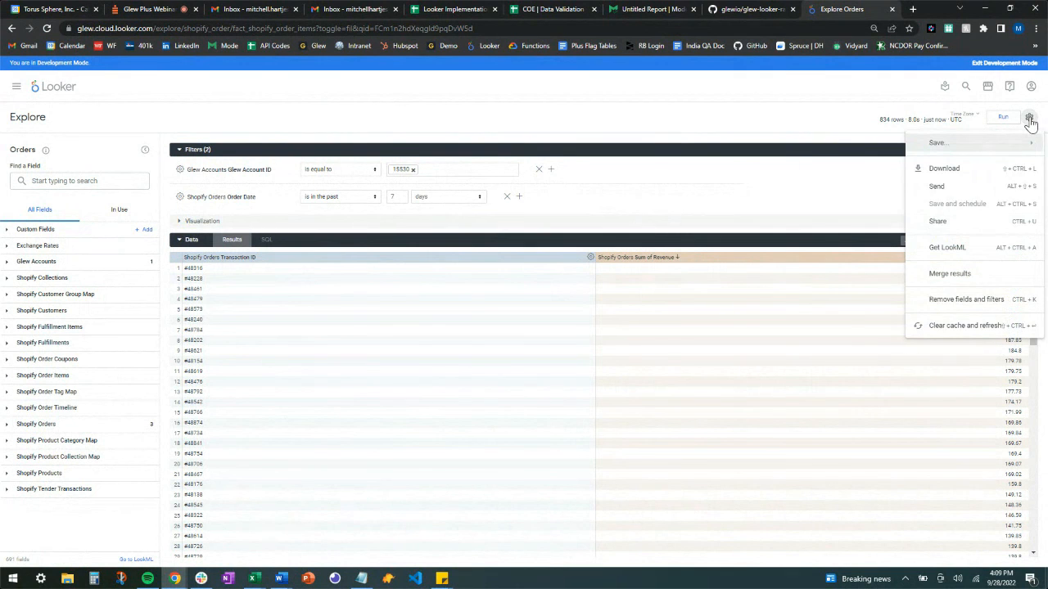
{"action": "left_click", "coordinate": [964, 282]}
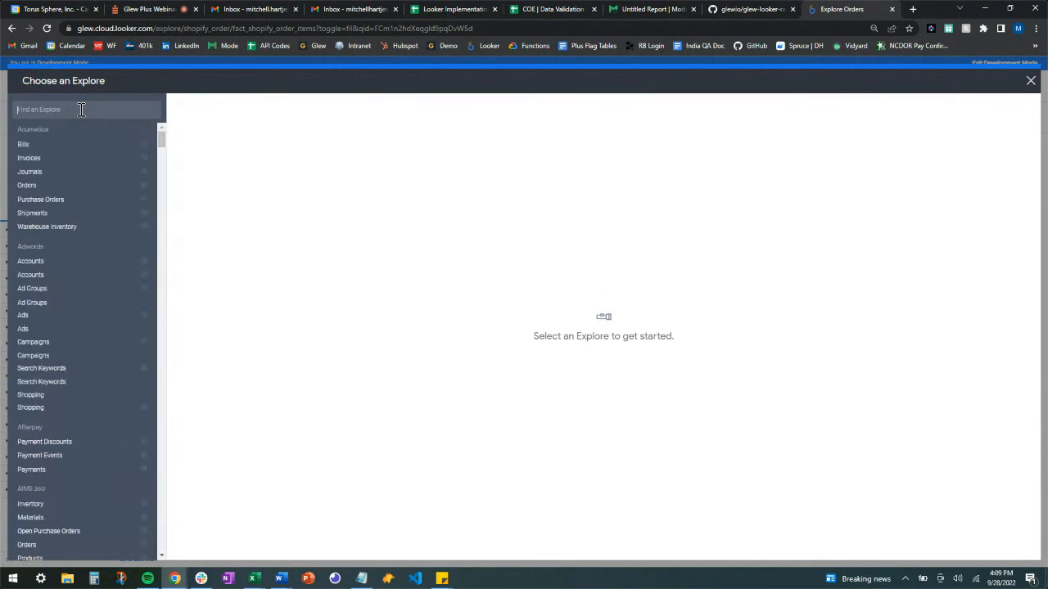
{"action": "left_click_drag", "start_coordinate": [161, 144], "coordinate": [172, 317]}
{"action": "scroll", "coordinate": [108, 294], "scroll_direction": "up", "scroll_amount": 5}
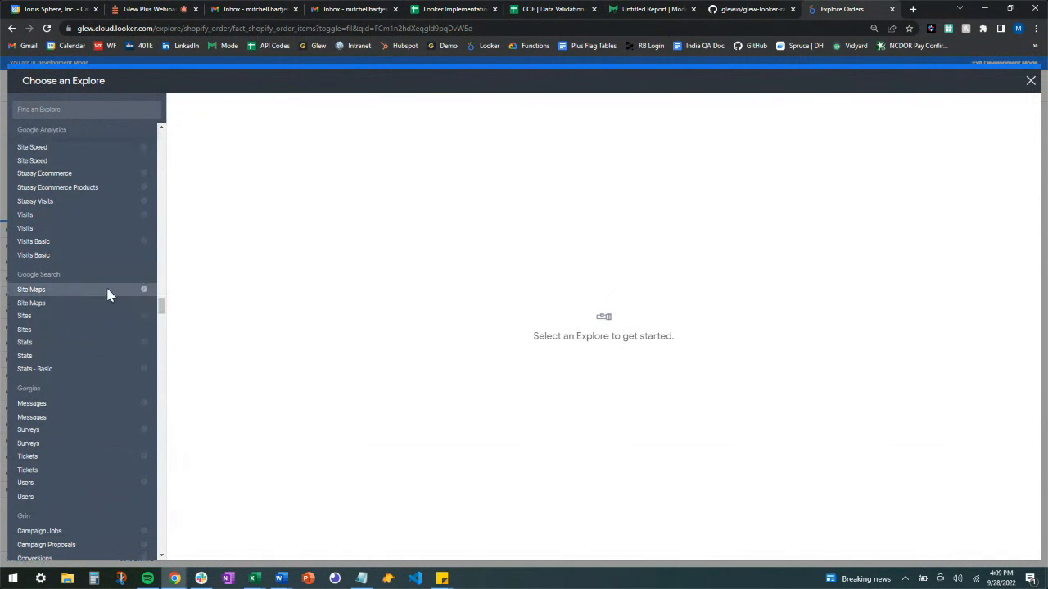
{"action": "scroll", "coordinate": [109, 218], "scroll_direction": "up", "scroll_amount": 5}
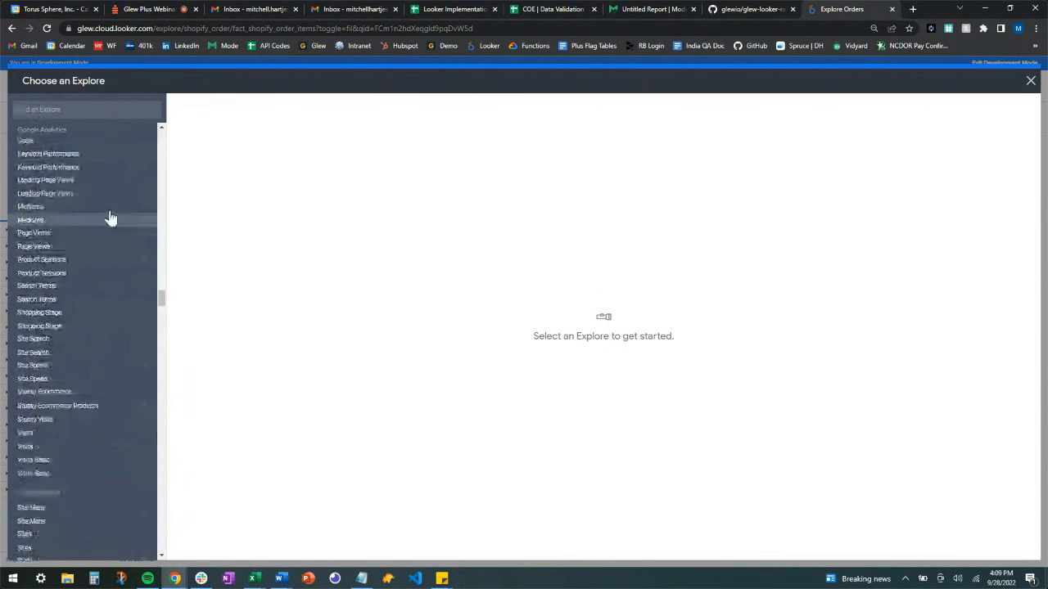
{"action": "scroll", "coordinate": [110, 218], "scroll_direction": "up", "scroll_amount": 3}
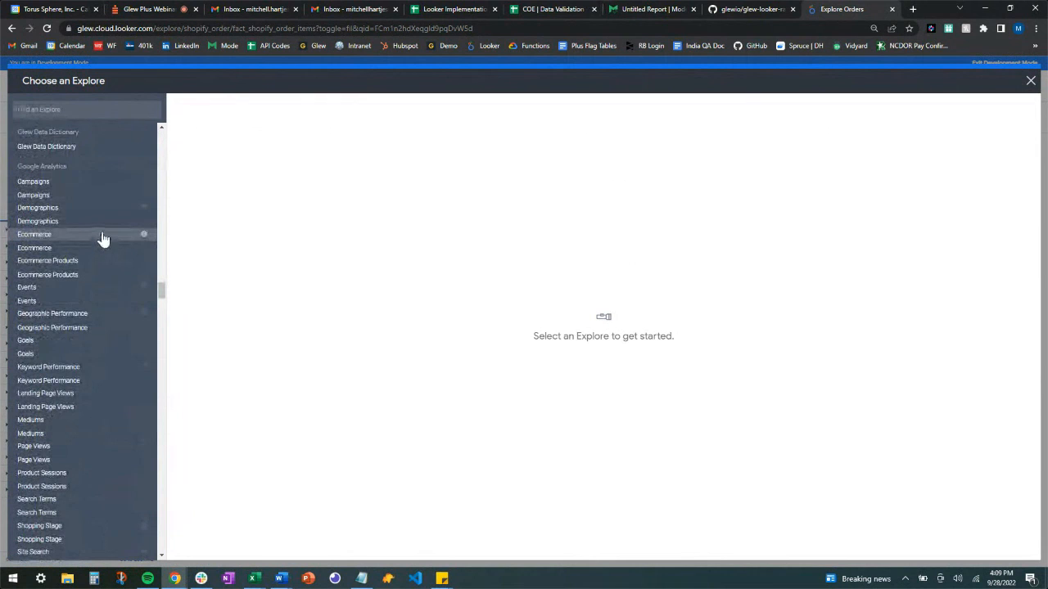
{"action": "scroll", "coordinate": [100, 238], "scroll_direction": "down", "scroll_amount": 3}
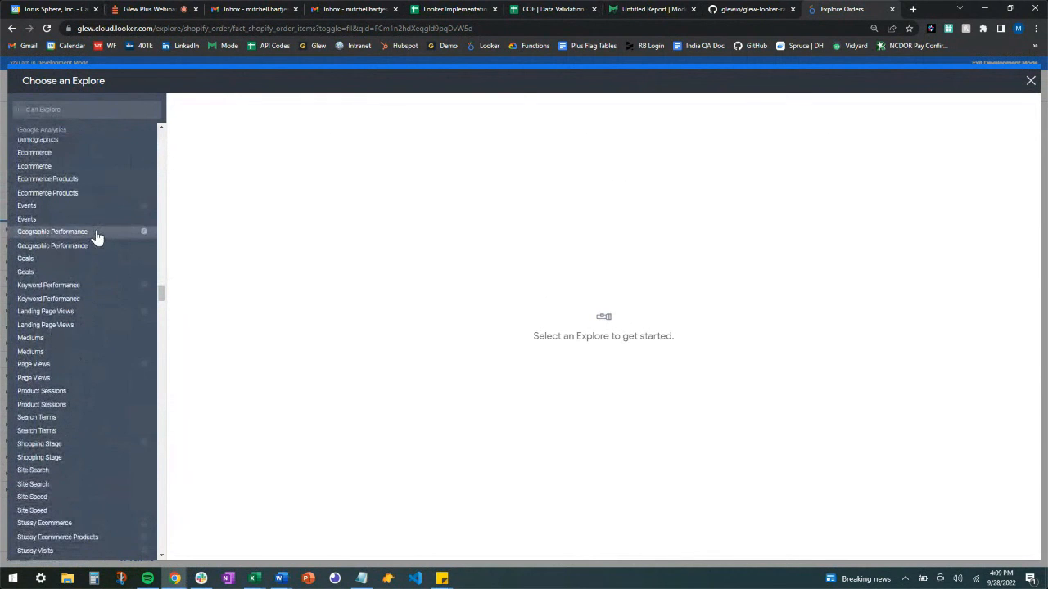
{"action": "scroll", "coordinate": [65, 278], "scroll_direction": "down", "scroll_amount": 1}
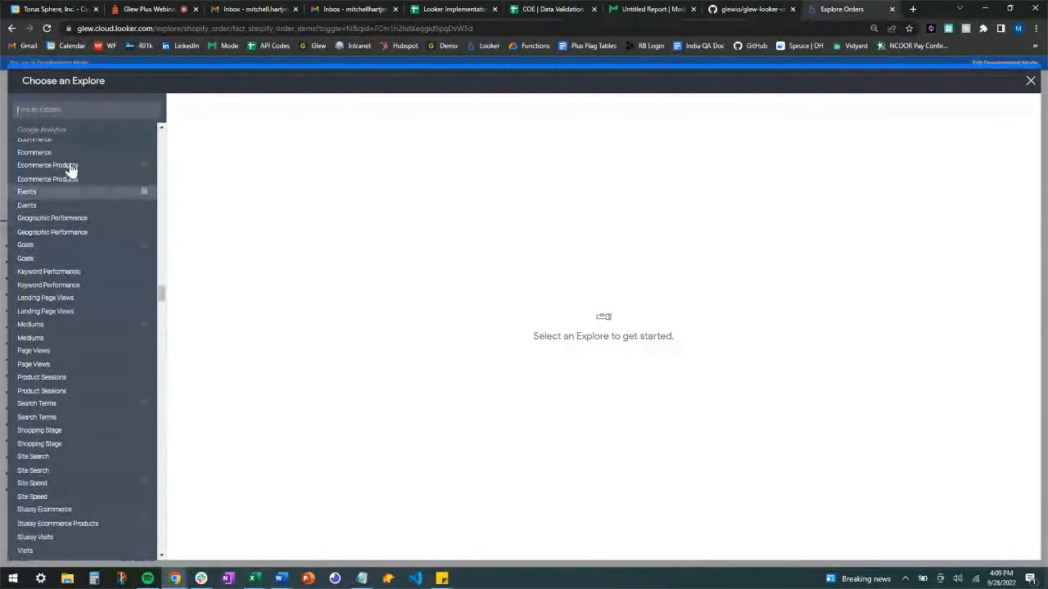
{"action": "scroll", "coordinate": [71, 170], "scroll_direction": "up", "scroll_amount": 2}
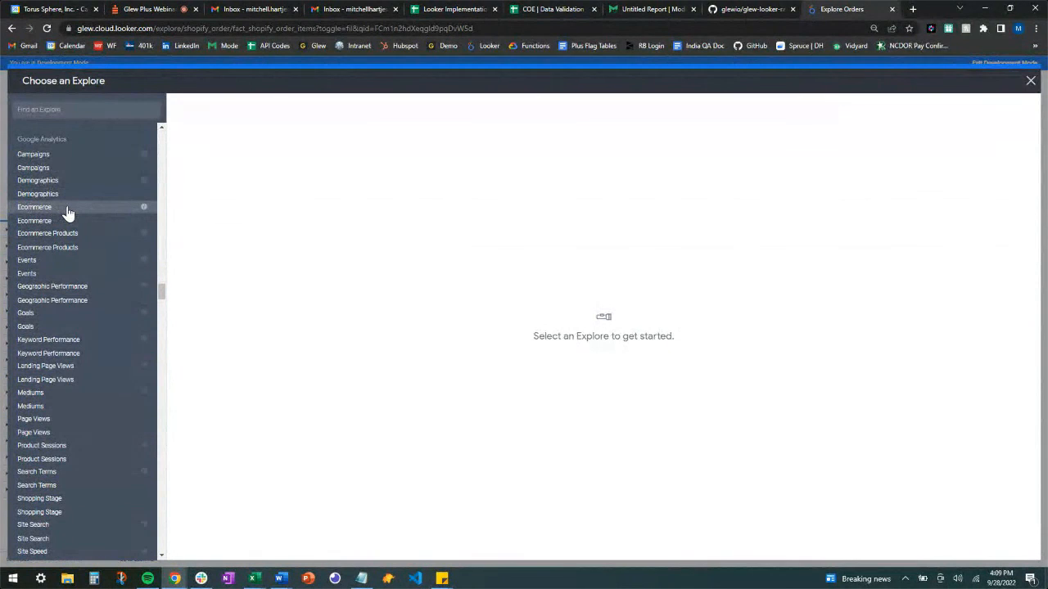
{"action": "left_click", "coordinate": [68, 211]}
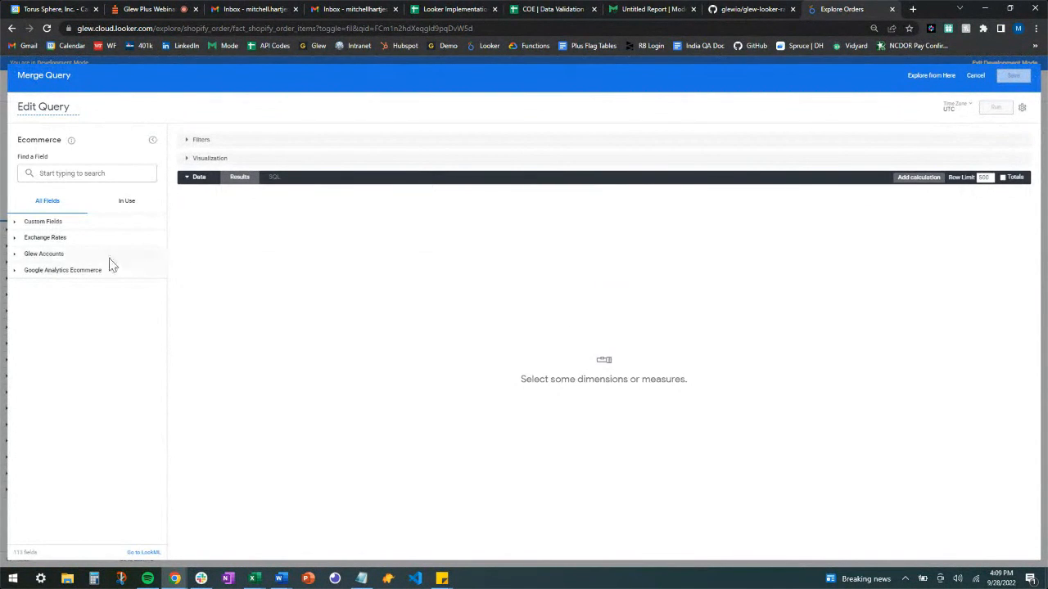
Step: Add the Google Analytics Ecommerce dimensions Transaction ID, Campaign, Medium and Metro to the merge query
{"action": "left_click", "coordinate": [15, 272]}
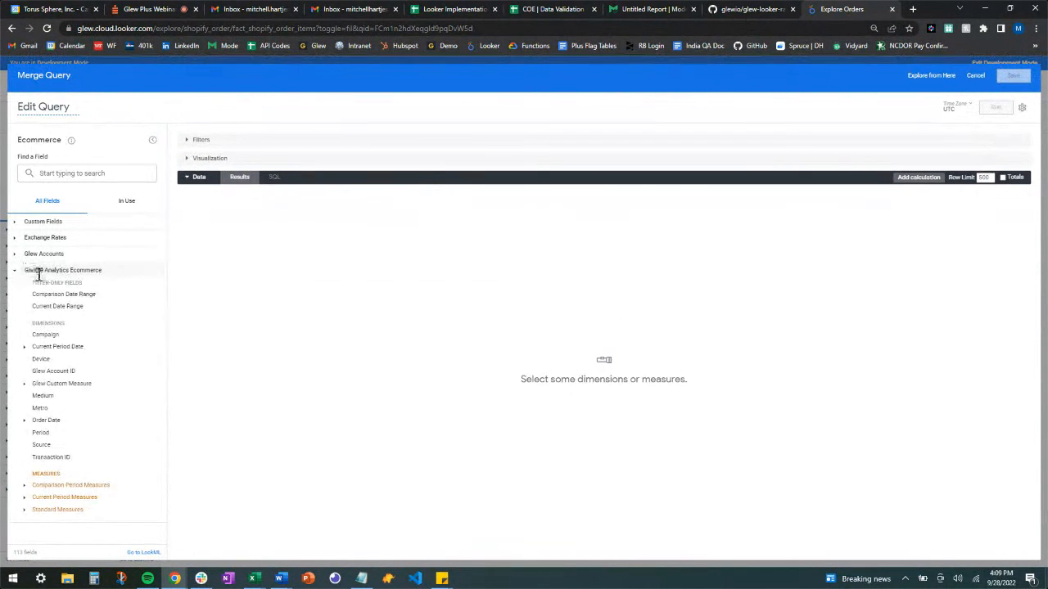
{"action": "left_click", "coordinate": [70, 458]}
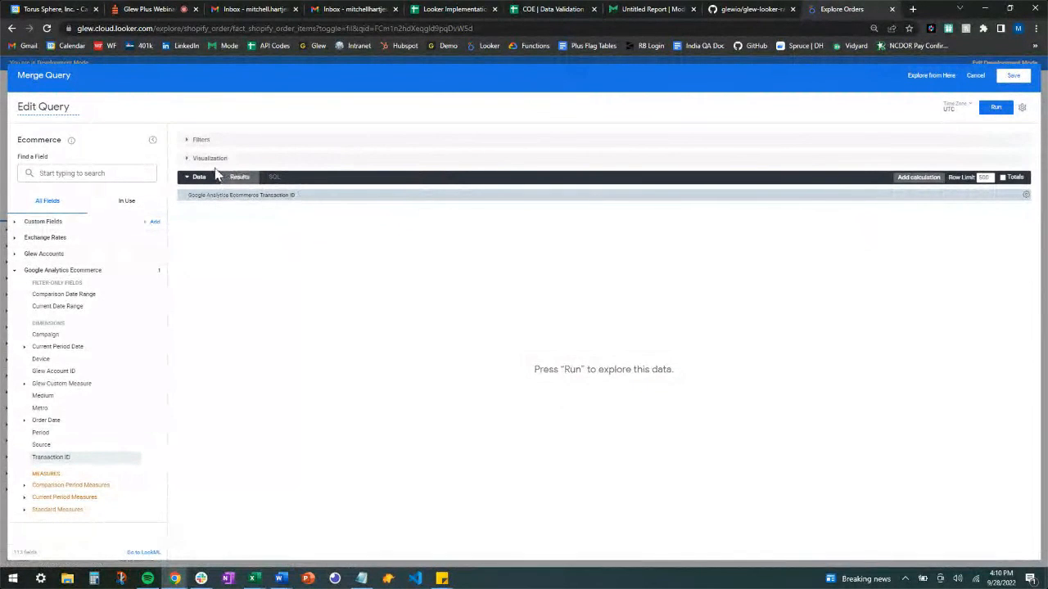
{"action": "left_click", "coordinate": [63, 336]}
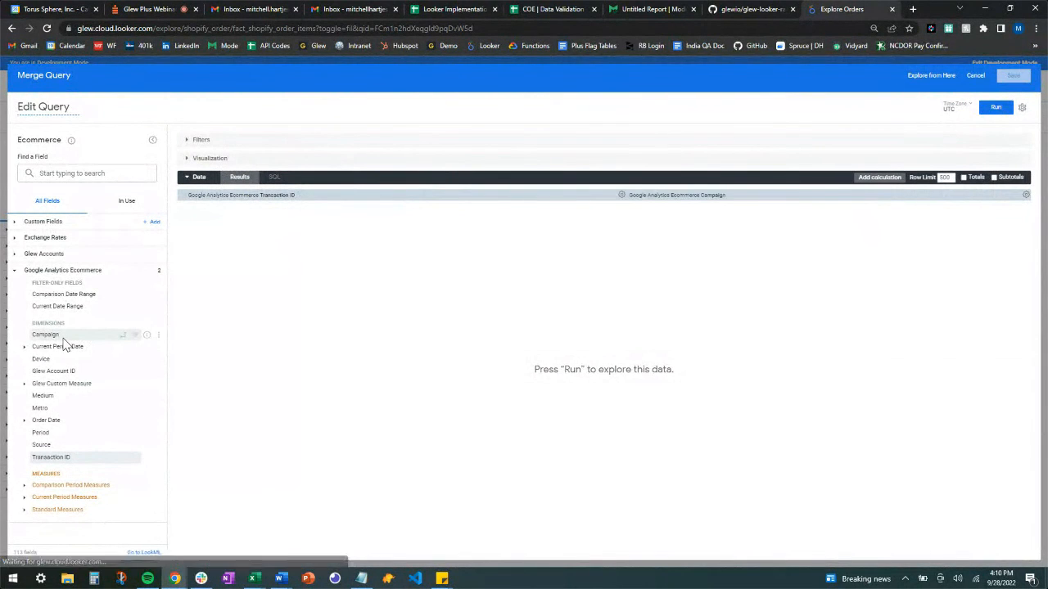
{"action": "left_click", "coordinate": [68, 397]}
{"action": "left_click", "coordinate": [68, 410]}
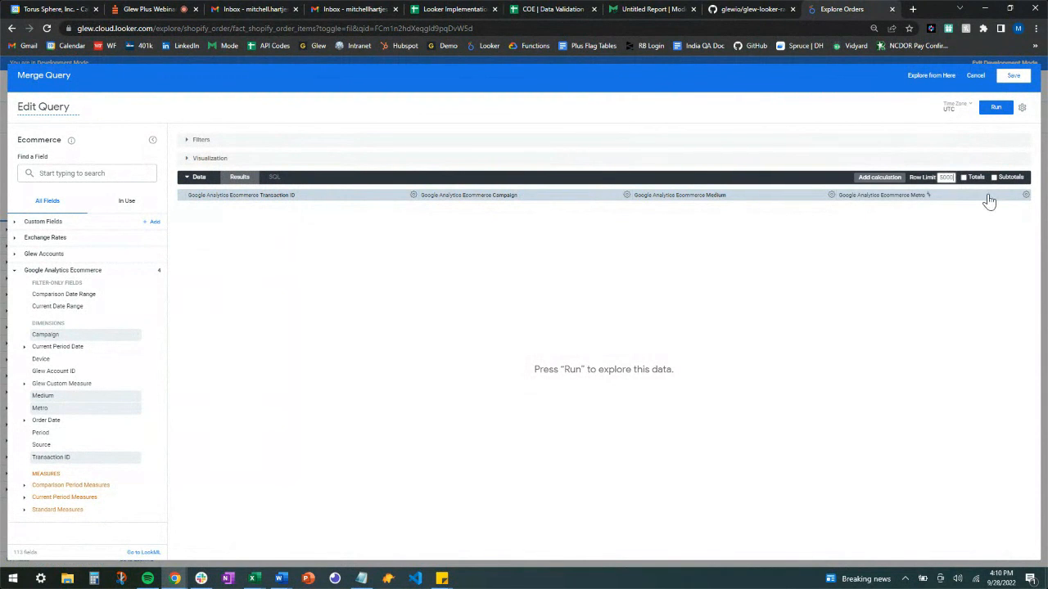
Step: Filter the merge query on the Glew Accounts Glew Account ID, set equal to the store's account ID
{"action": "left_click", "coordinate": [15, 254]}
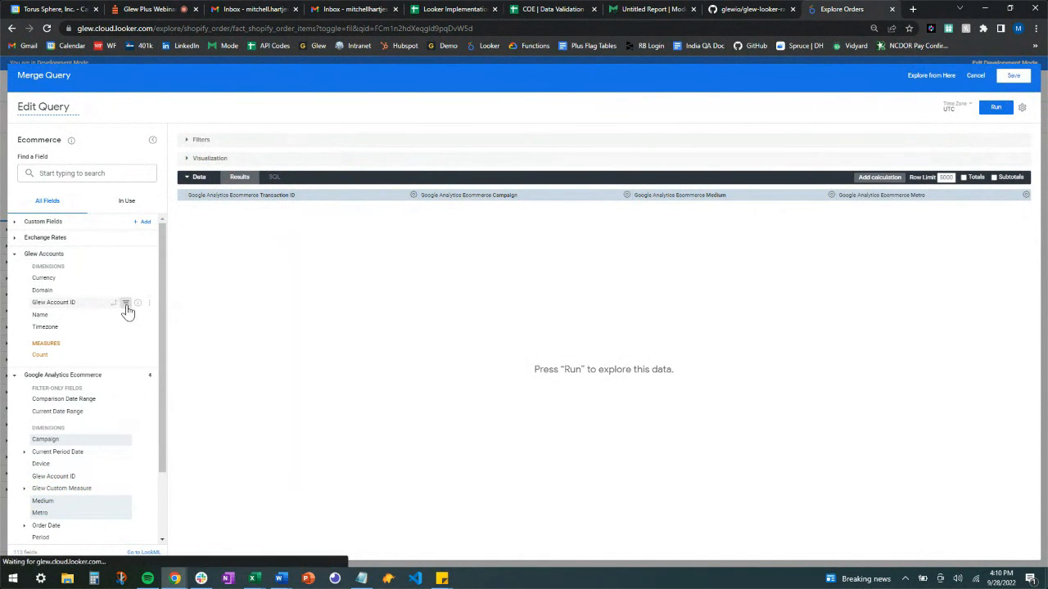
{"action": "left_click", "coordinate": [126, 303]}
{"action": "left_click", "coordinate": [456, 163]}
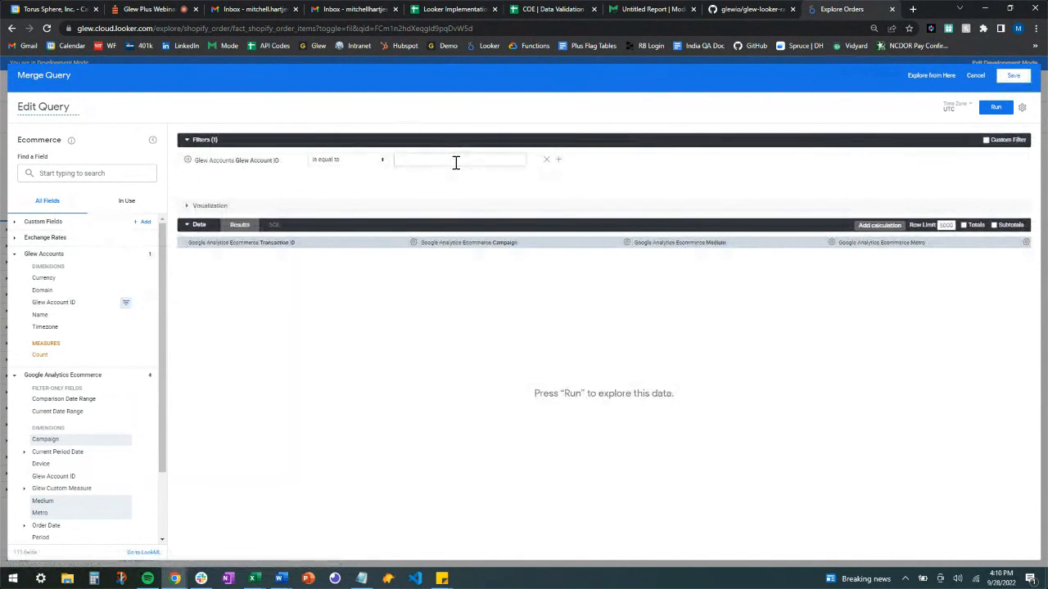
{"action": "type", "text": "14"}
{"action": "left_click", "coordinate": [634, 420]}
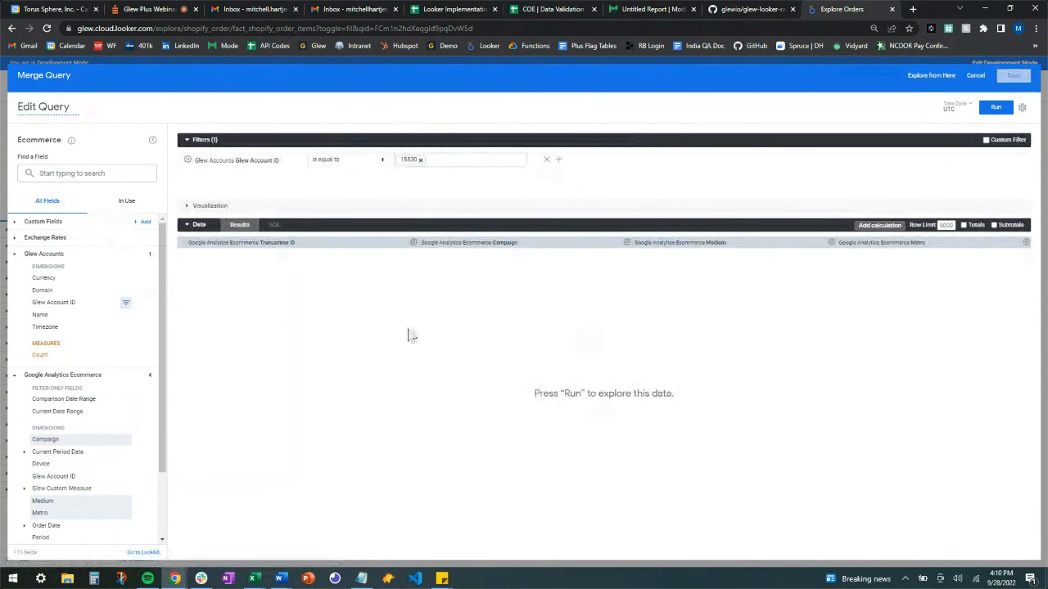
Step: Filter the merge query on the Google Analytics Ecommerce Order Date for the past 7 days and save the query
{"action": "scroll", "coordinate": [65, 417], "scroll_direction": "down", "scroll_amount": 1}
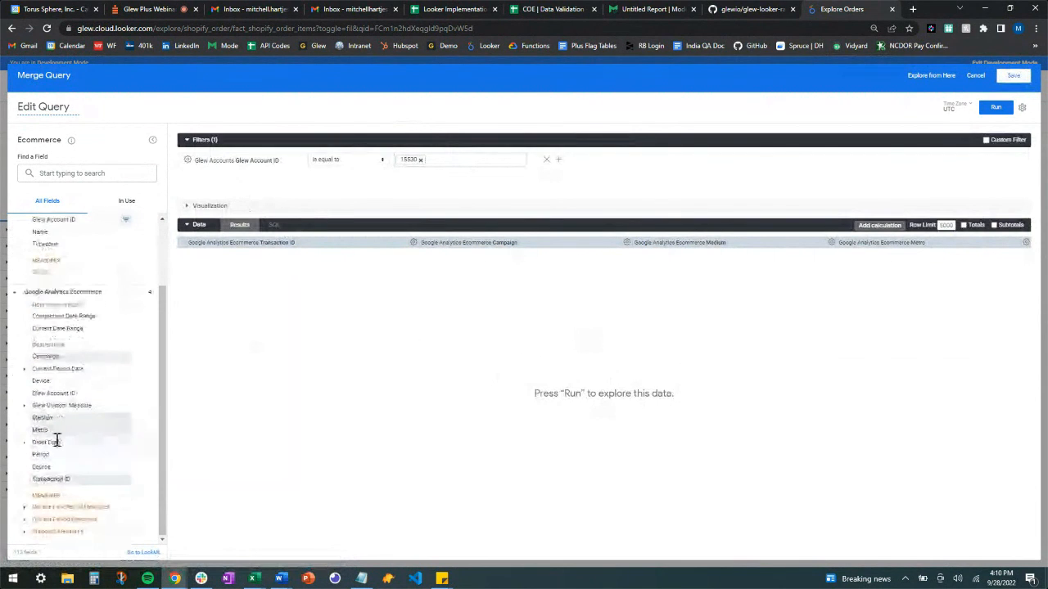
{"action": "left_click", "coordinate": [23, 443]}
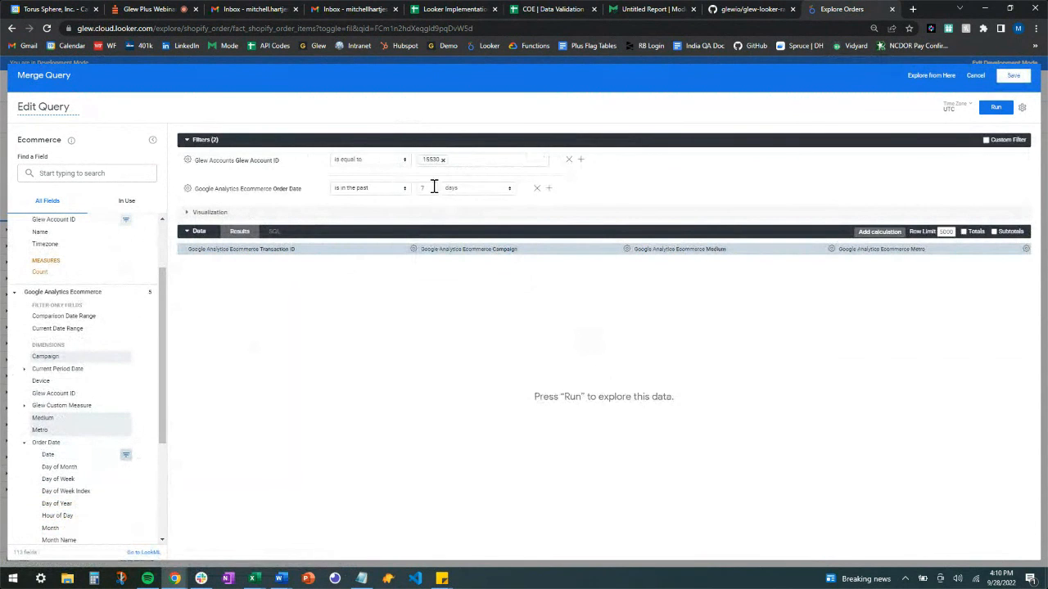
{"action": "left_click", "coordinate": [16, 294]}
{"action": "left_click", "coordinate": [16, 256]}
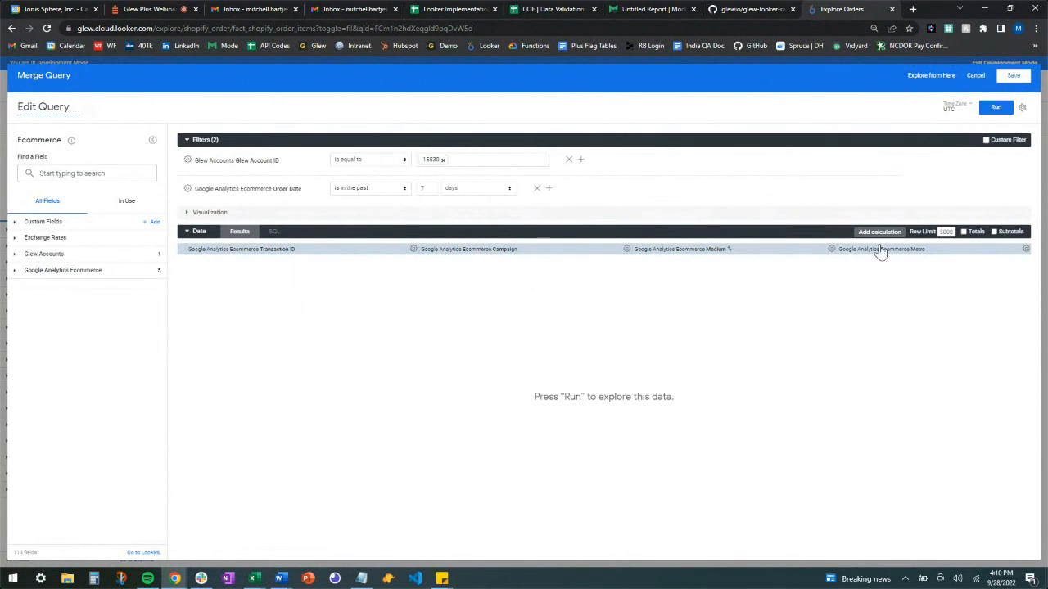
{"action": "left_click", "coordinate": [941, 232]}
{"action": "left_click", "coordinate": [1014, 76]}
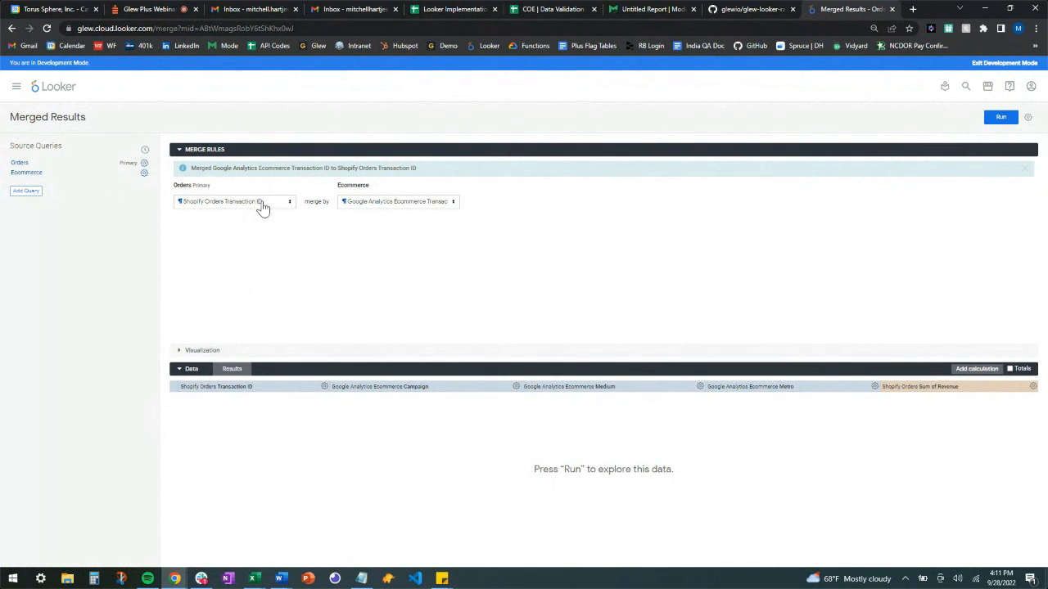
Step: Check the Ecommerce merge field options, keep the match on Transaction ID, and run the merged results
{"action": "left_click", "coordinate": [448, 207]}
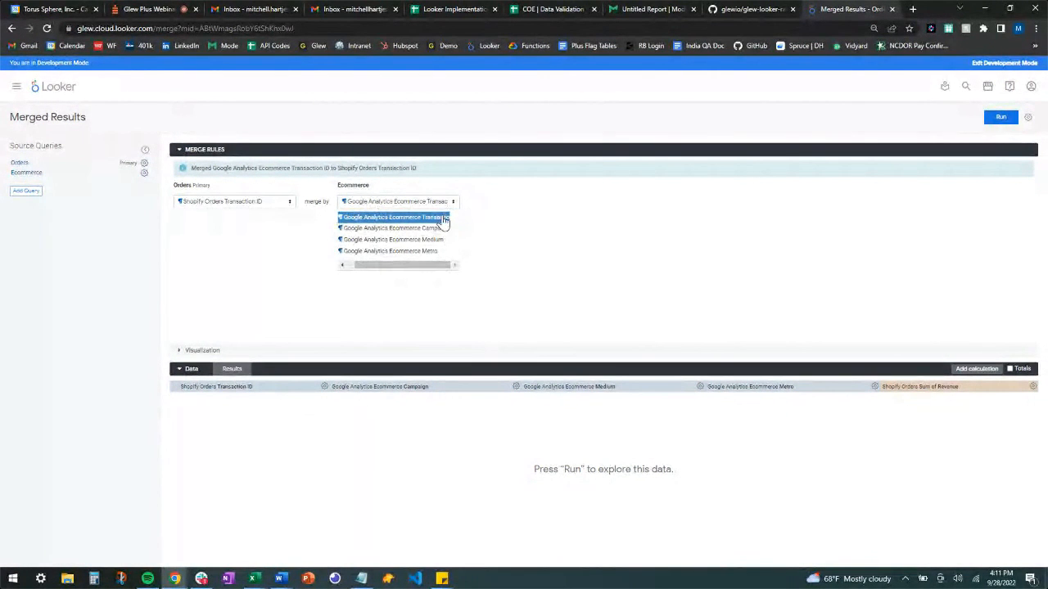
{"action": "left_click", "coordinate": [589, 240]}
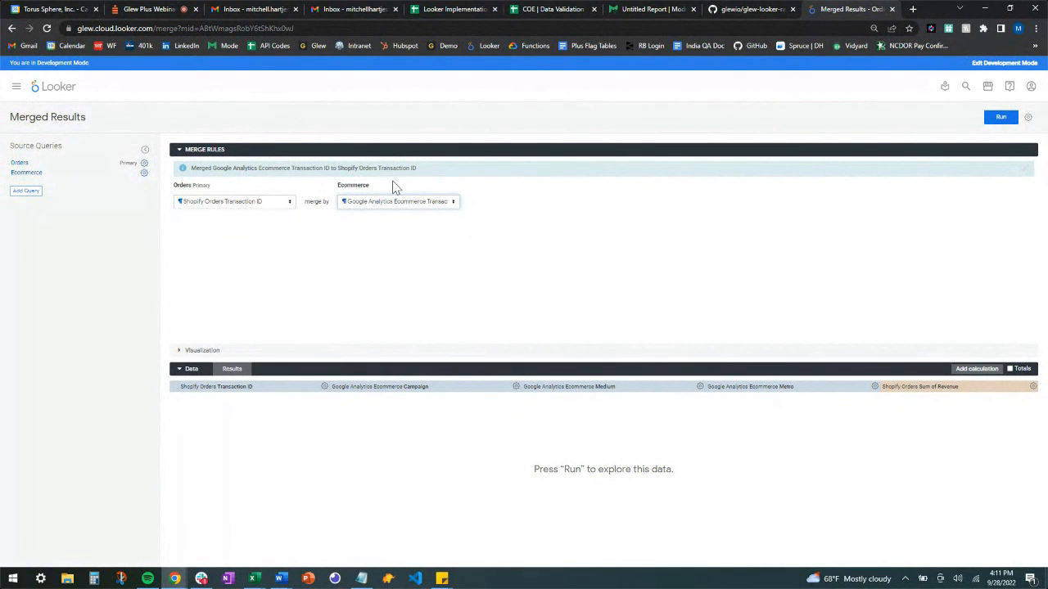
{"action": "left_click", "coordinate": [450, 205]}
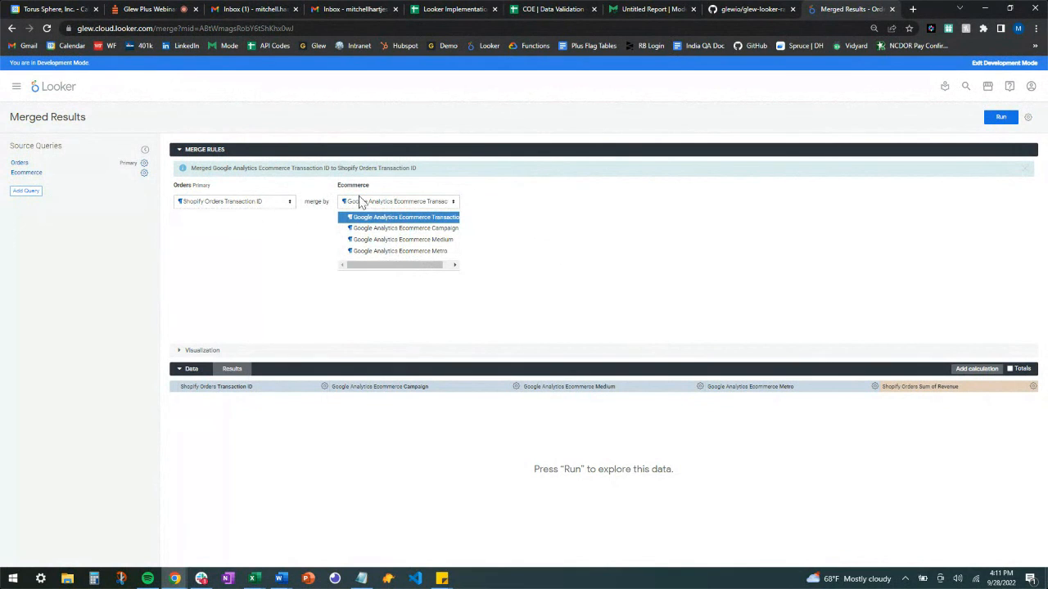
{"action": "left_click", "coordinate": [640, 237]}
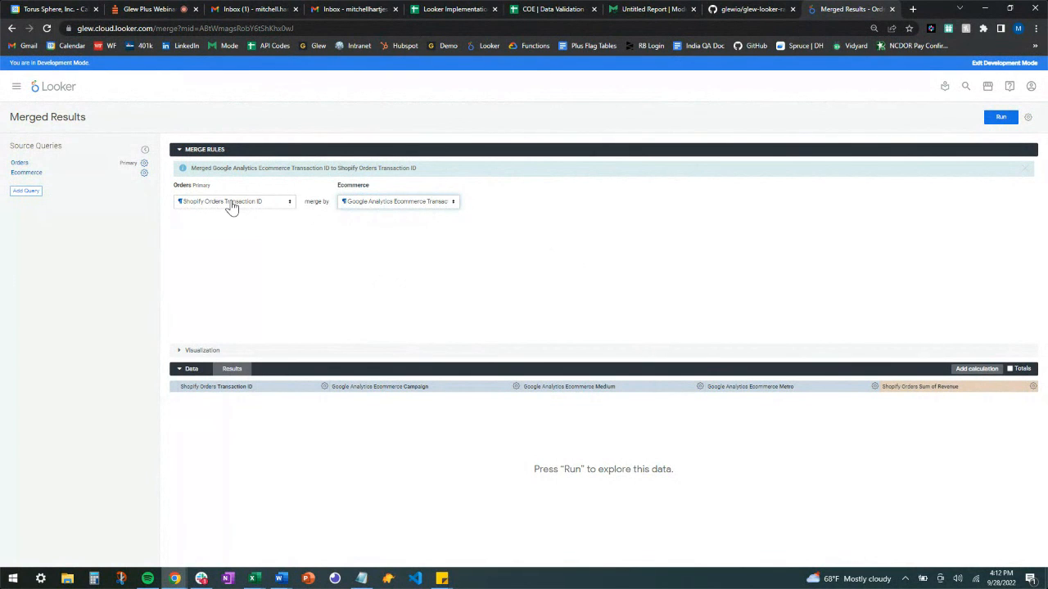
{"action": "left_click", "coordinate": [1001, 118]}
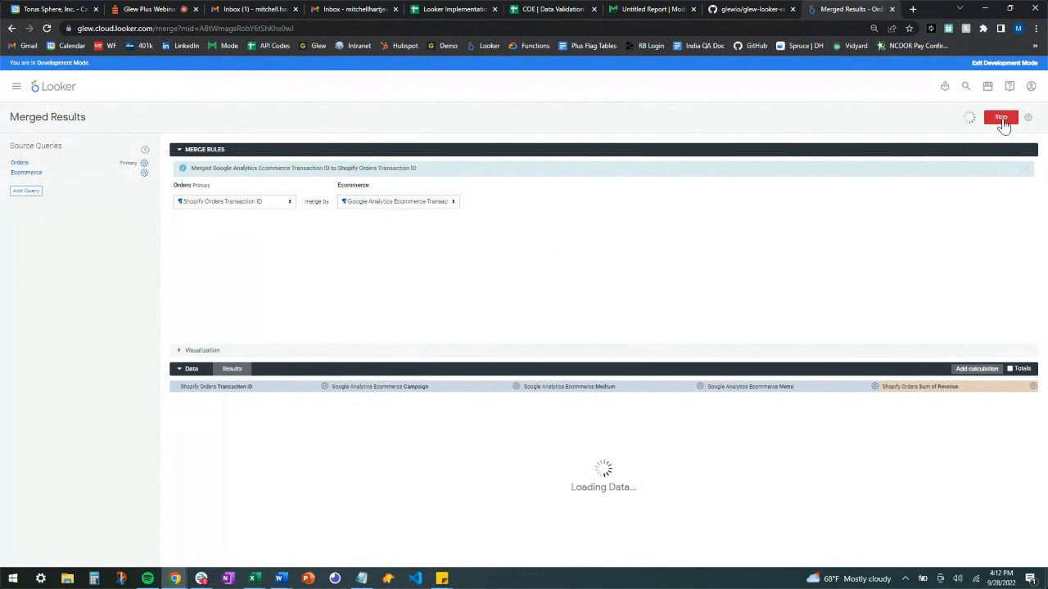
{"action": "left_click", "coordinate": [178, 150]}
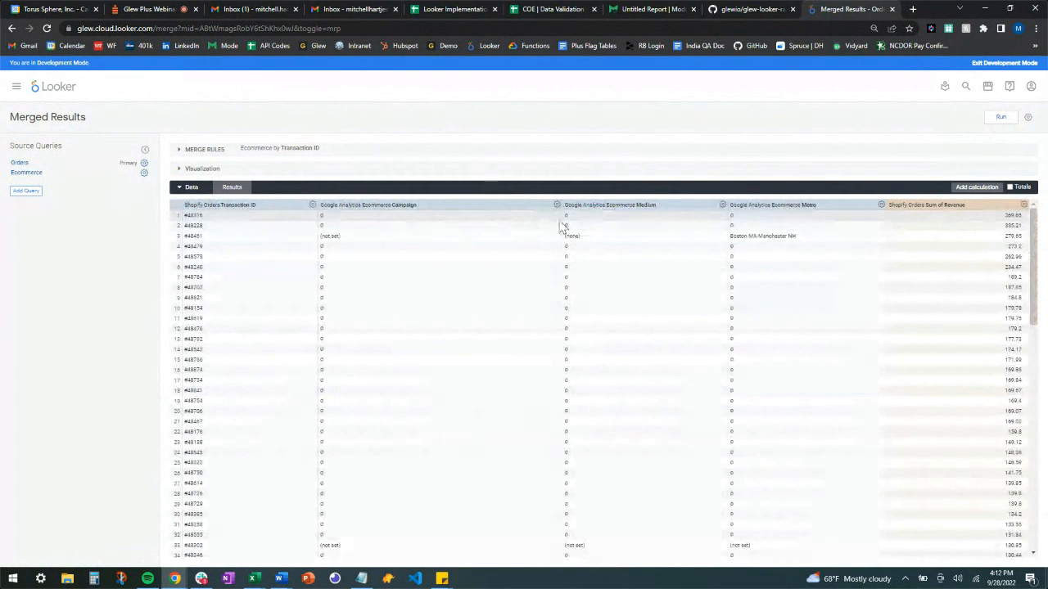
Step: Examine the merged rows for campaign, medium, metro and revenue per Shopify transaction
{"action": "scroll", "coordinate": [418, 313], "scroll_direction": "down", "scroll_amount": 5}
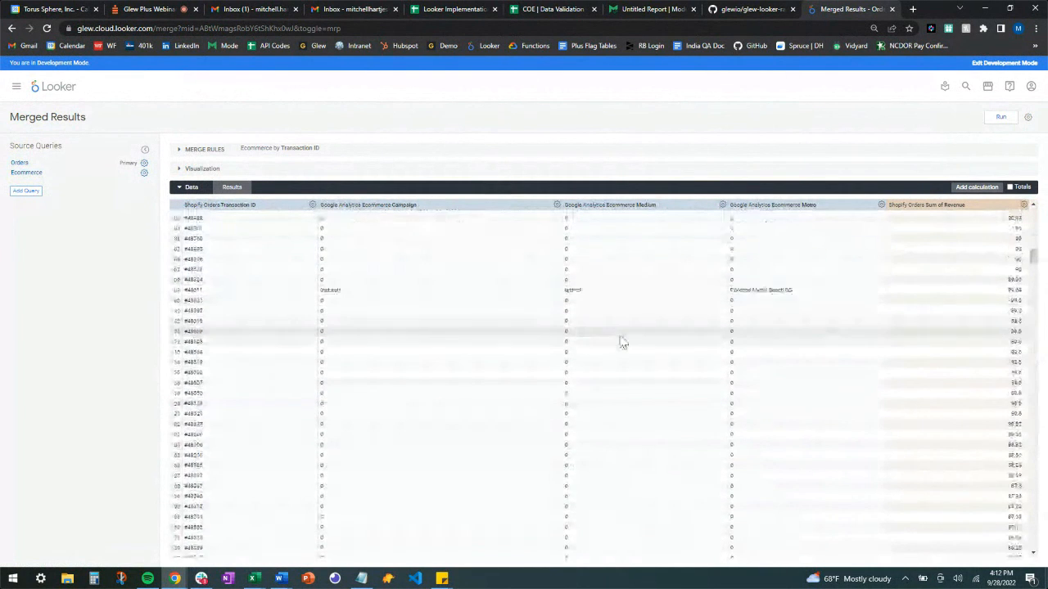
{"action": "scroll", "coordinate": [623, 342], "scroll_direction": "down", "scroll_amount": 1}
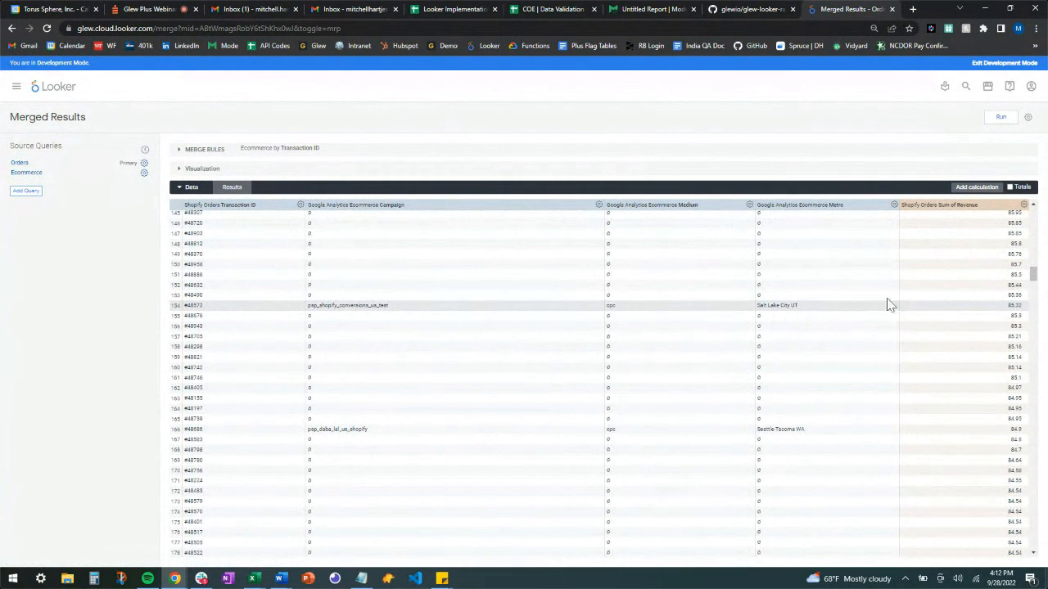
{"action": "scroll", "coordinate": [385, 340], "scroll_direction": "down", "scroll_amount": 8}
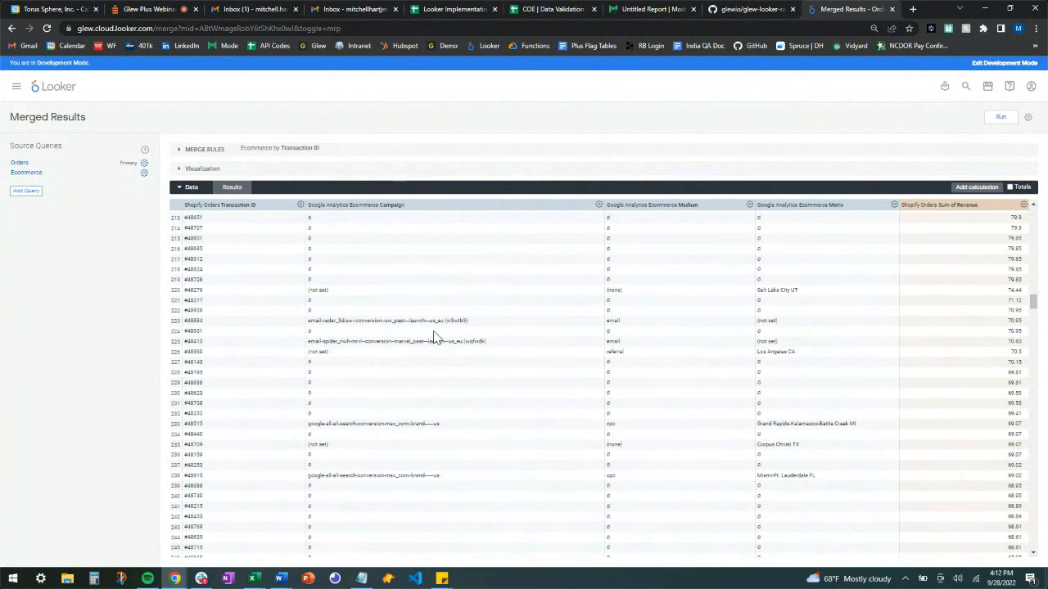
{"action": "scroll", "coordinate": [434, 335], "scroll_direction": "down", "scroll_amount": 5}
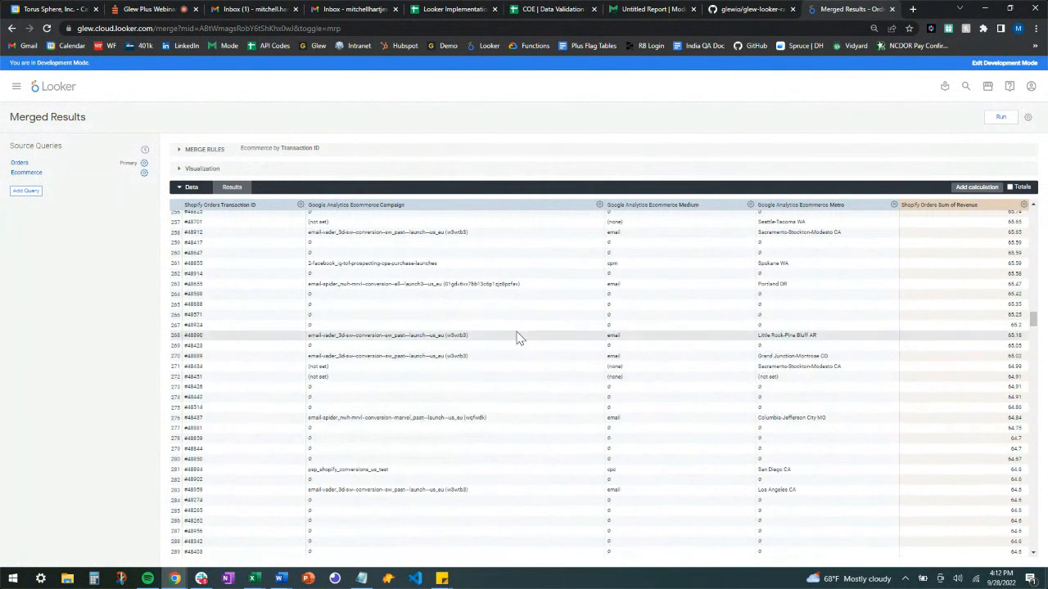
{"action": "scroll", "coordinate": [341, 393], "scroll_direction": "up", "scroll_amount": 5}
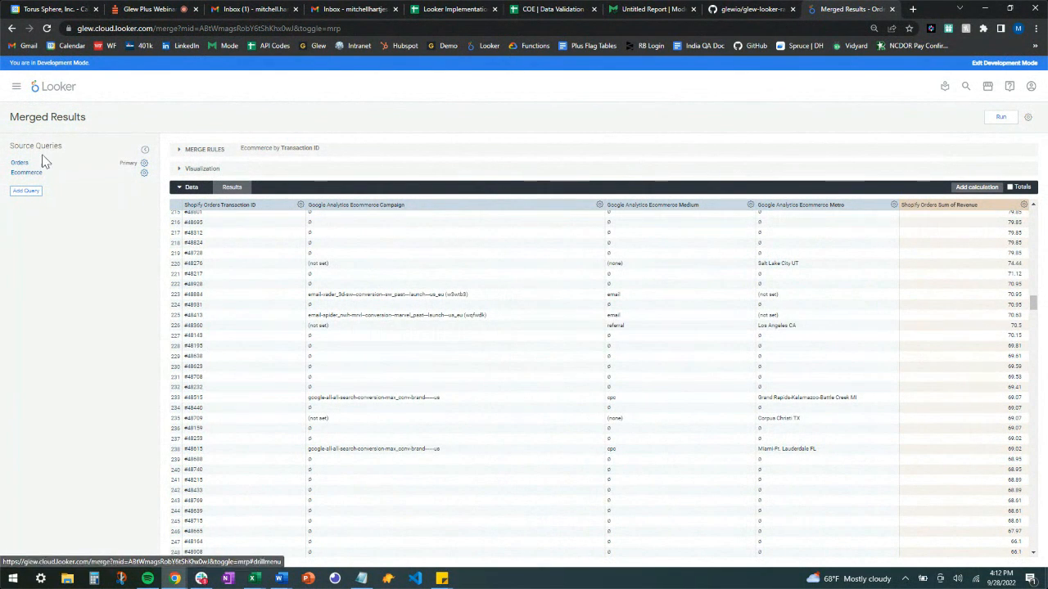
{"action": "scroll", "coordinate": [570, 368], "scroll_direction": "up", "scroll_amount": 4}
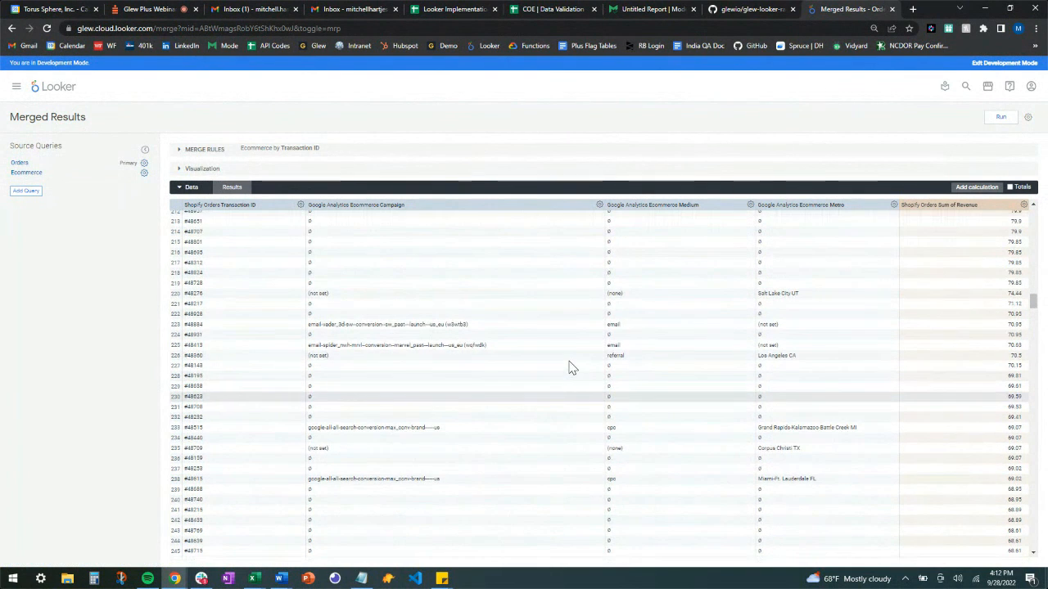
{"action": "scroll", "coordinate": [571, 368], "scroll_direction": "down", "scroll_amount": 4}
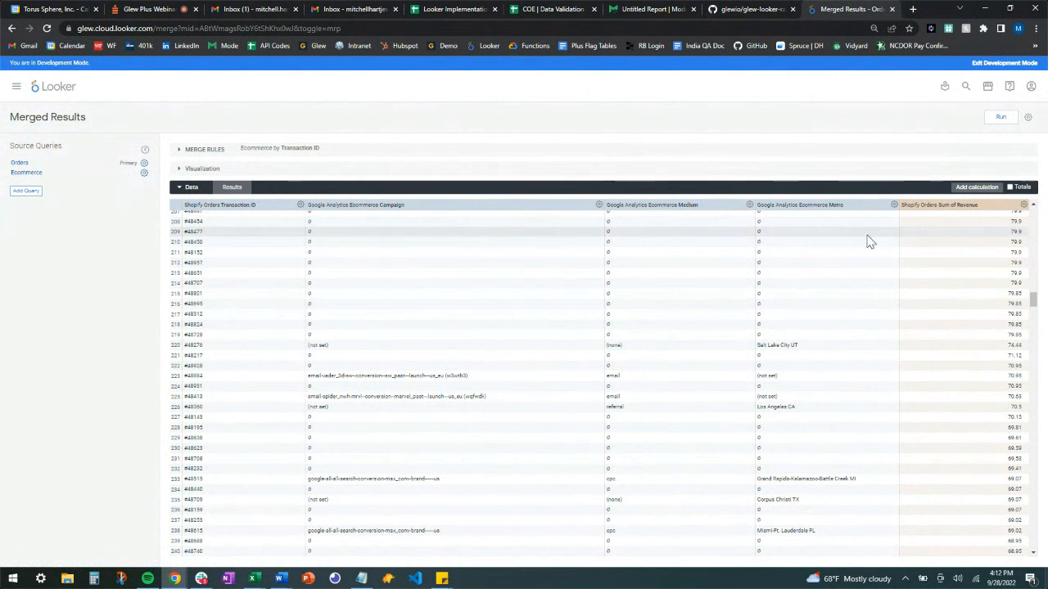
Step: View the merged results as a table visualization, look through its rows, and collapse it
{"action": "left_click", "coordinate": [180, 170]}
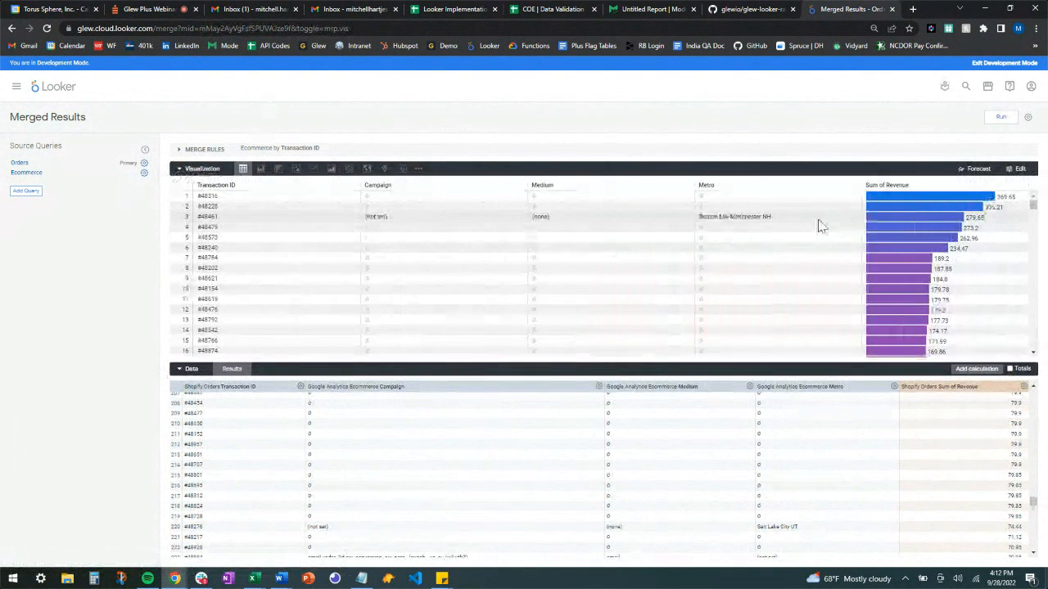
{"action": "scroll", "coordinate": [676, 266], "scroll_direction": "down", "scroll_amount": 6}
{"action": "scroll", "coordinate": [676, 267], "scroll_direction": "up", "scroll_amount": 6}
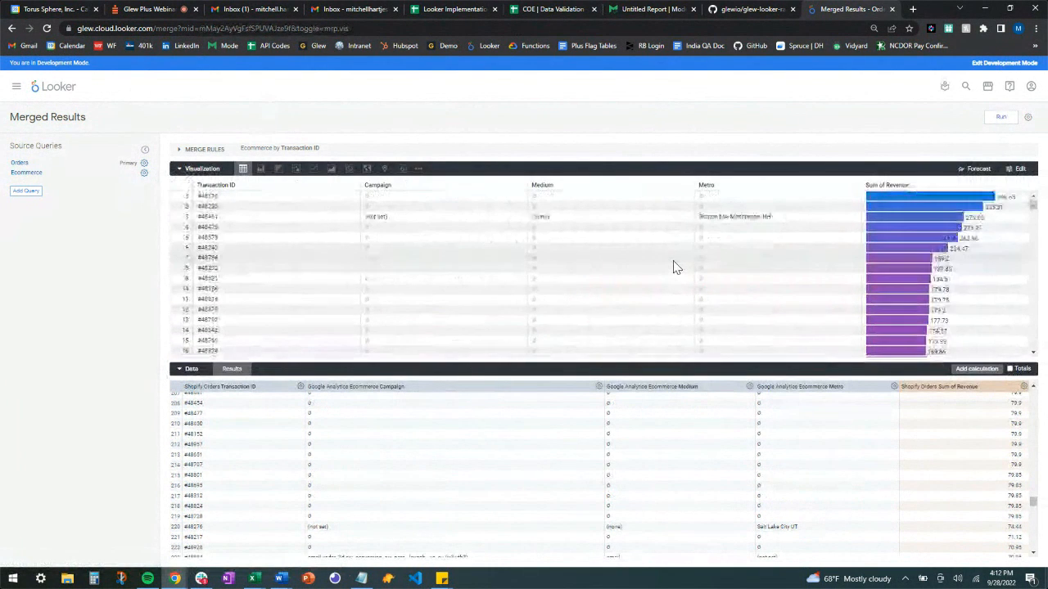
{"action": "left_click", "coordinate": [182, 169]}
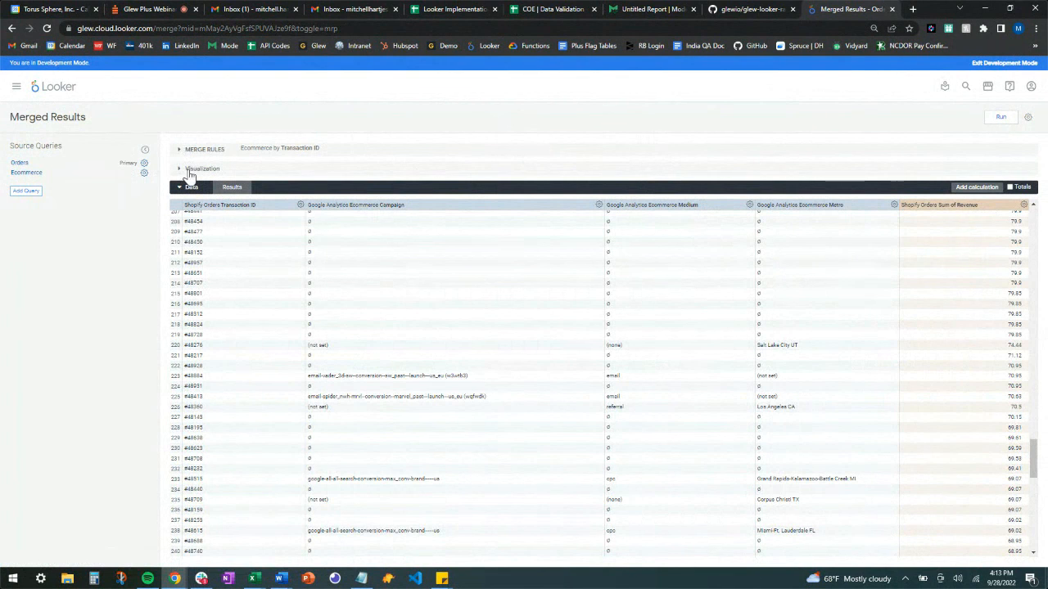
Step: Look at the Orders source query and the Explore list for an additional source query, closing each one
{"action": "left_click", "coordinate": [18, 163]}
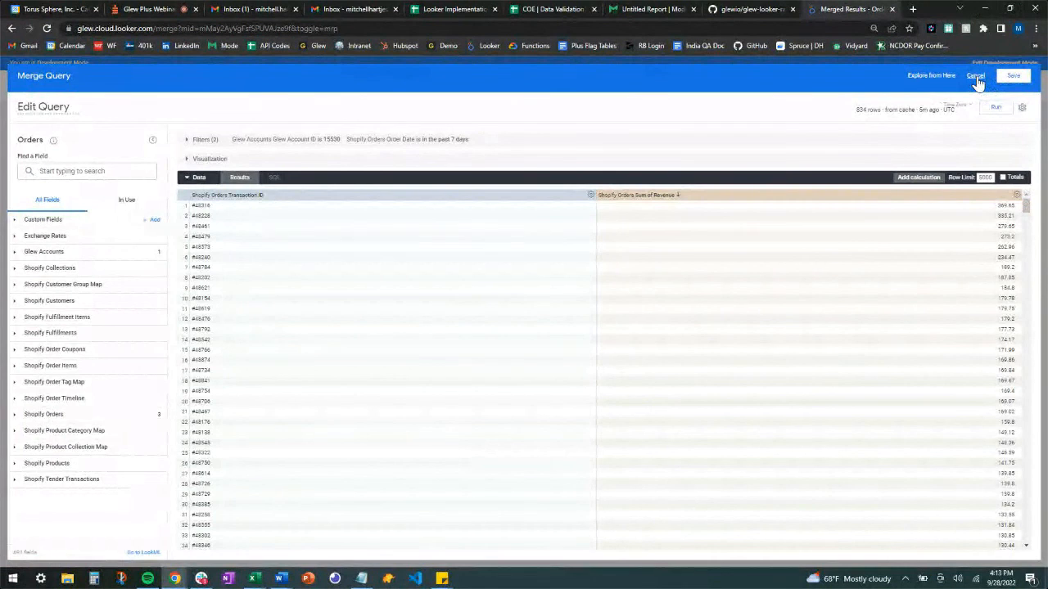
{"action": "left_click", "coordinate": [975, 76]}
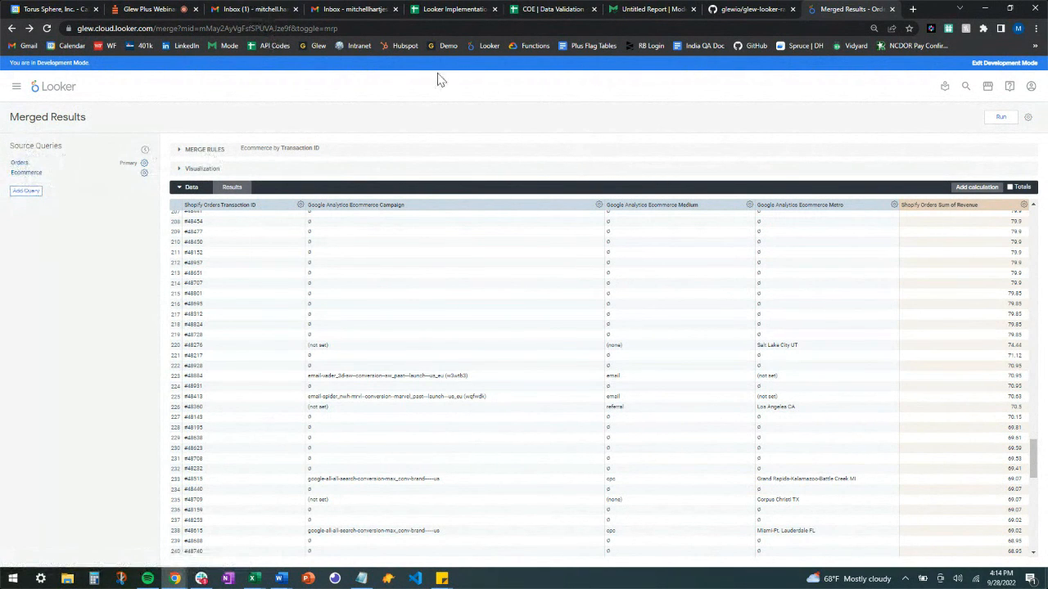
{"action": "left_click", "coordinate": [23, 196]}
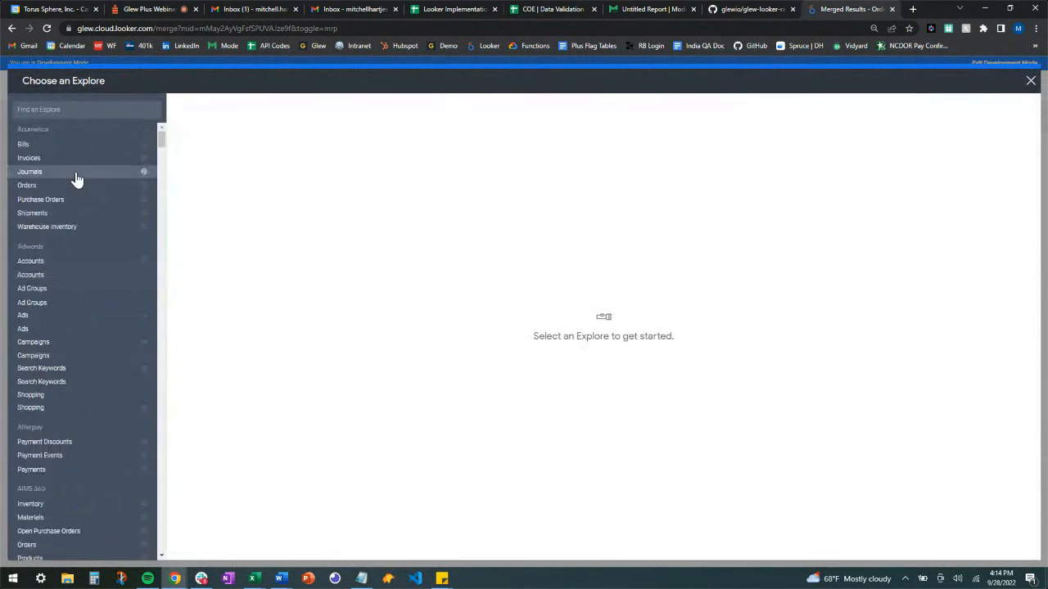
{"action": "left_click", "coordinate": [1030, 81]}
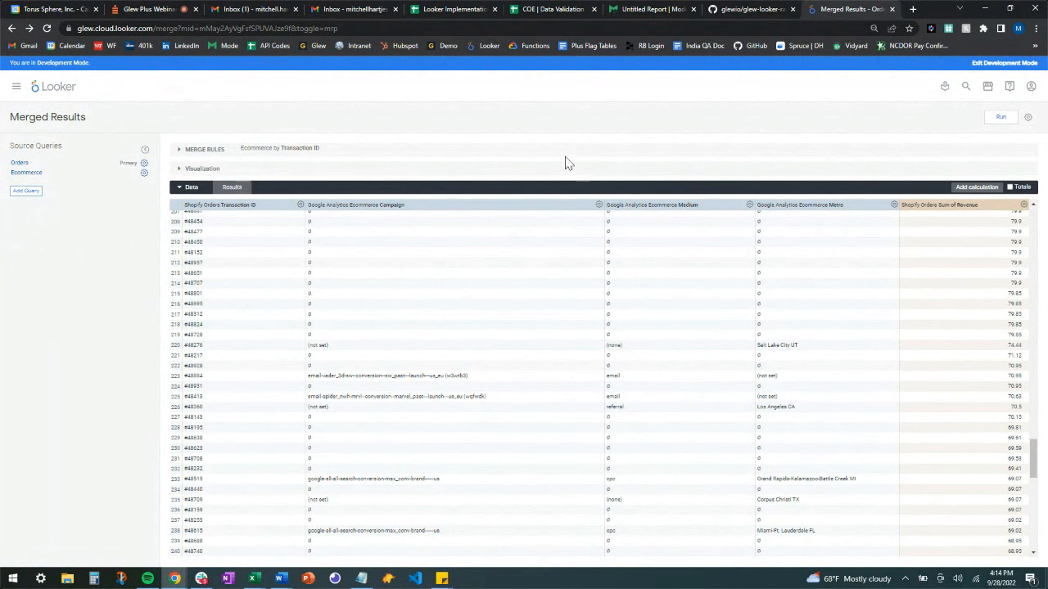
Step: Open the Adwords Campaigns Explore
{"action": "left_click", "coordinate": [16, 88]}
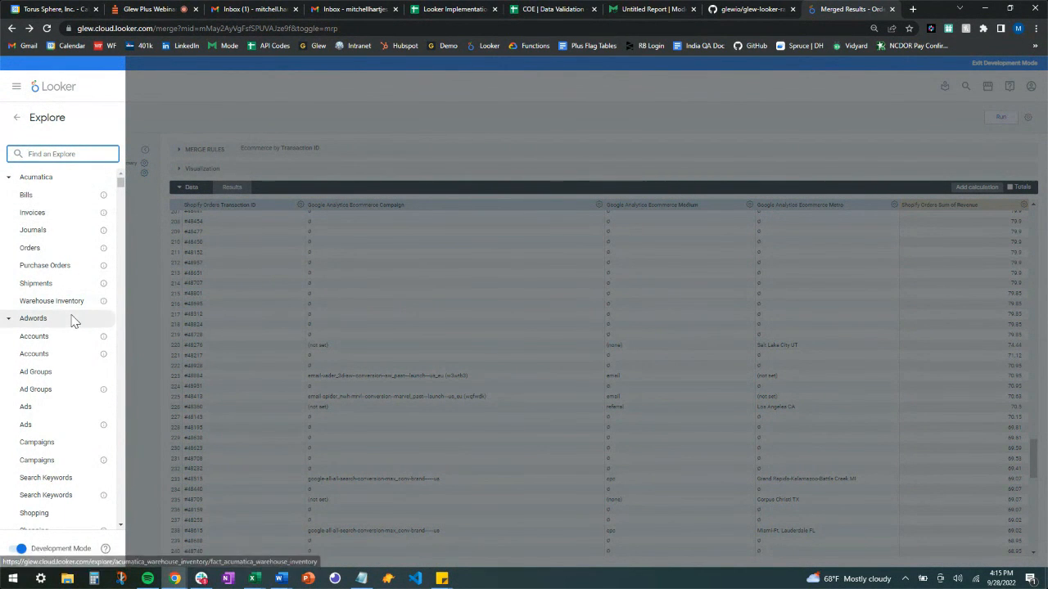
{"action": "scroll", "coordinate": [71, 300], "scroll_direction": "down", "scroll_amount": 3}
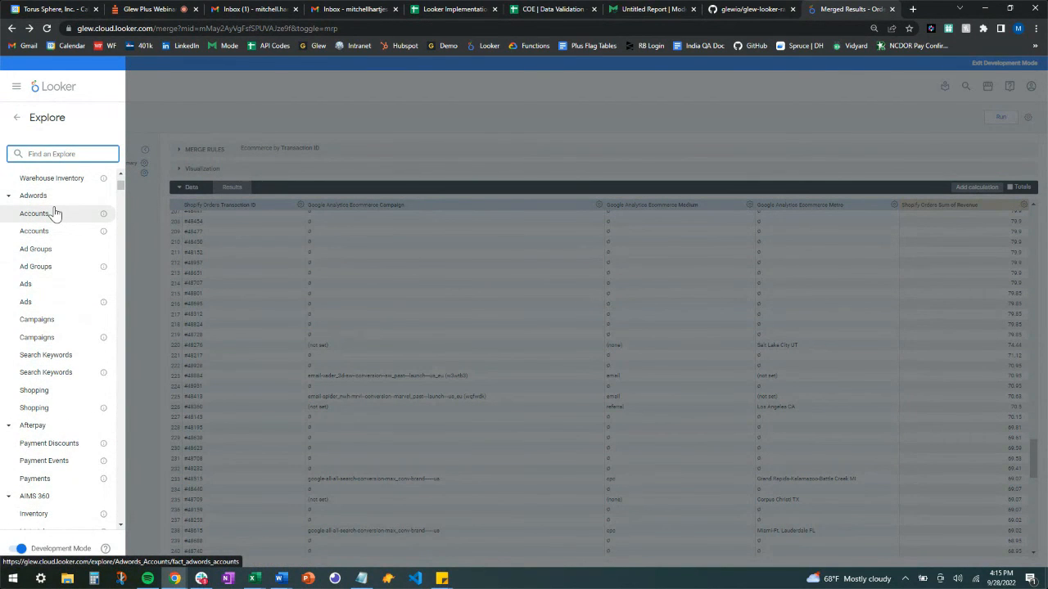
{"action": "left_click", "coordinate": [72, 340]}
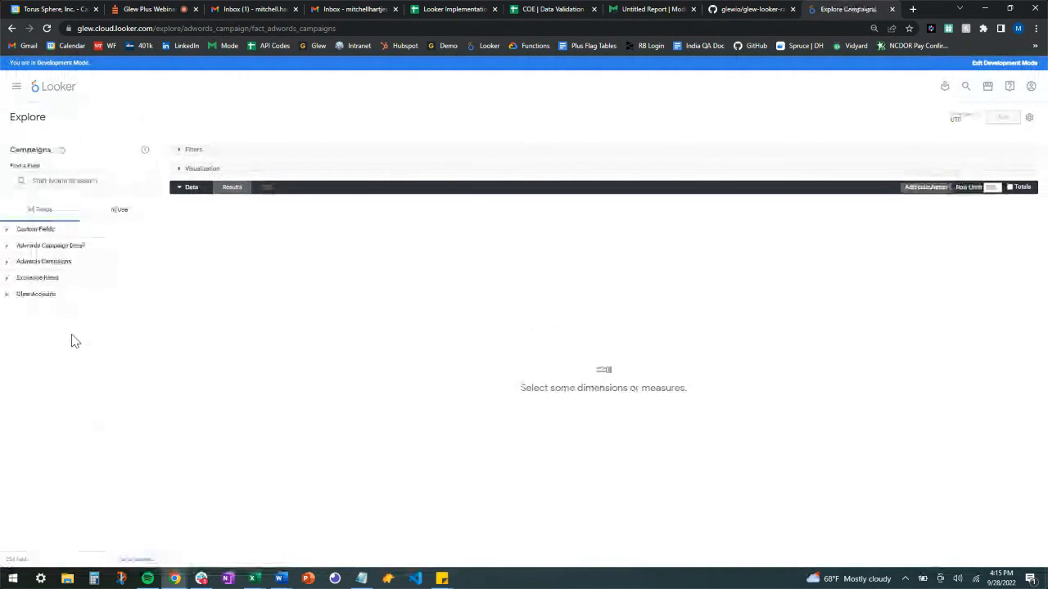
Step: Expand the Adwords Campaigns and Glew Accounts fields and filter on Glew Account ID equal to the store's account ID
{"action": "left_click", "coordinate": [9, 263]}
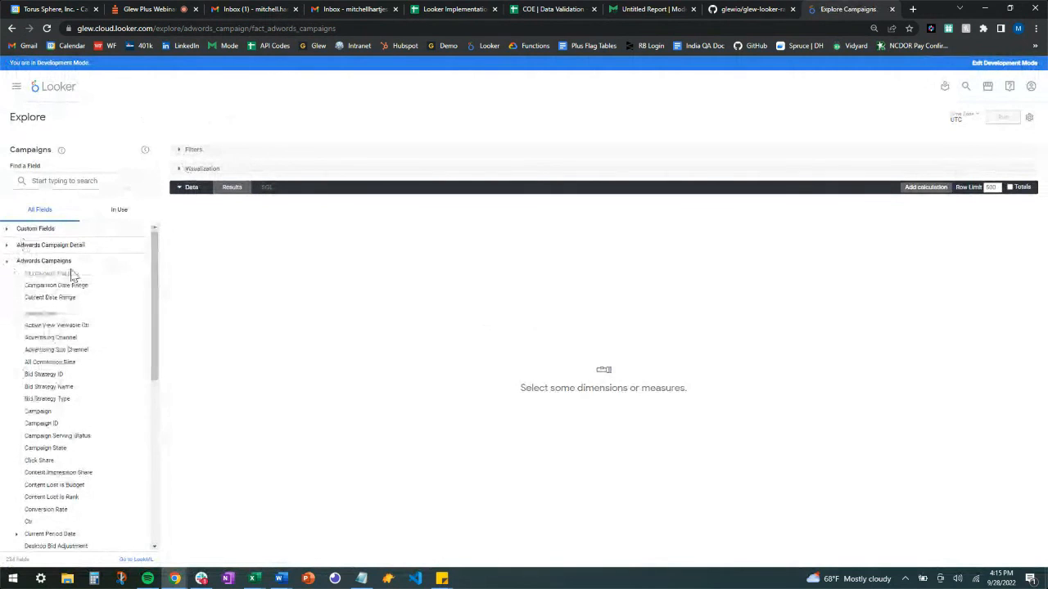
{"action": "scroll", "coordinate": [73, 276], "scroll_direction": "down", "scroll_amount": 5}
{"action": "scroll", "coordinate": [73, 327], "scroll_direction": "down", "scroll_amount": 1}
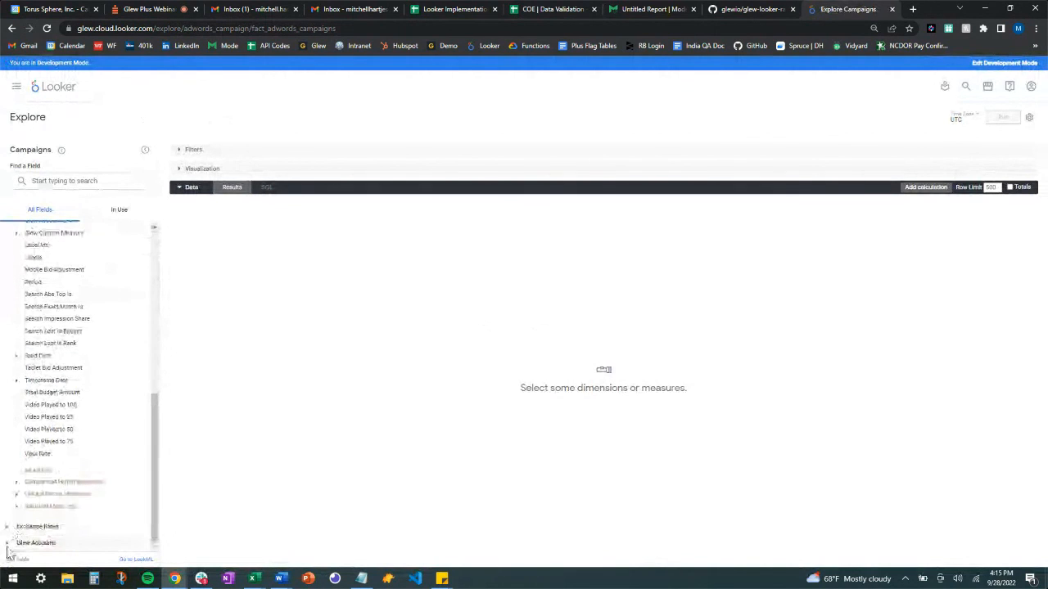
{"action": "left_click", "coordinate": [33, 543]}
{"action": "scroll", "coordinate": [58, 459], "scroll_direction": "down", "scroll_amount": 3}
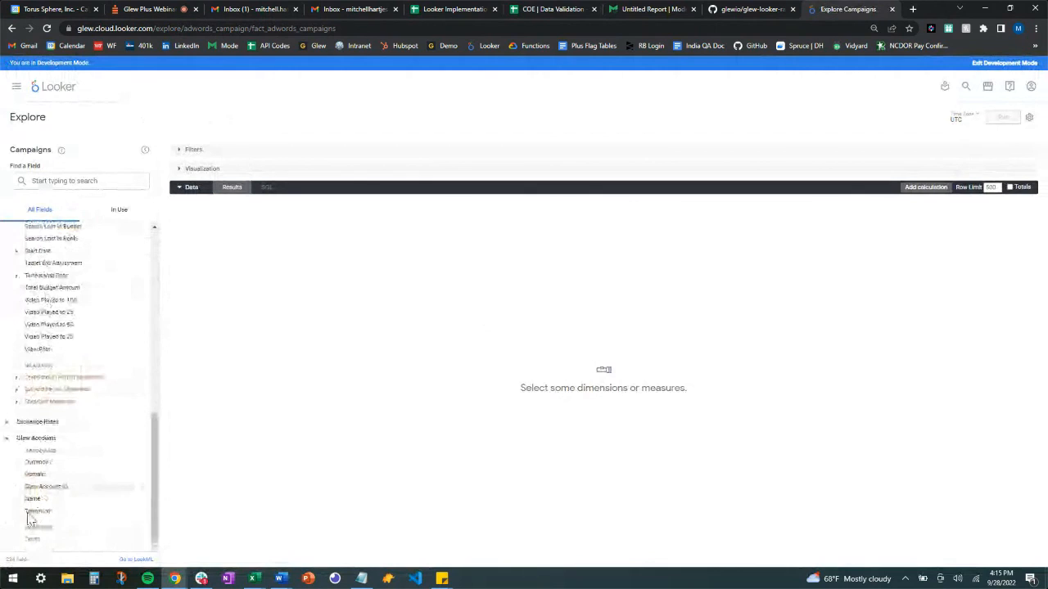
{"action": "left_click", "coordinate": [118, 487]}
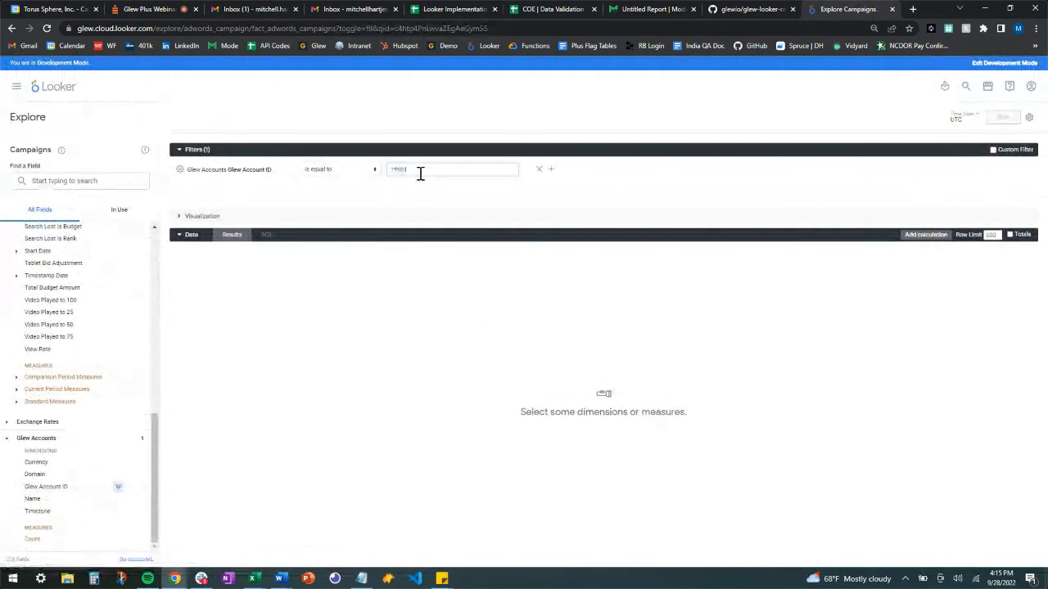
{"action": "type", "text": "15530"}
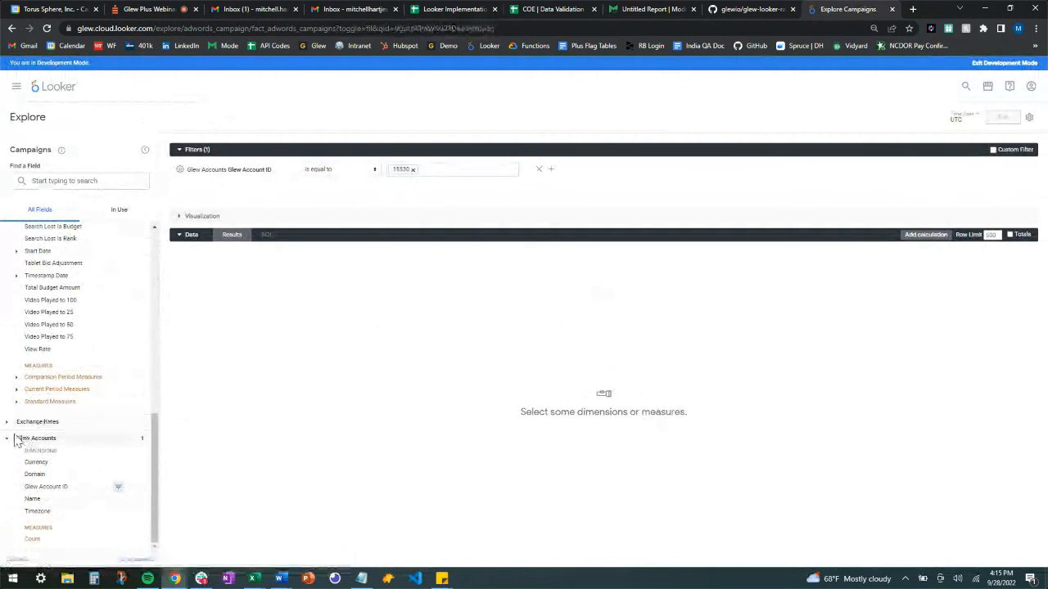
Step: Add the Adwords Campaigns Timestamp Date to the query and filter it to the past 7 days
{"action": "left_click", "coordinate": [8, 442]}
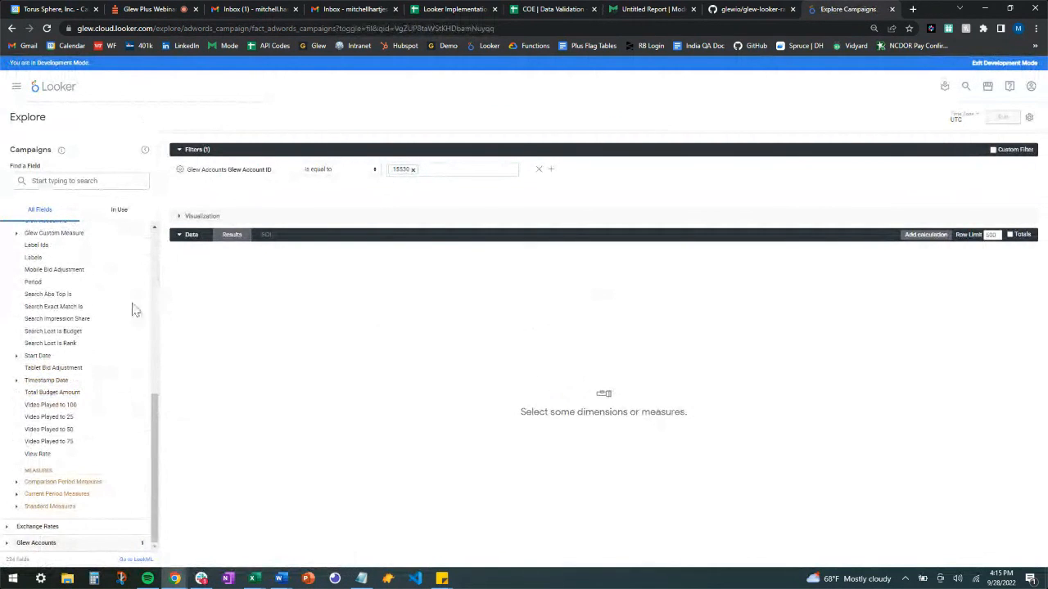
{"action": "scroll", "coordinate": [131, 309], "scroll_direction": "up", "scroll_amount": 15}
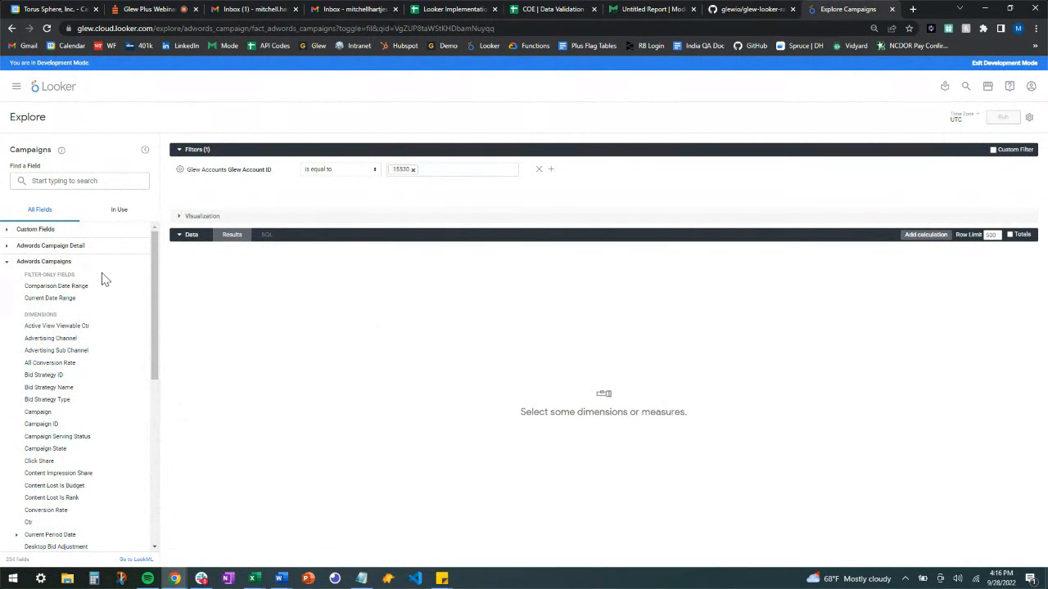
{"action": "scroll", "coordinate": [91, 379], "scroll_direction": "down", "scroll_amount": 5}
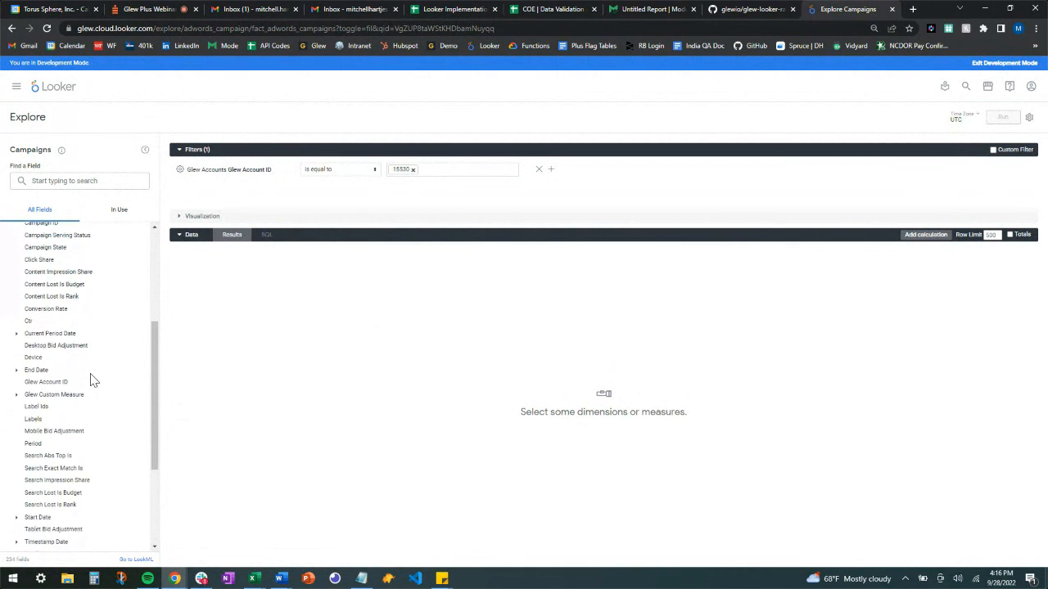
{"action": "scroll", "coordinate": [92, 379], "scroll_direction": "down", "scroll_amount": 1}
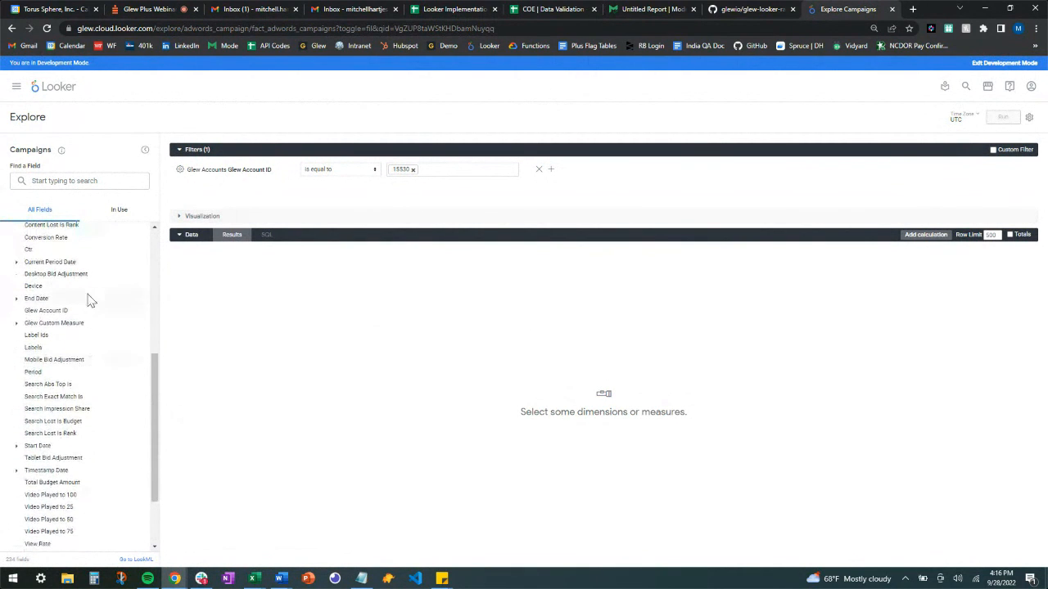
{"action": "left_click", "coordinate": [16, 471]}
{"action": "scroll", "coordinate": [42, 435], "scroll_direction": "down", "scroll_amount": 4}
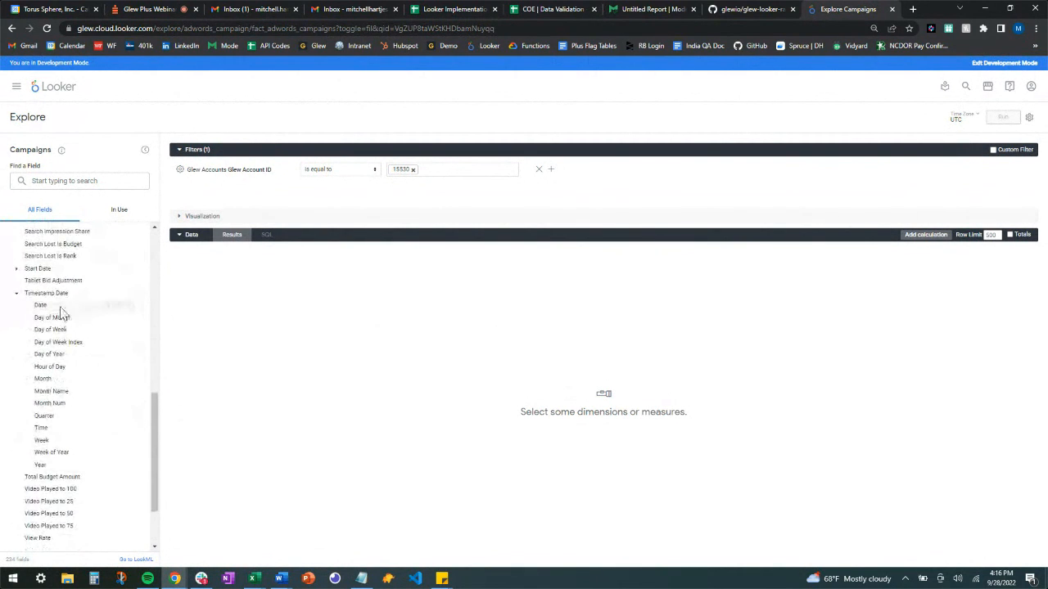
{"action": "left_click", "coordinate": [57, 306]}
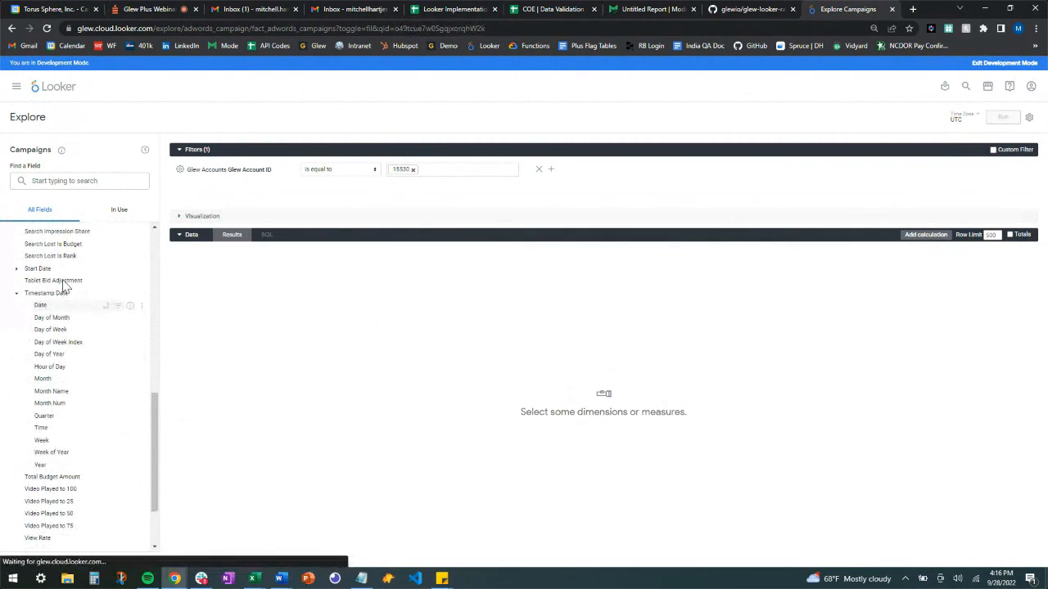
{"action": "left_click", "coordinate": [118, 306]}
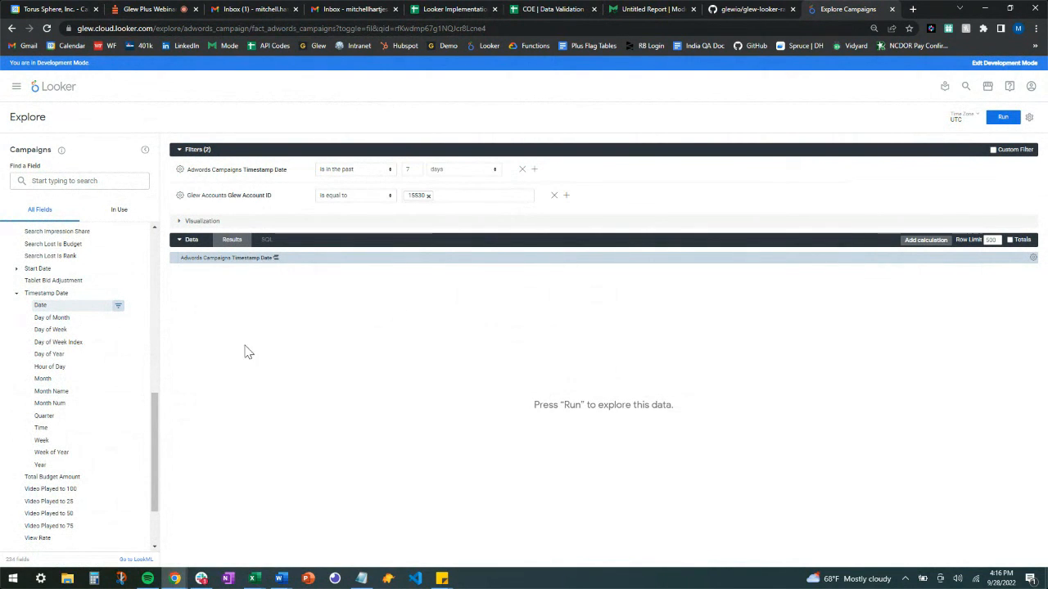
Step: Add the Sum of Cost standard measure, run the query, and collapse the Adwords Campaigns fields
{"action": "left_click", "coordinate": [16, 295]}
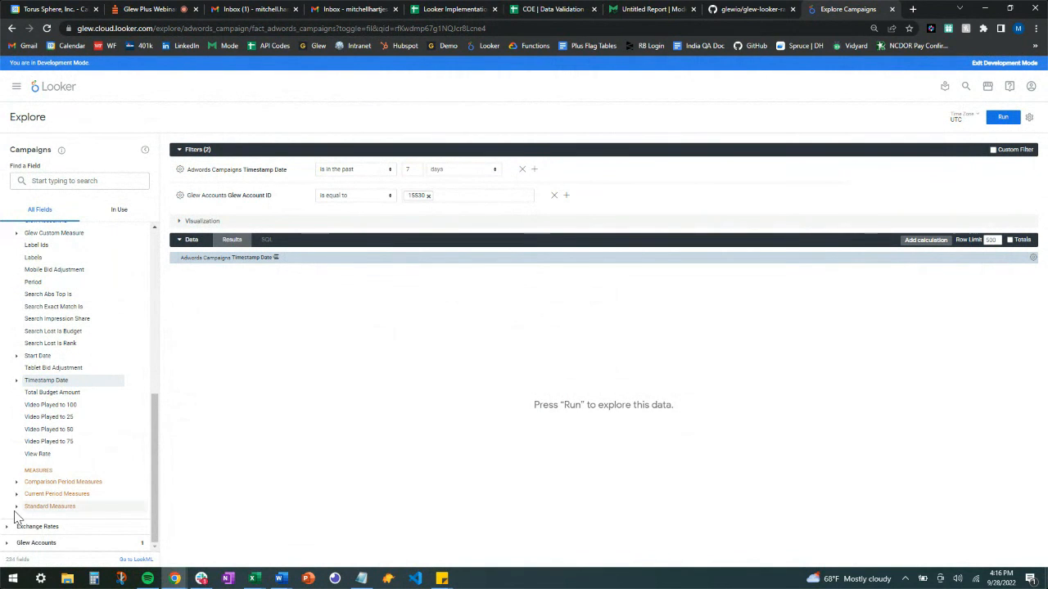
{"action": "left_click", "coordinate": [16, 506]}
{"action": "scroll", "coordinate": [81, 433], "scroll_direction": "down", "scroll_amount": 3}
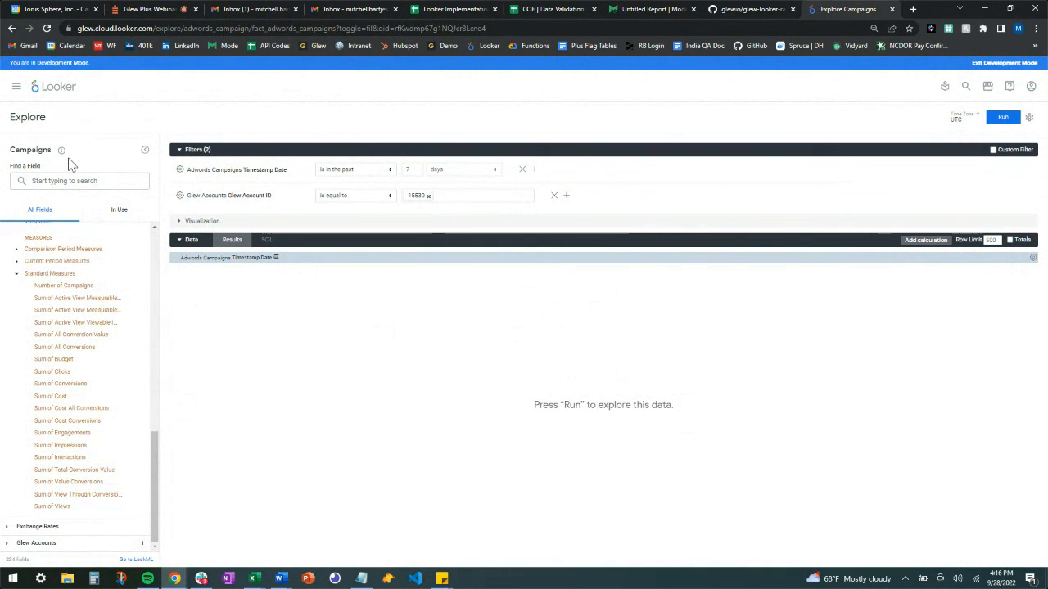
{"action": "left_click", "coordinate": [74, 398]}
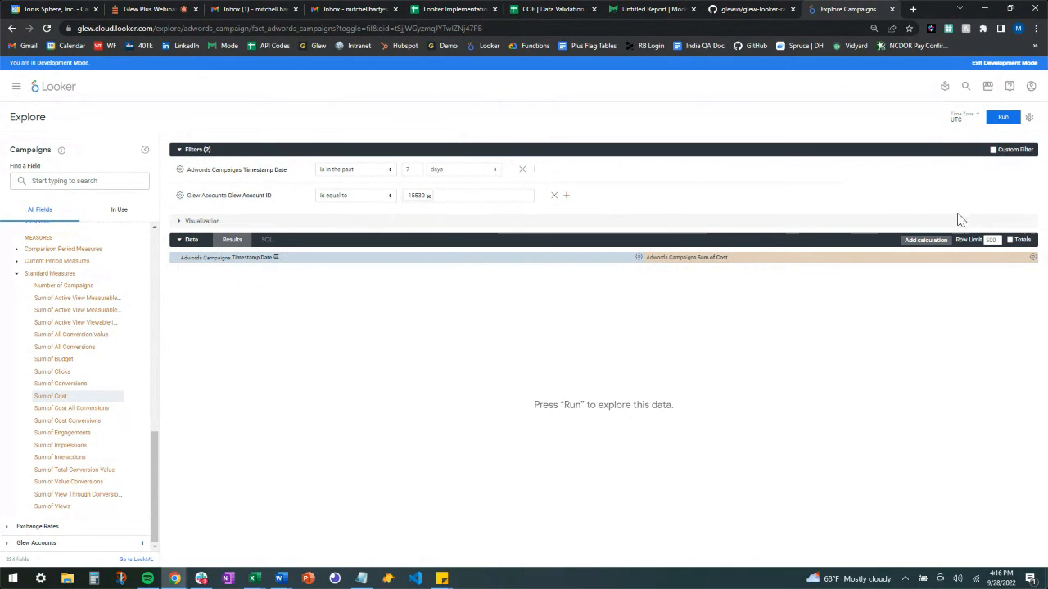
{"action": "left_click", "coordinate": [1003, 119]}
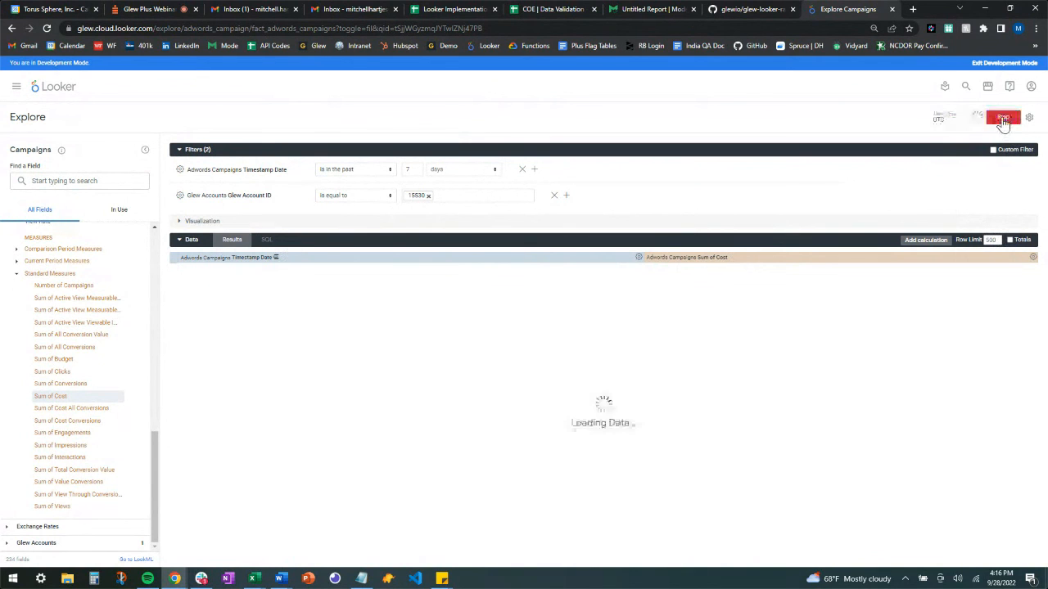
{"action": "scroll", "coordinate": [45, 288], "scroll_direction": "up", "scroll_amount": 5}
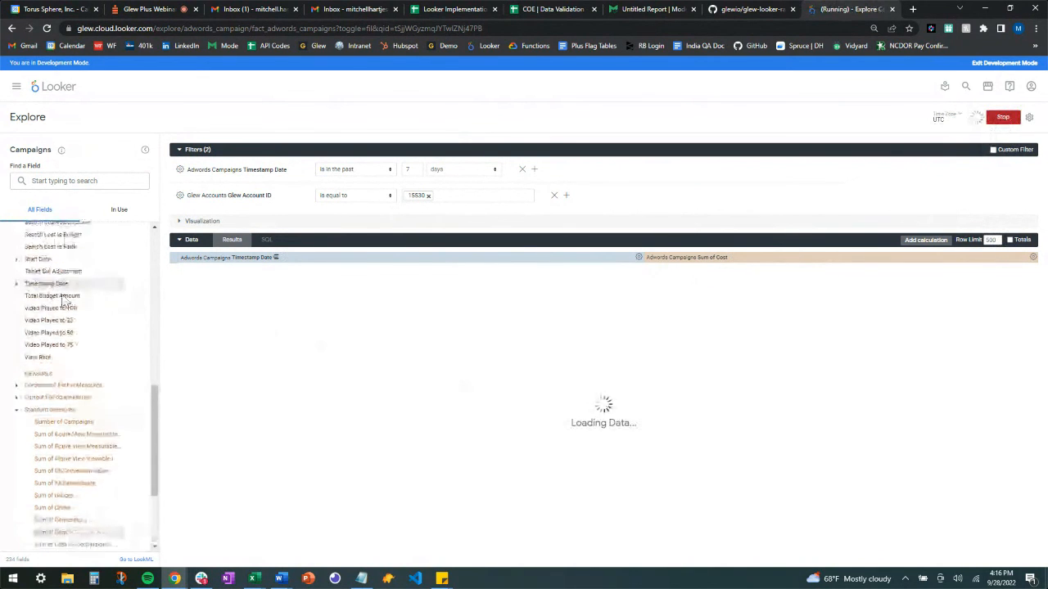
{"action": "scroll", "coordinate": [34, 407], "scroll_direction": "up", "scroll_amount": 10}
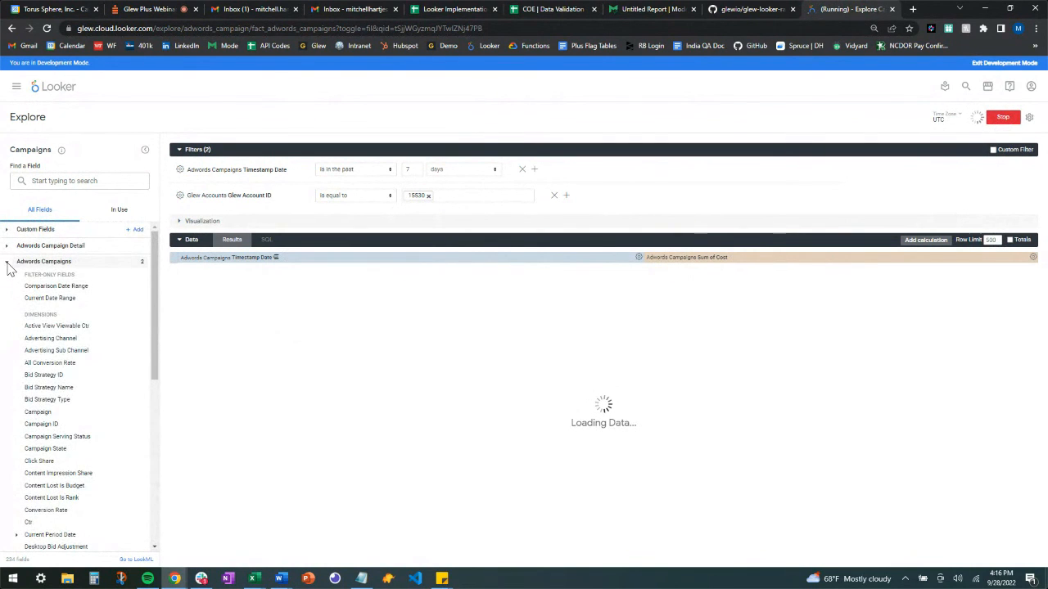
{"action": "left_click", "coordinate": [8, 262]}
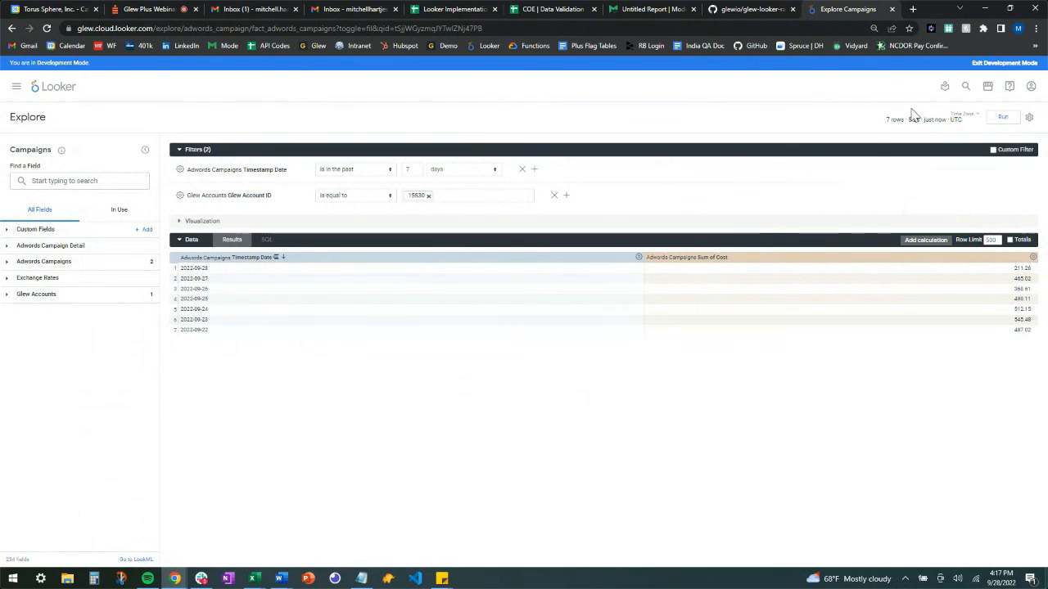
Step: Start merging results and choose the Facebook Ads Paid Placements Explore as the second source query
{"action": "left_click", "coordinate": [1029, 119]}
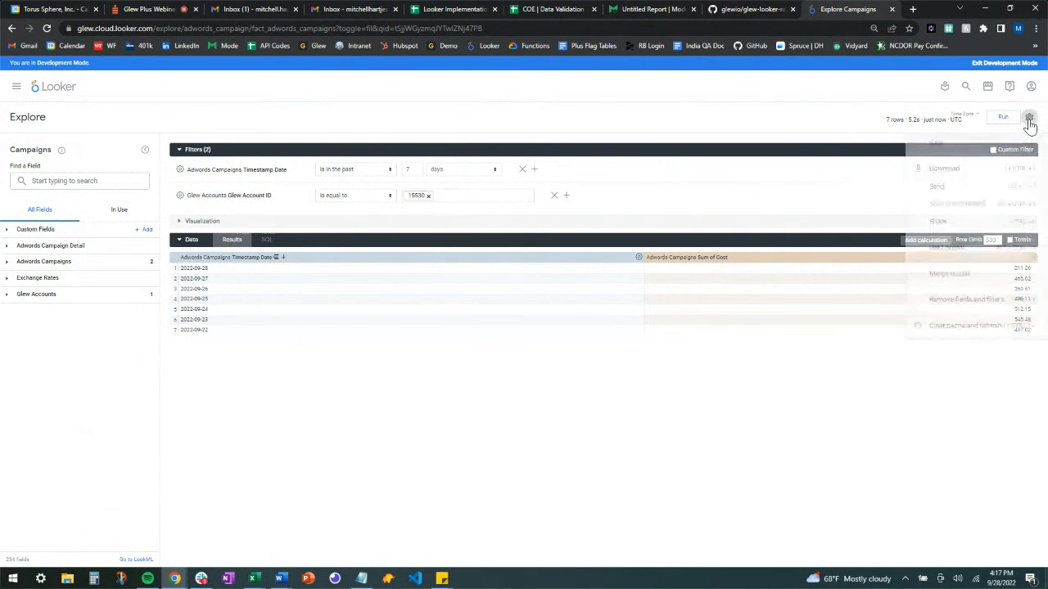
{"action": "left_click", "coordinate": [968, 281]}
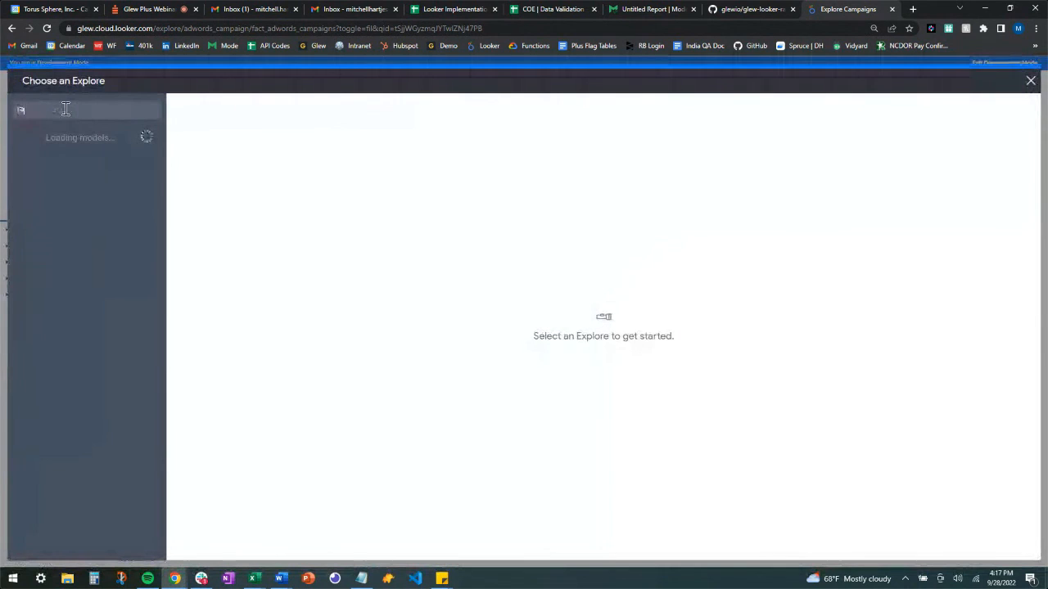
{"action": "type", "text": "BOOK"}
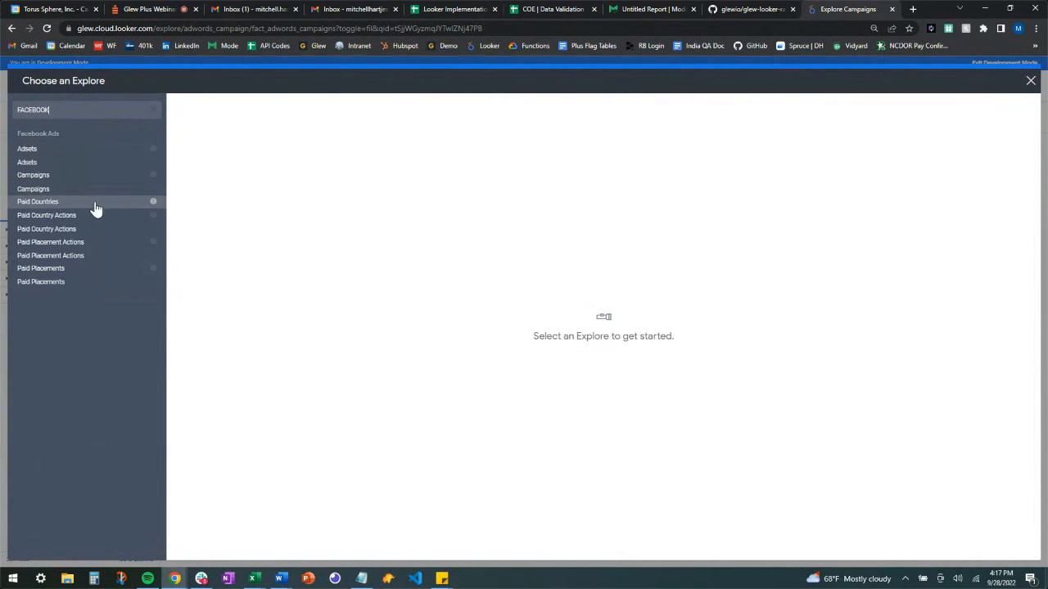
{"action": "left_click", "coordinate": [107, 271]}
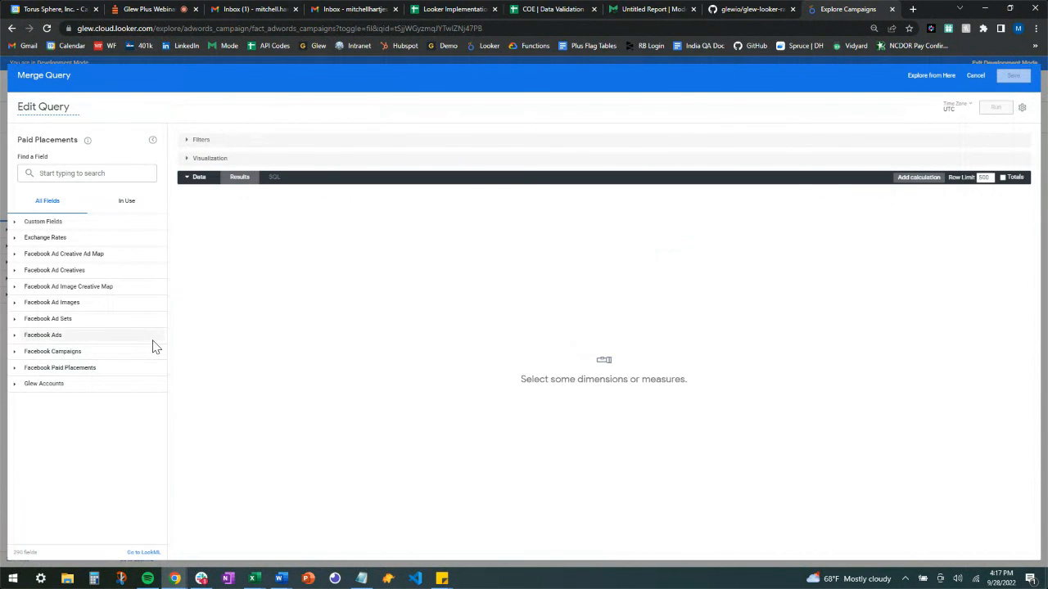
Step: Add the Facebook Paid Placements Timestamp Date to the merge query and filter it to the past 7 days
{"action": "left_click", "coordinate": [16, 371]}
{"action": "scroll", "coordinate": [97, 379], "scroll_direction": "down", "scroll_amount": 3}
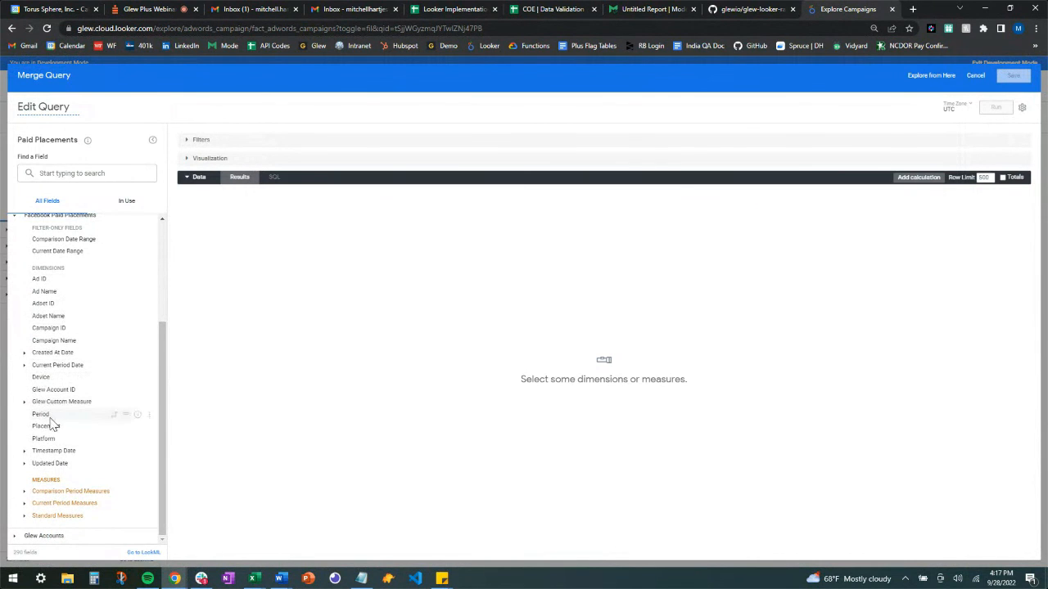
{"action": "left_click", "coordinate": [25, 456]}
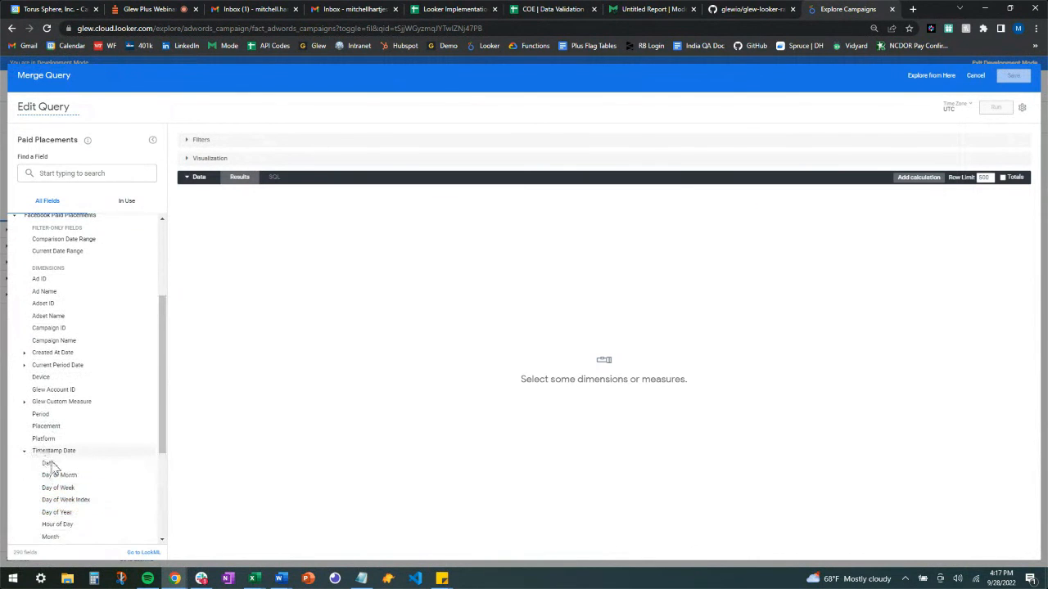
{"action": "left_click", "coordinate": [126, 467]}
{"action": "left_click", "coordinate": [125, 465]}
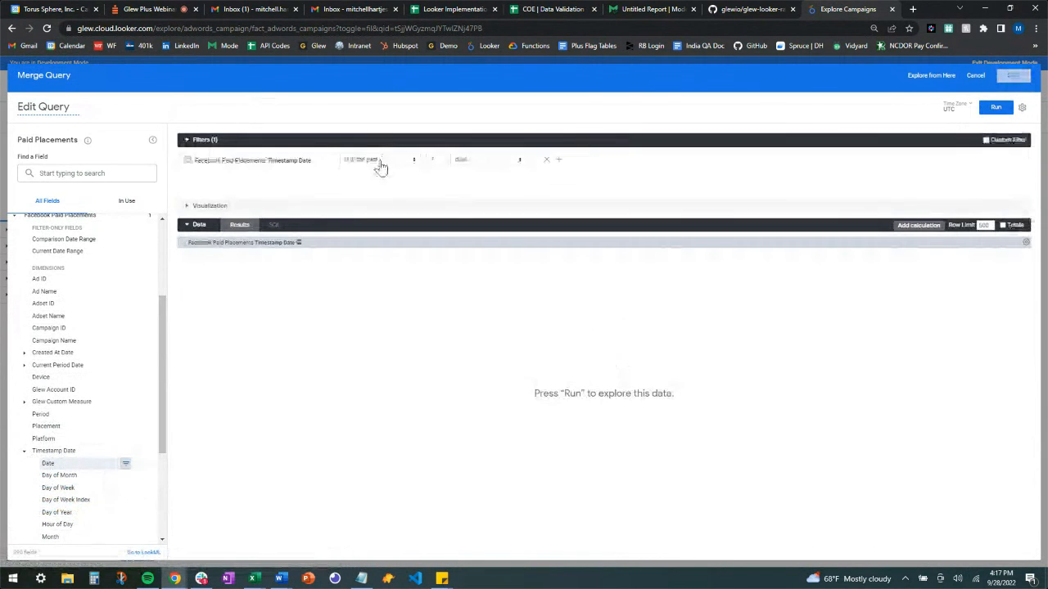
Step: Add the Sum of Spend standard measure from Facebook Paid Placements to the merge query
{"action": "scroll", "coordinate": [107, 471], "scroll_direction": "down", "scroll_amount": 2}
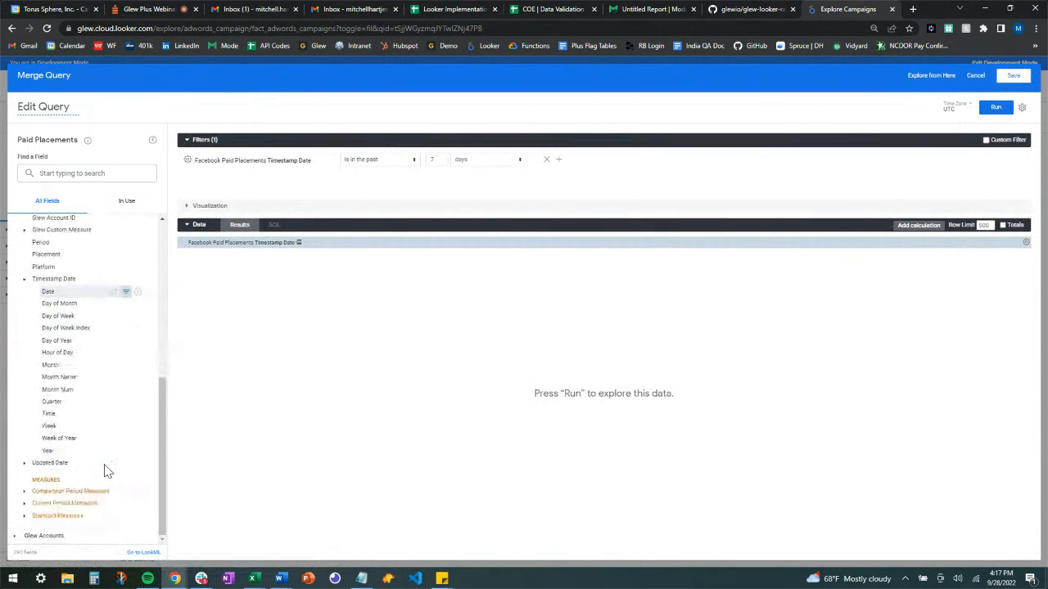
{"action": "left_click", "coordinate": [25, 518]}
{"action": "scroll", "coordinate": [82, 446], "scroll_direction": "down", "scroll_amount": 2}
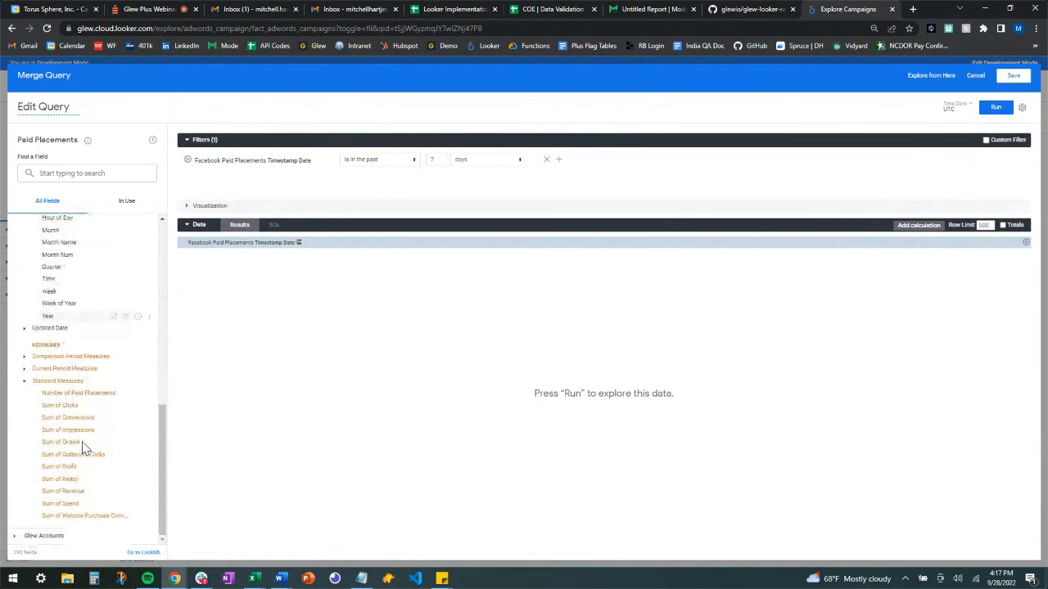
{"action": "left_click", "coordinate": [82, 503]}
Step: Filter the Paid Placements query on Glew Account ID equal to the store's account ID
{"action": "left_click", "coordinate": [25, 535]}
{"action": "scroll", "coordinate": [57, 475], "scroll_direction": "down", "scroll_amount": 2}
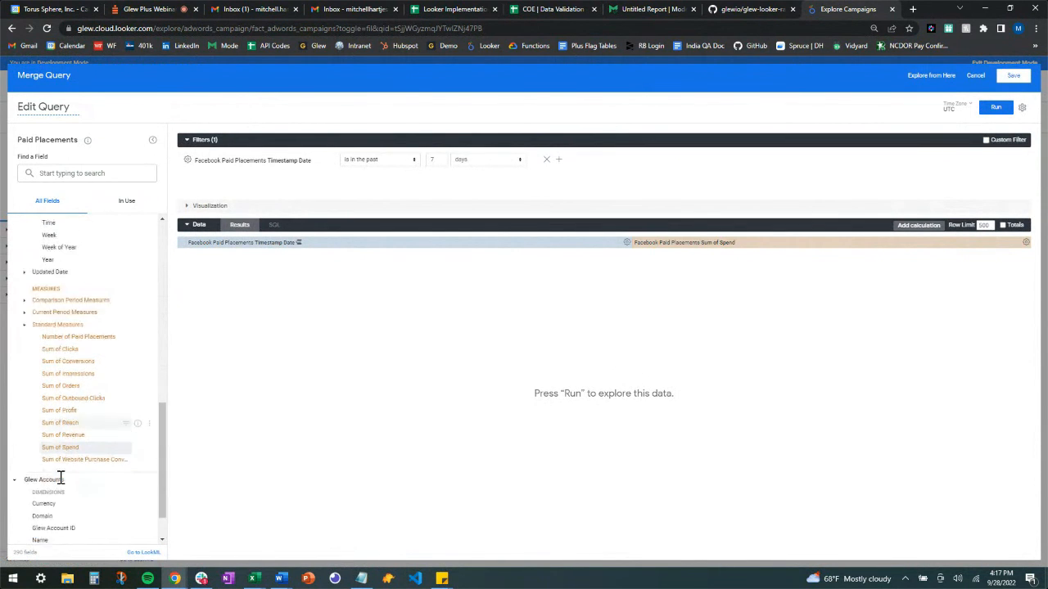
{"action": "left_click", "coordinate": [125, 479]}
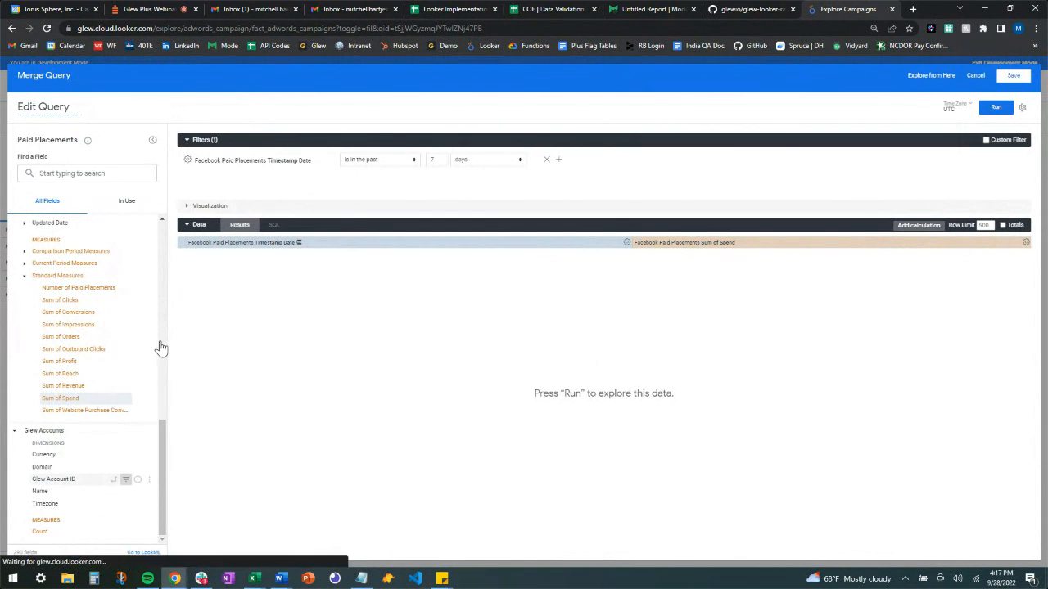
{"action": "left_click", "coordinate": [455, 185]}
{"action": "type", "text": "1"}
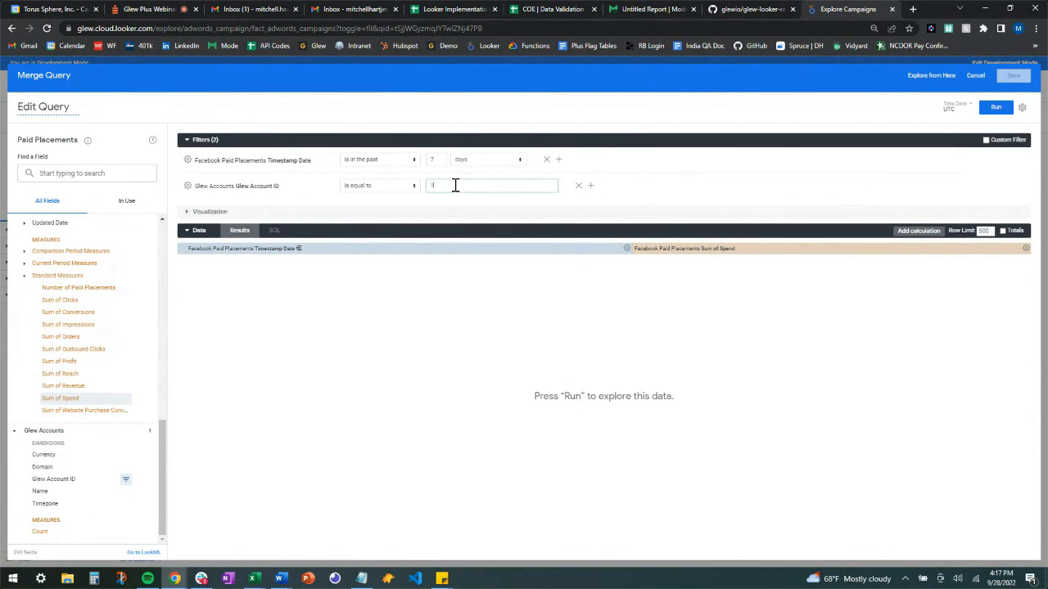
{"action": "type", "text": "5530"}
{"action": "key", "text": "Return"}
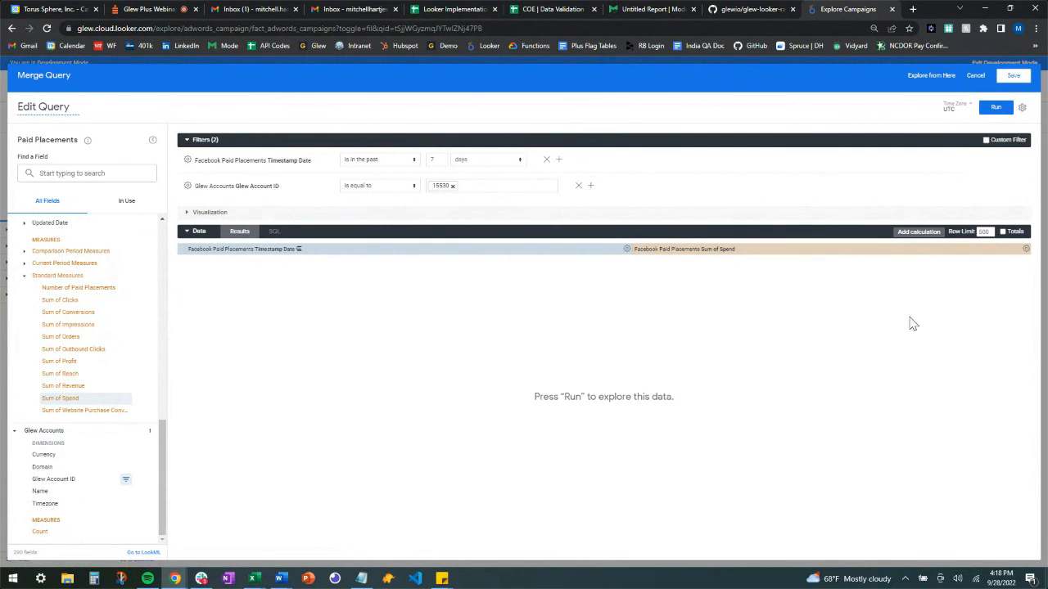
Step: Save the Paid Placements query into the merge and run the merged results
{"action": "left_click", "coordinate": [1012, 74]}
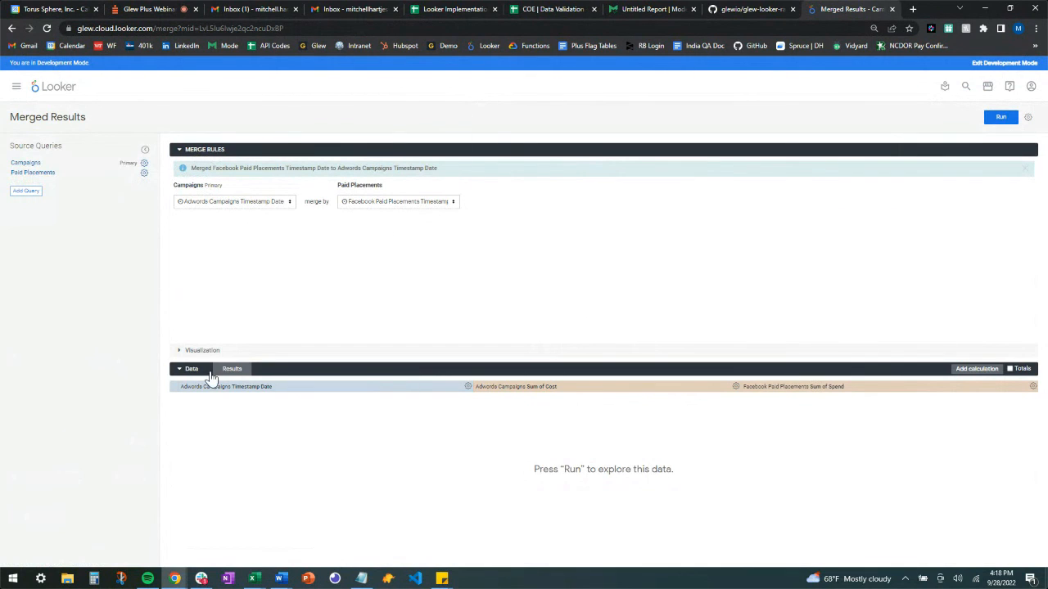
{"action": "left_click", "coordinate": [999, 118]}
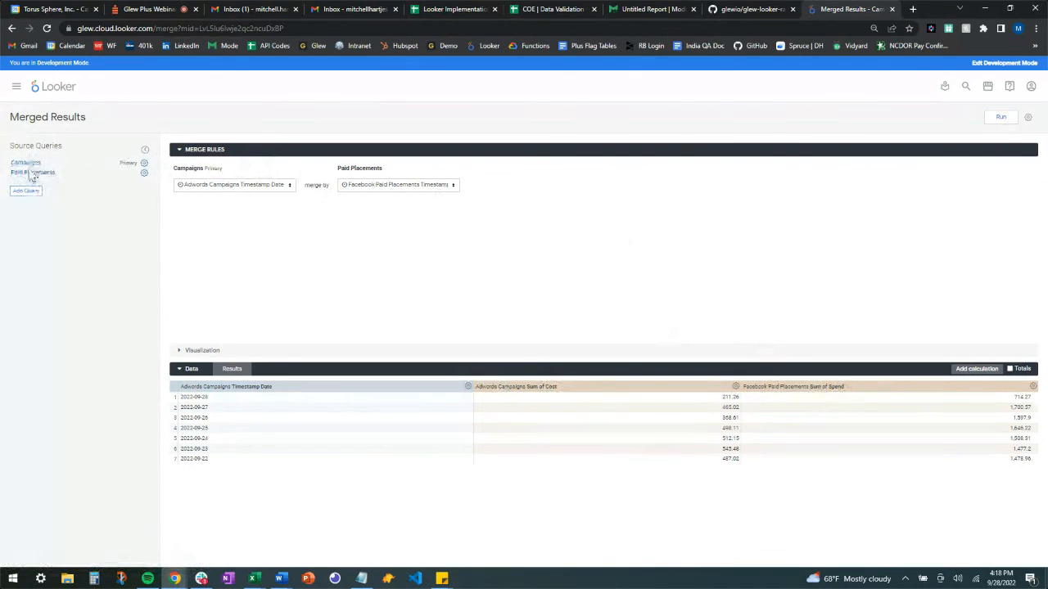
Step: Rename the primary Campaigns source query to Adwords
{"action": "left_click", "coordinate": [144, 164]}
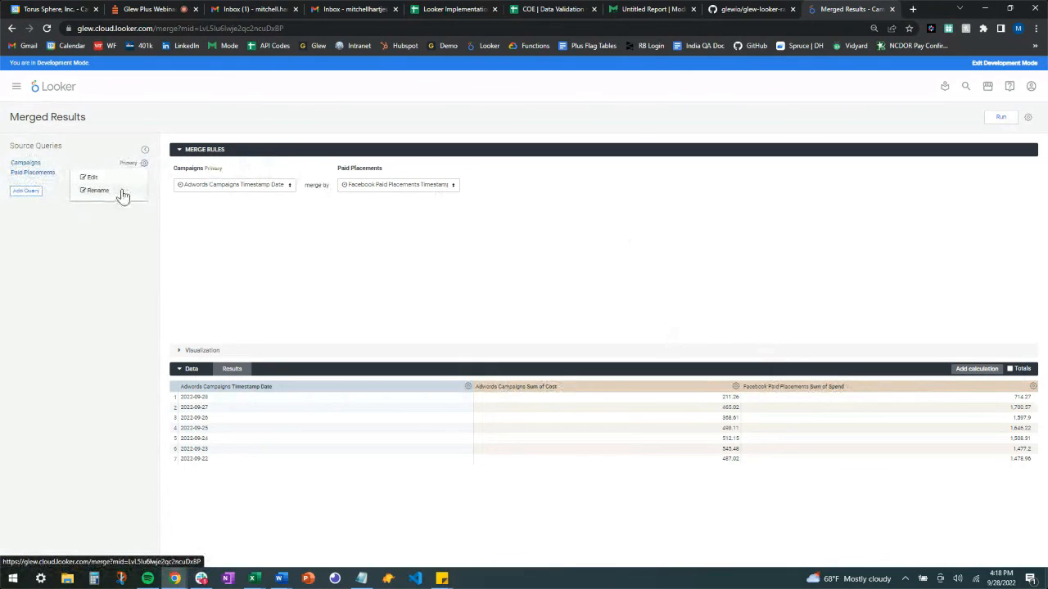
{"action": "left_click", "coordinate": [124, 195]}
{"action": "type", "text": "Adwords"}
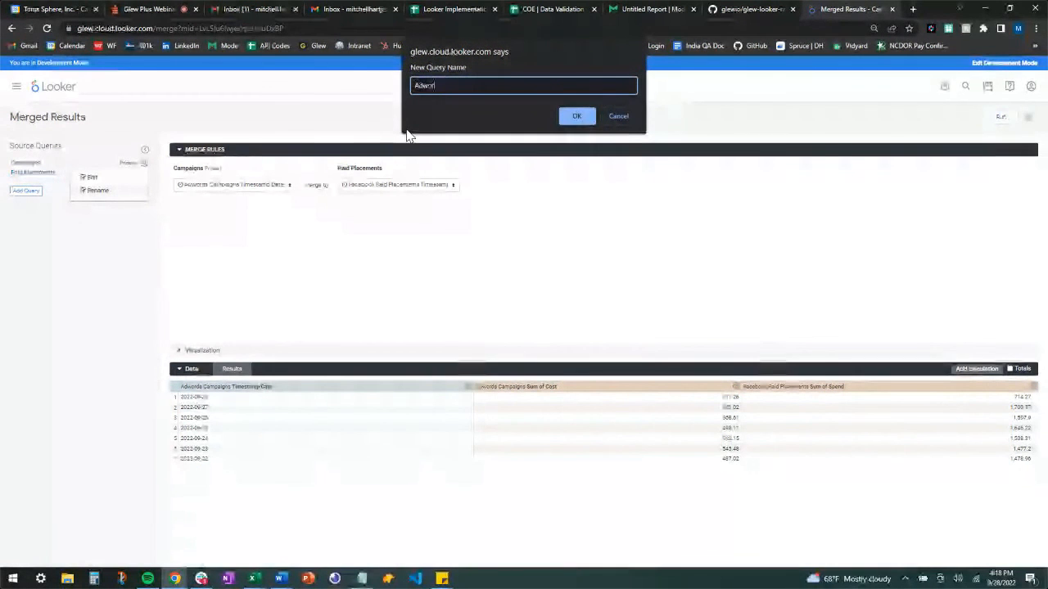
{"action": "left_click", "coordinate": [578, 119]}
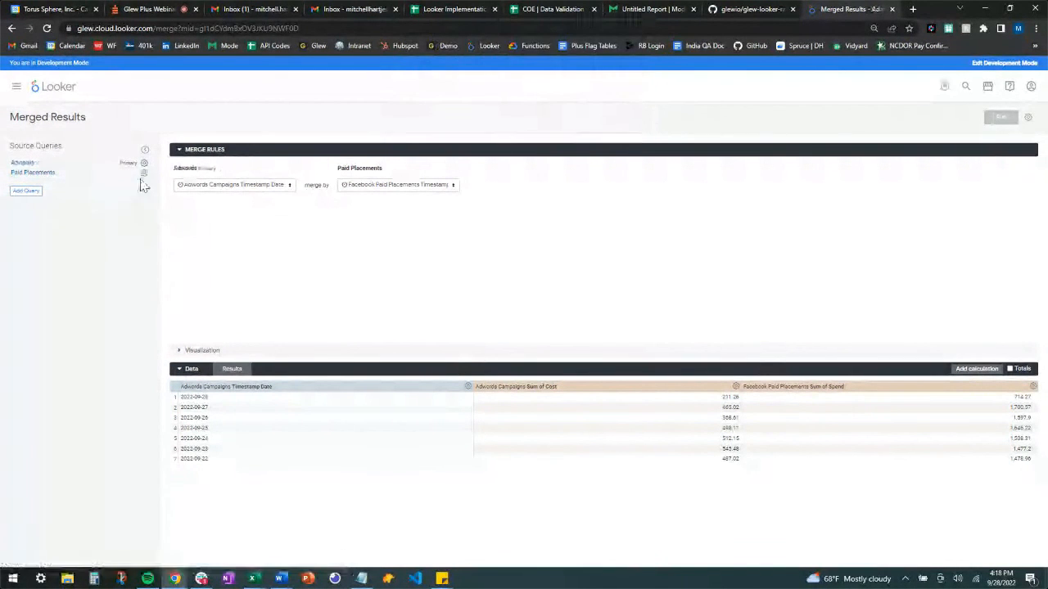
Step: Rename the Paid Placements source query to FB
{"action": "left_click", "coordinate": [144, 173]}
{"action": "left_click", "coordinate": [125, 201]}
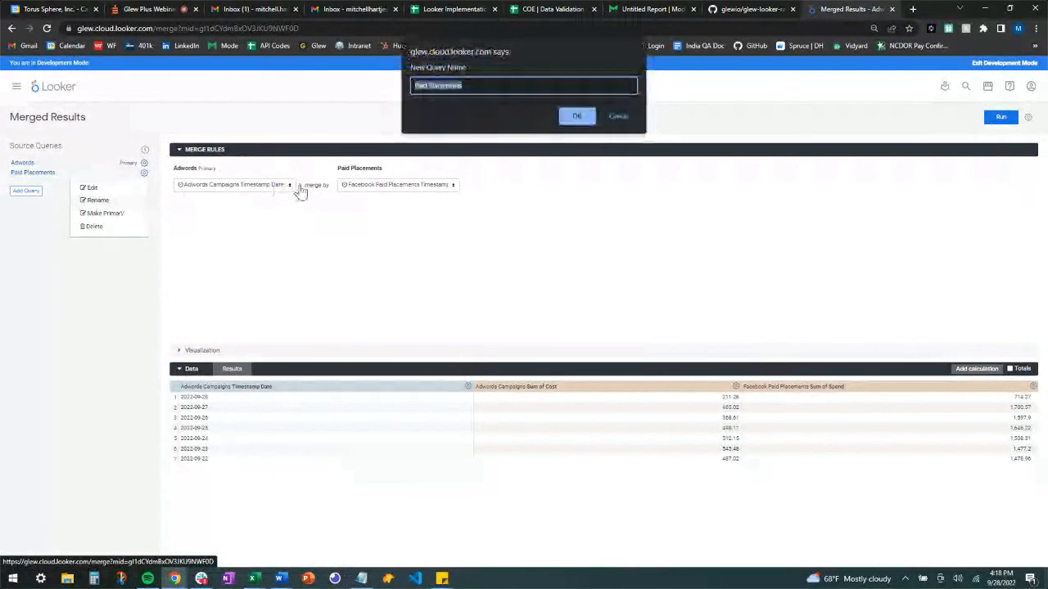
{"action": "type", "text": "FB"}
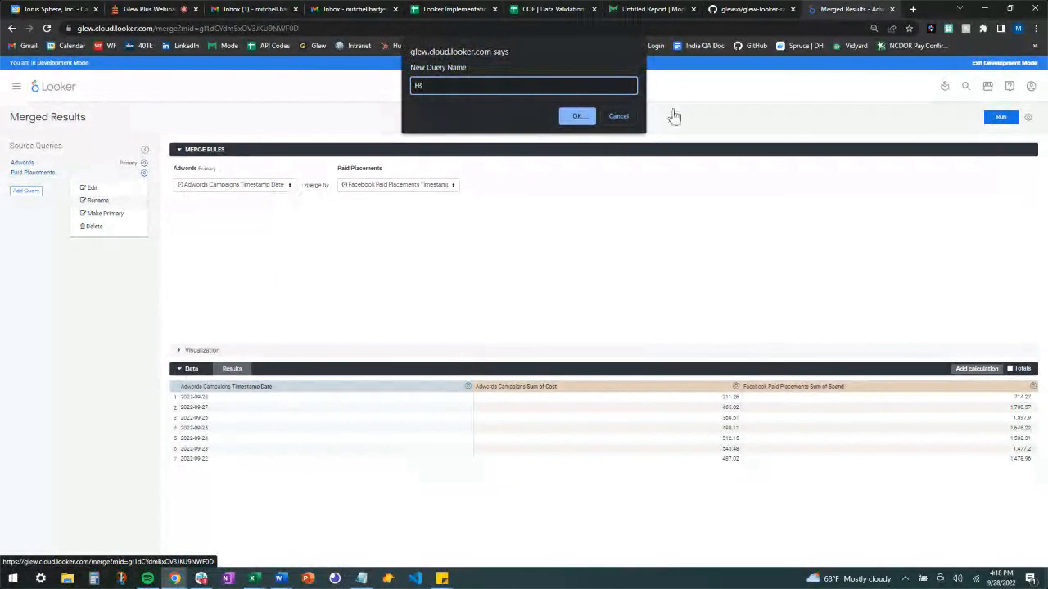
{"action": "left_click", "coordinate": [577, 117]}
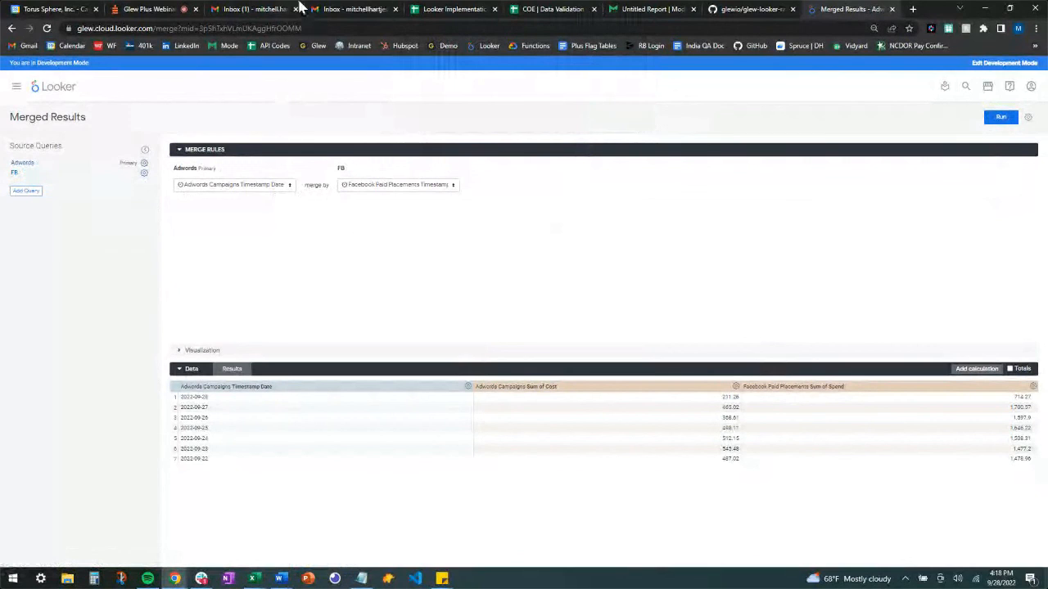
Step: Add a source query from the TikTok Ads Explore, filtered on Glew Account ID equal to the store's account ID
{"action": "left_click", "coordinate": [26, 192]}
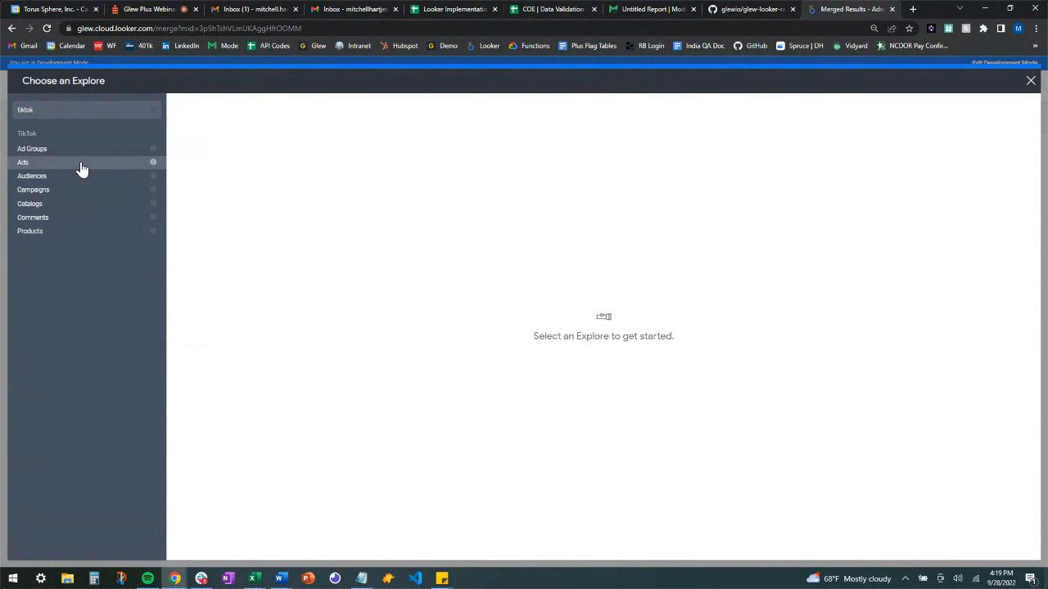
{"action": "left_click", "coordinate": [82, 168]}
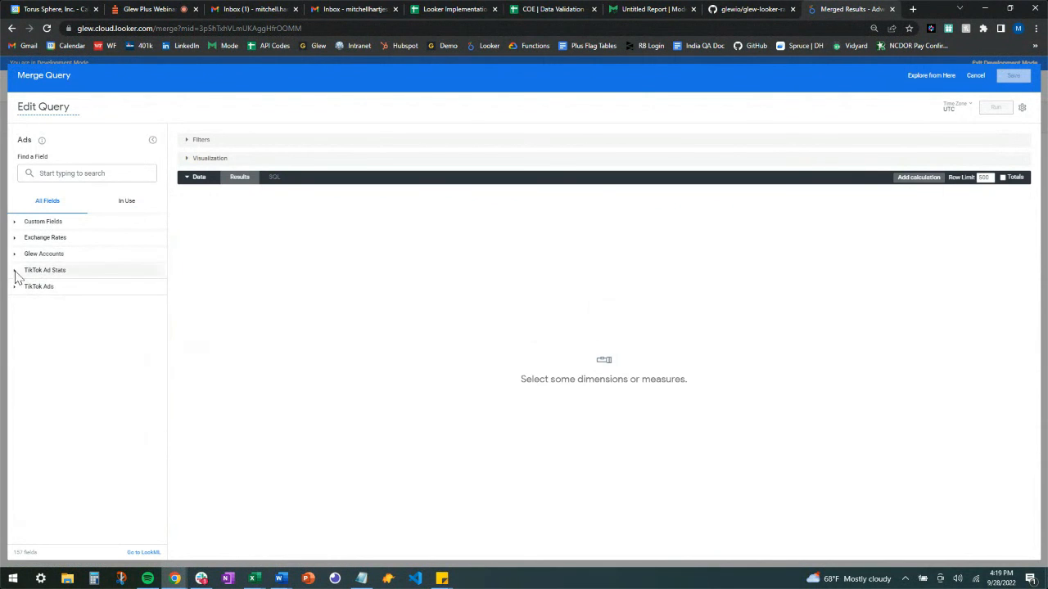
{"action": "left_click", "coordinate": [14, 255]}
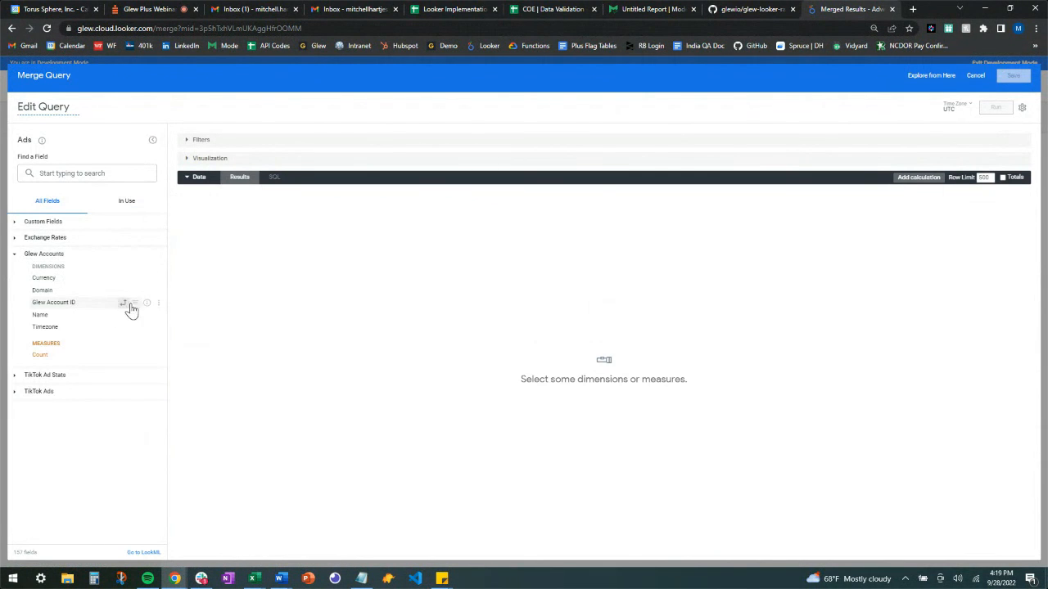
{"action": "left_click", "coordinate": [134, 304]}
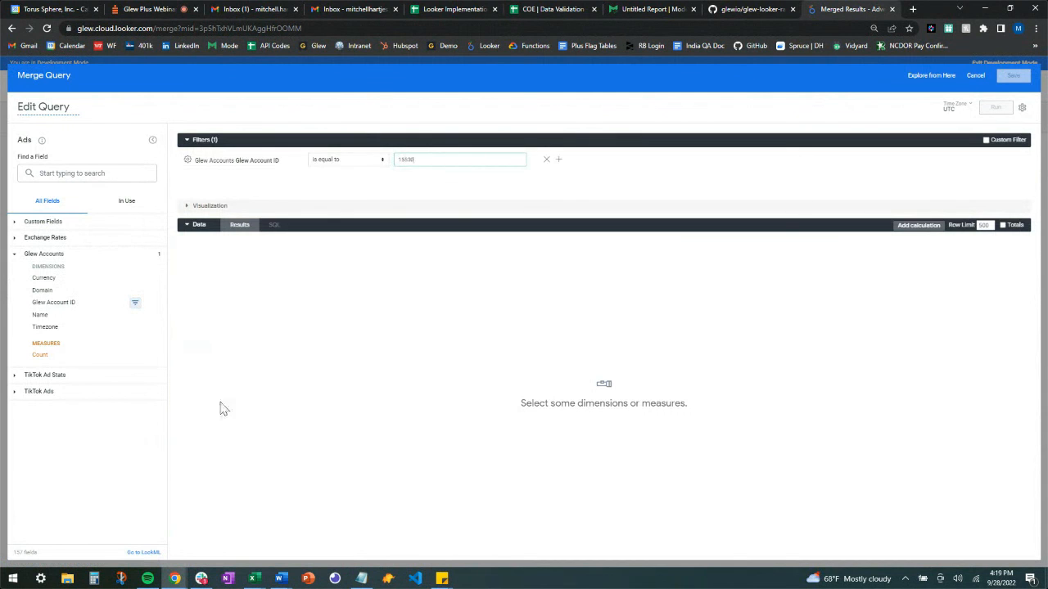
Step: Add the TikTok Ad Stats Timestamp Date to the query and filter it to the past 7 days
{"action": "left_click", "coordinate": [16, 392]}
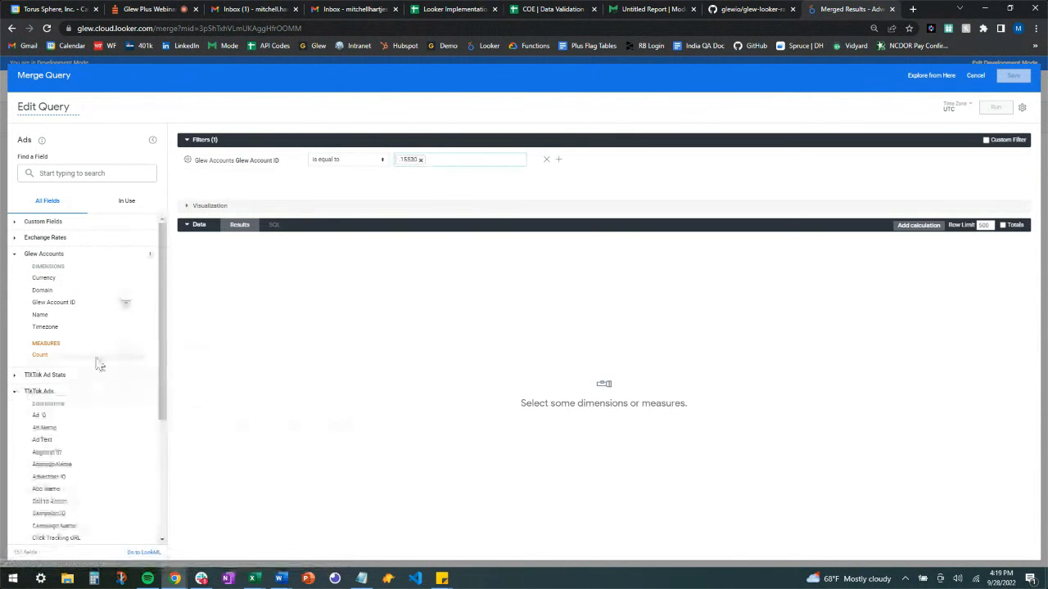
{"action": "scroll", "coordinate": [98, 364], "scroll_direction": "down", "scroll_amount": 5}
{"action": "scroll", "coordinate": [93, 456], "scroll_direction": "up", "scroll_amount": 5}
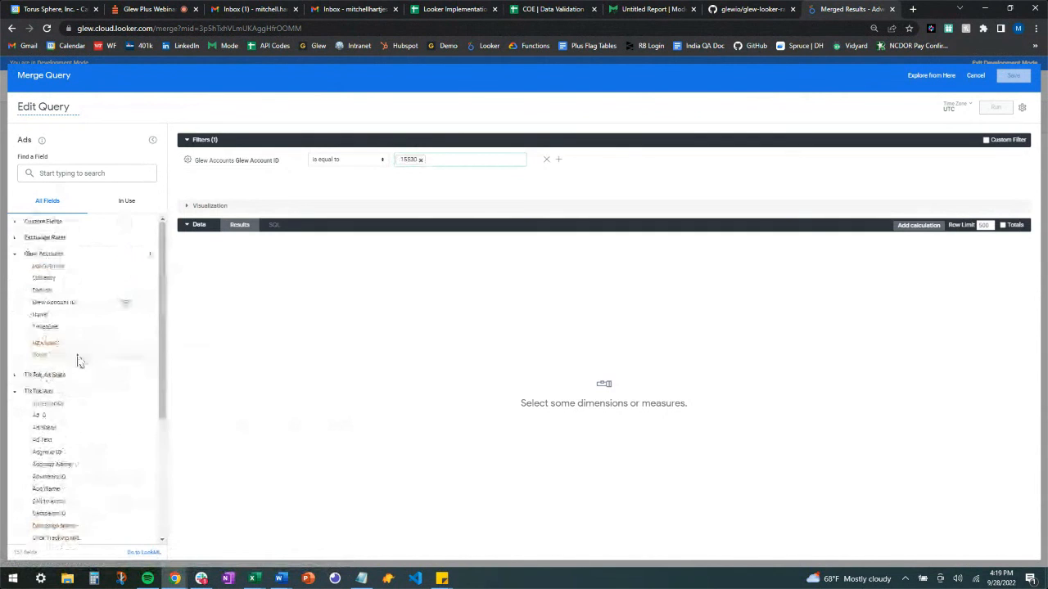
{"action": "left_click", "coordinate": [15, 376]}
{"action": "scroll", "coordinate": [25, 393], "scroll_direction": "down", "scroll_amount": 1}
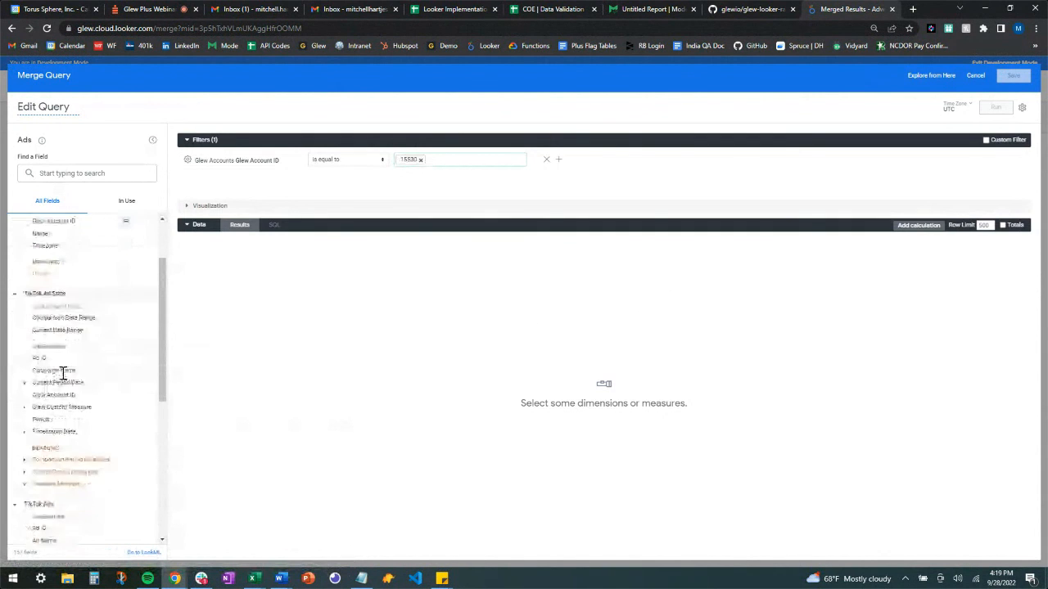
{"action": "left_click", "coordinate": [25, 432]}
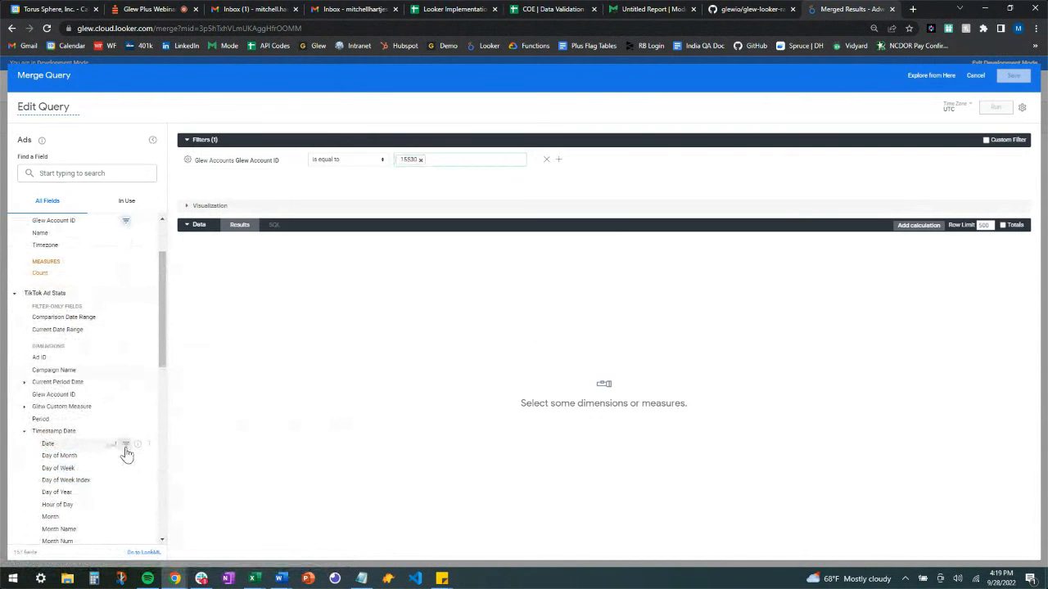
{"action": "left_click", "coordinate": [126, 444]}
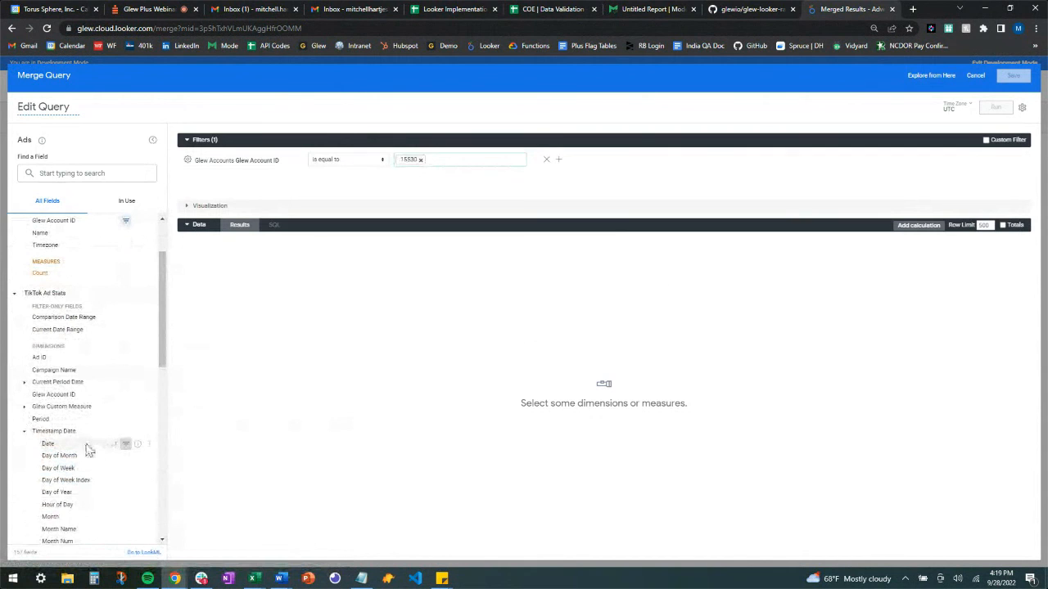
Step: Add the TikTok Ad Stats Sum of Spend measure and save the query into the merge
{"action": "left_click", "coordinate": [26, 431]}
{"action": "left_click", "coordinate": [24, 484]}
{"action": "scroll", "coordinate": [74, 437], "scroll_direction": "down", "scroll_amount": 3}
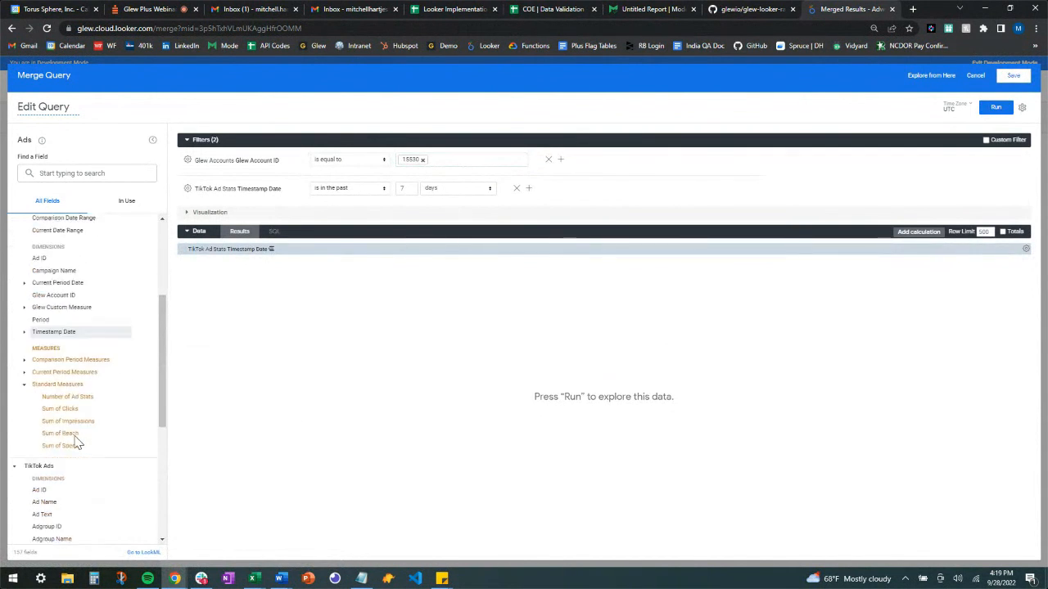
{"action": "left_click", "coordinate": [74, 394]}
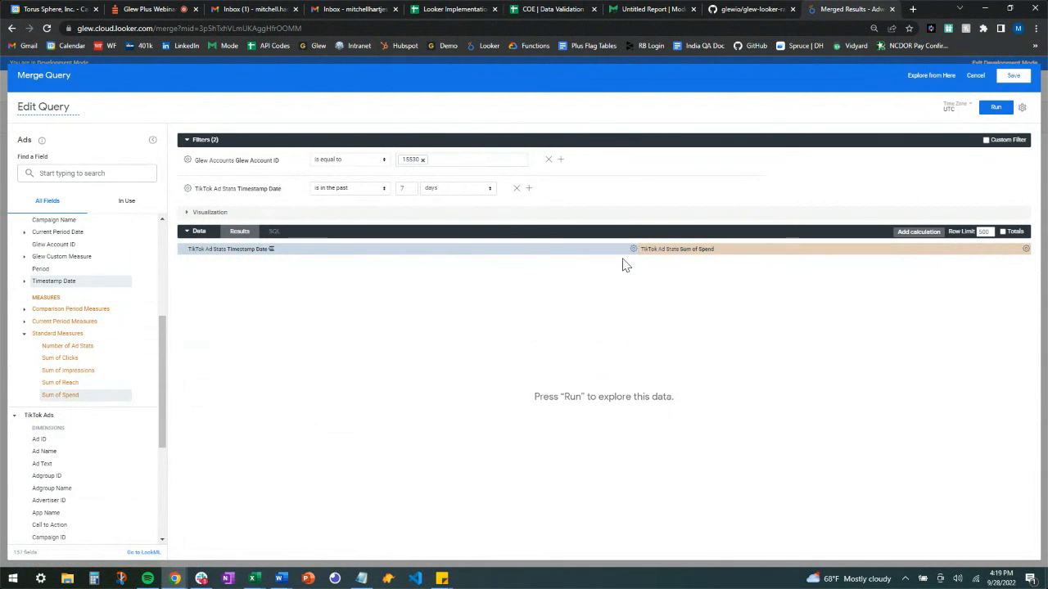
{"action": "left_click", "coordinate": [1014, 77]}
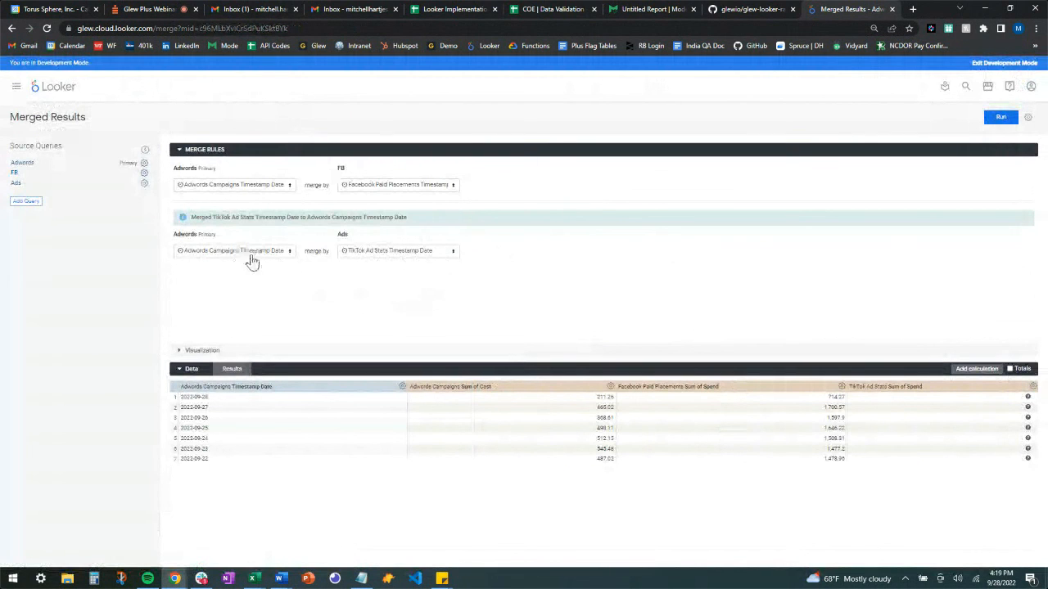
Step: Rename the Ads source query to TikTok
{"action": "left_click", "coordinate": [144, 183]}
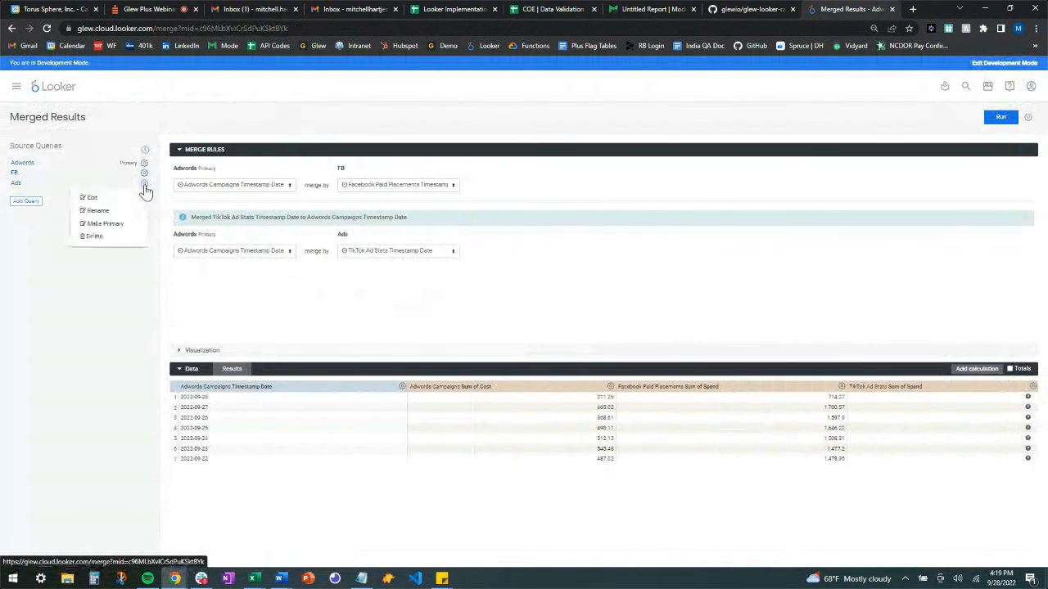
{"action": "left_click", "coordinate": [128, 212]}
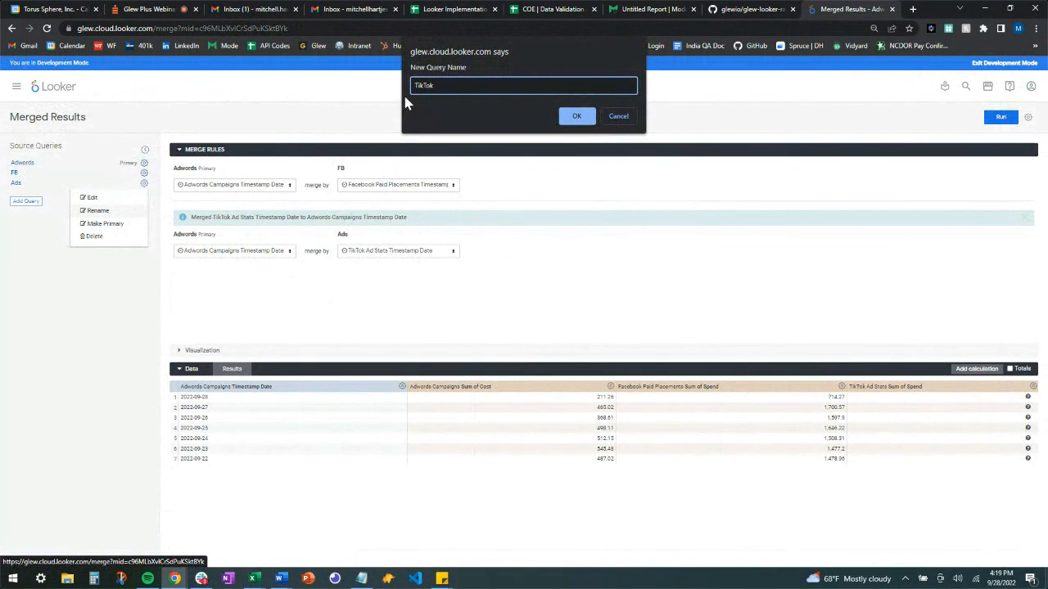
{"action": "left_click", "coordinate": [573, 116]}
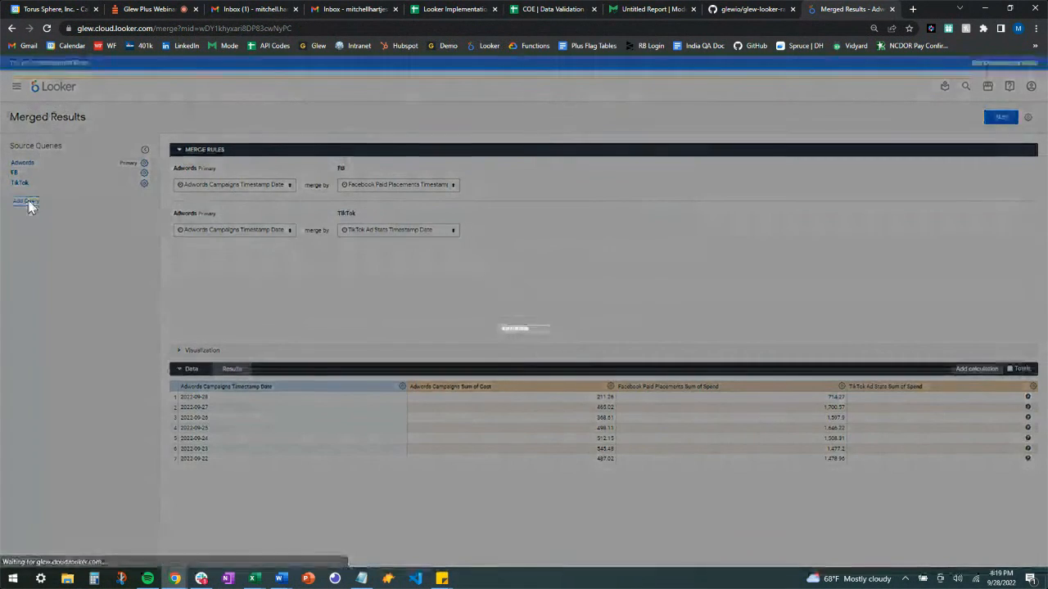
Step: Search the Explores for amazon and add a source query from the Amazon Ads Campaign Stats Explore
{"action": "left_click", "coordinate": [27, 202]}
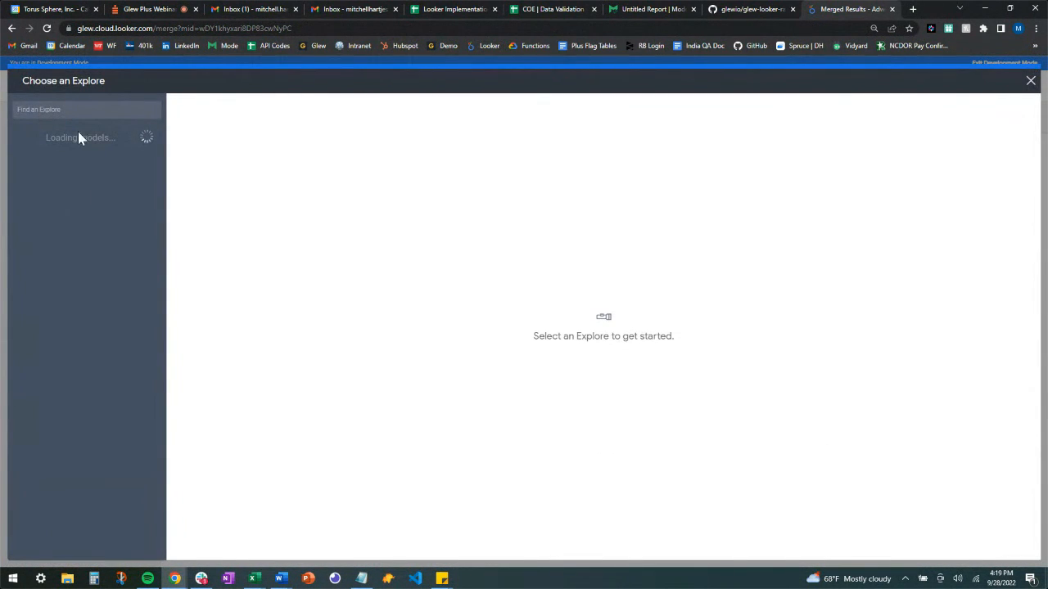
{"action": "type", "text": "amazon"}
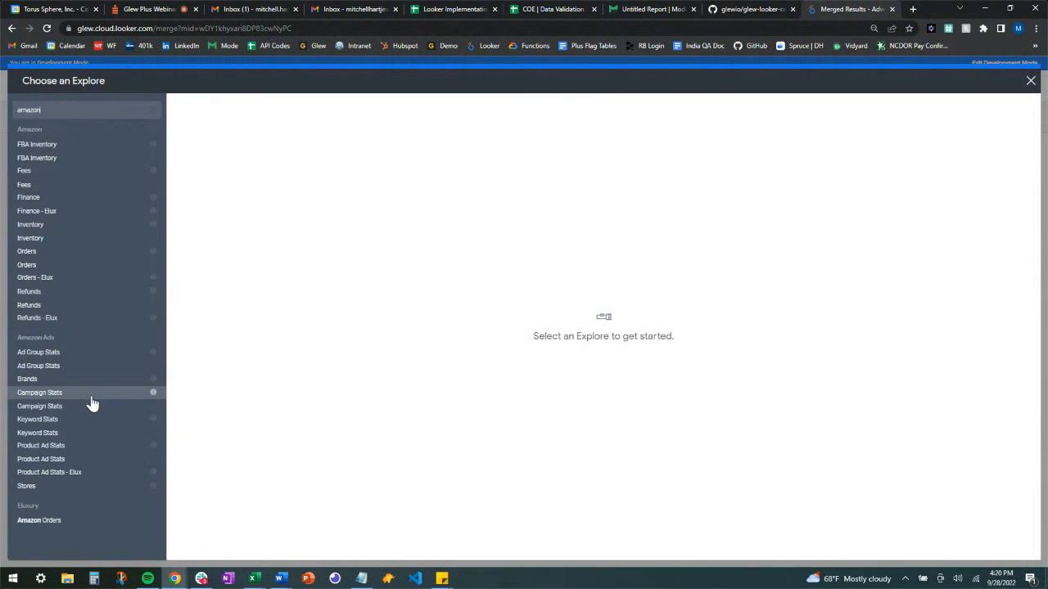
{"action": "left_click", "coordinate": [111, 292]}
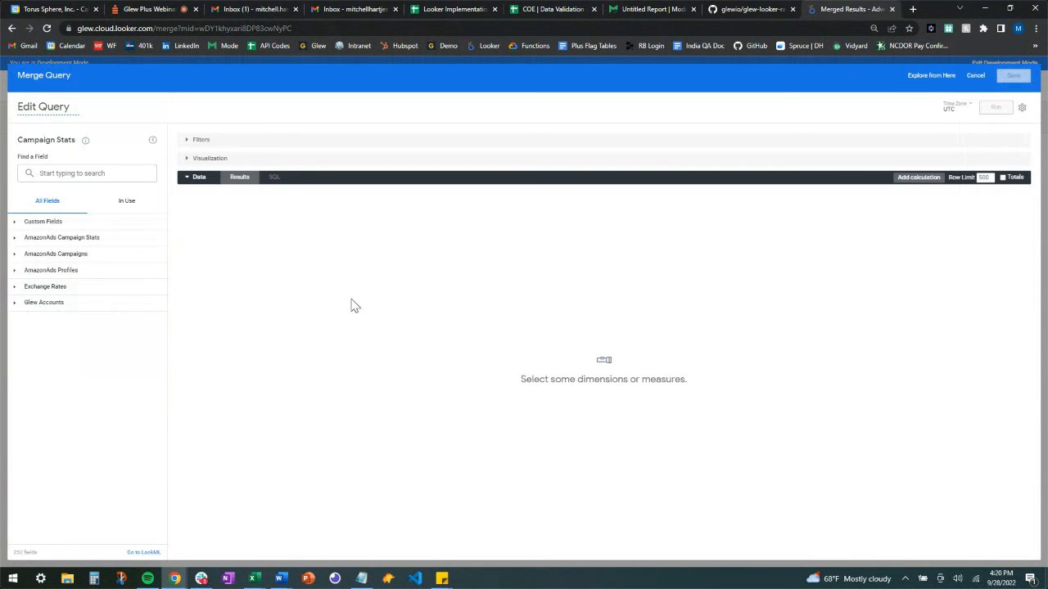
Step: Filter the Campaign Stats query on Glew Account ID equal to the store's account ID
{"action": "left_click", "coordinate": [15, 304]}
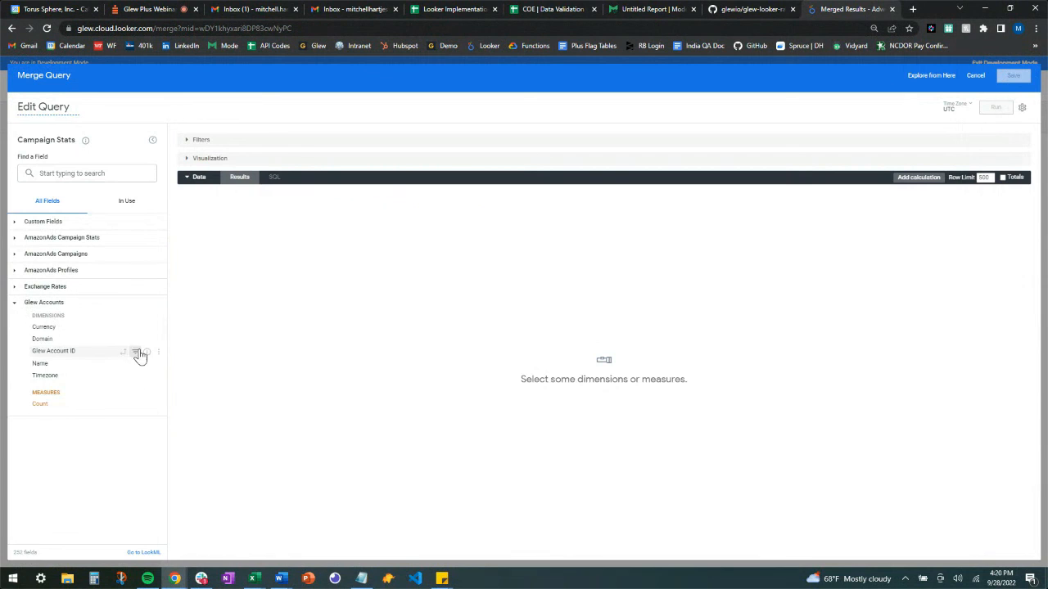
{"action": "left_click", "coordinate": [135, 352]}
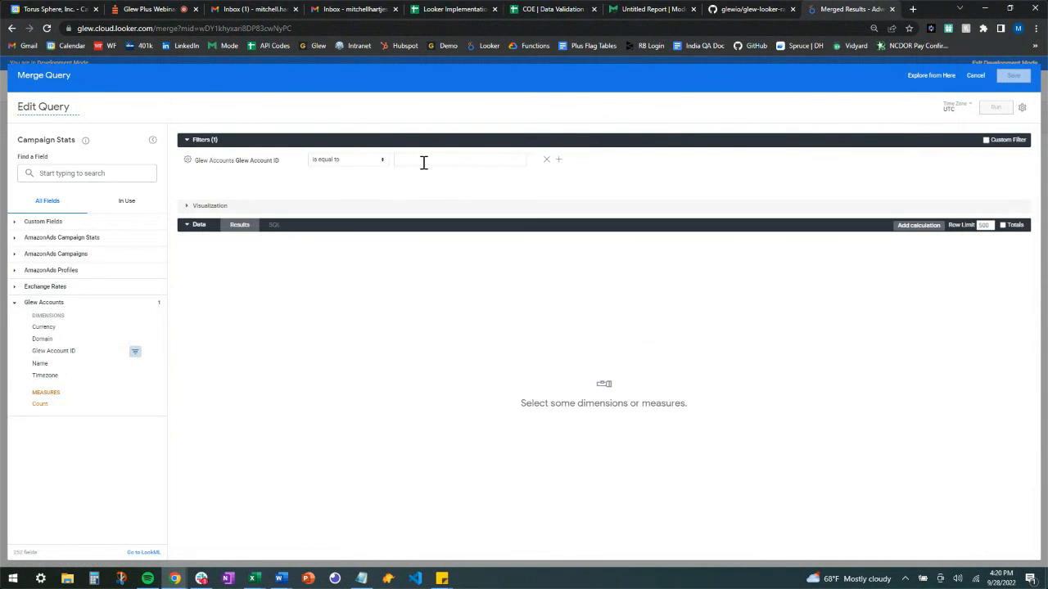
{"action": "left_click", "coordinate": [429, 161]}
{"action": "type", "text": "15530"}
{"action": "key", "text": "Return"}
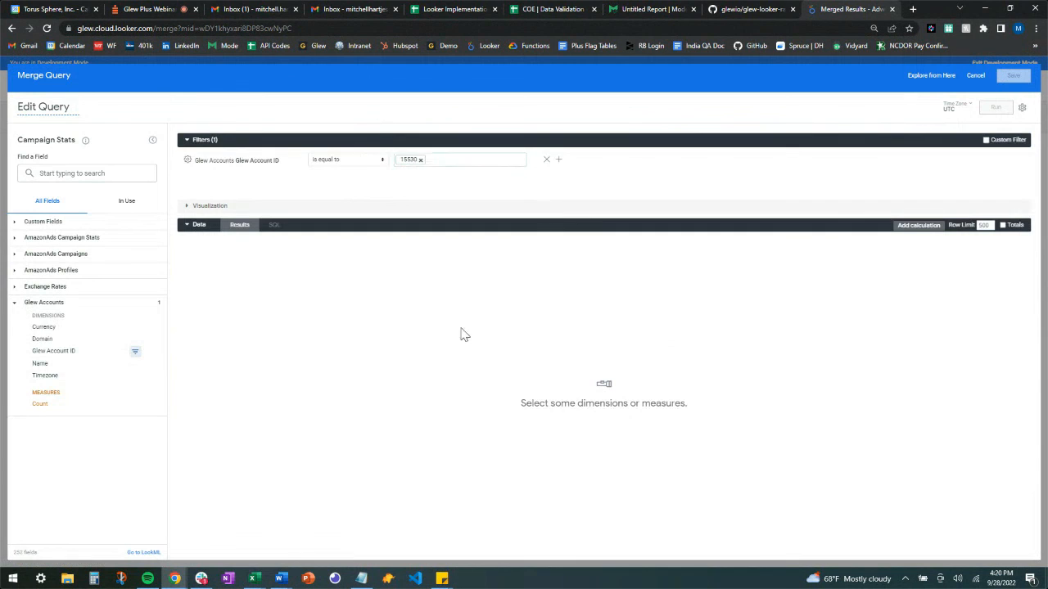
Step: Add the AmazonAds Campaign Stats Timestamp Date to the query and filter it to the past 7 days
{"action": "left_click", "coordinate": [14, 303]}
{"action": "left_click", "coordinate": [17, 238]}
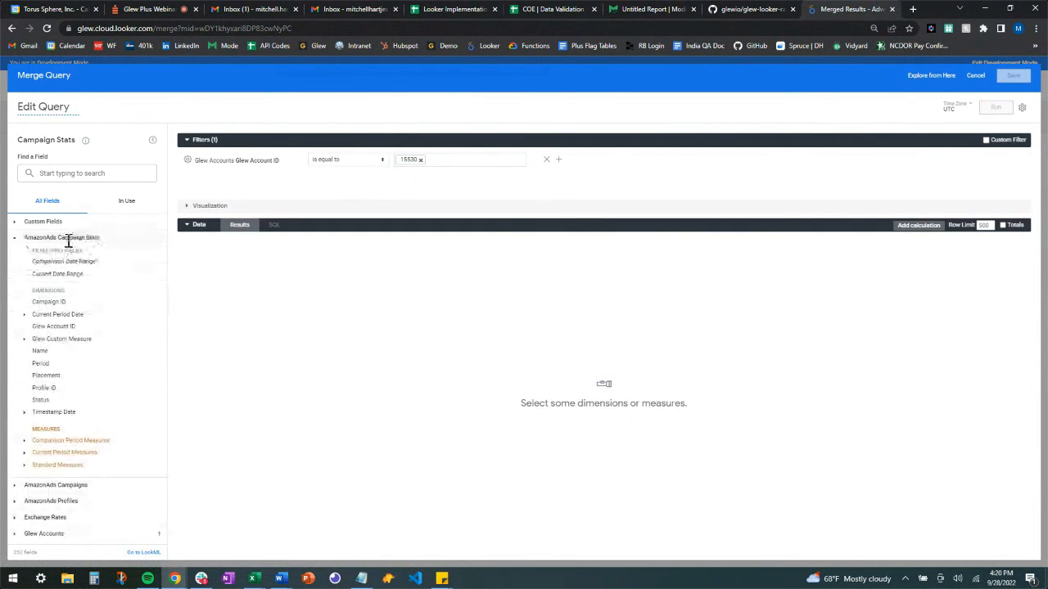
{"action": "left_click", "coordinate": [27, 412]}
{"action": "left_click", "coordinate": [127, 425]}
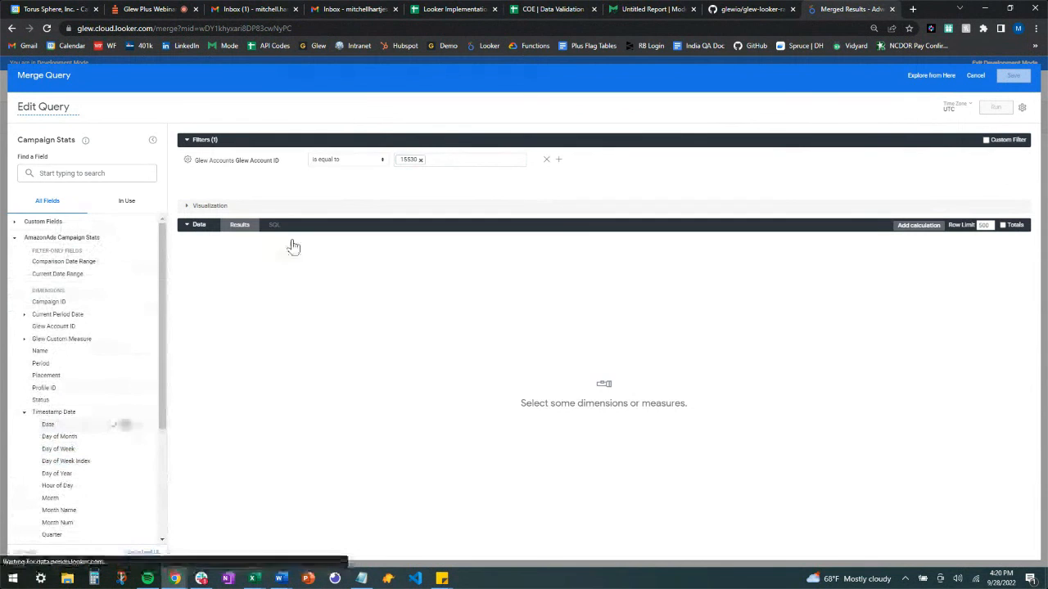
{"action": "left_click", "coordinate": [26, 422]}
{"action": "left_click", "coordinate": [24, 413]}
Step: Add the Sum of Cost measure from the AmazonAds Campaign Stats standard measures to the query
{"action": "left_click", "coordinate": [26, 466]}
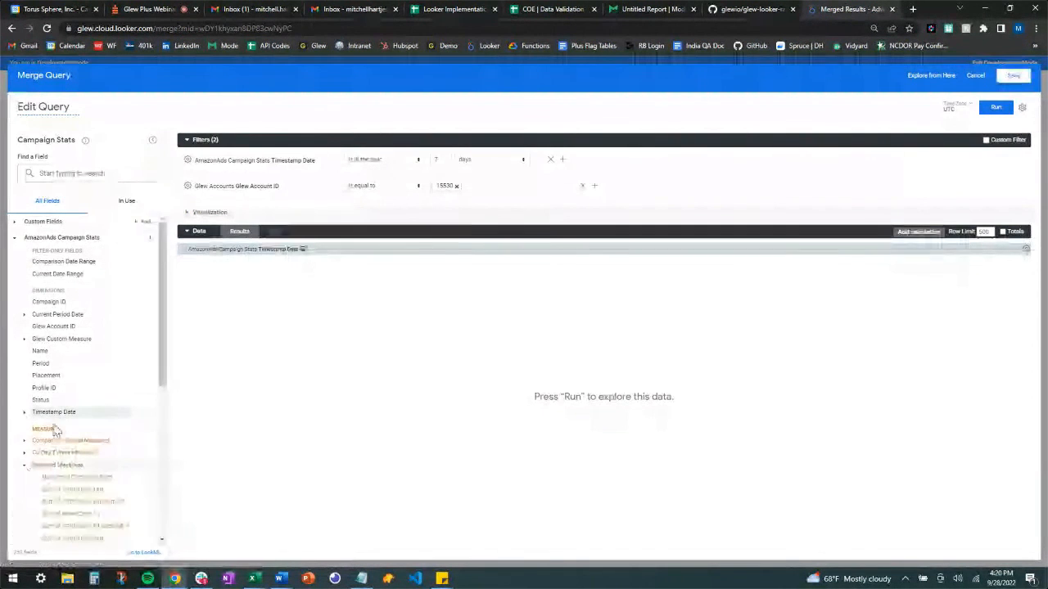
{"action": "scroll", "coordinate": [54, 426], "scroll_direction": "down", "scroll_amount": 3}
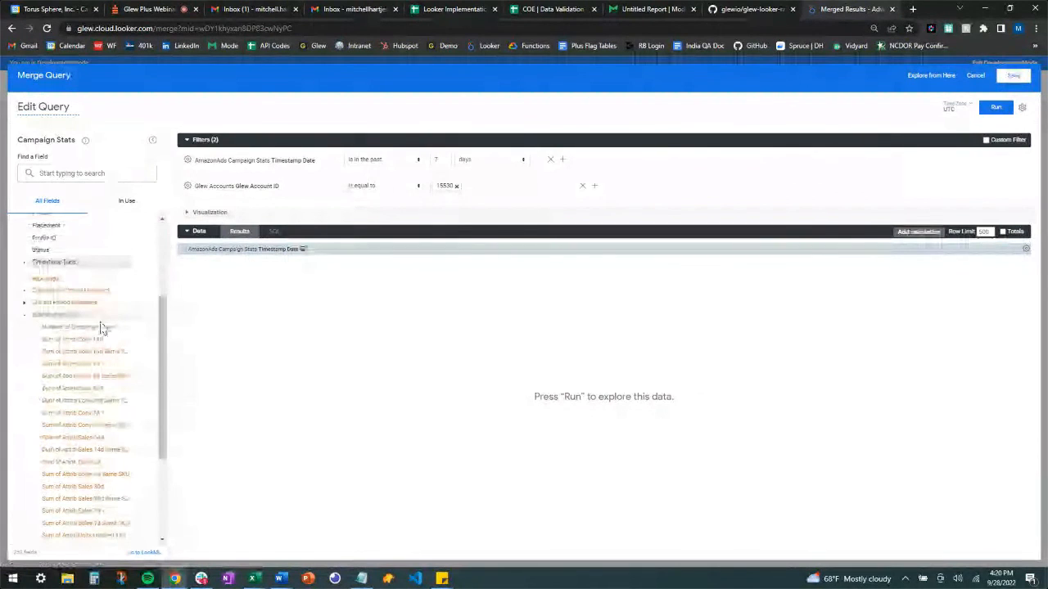
{"action": "scroll", "coordinate": [93, 214], "scroll_direction": "down", "scroll_amount": 3}
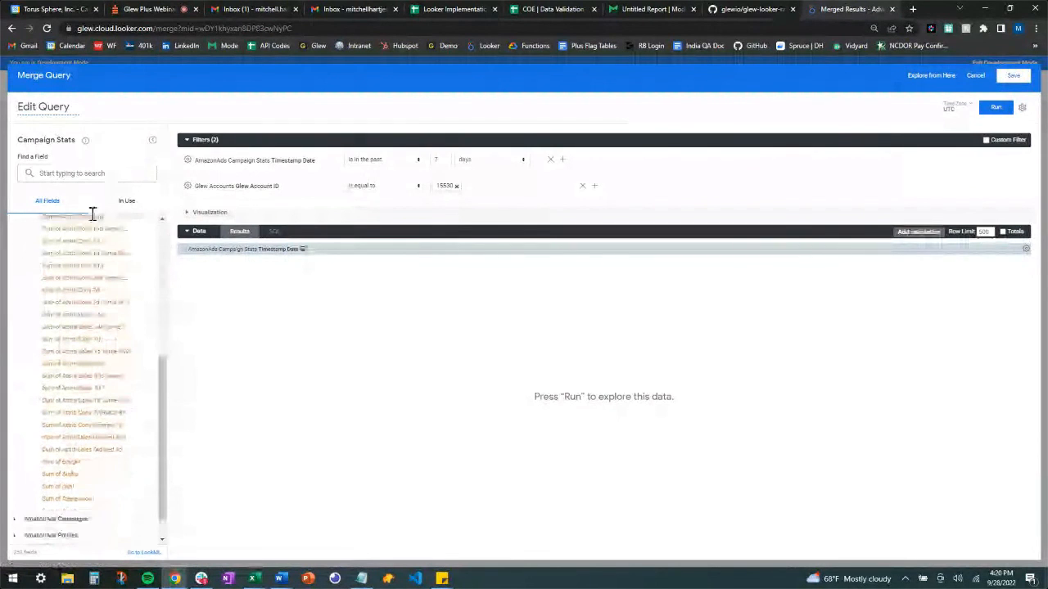
{"action": "left_click", "coordinate": [90, 491]}
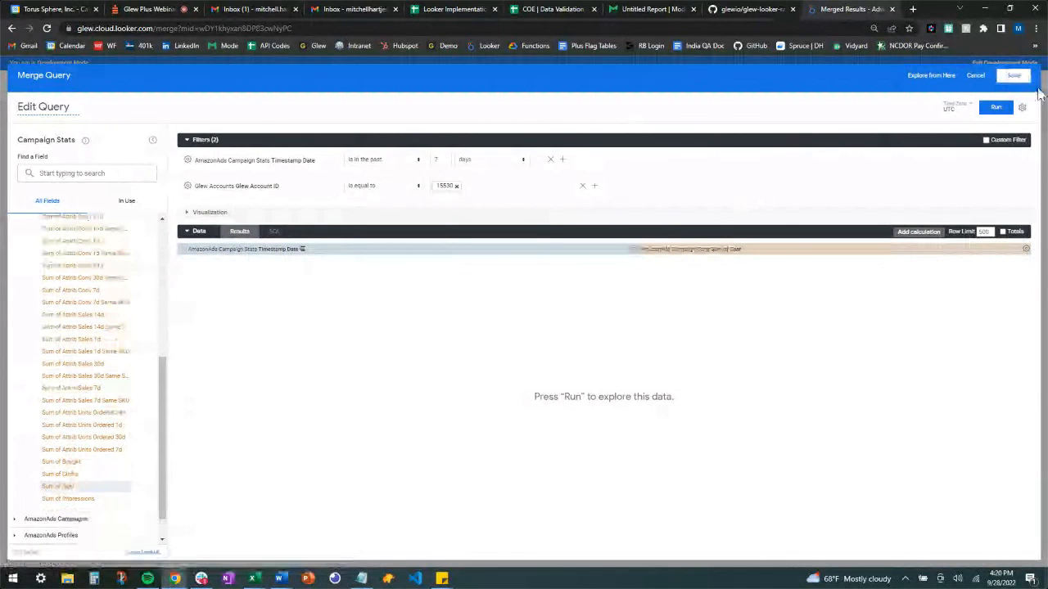
Step: Save the Campaign Stats query into the merge and run the merged results
{"action": "left_click", "coordinate": [1015, 76]}
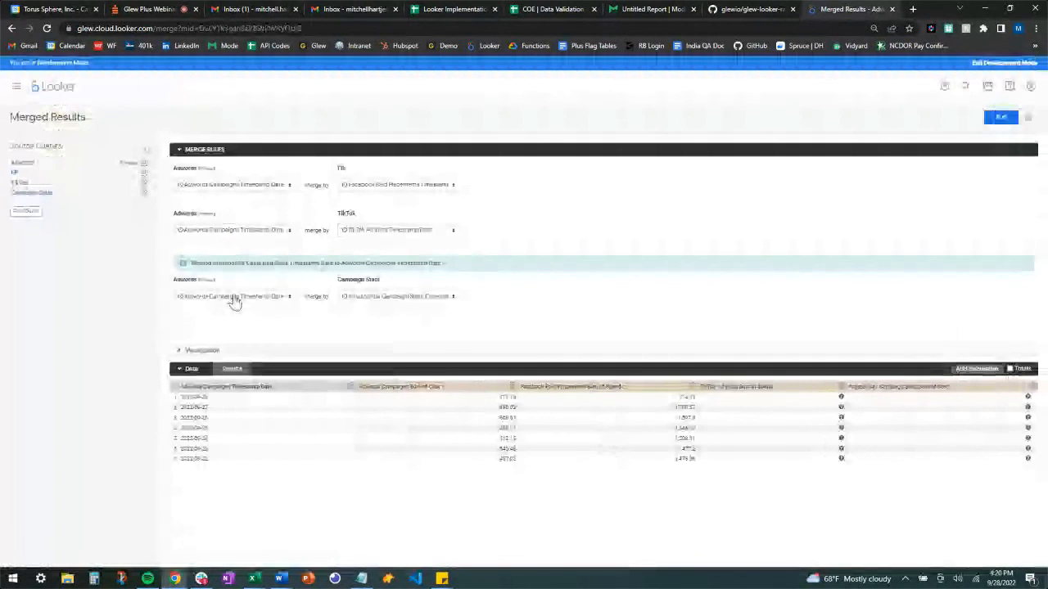
{"action": "left_click", "coordinate": [999, 120]}
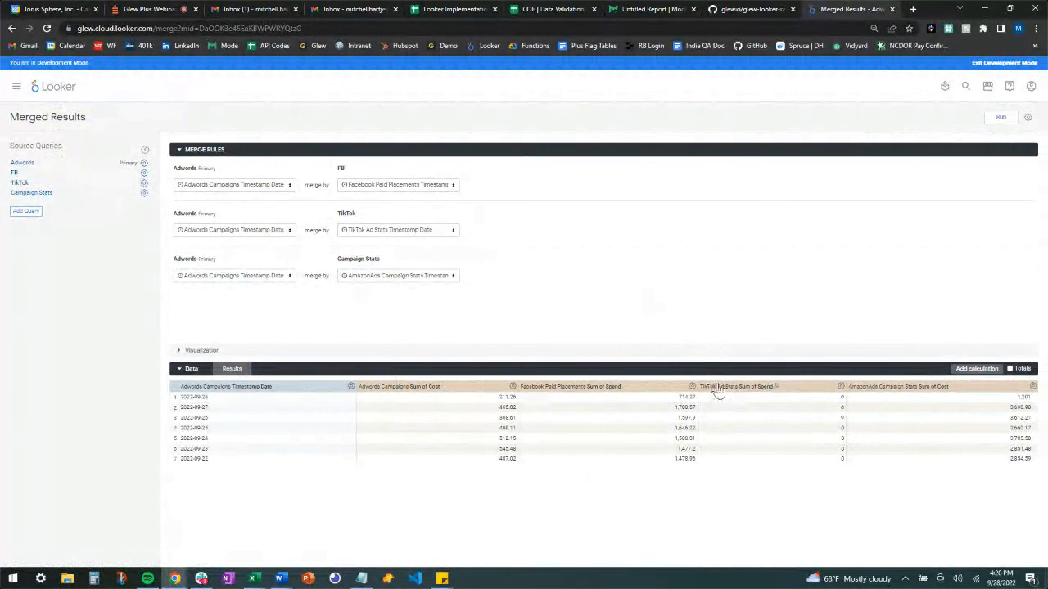
Step: Rename the Campaign Stats source query to AmazonAds
{"action": "left_click", "coordinate": [144, 194]}
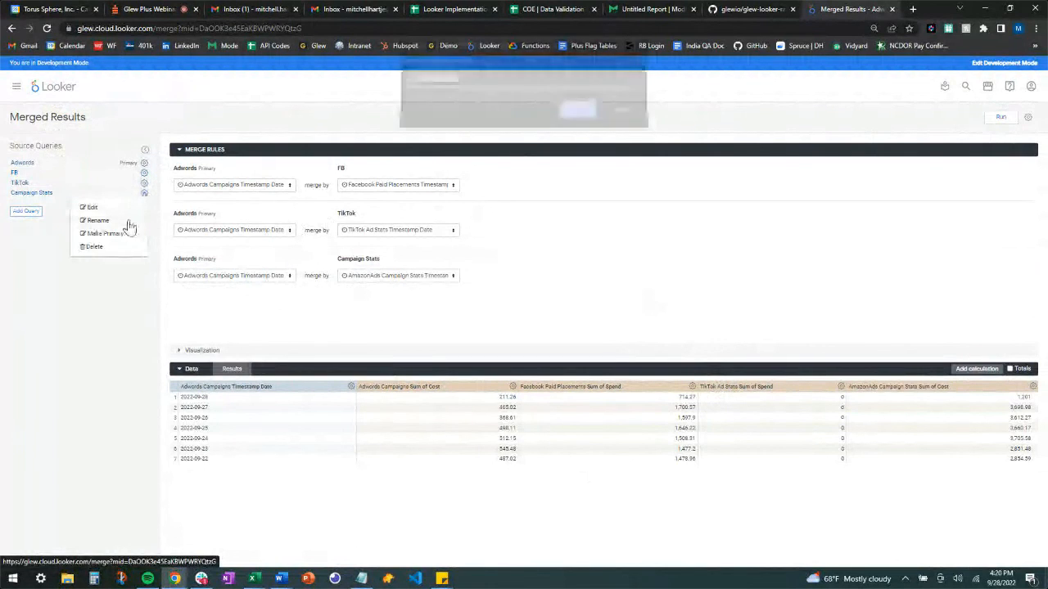
{"action": "type", "text": "AmazonAds"}
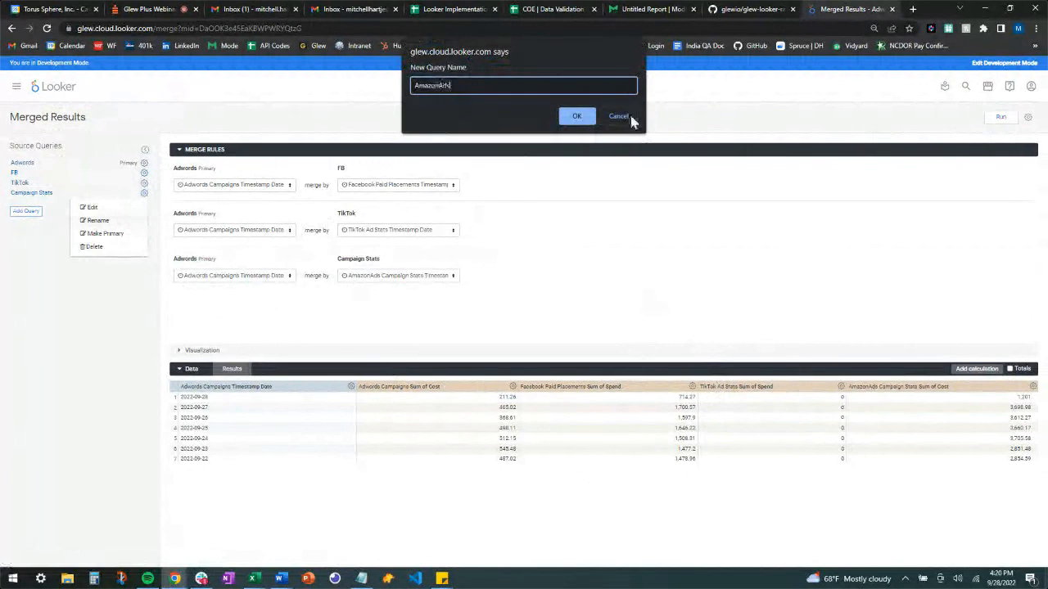
{"action": "left_click", "coordinate": [577, 116]}
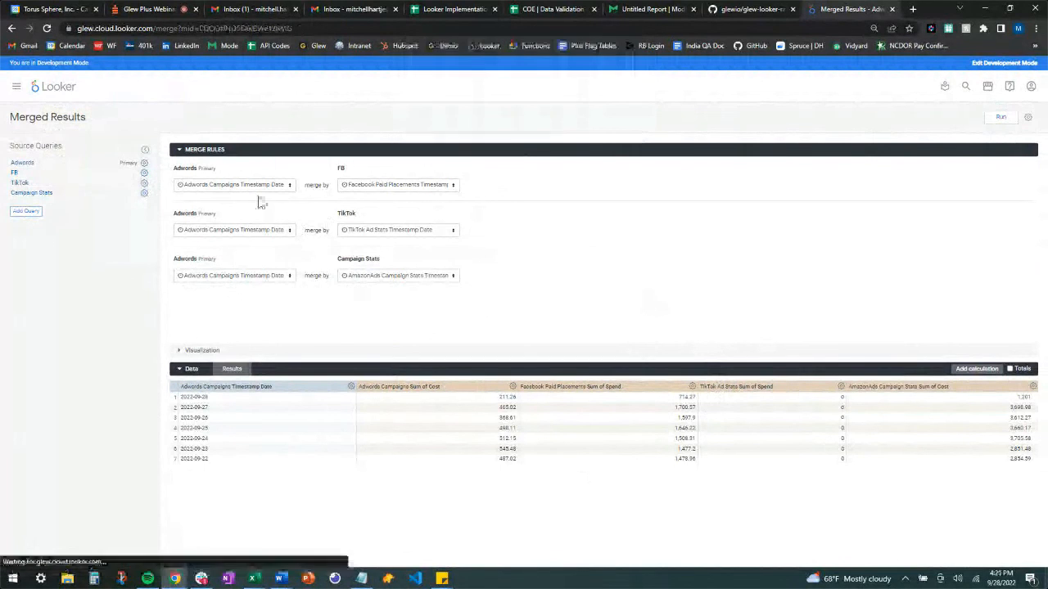
Step: Edit the TikTok source query to clear its Glew Account ID filter value, and save the query back into the merge
{"action": "left_click", "coordinate": [144, 190]}
{"action": "left_click", "coordinate": [124, 206]}
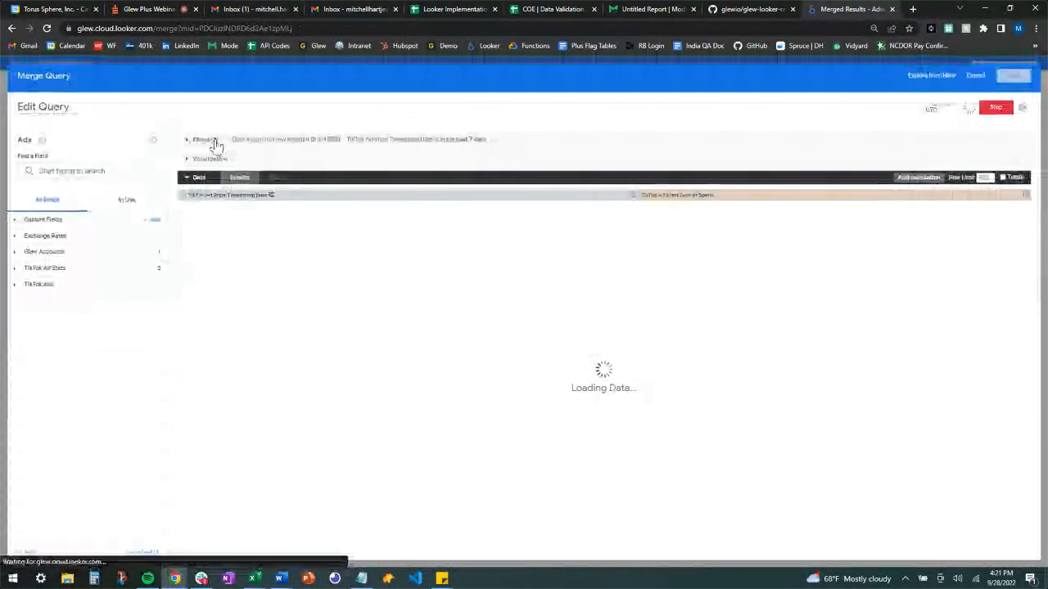
{"action": "left_click", "coordinate": [197, 141]}
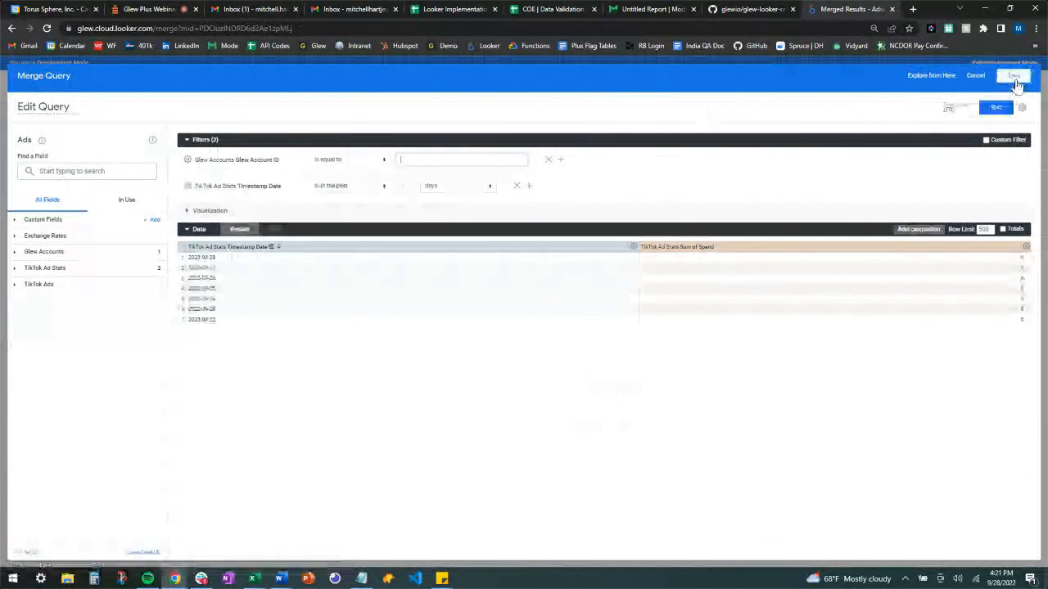
{"action": "left_click", "coordinate": [1014, 79]}
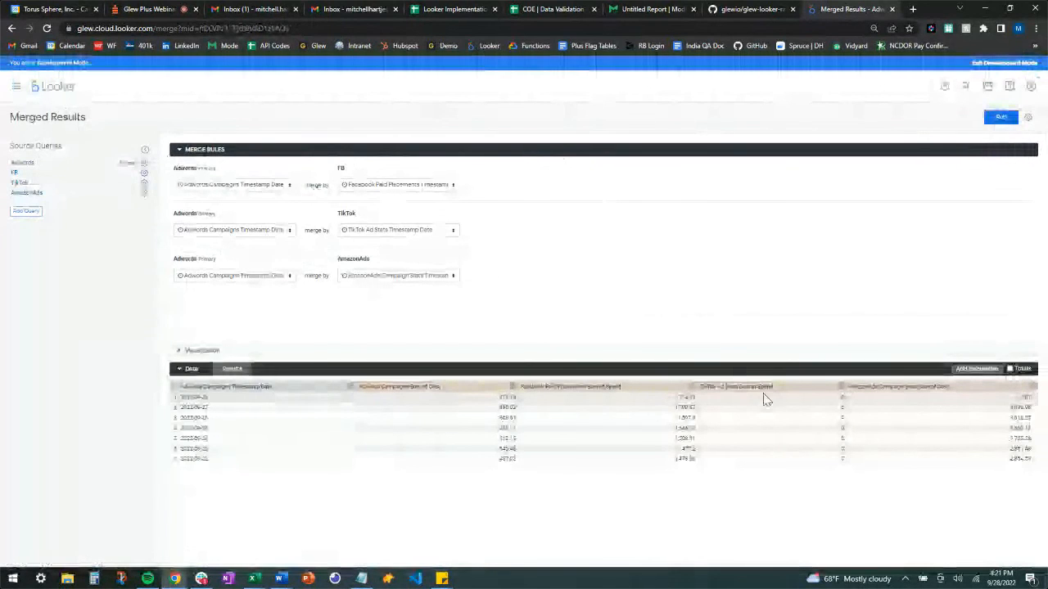
Step: Rerun the merged results with the updated TikTok query and collapse the merge rules
{"action": "left_click", "coordinate": [1000, 117]}
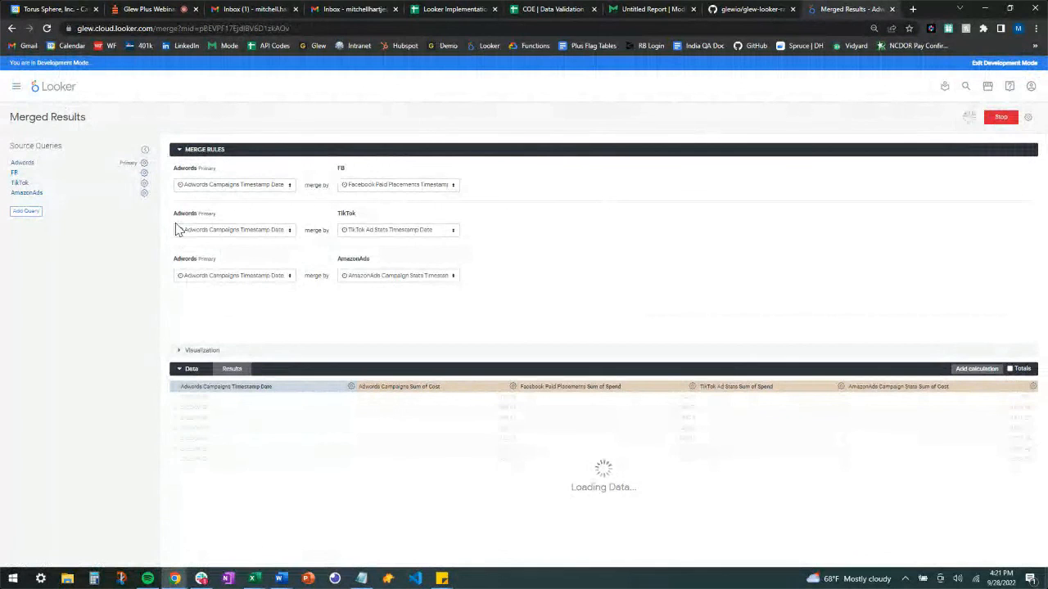
{"action": "left_click", "coordinate": [180, 151]}
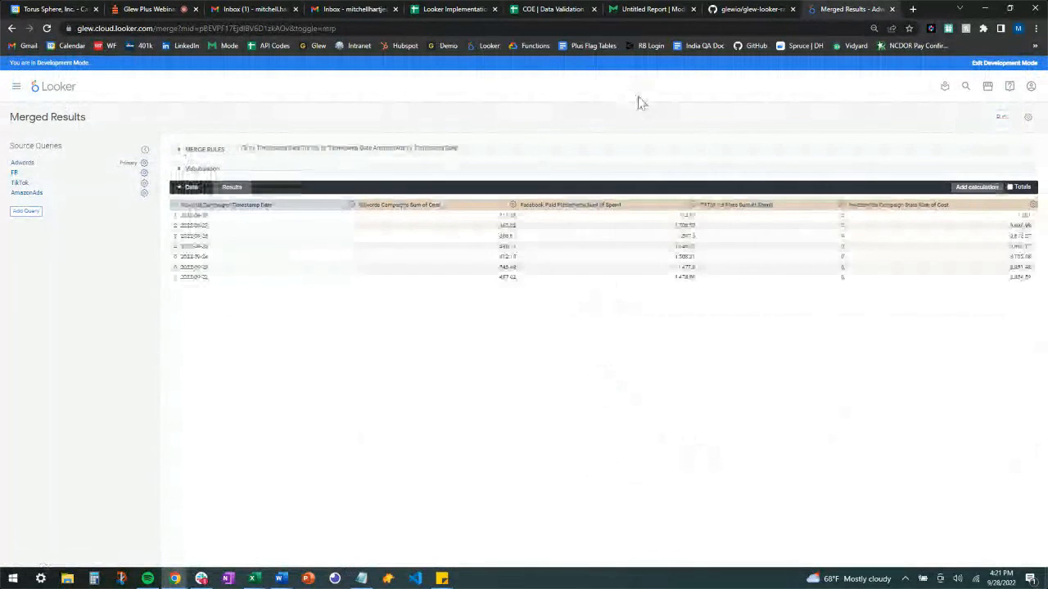
Step: Start a custom-expression table calculation that adds the Adwords Campaigns Sum of Cost and the AmazonAds Campaign Stats Sum of Cost
{"action": "left_click", "coordinate": [978, 188]}
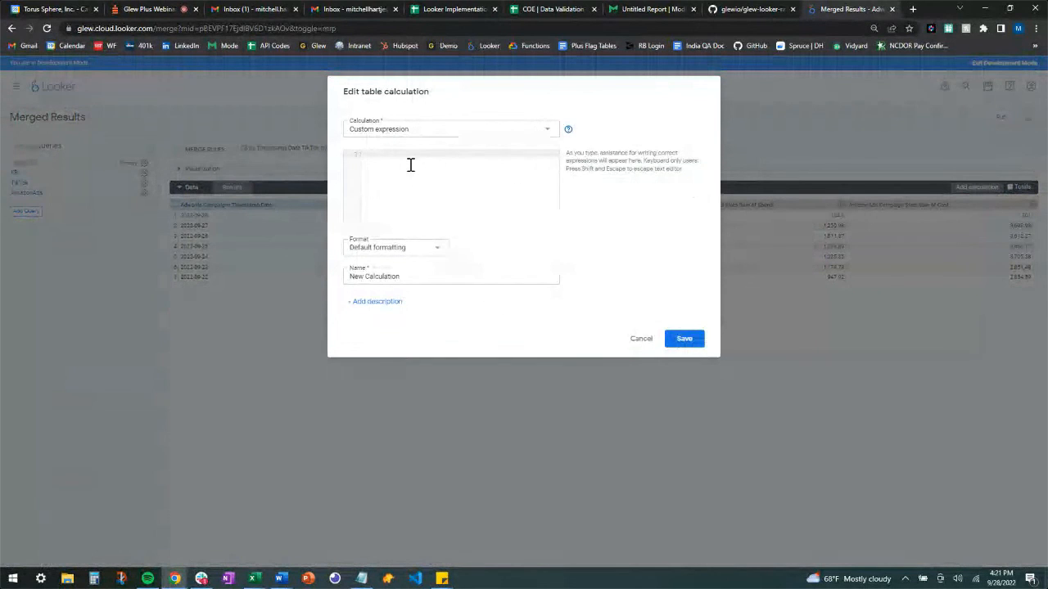
{"action": "type", "text": "am"}
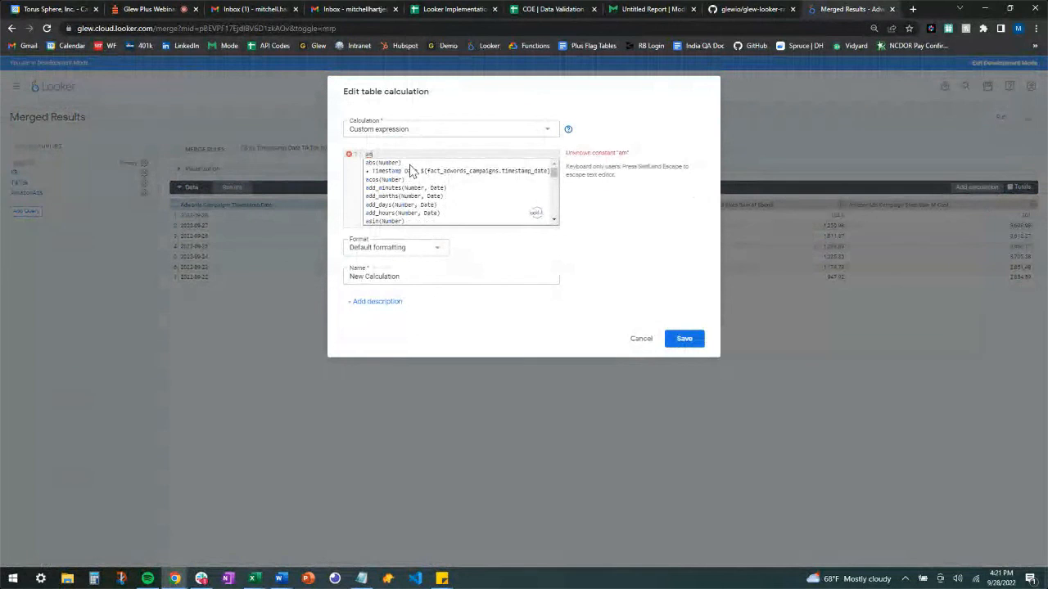
{"action": "key", "text": "BackSpace"}
{"action": "key", "text": "BackSpace"}
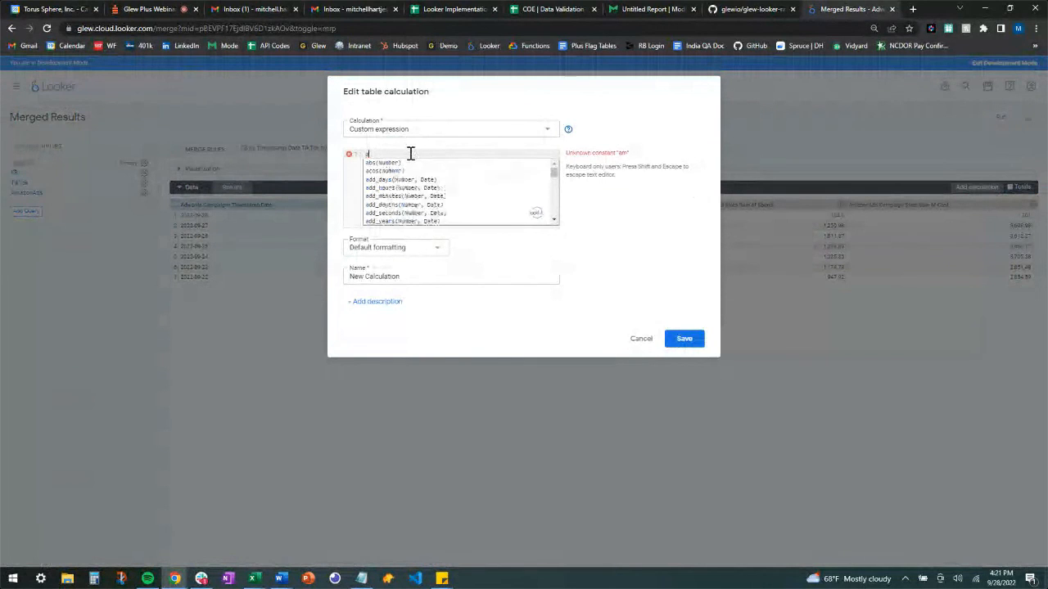
{"action": "type", "text": "cost"}
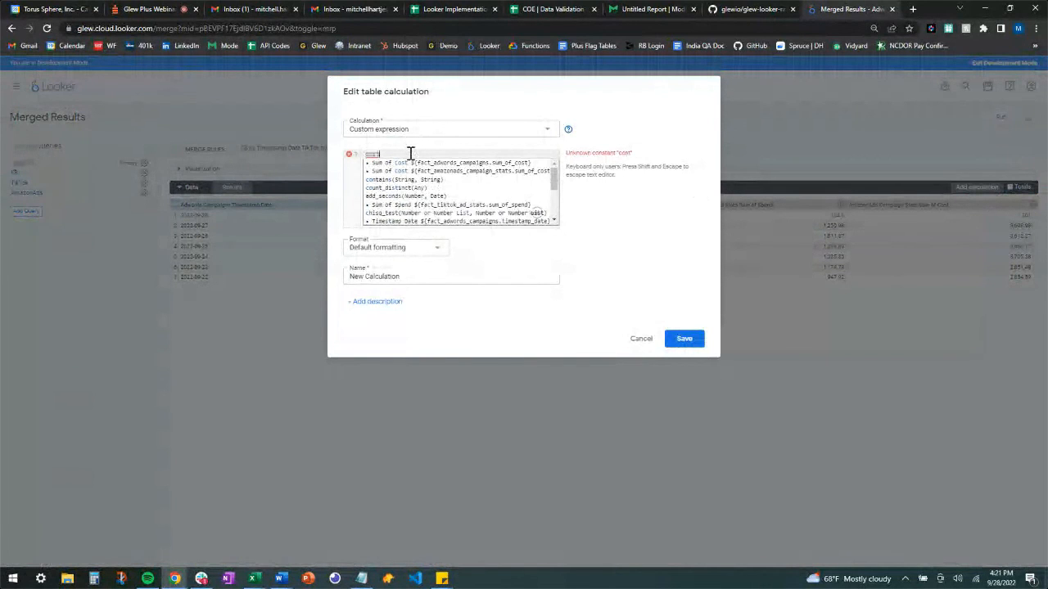
{"action": "left_click", "coordinate": [446, 162]}
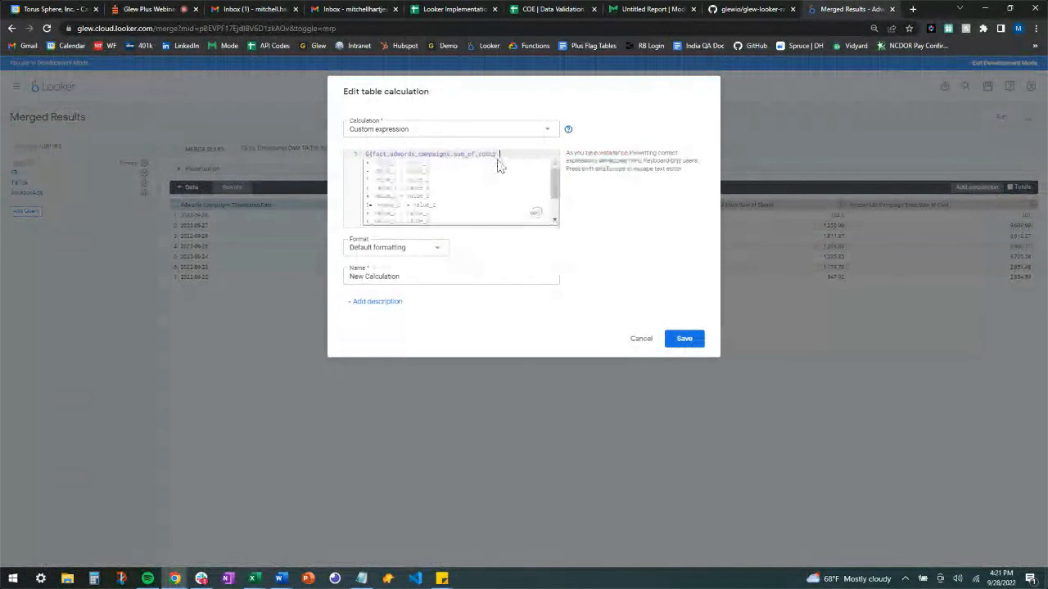
{"action": "type", "text": "+"}
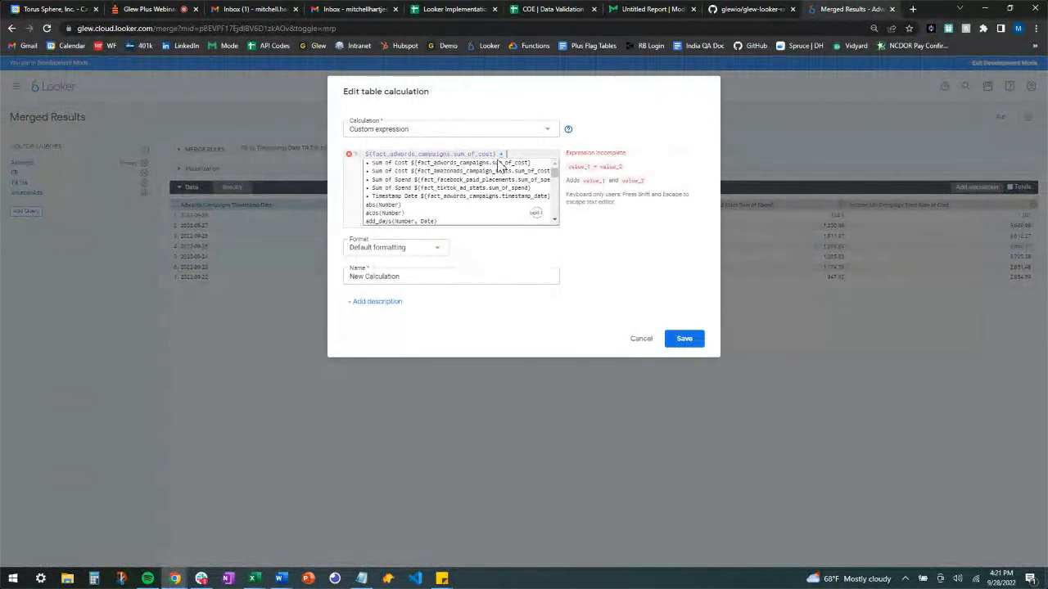
{"action": "left_click", "coordinate": [510, 171]}
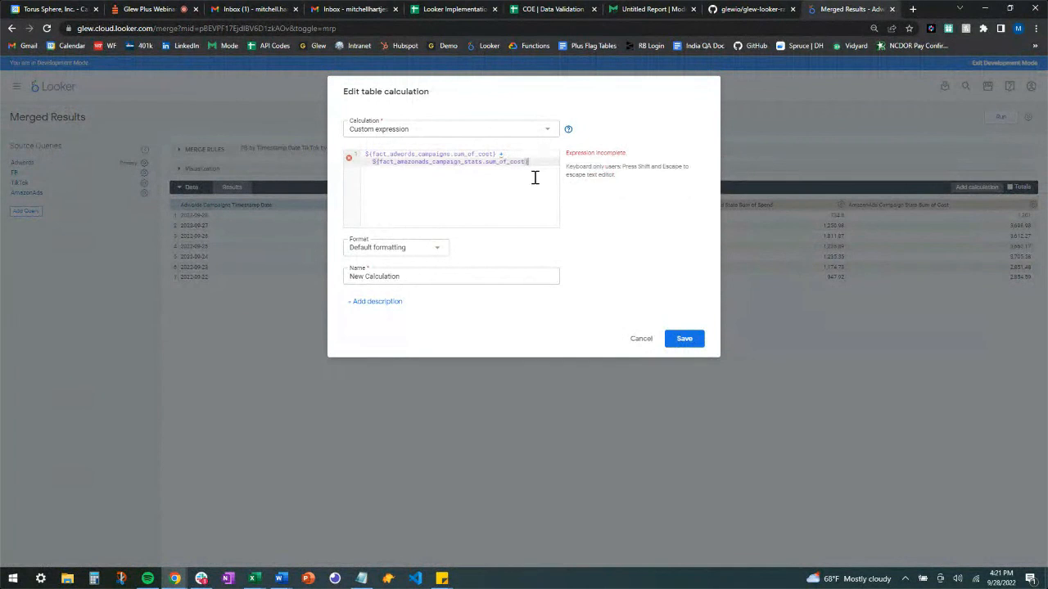
Step: Extend the expression by adding the Facebook Paid Placements Sum of Spend and the TikTok Ad Stats Sum of Spend
{"action": "type", "text": "+"}
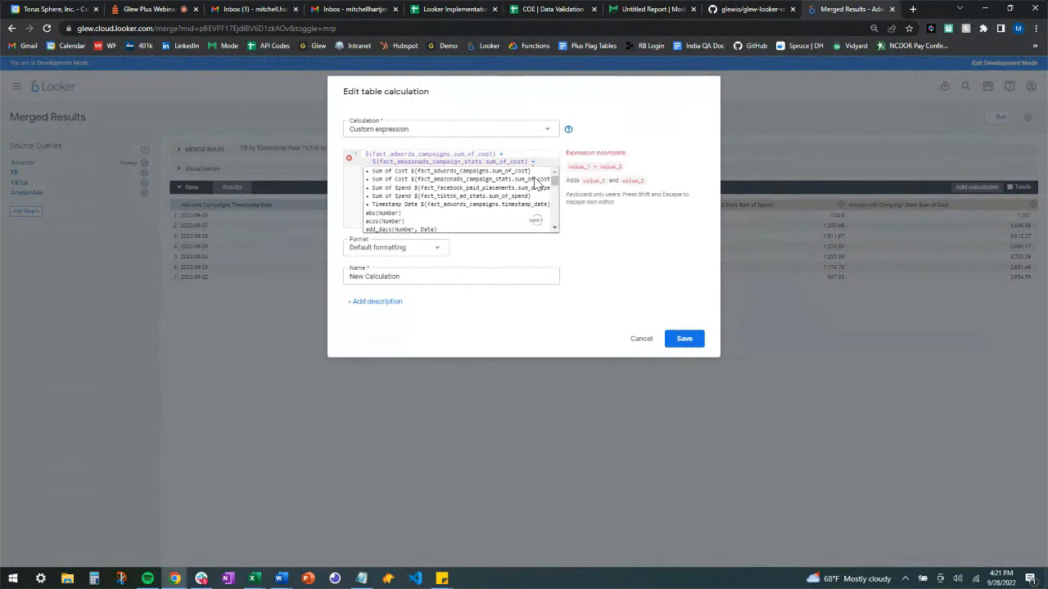
{"action": "type", "text": " sue"}
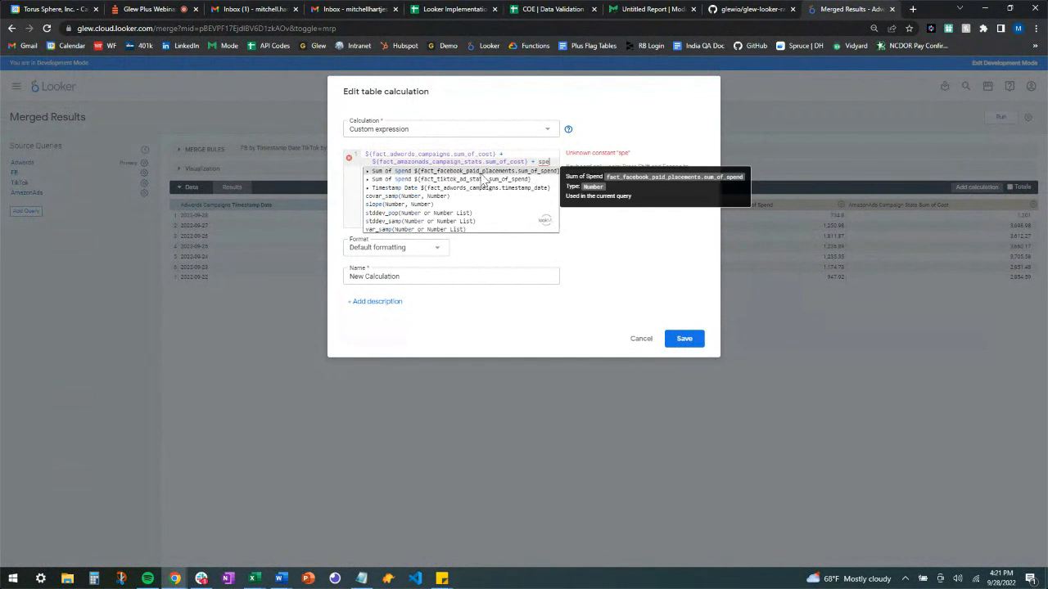
{"action": "left_click", "coordinate": [489, 173]}
{"action": "type", "text": "+ "}
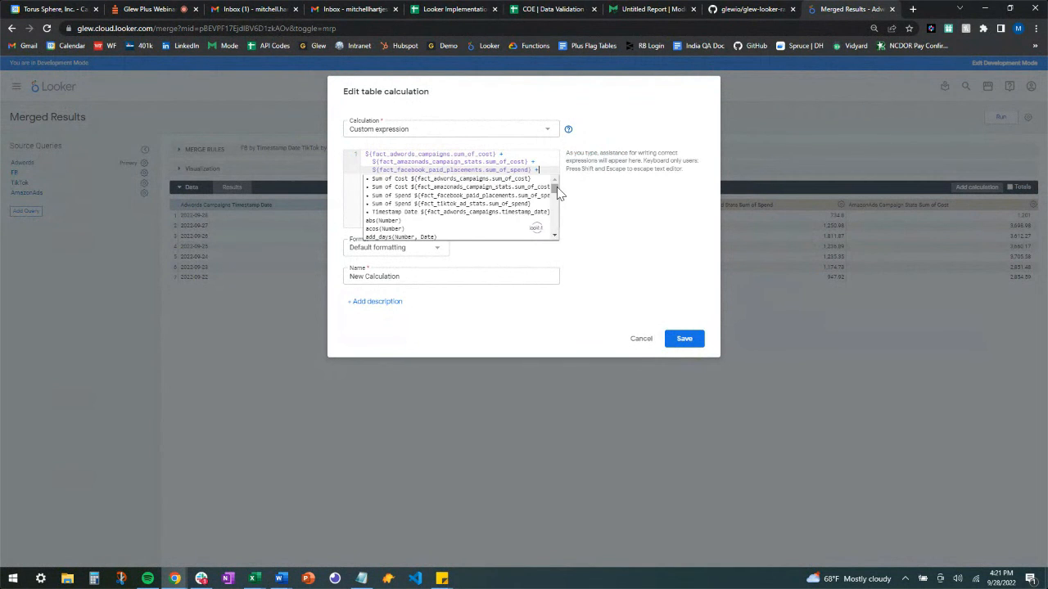
{"action": "type", "text": "spe"}
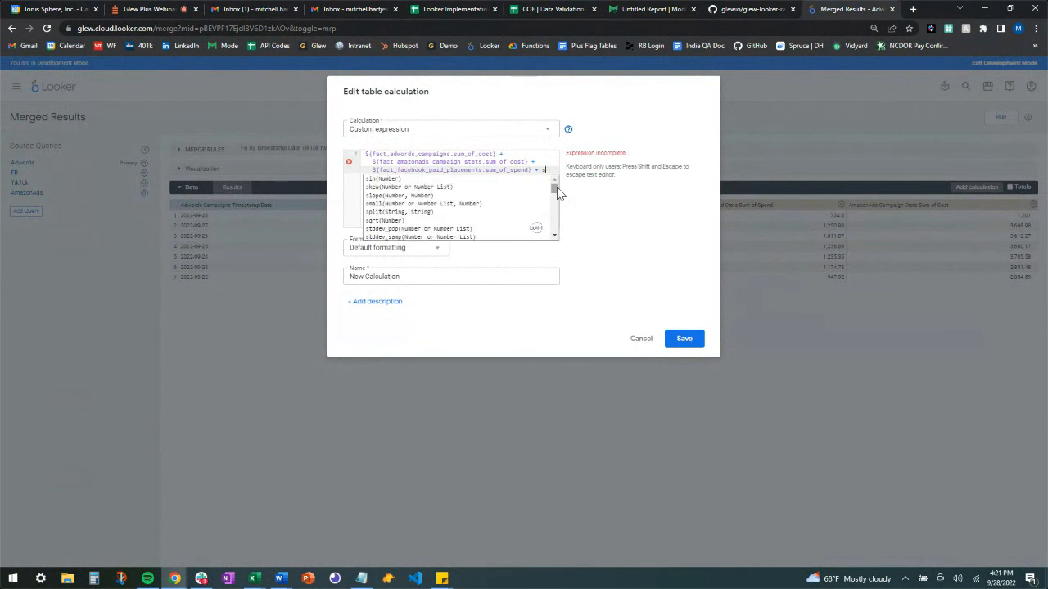
{"action": "left_click", "coordinate": [489, 186]}
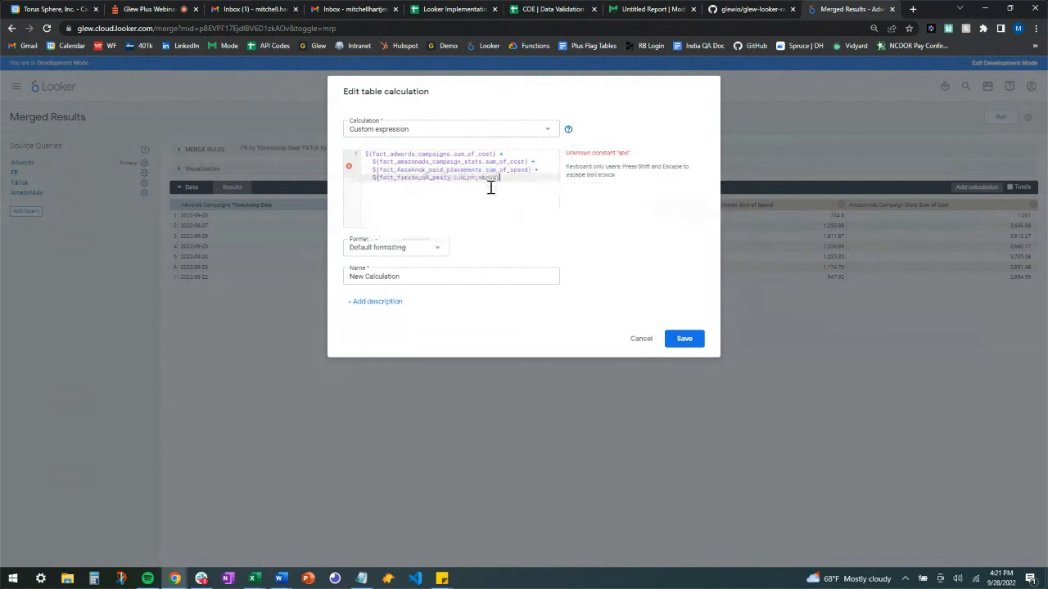
Step: Name the calculation Total Ad Spend, format it as U.S. Dollars, and save it
{"action": "left_click_drag", "start_coordinate": [414, 276], "coordinate": [329, 285]}
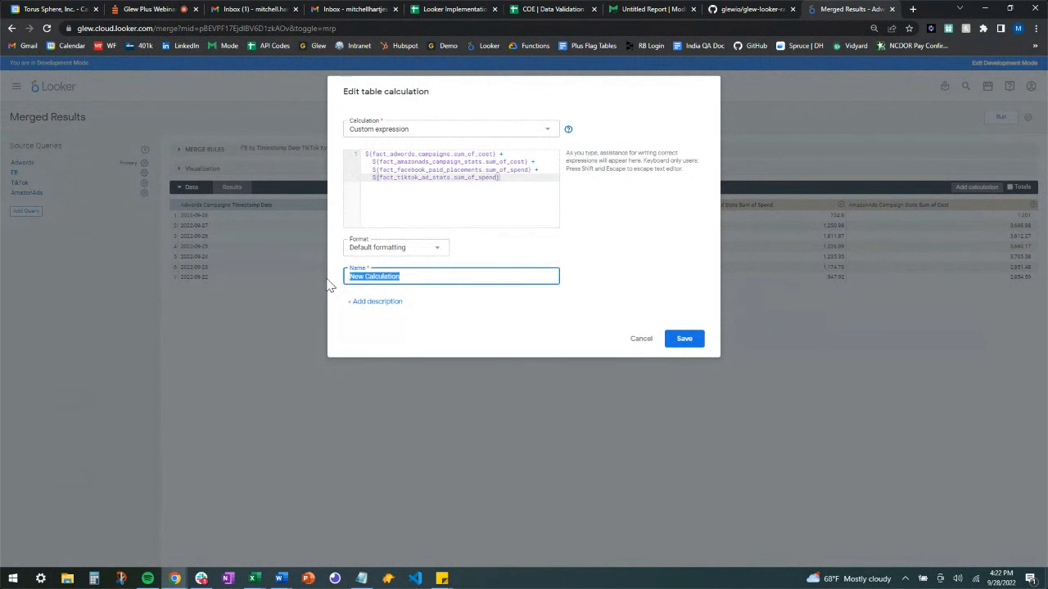
{"action": "type", "text": "Total Ad Spend"}
{"action": "left_click", "coordinate": [373, 247]}
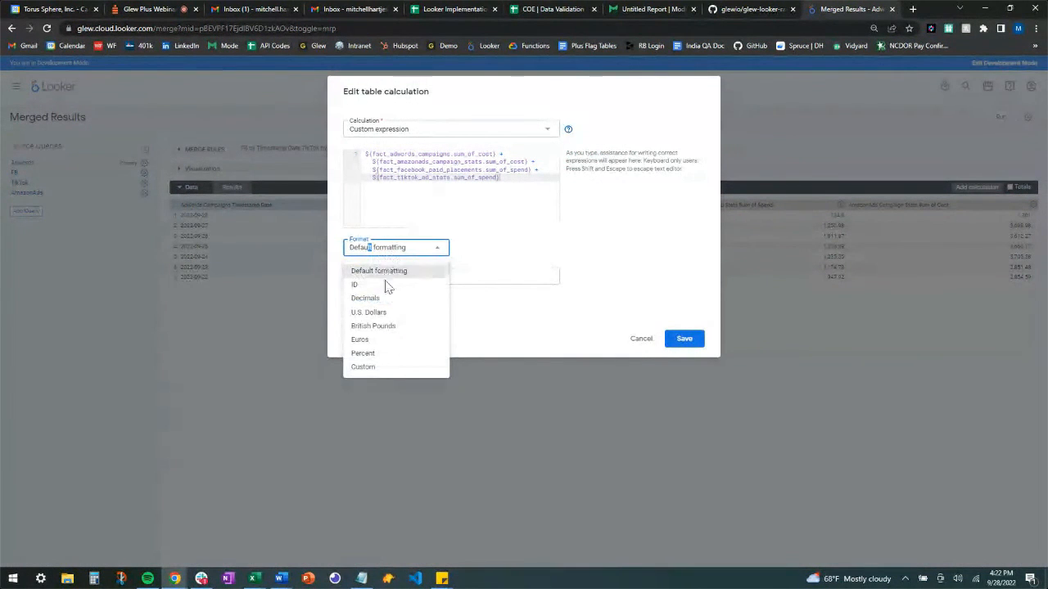
{"action": "left_click", "coordinate": [390, 314]}
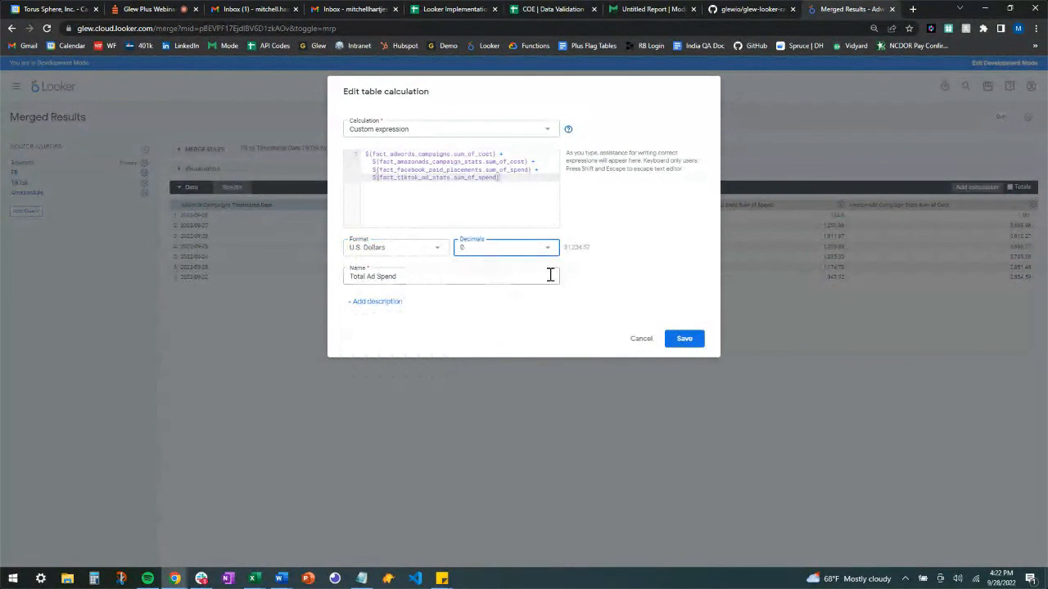
{"action": "left_click", "coordinate": [683, 340]}
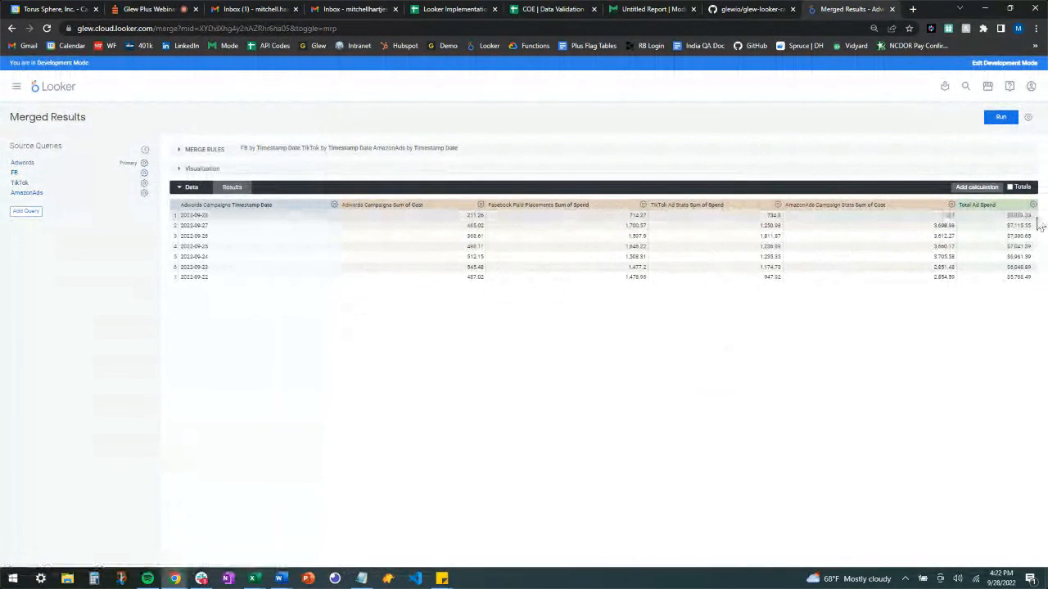
Step: Expand the visualization of the merged results and display it as a column chart
{"action": "left_click", "coordinate": [180, 170]}
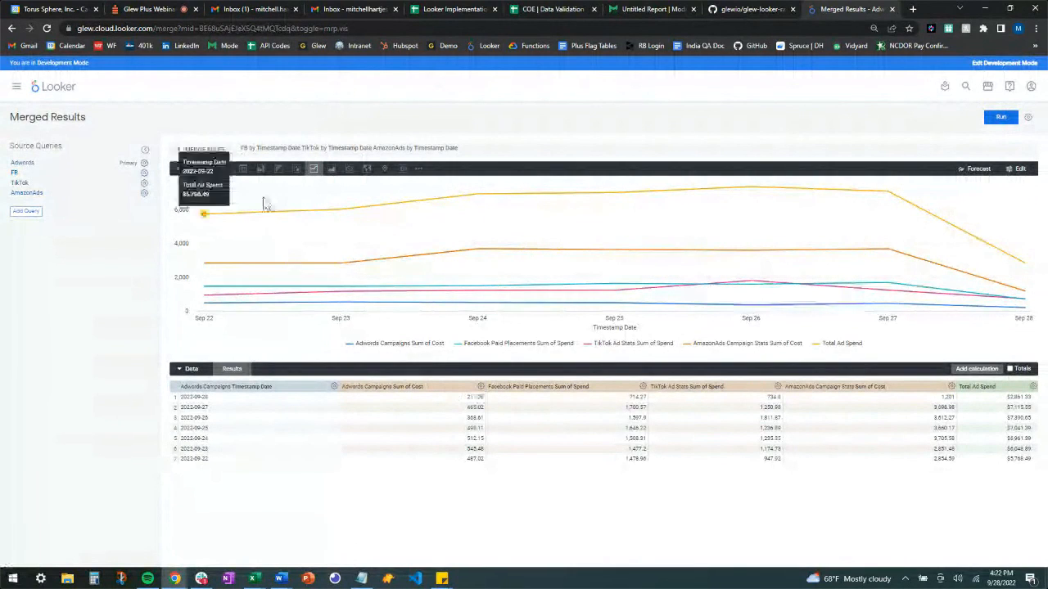
{"action": "left_click", "coordinate": [260, 170]}
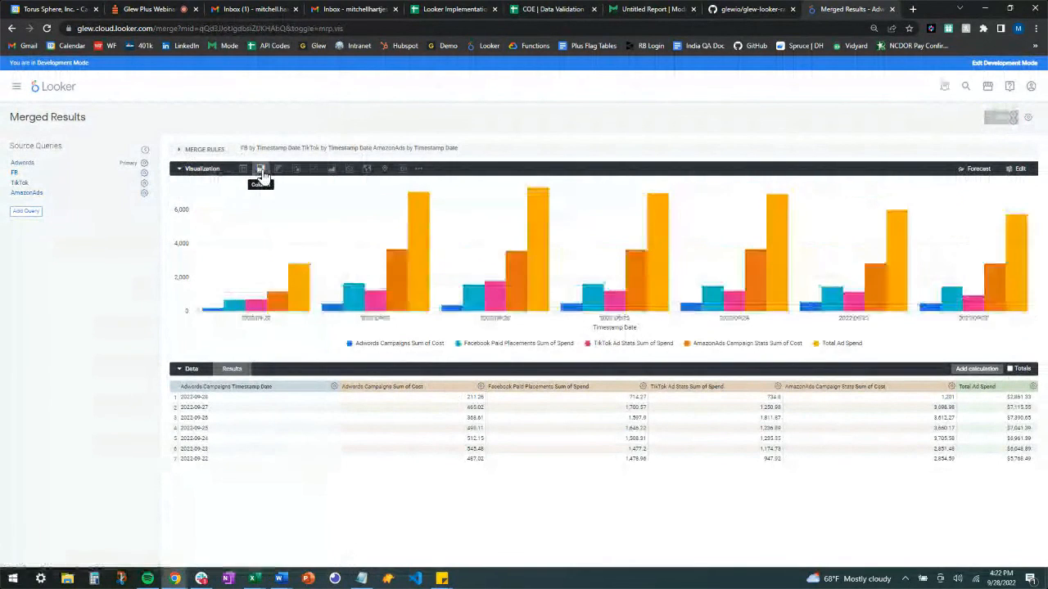
Step: Hide the Adwords, Facebook, TikTok and AmazonAds measures from the visualization, keeping Total Ad Spend, and change it to a line chart
{"action": "left_click", "coordinate": [481, 387]}
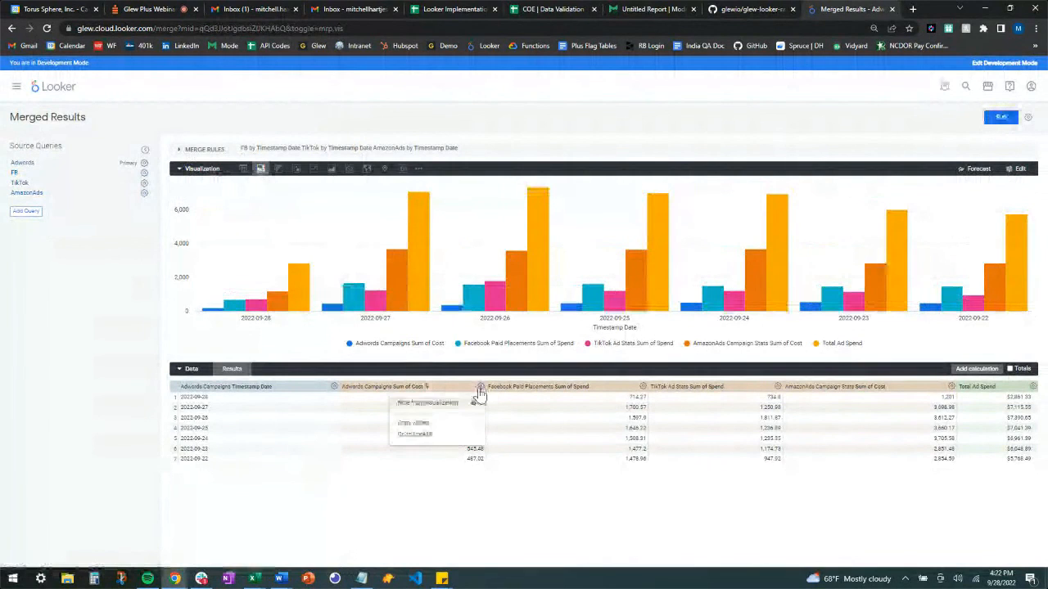
{"action": "left_click", "coordinate": [465, 403]}
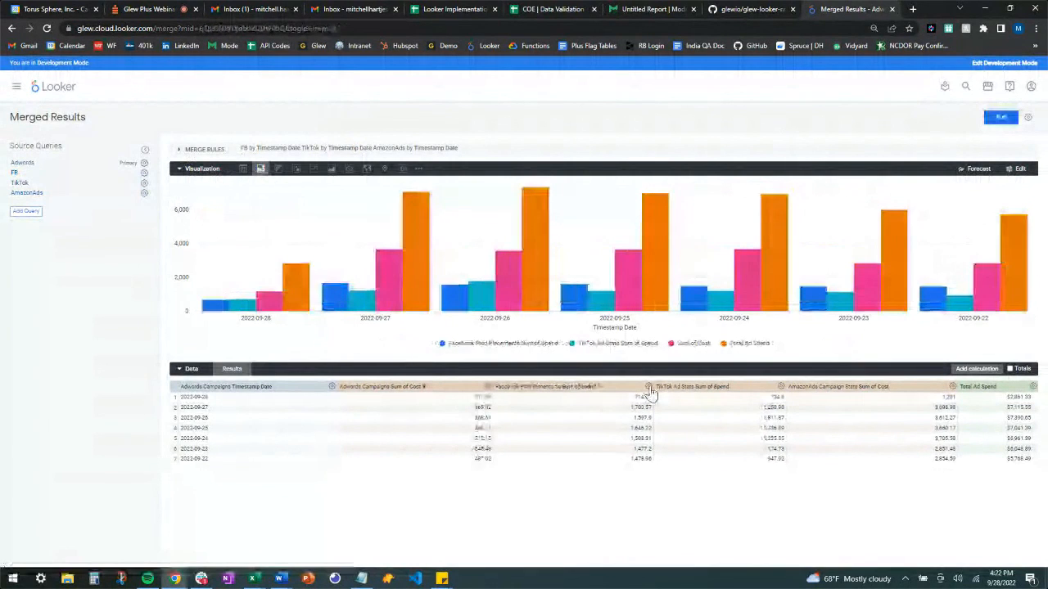
{"action": "left_click", "coordinate": [643, 387]}
{"action": "left_click", "coordinate": [641, 404]}
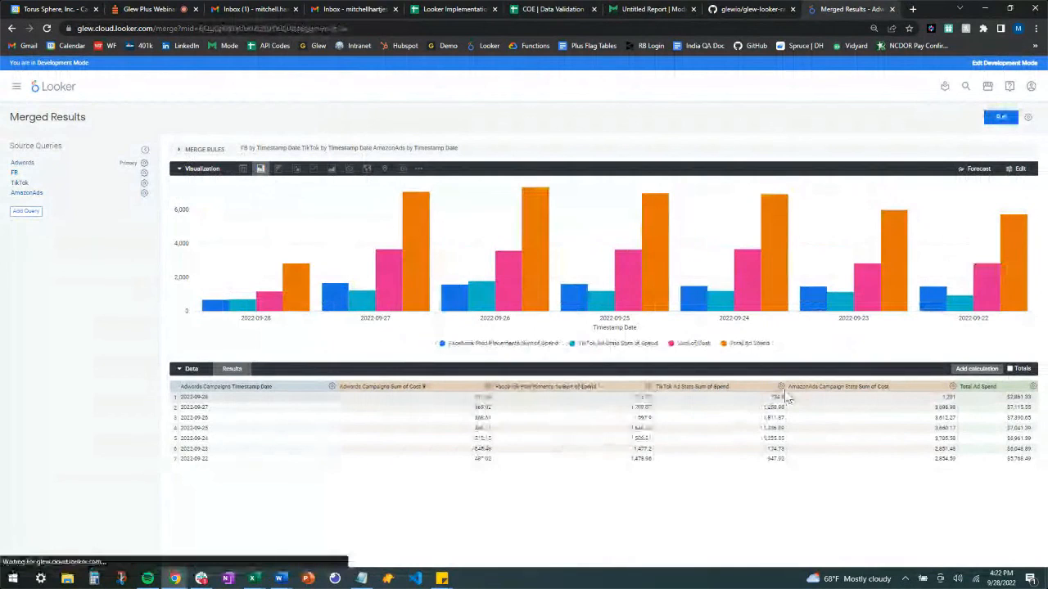
{"action": "left_click", "coordinate": [781, 387]}
{"action": "left_click", "coordinate": [777, 404]}
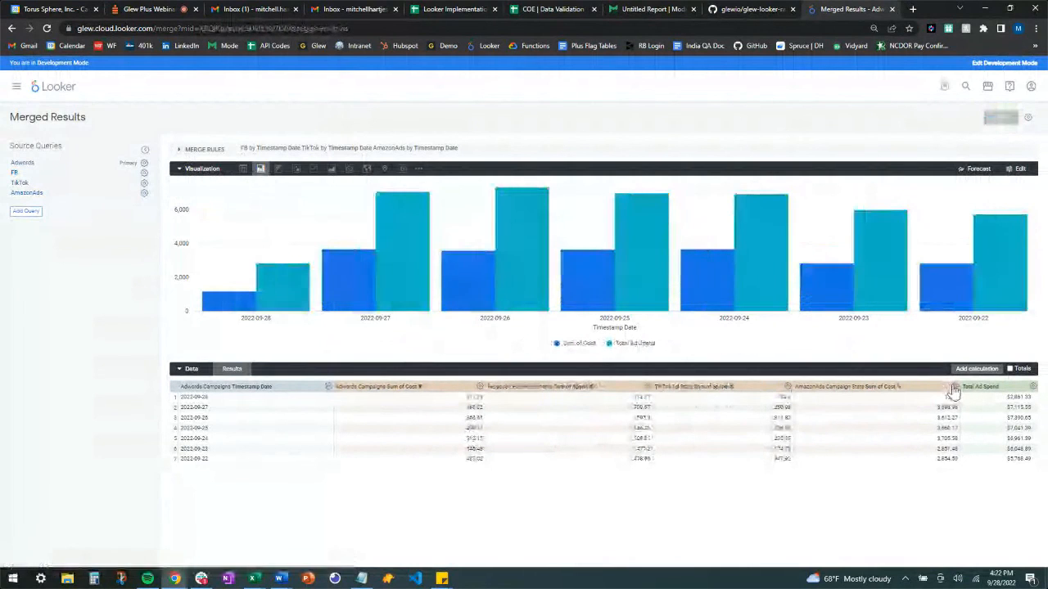
{"action": "left_click", "coordinate": [954, 388]}
{"action": "left_click", "coordinate": [939, 406]}
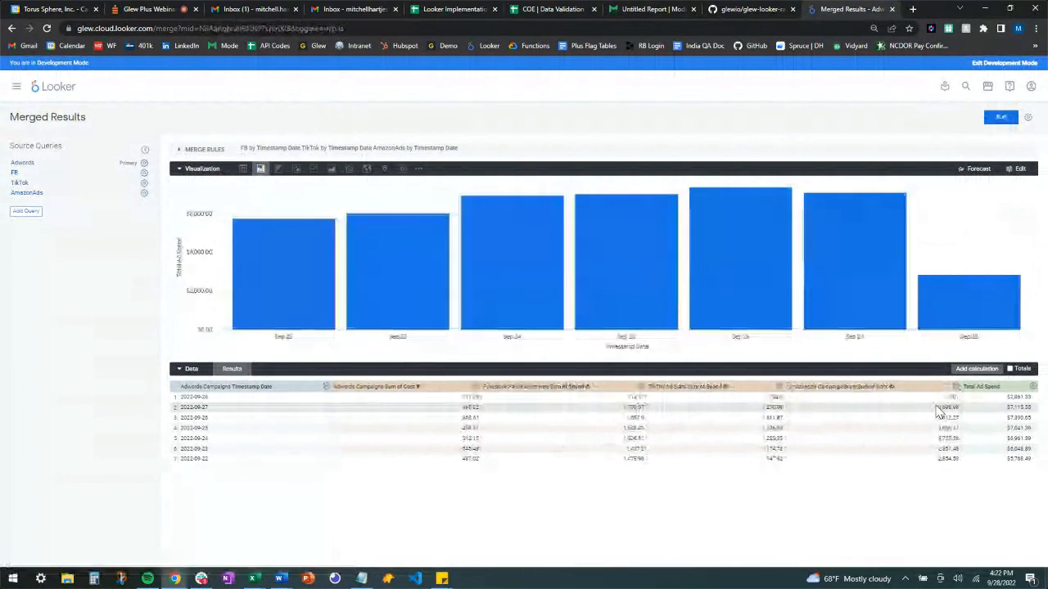
{"action": "left_click", "coordinate": [314, 170]}
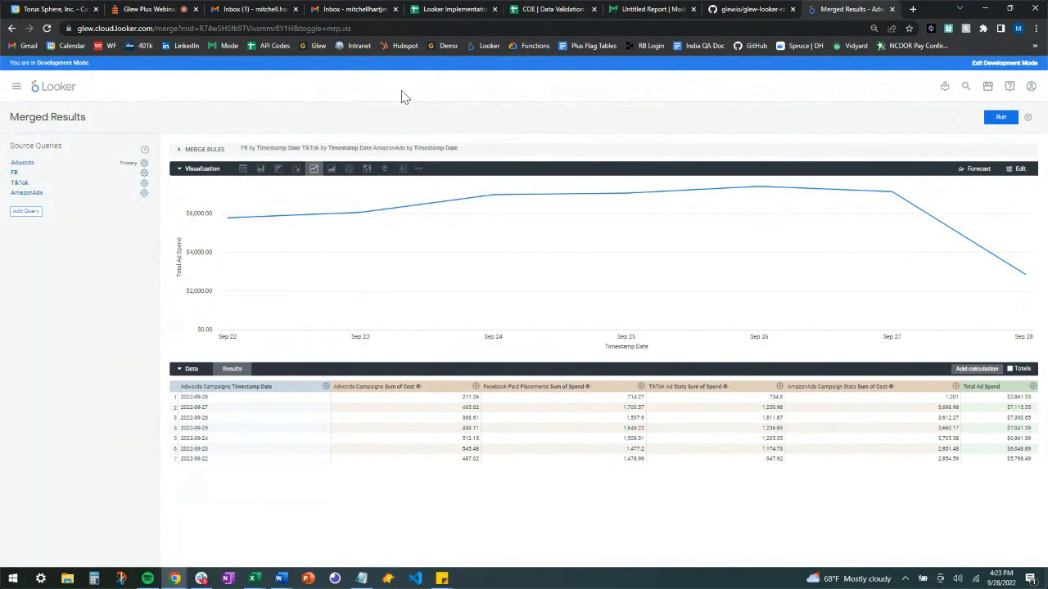
Step: Open the Shopify Orders Explore
{"action": "left_click", "coordinate": [18, 89]}
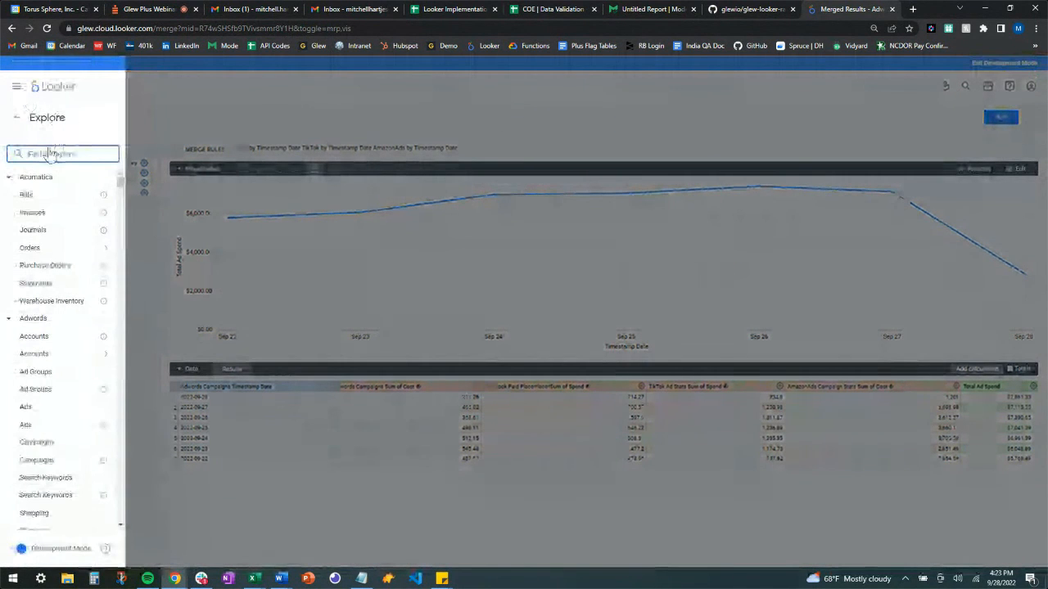
{"action": "left_click_drag", "start_coordinate": [119, 184], "coordinate": [131, 463]}
{"action": "scroll", "coordinate": [86, 356], "scroll_direction": "up", "scroll_amount": 1}
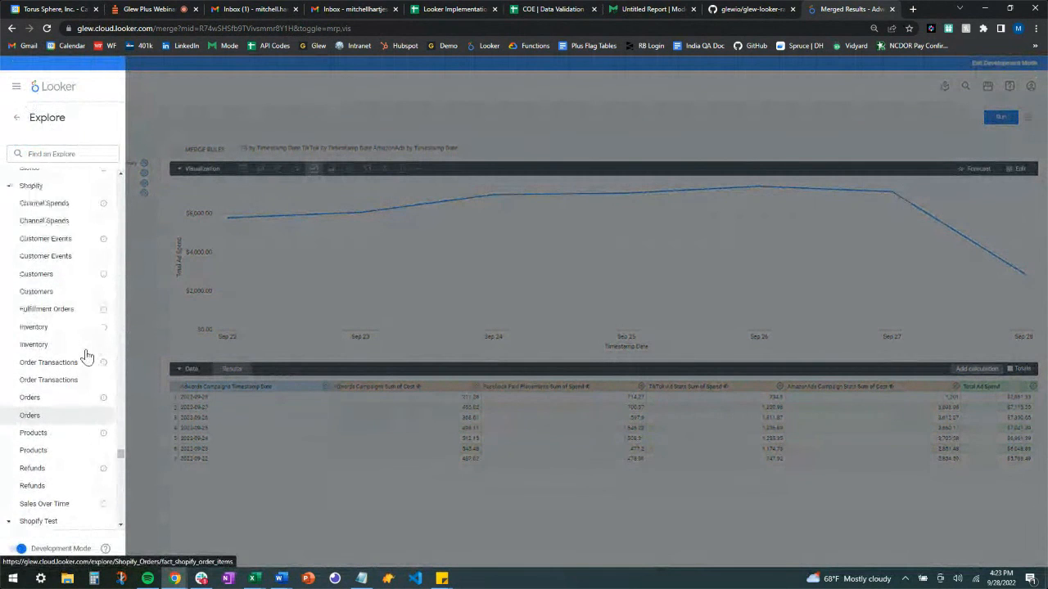
{"action": "left_click", "coordinate": [54, 405]}
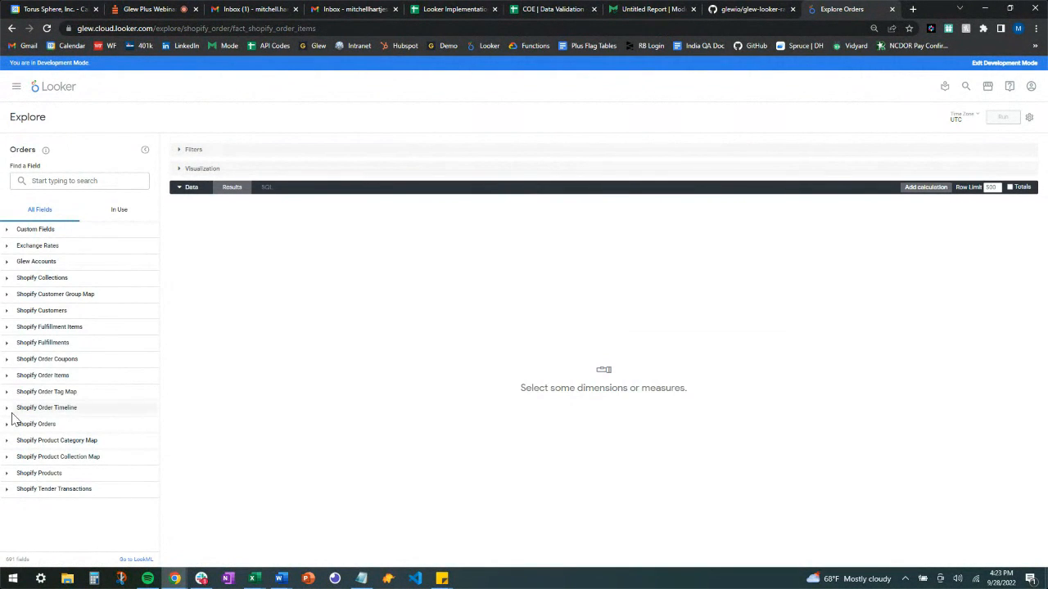
Step: Expand the Shopify Orders view and its Standard Measures, and examine the available dimensions and measures
{"action": "left_click", "coordinate": [6, 426]}
{"action": "scroll", "coordinate": [71, 413], "scroll_direction": "down", "scroll_amount": 5}
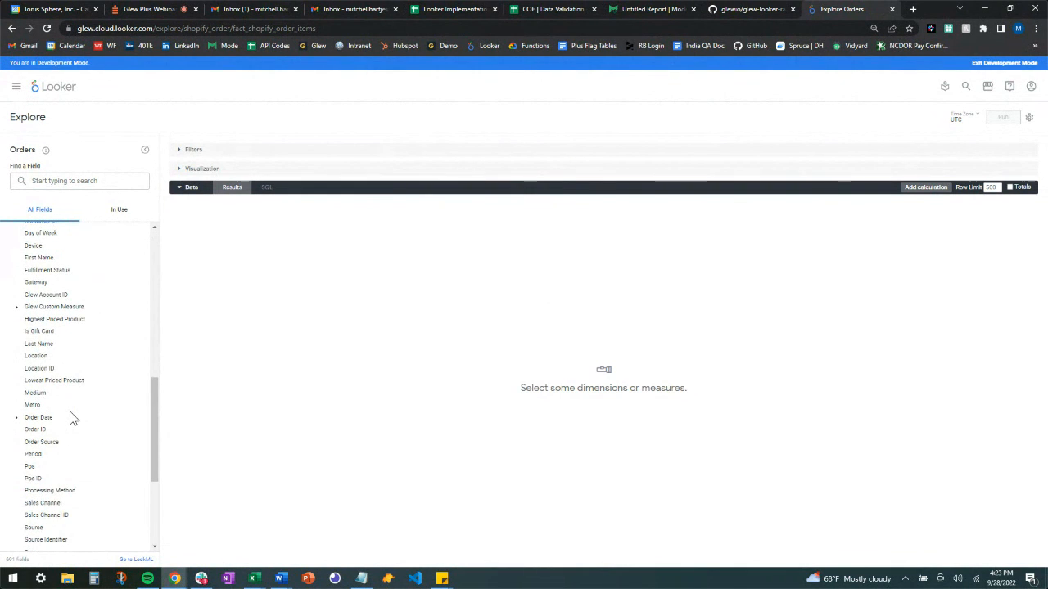
{"action": "scroll", "coordinate": [71, 418], "scroll_direction": "down", "scroll_amount": 5}
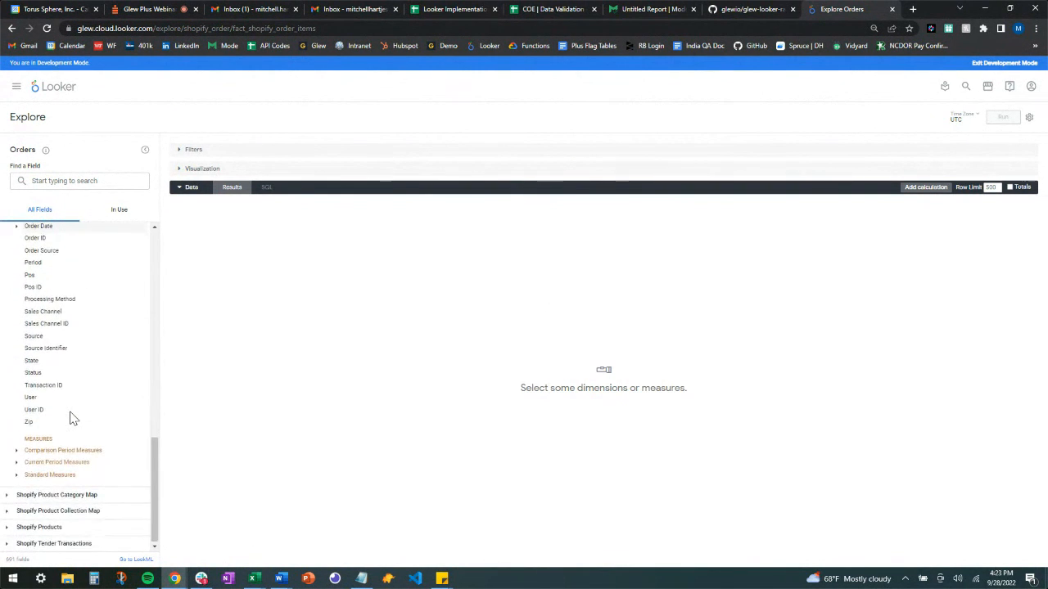
{"action": "left_click", "coordinate": [24, 474]}
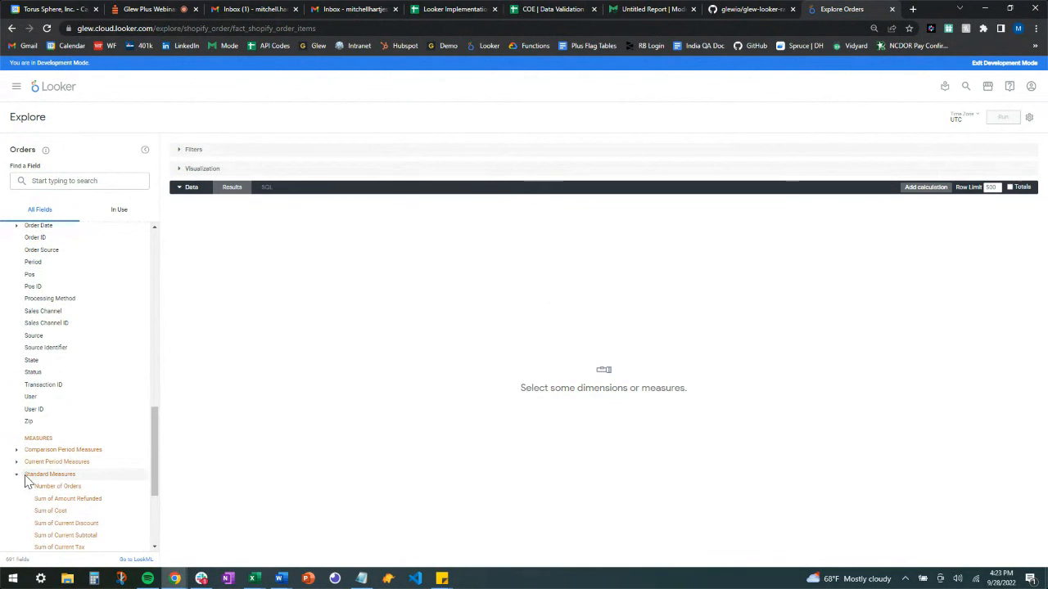
{"action": "scroll", "coordinate": [77, 474], "scroll_direction": "down", "scroll_amount": 3}
{"action": "scroll", "coordinate": [78, 475], "scroll_direction": "down", "scroll_amount": 1}
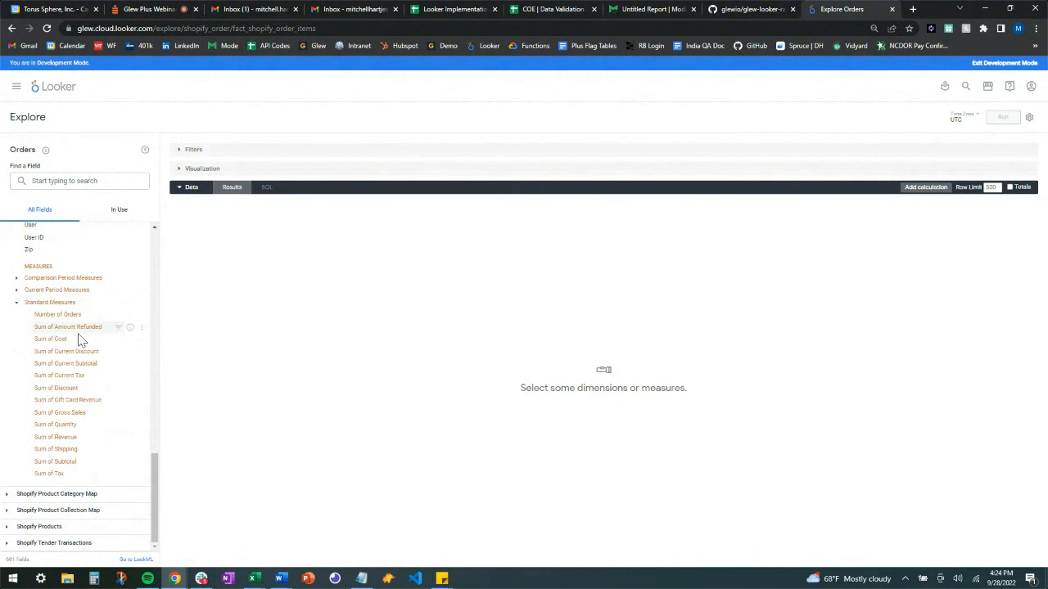
{"action": "scroll", "coordinate": [92, 403], "scroll_direction": "up", "scroll_amount": 1}
{"action": "scroll", "coordinate": [93, 403], "scroll_direction": "up", "scroll_amount": 10}
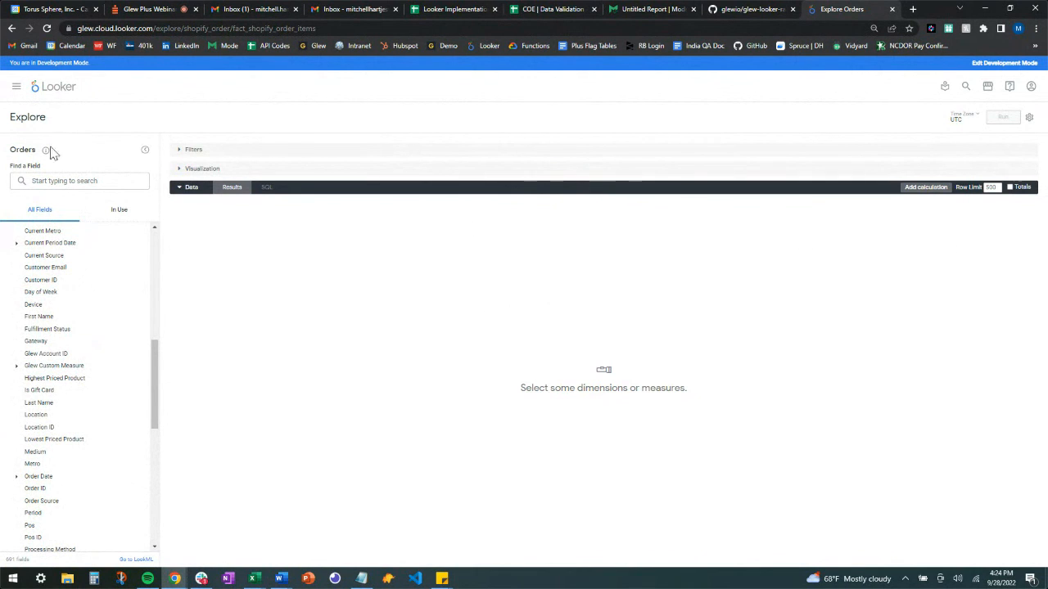
{"action": "mouse_move", "coordinate": [45, 151]}
{"action": "scroll", "coordinate": [115, 346], "scroll_direction": "up", "scroll_amount": 4}
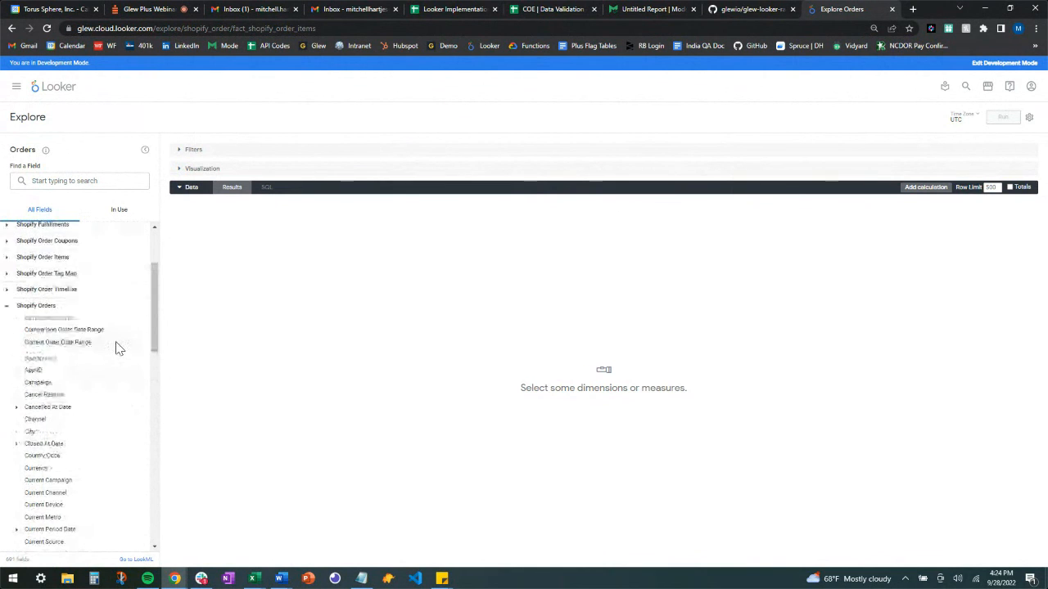
Step: Filter the Orders Explore by Glew Account ID from Glew Accounts, set equal to the account's ID
{"action": "scroll", "coordinate": [94, 337], "scroll_direction": "down", "scroll_amount": 3}
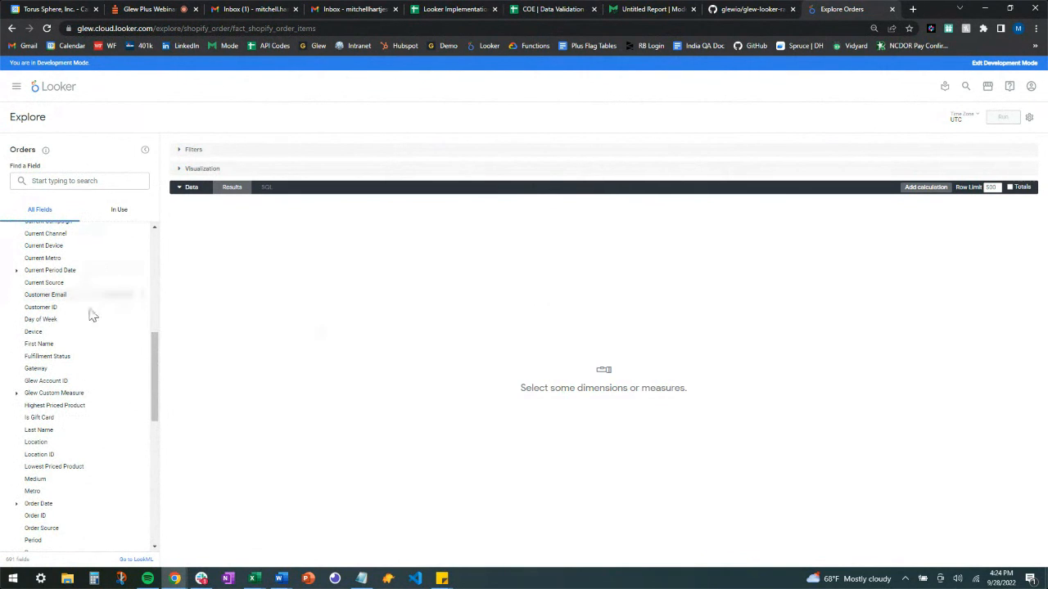
{"action": "scroll", "coordinate": [90, 313], "scroll_direction": "up", "scroll_amount": 10}
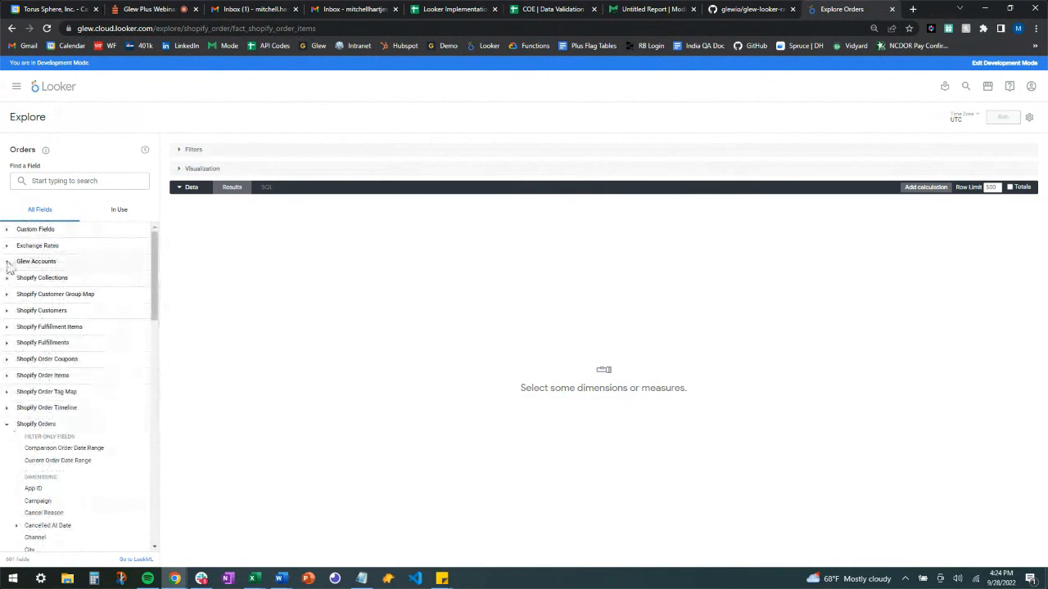
{"action": "left_click", "coordinate": [9, 263]}
{"action": "left_click", "coordinate": [117, 310]}
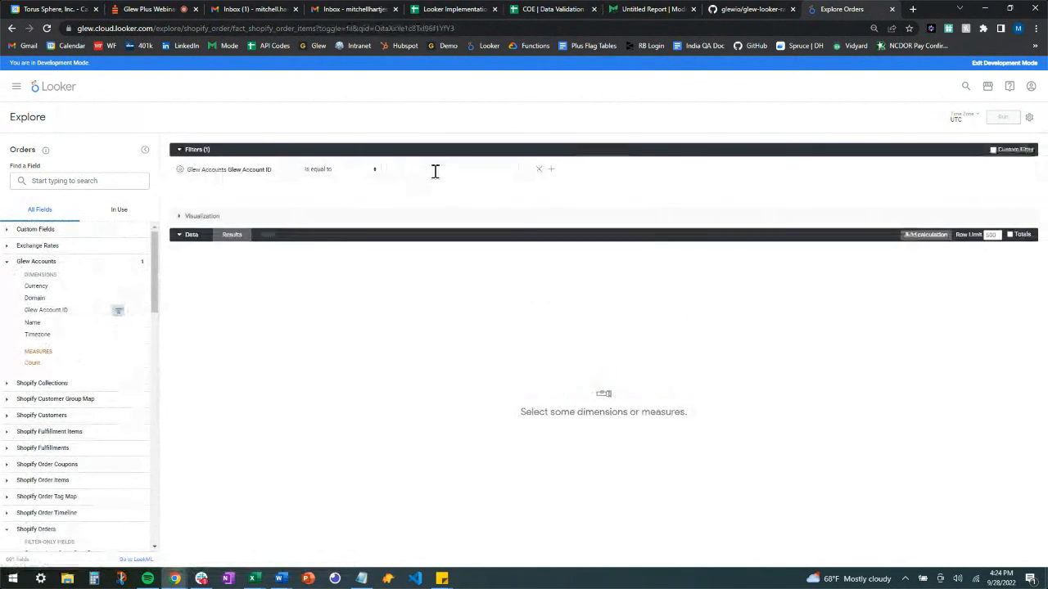
{"action": "type", "text": "15530"}
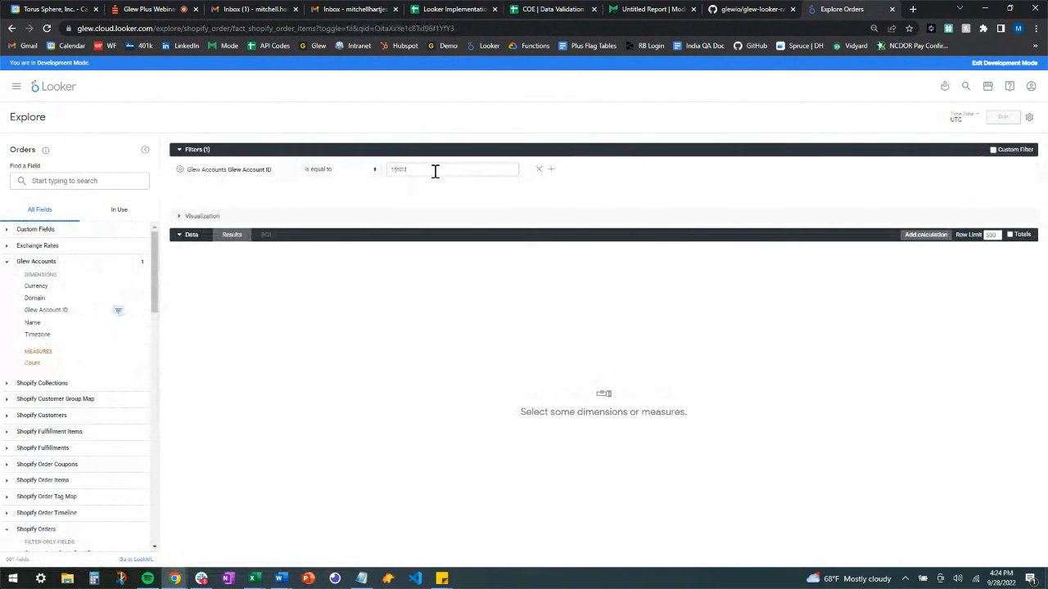
{"action": "key", "text": "Return"}
{"action": "left_click", "coordinate": [8, 266]}
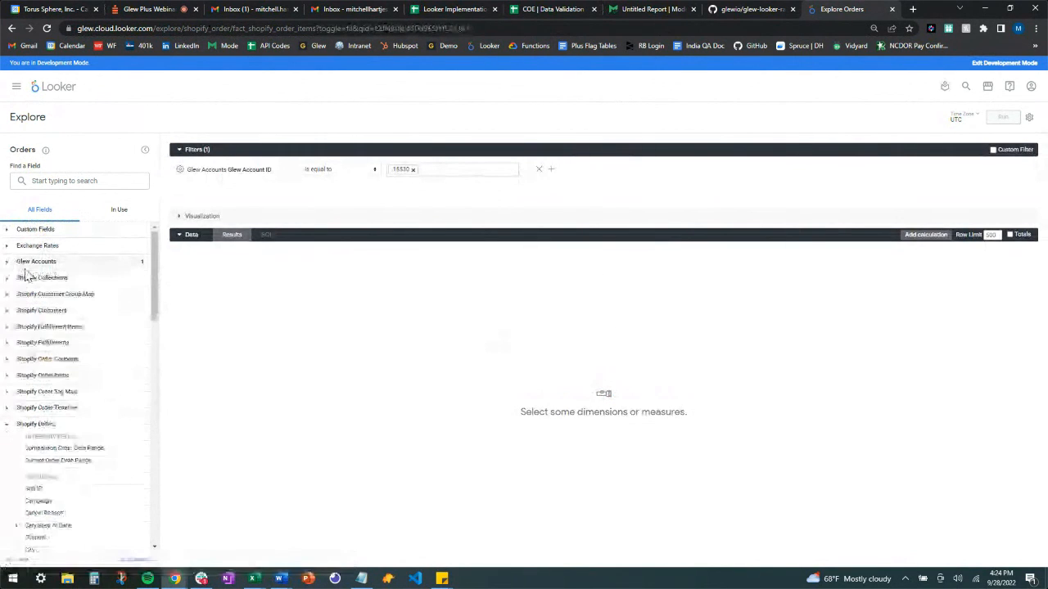
Step: Add the Shopify Orders Order Date (Date) dimension and filter it to the past 7 days
{"action": "scroll", "coordinate": [58, 458], "scroll_direction": "down", "scroll_amount": 5}
{"action": "scroll", "coordinate": [58, 458], "scroll_direction": "down", "scroll_amount": 2}
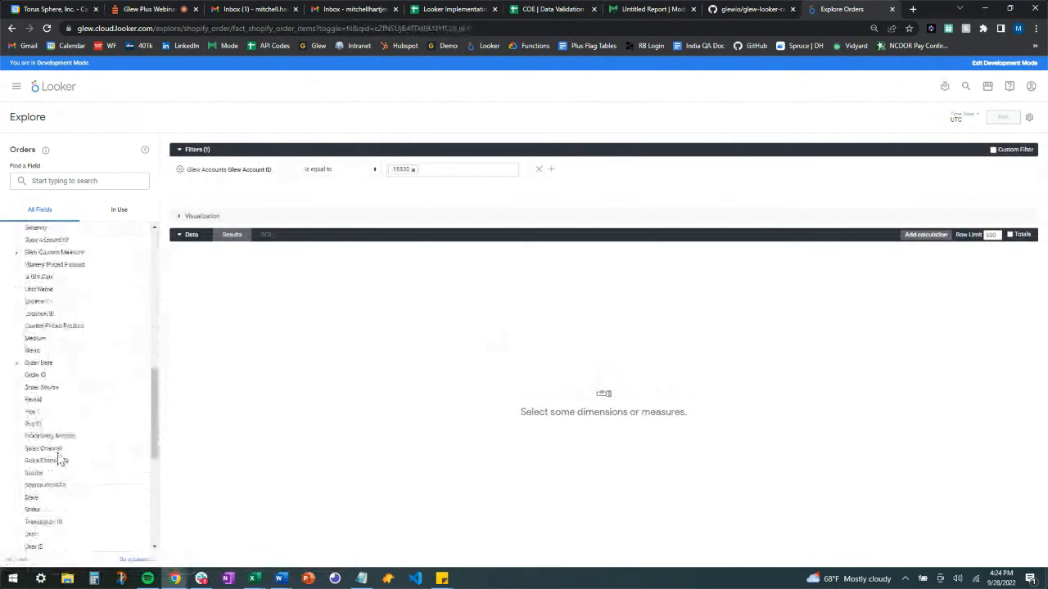
{"action": "left_click", "coordinate": [39, 364]}
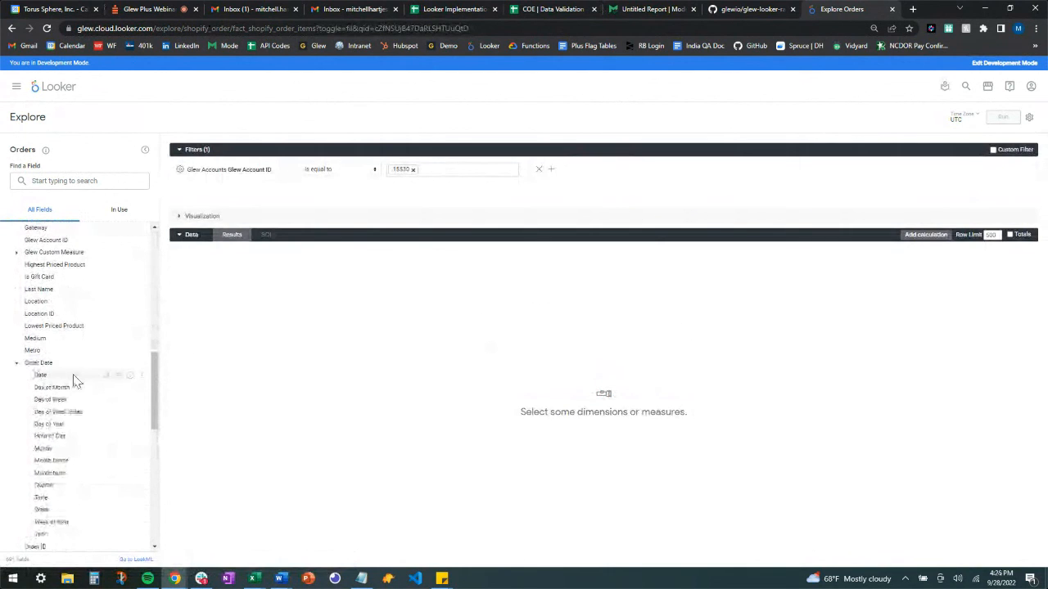
{"action": "left_click", "coordinate": [118, 377]}
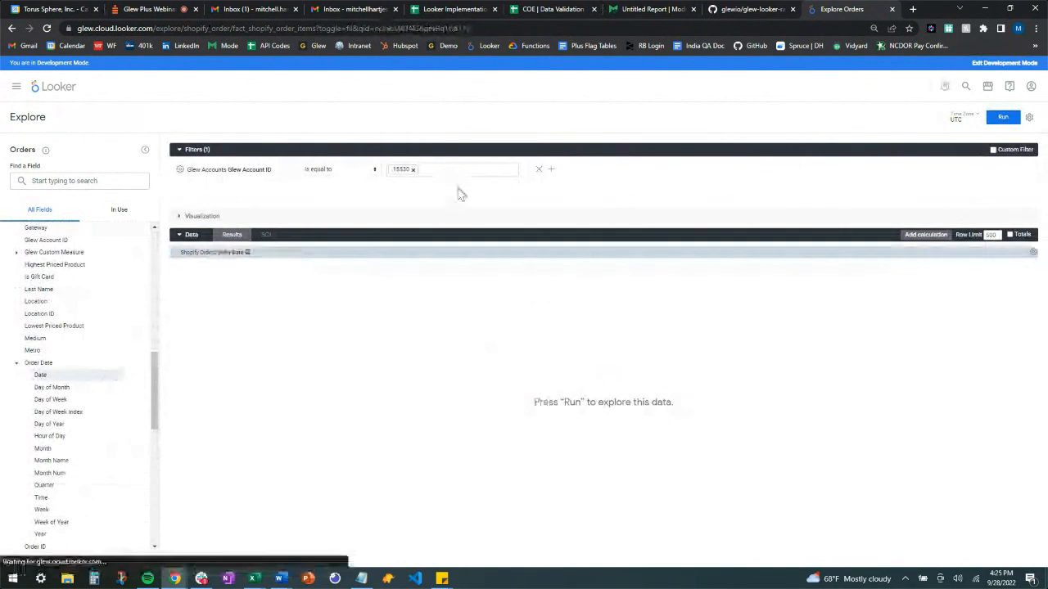
{"action": "left_click", "coordinate": [17, 363]}
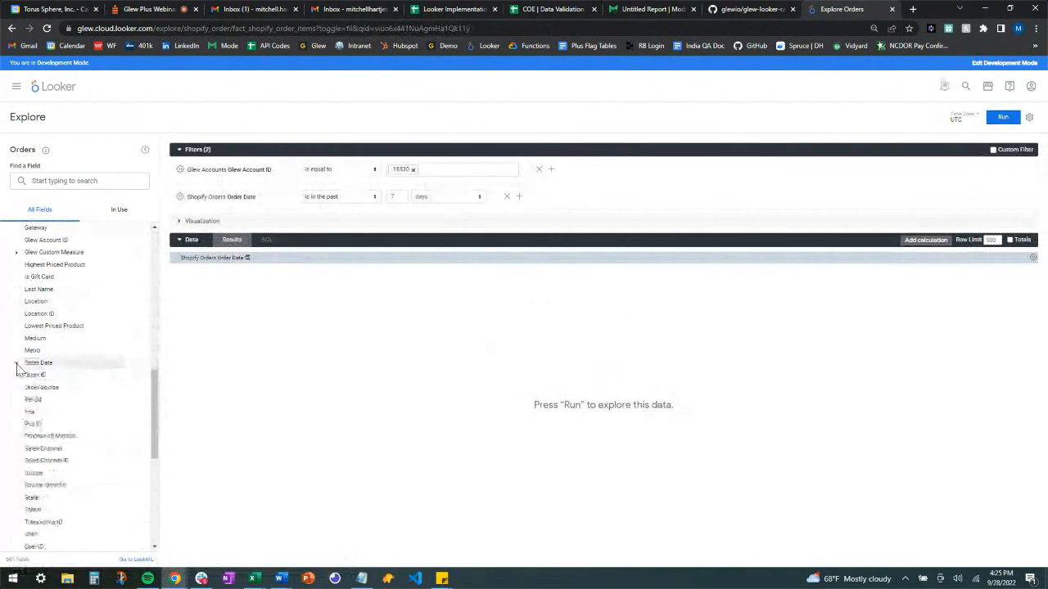
Step: Add the Shopify Orders measures Sum of Revenue, Sum of Shipping and Sum of Tax, and run the query
{"action": "scroll", "coordinate": [41, 360], "scroll_direction": "down", "scroll_amount": 10}
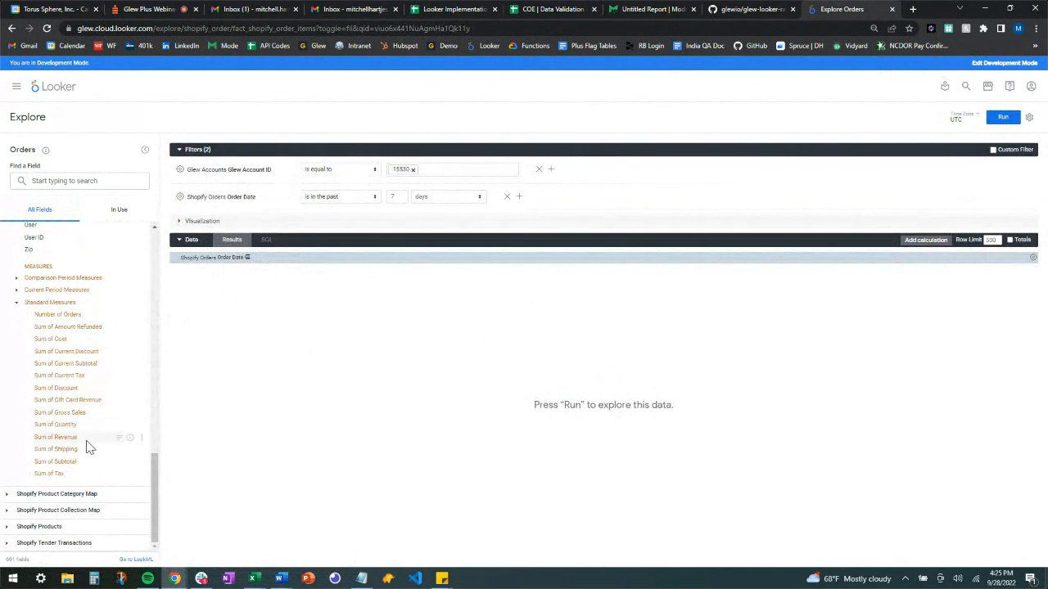
{"action": "left_click", "coordinate": [66, 438]}
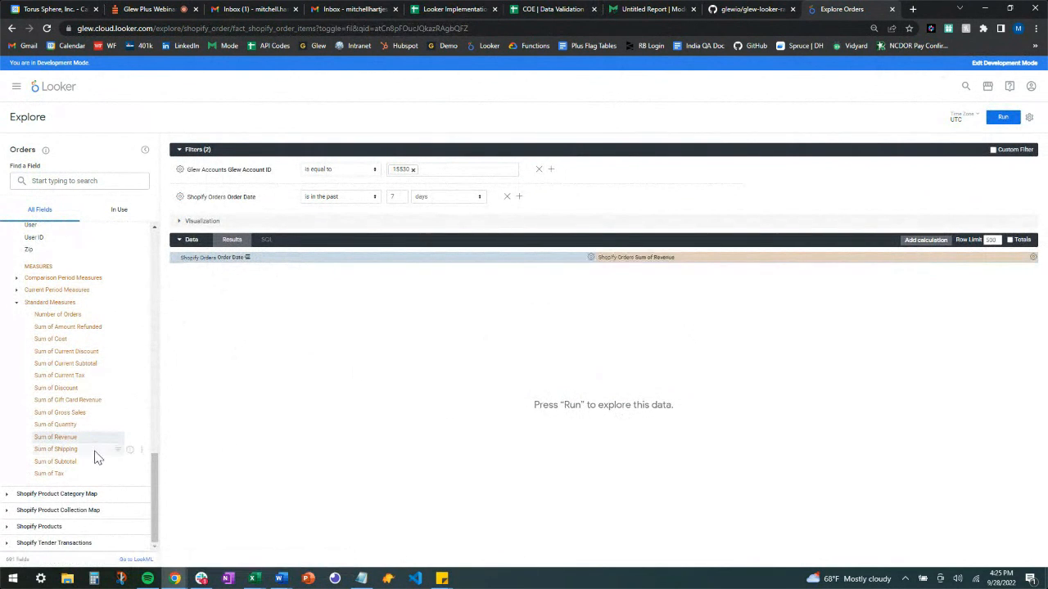
{"action": "left_click", "coordinate": [86, 452]}
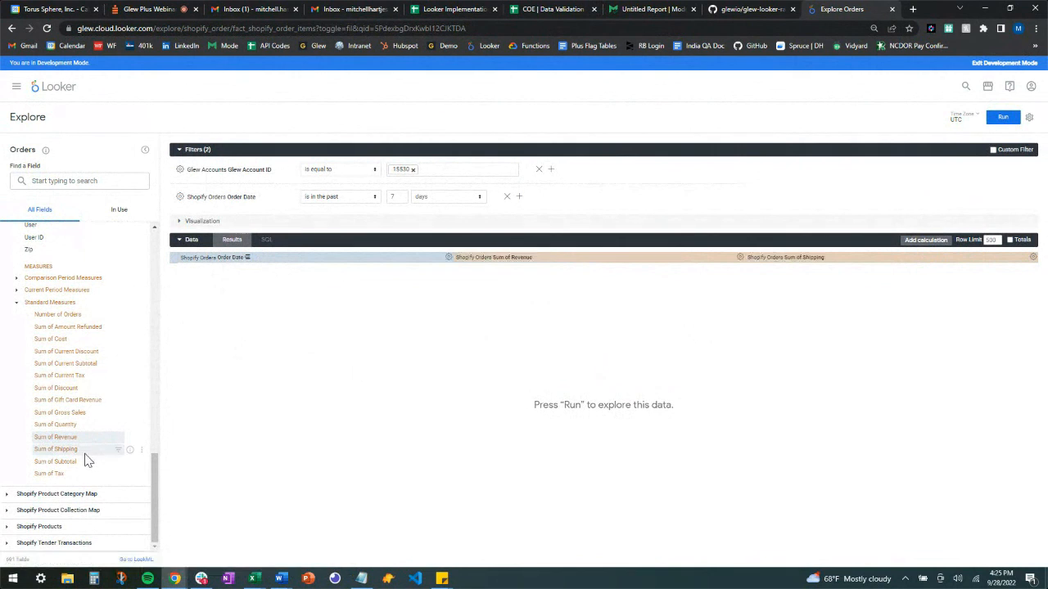
{"action": "left_click", "coordinate": [88, 475]}
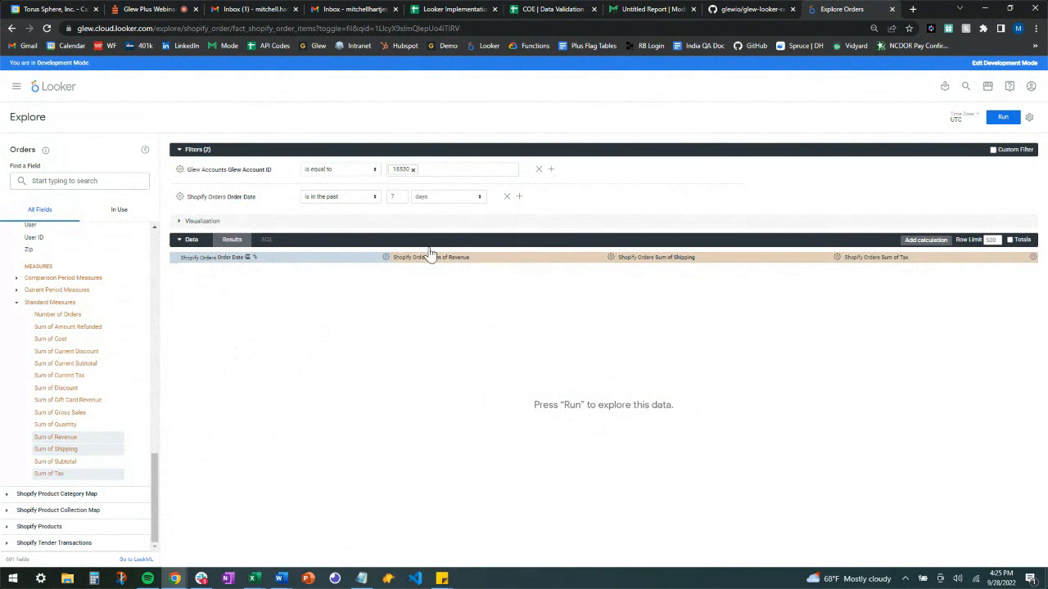
{"action": "left_click", "coordinate": [1002, 121]}
{"action": "left_click", "coordinate": [16, 303]}
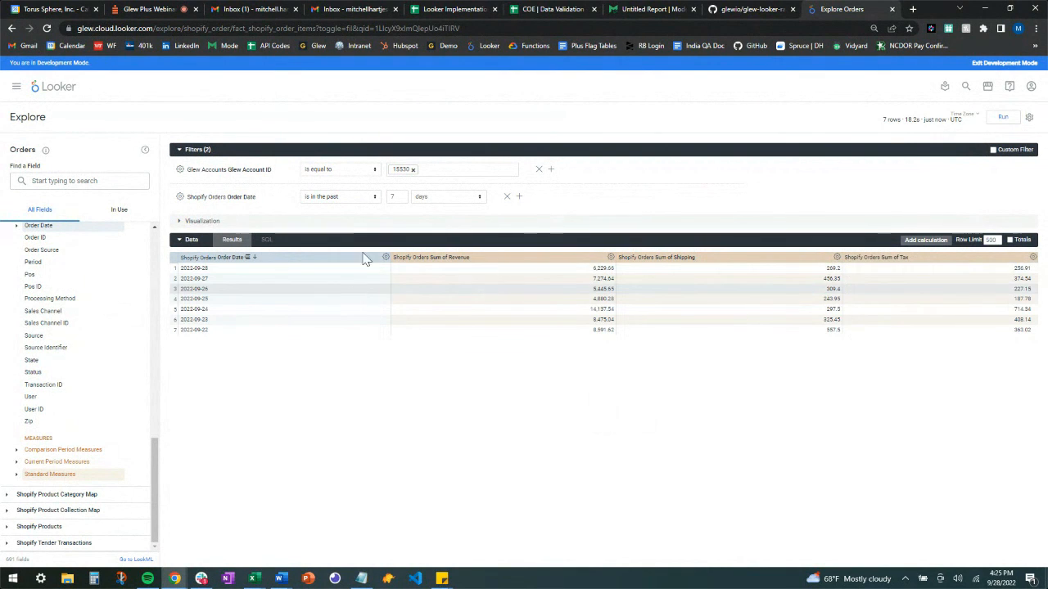
Step: Start merging results with the Orders query, choosing the Shopify Refunds Explore as the second source
{"action": "left_click", "coordinate": [1029, 117]}
{"action": "left_click", "coordinate": [953, 274]}
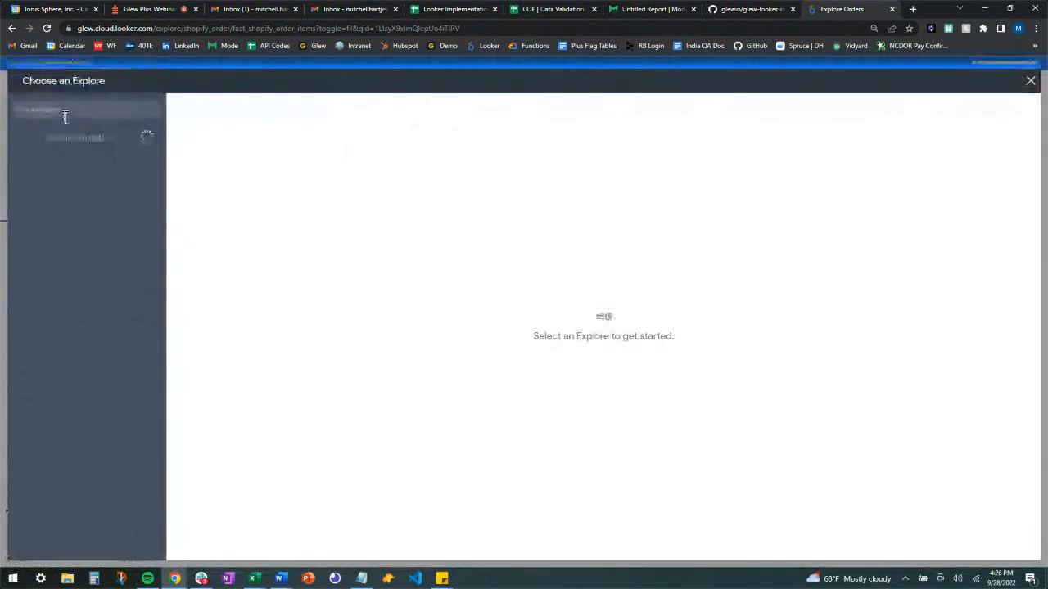
{"action": "type", "text": "shopify"}
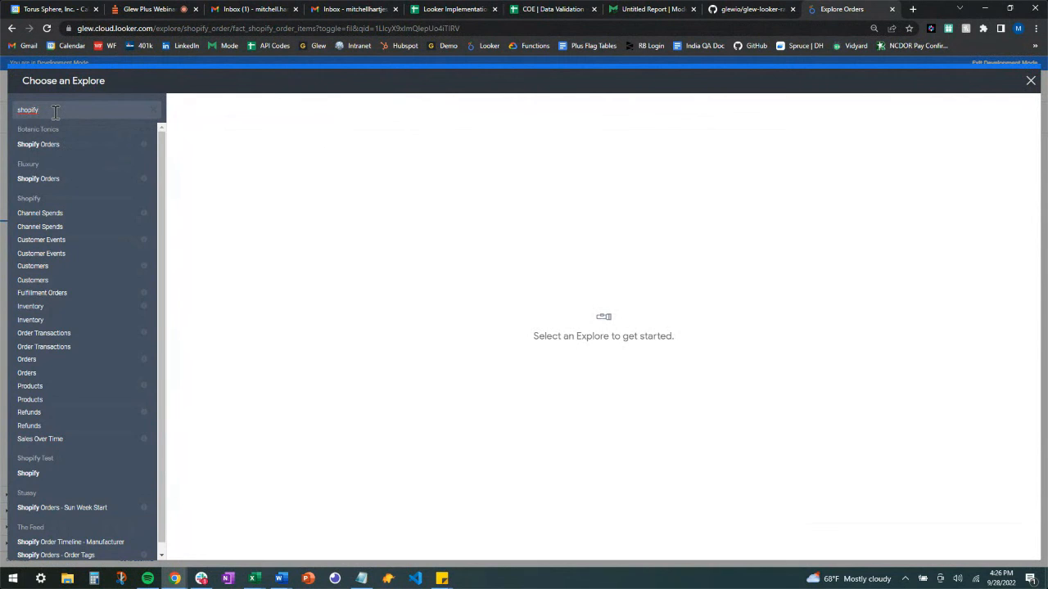
{"action": "left_click", "coordinate": [85, 415]}
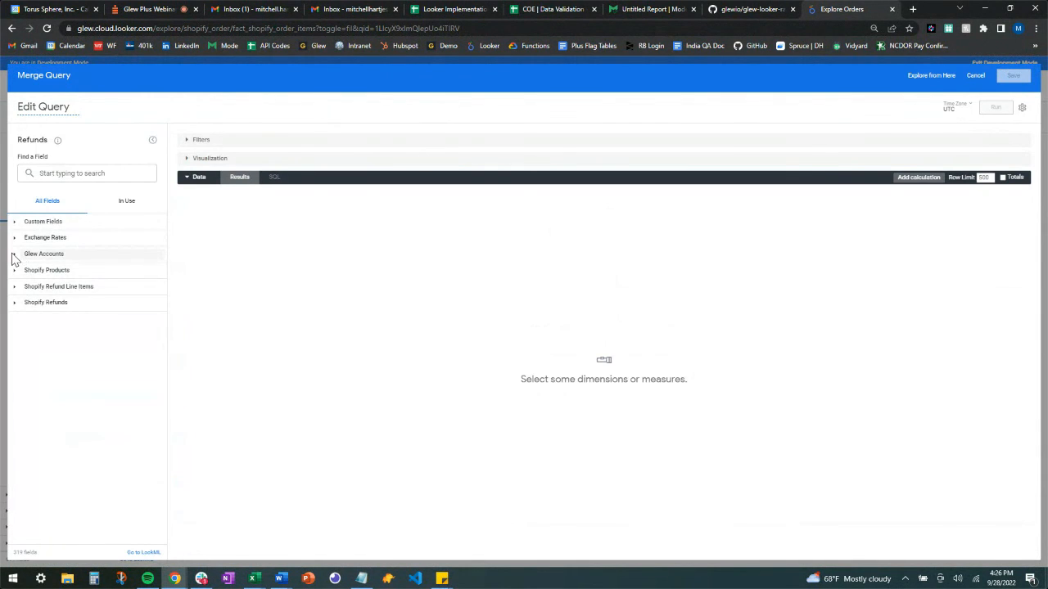
Step: Filter the Refunds query by Glew Account ID, set equal to the same account ID
{"action": "left_click", "coordinate": [12, 257]}
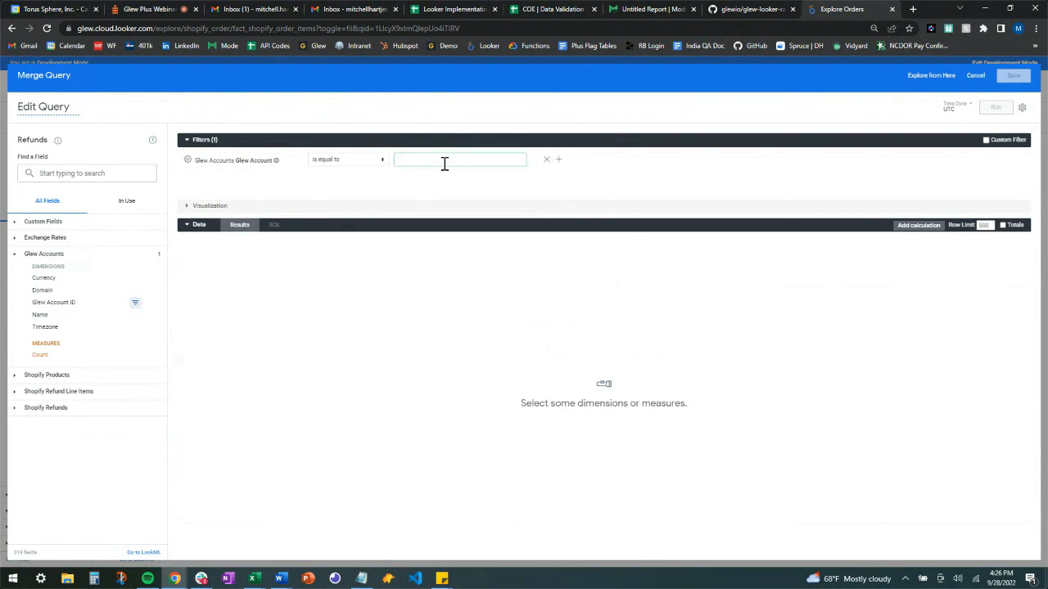
{"action": "key", "text": "Return"}
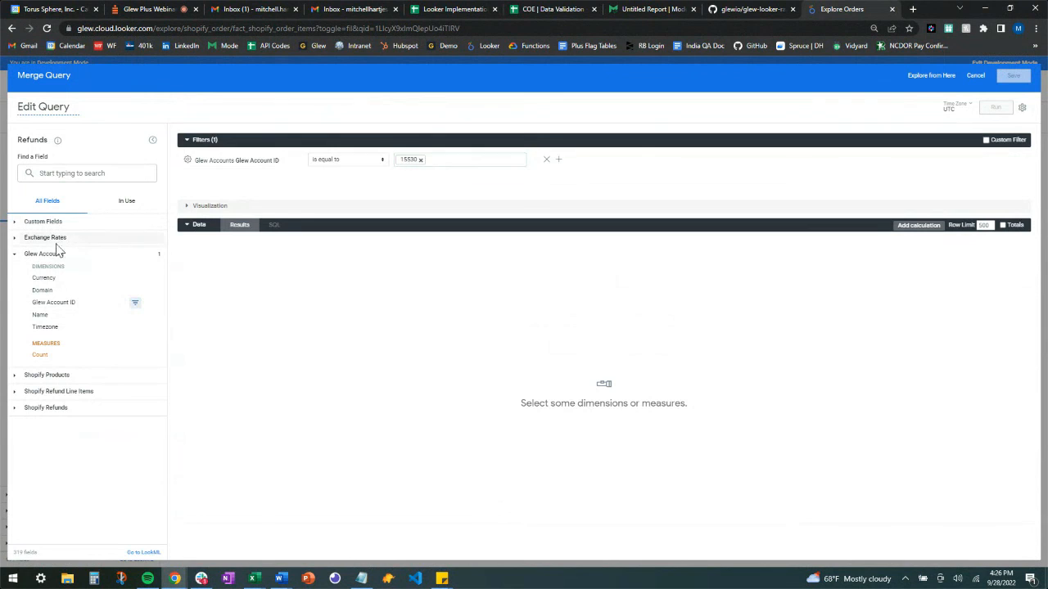
{"action": "left_click", "coordinate": [14, 255]}
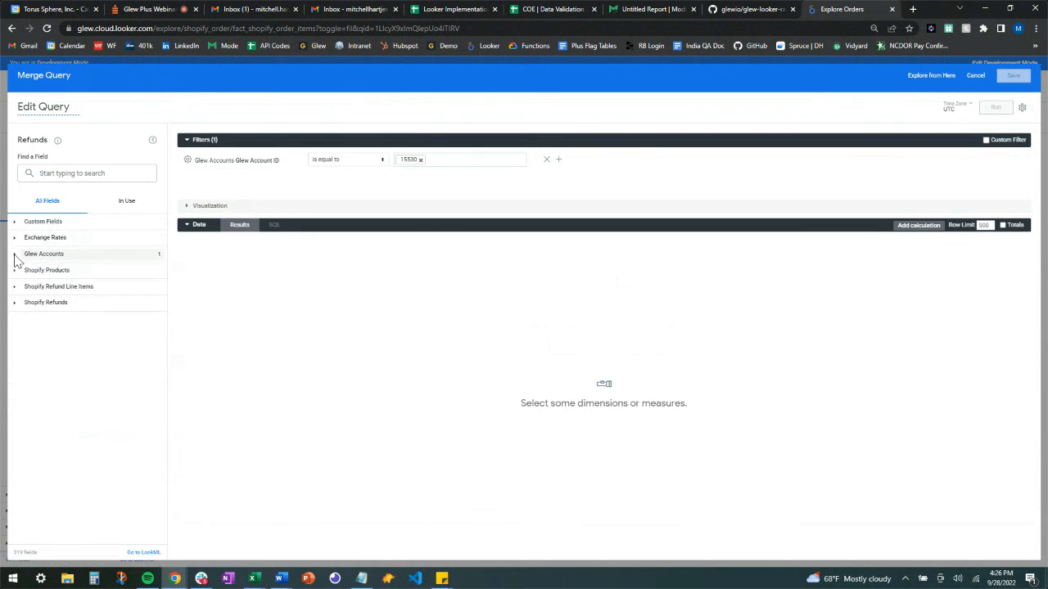
Step: Add the Shopify Refunds Refund Date (Date) dimension and filter it to the past 7 days
{"action": "left_click", "coordinate": [14, 304]}
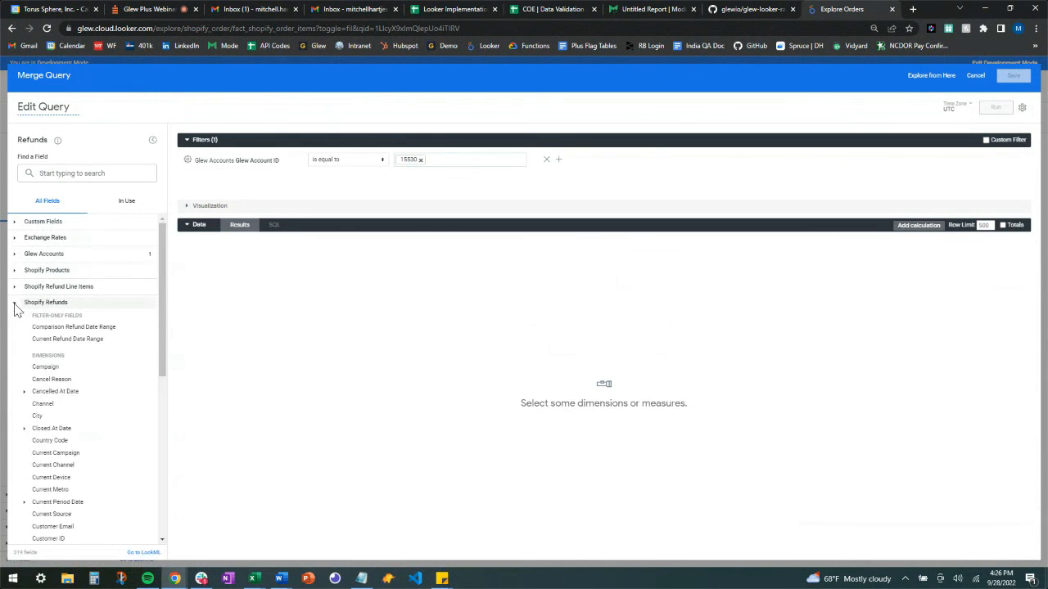
{"action": "scroll", "coordinate": [82, 362], "scroll_direction": "down", "scroll_amount": 3}
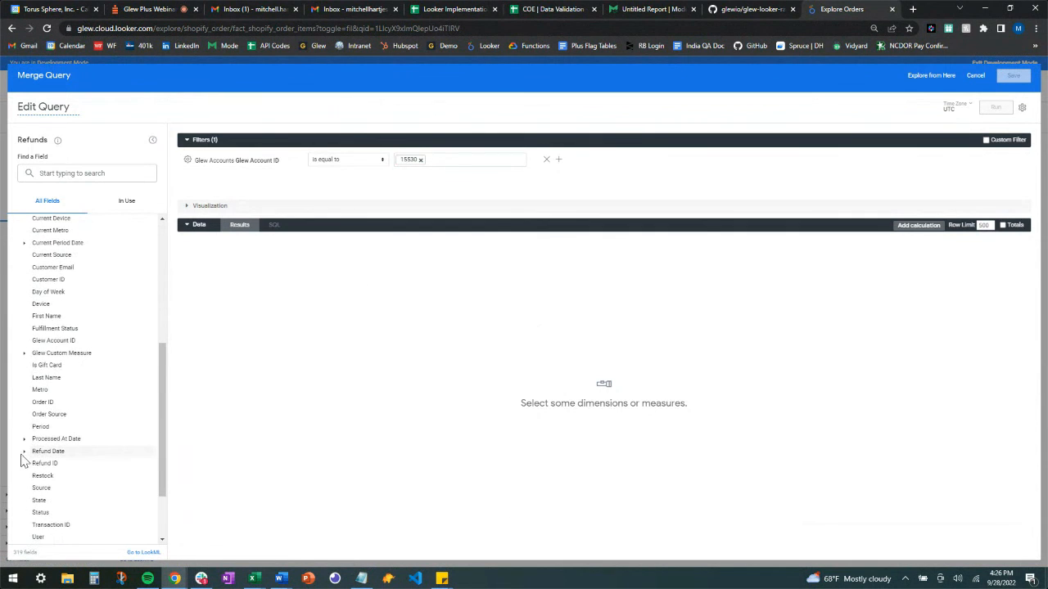
{"action": "left_click", "coordinate": [24, 452]}
{"action": "left_click", "coordinate": [135, 460]}
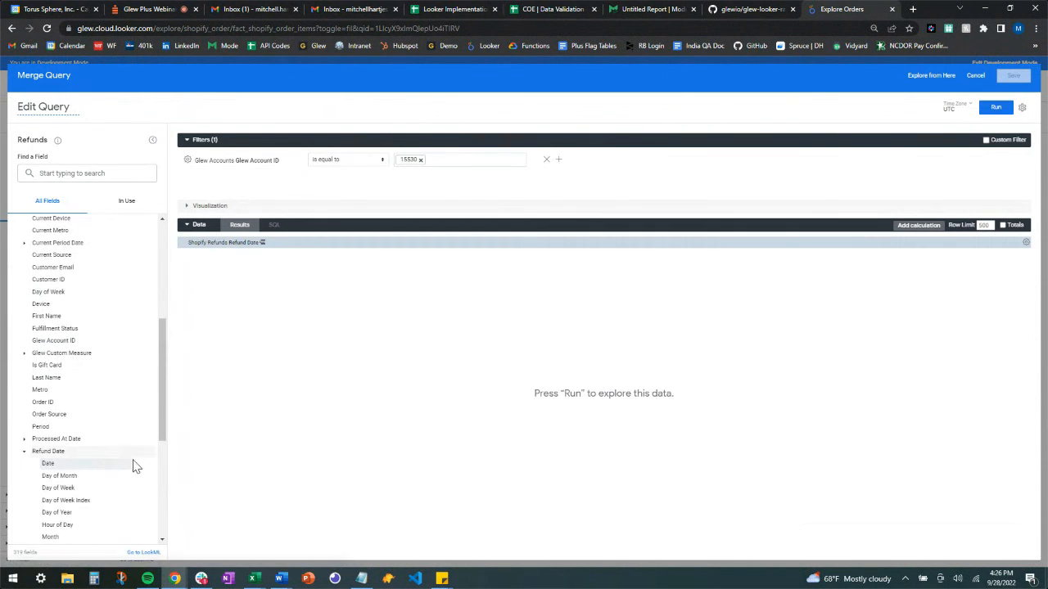
{"action": "left_click", "coordinate": [125, 464]}
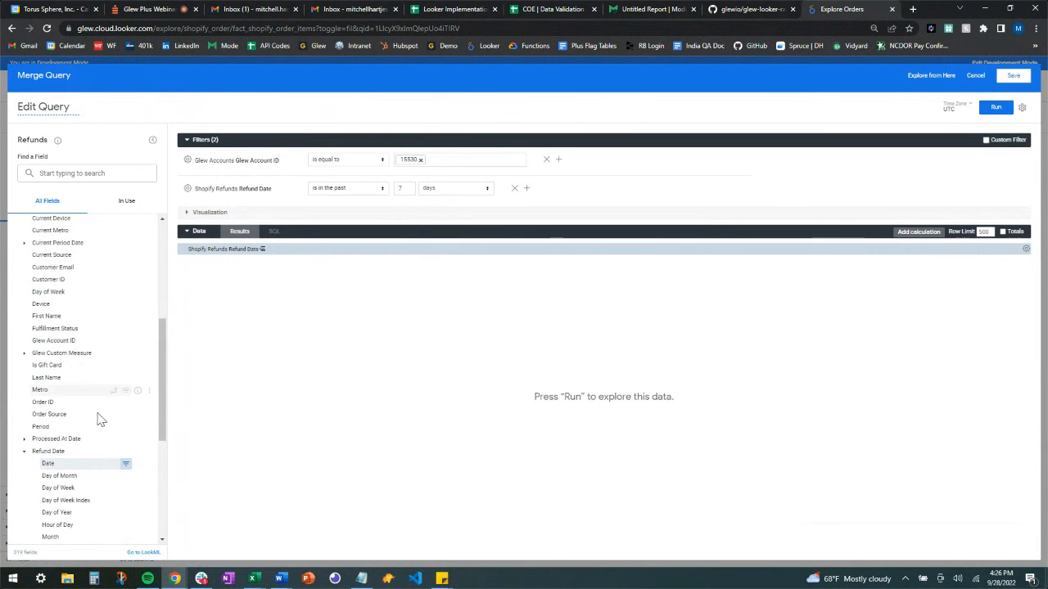
{"action": "left_click", "coordinate": [24, 452]}
Step: Add the Sum of Amount measure from the Shopify Refunds Standard Measures to the Refunds query
{"action": "scroll", "coordinate": [65, 413], "scroll_direction": "down", "scroll_amount": 1}
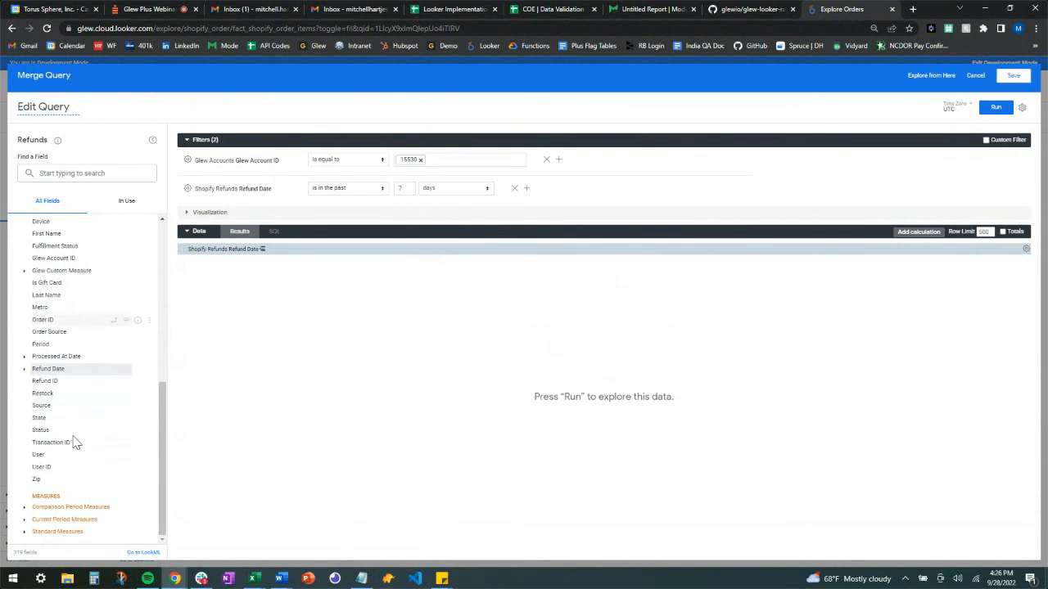
{"action": "left_click", "coordinate": [24, 532]}
{"action": "scroll", "coordinate": [77, 415], "scroll_direction": "down", "scroll_amount": 1}
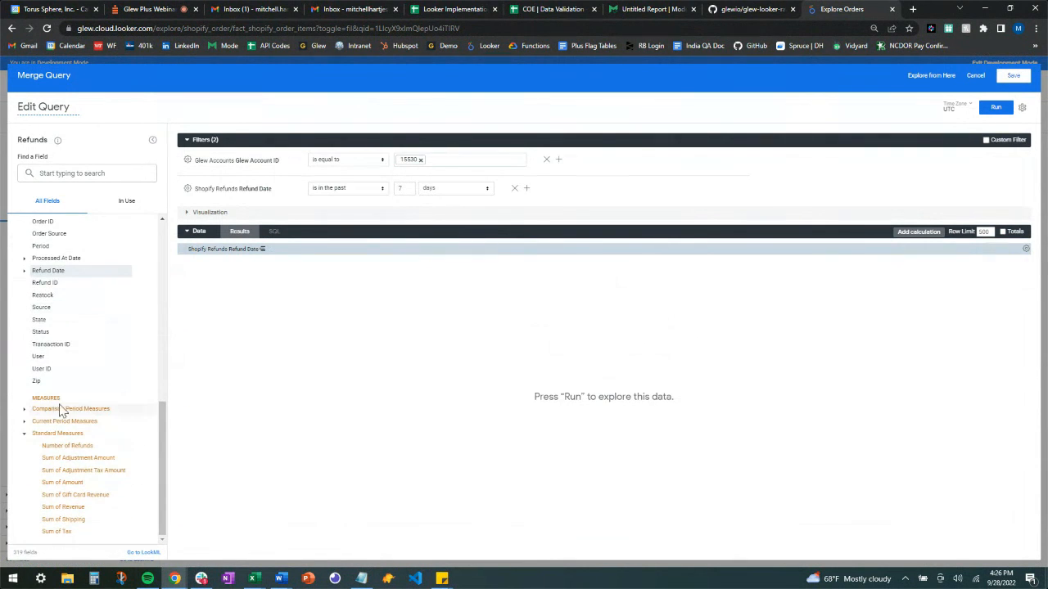
{"action": "left_click", "coordinate": [94, 484]}
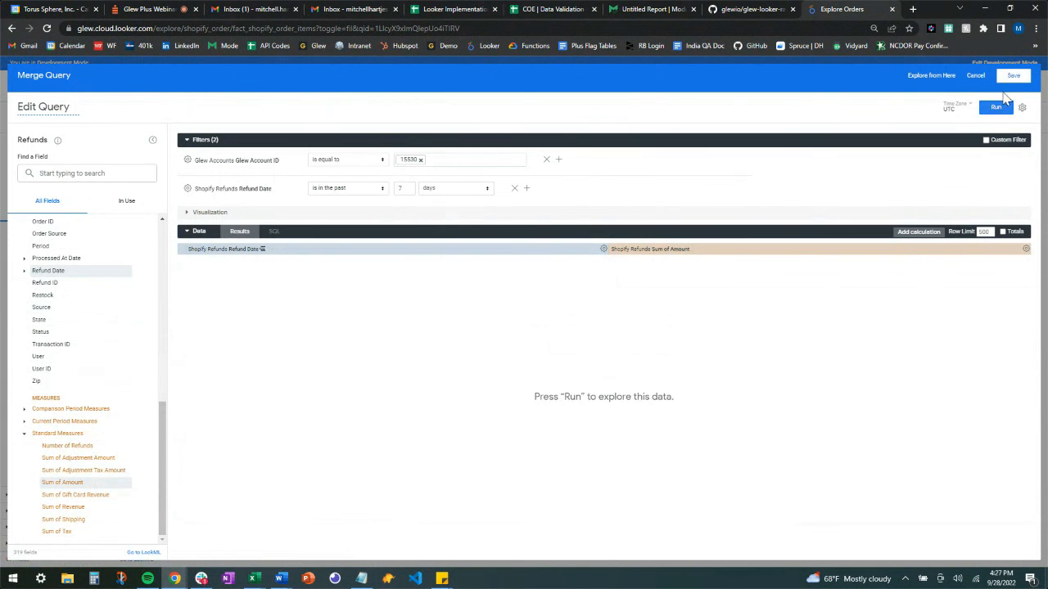
Step: Save the Refunds query into the merge, run the merged results and collapse the merge rules
{"action": "left_click", "coordinate": [1013, 78]}
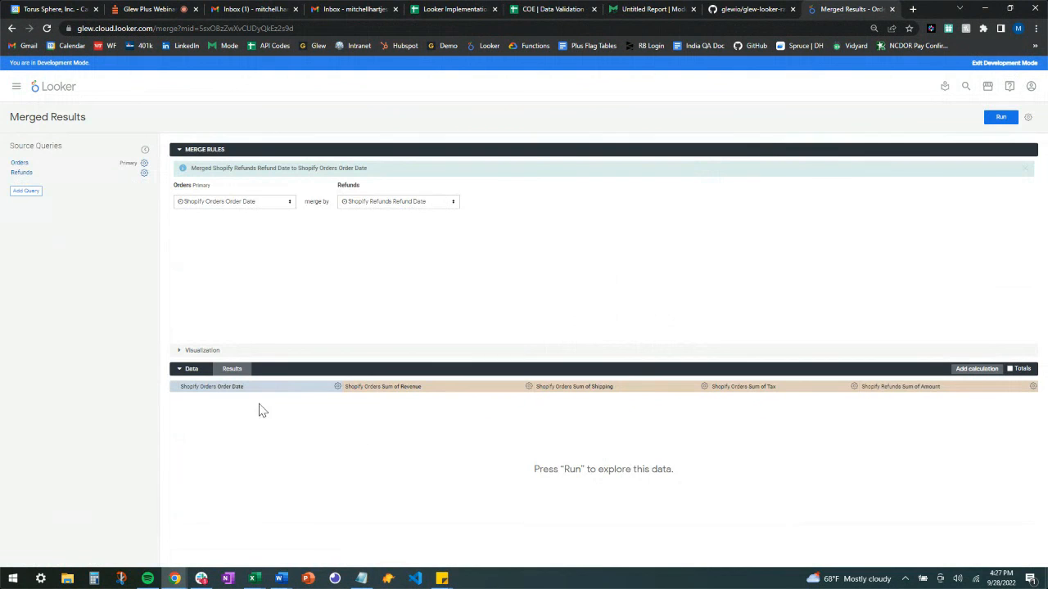
{"action": "left_click", "coordinate": [1000, 121]}
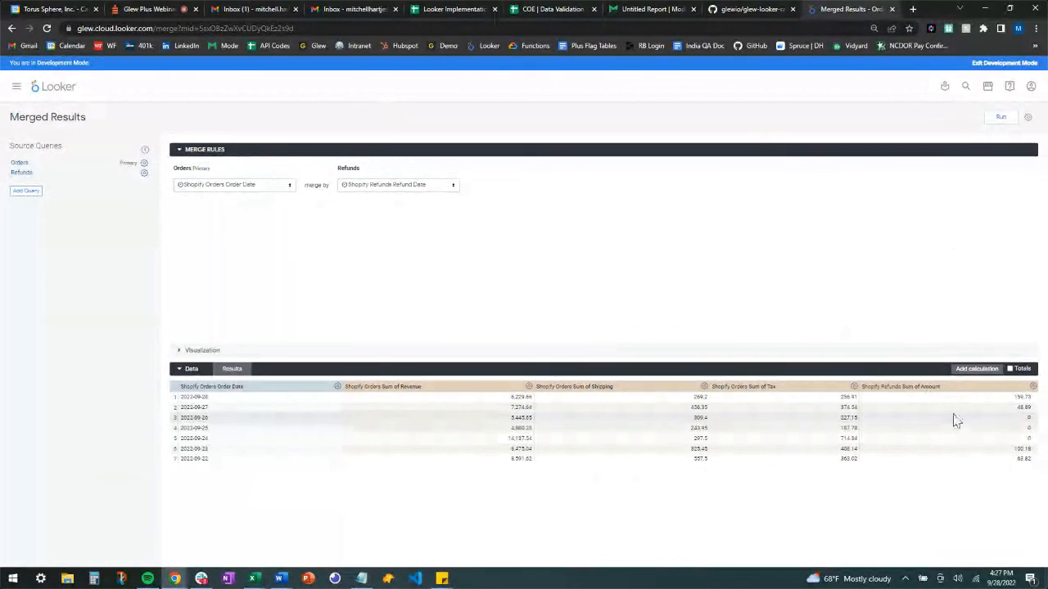
{"action": "left_click", "coordinate": [176, 150]}
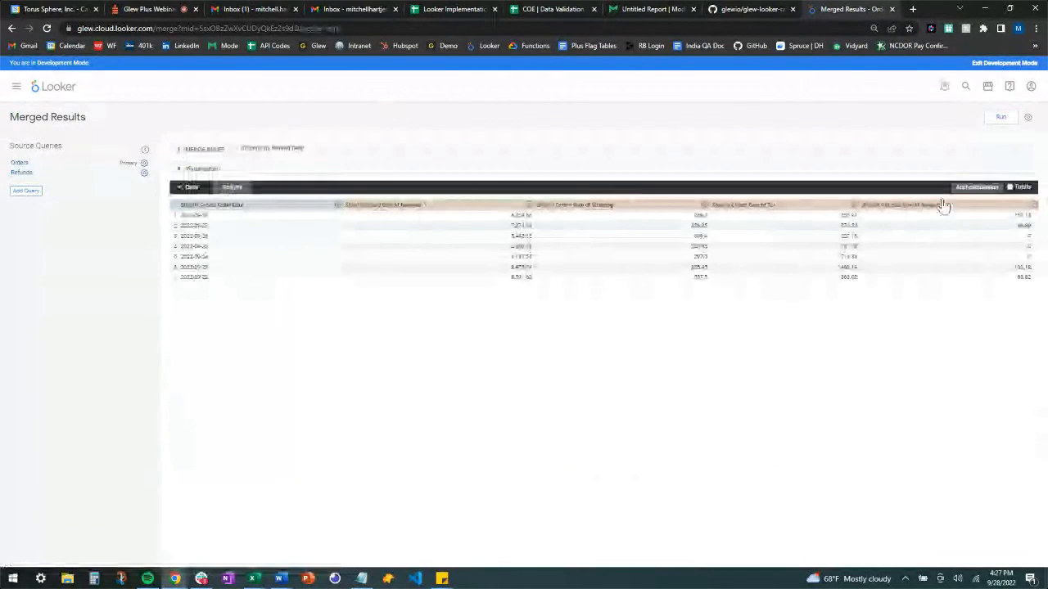
Step: Add a custom-expression table calculation to the merged results that subtracts the Shopify Orders Sum of Shipping from the Sum of Revenue
{"action": "left_click", "coordinate": [986, 191]}
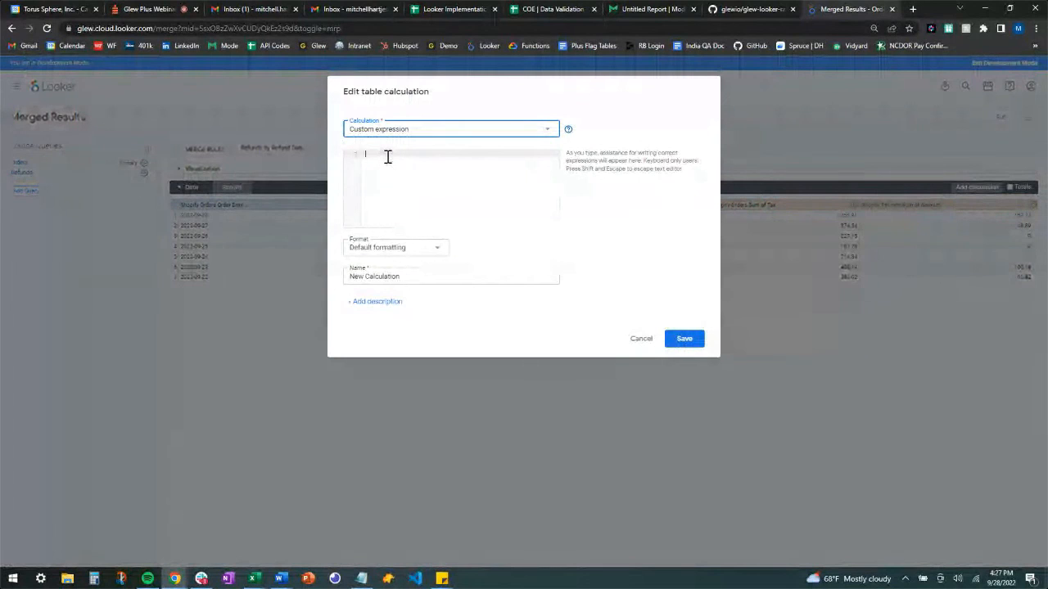
{"action": "left_click", "coordinate": [388, 156]}
{"action": "type", "text": "re"}
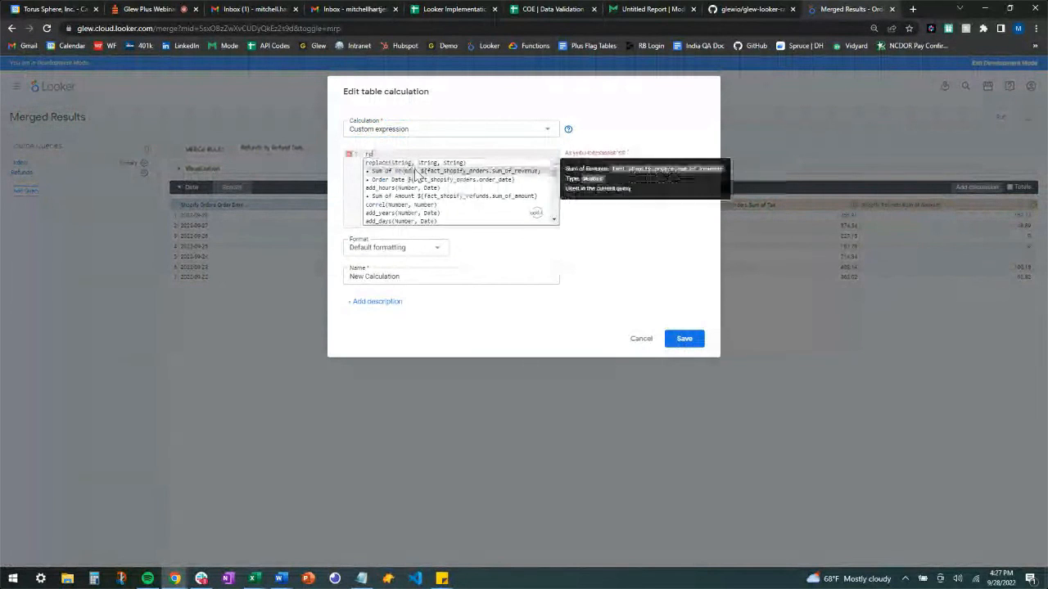
{"action": "left_click", "coordinate": [416, 172]}
{"action": "type", "text": "- "}
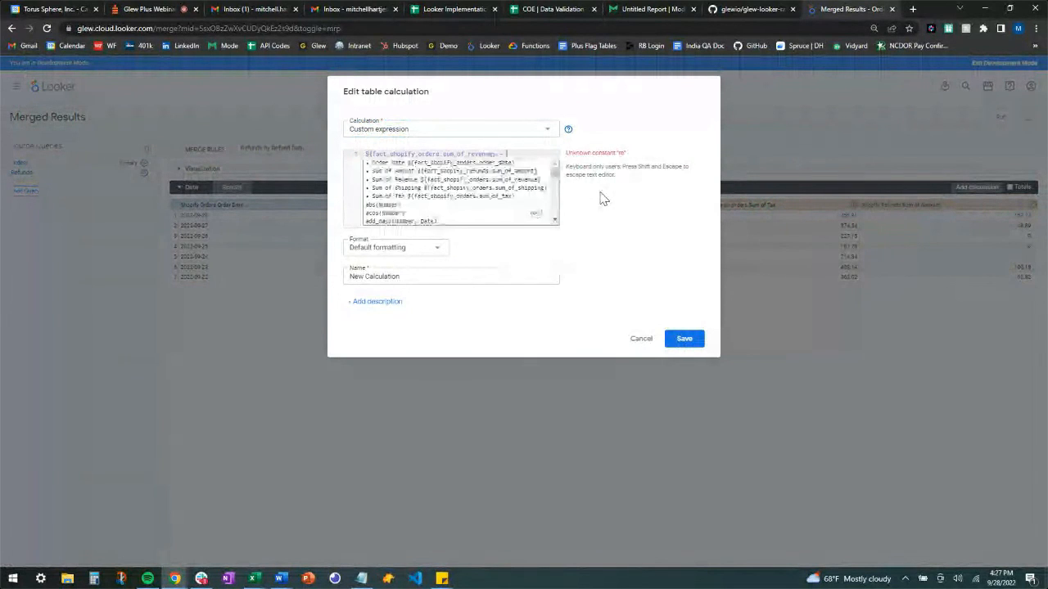
{"action": "type", "text": "ship"}
{"action": "left_click", "coordinate": [532, 164]}
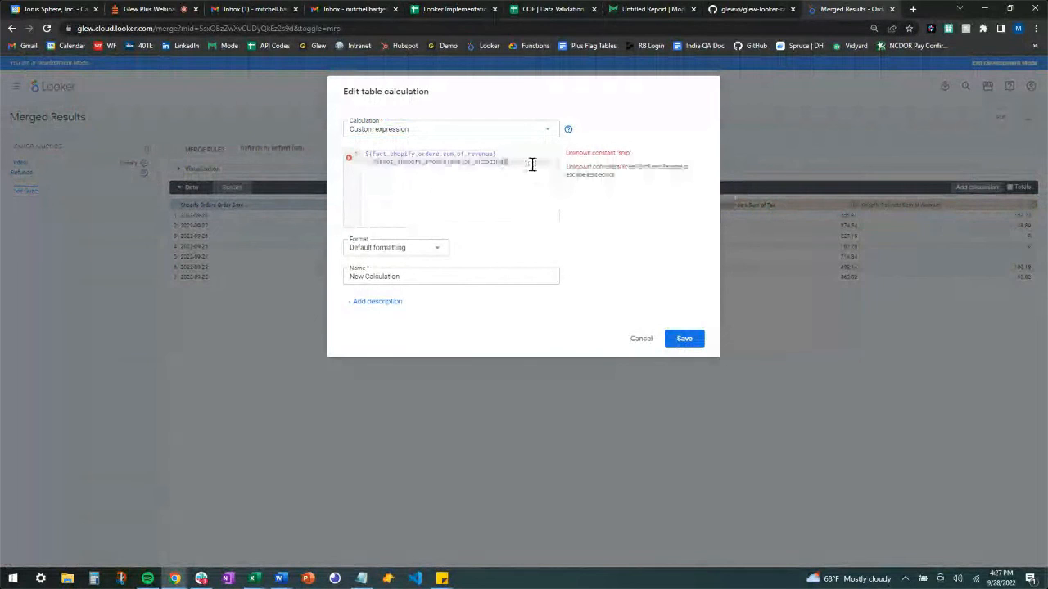
Step: Extend the expression to also subtract the Shopify Orders Sum of Tax and the Shopify Refunds Sum of Amount
{"action": "type", "text": "- s"}
{"action": "type", "text": "a"}
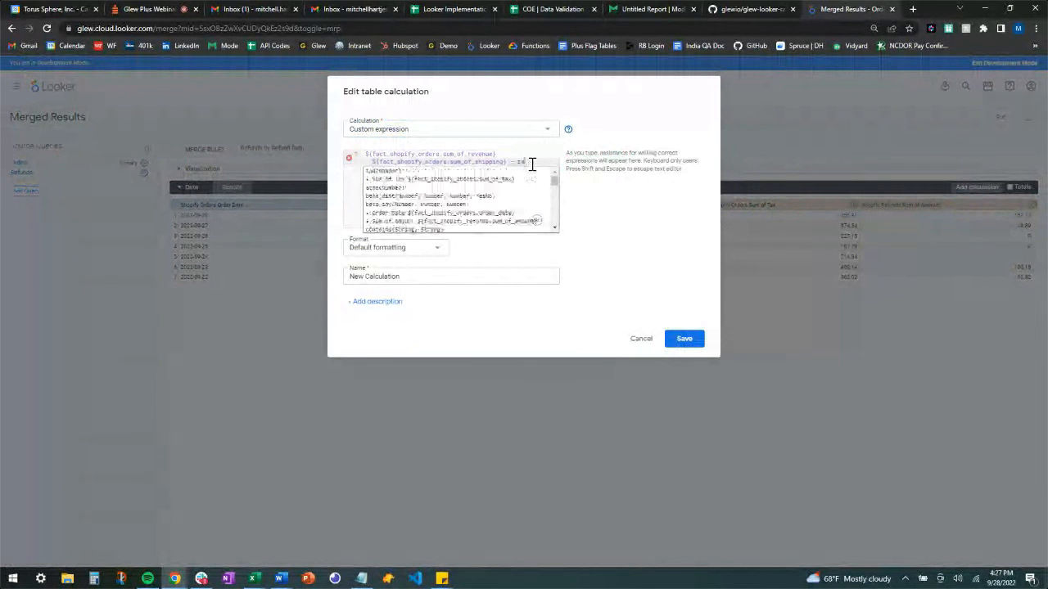
{"action": "type", "text": "x"}
{"action": "left_click", "coordinate": [512, 176]}
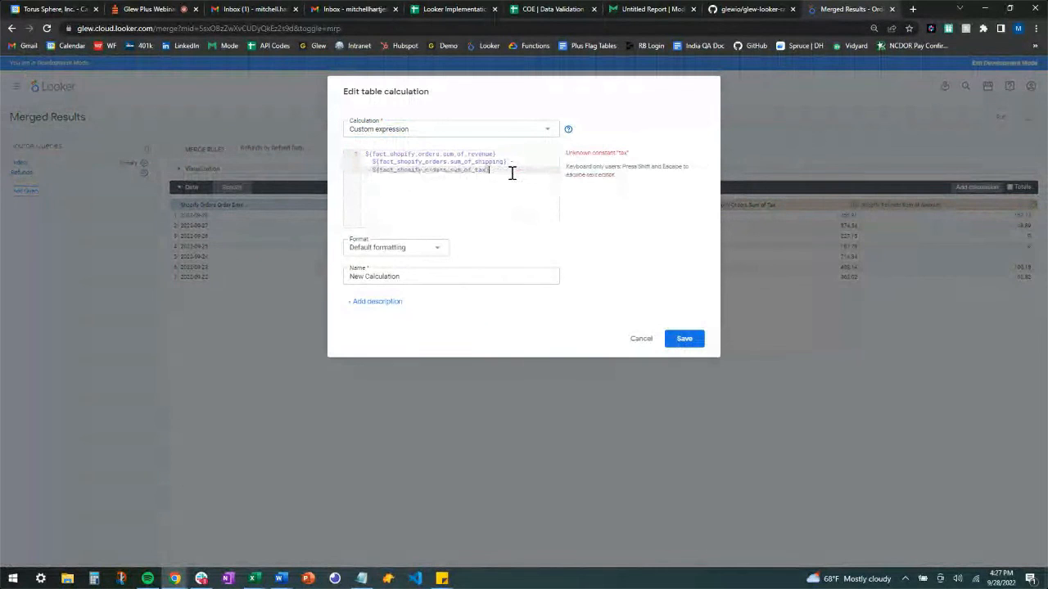
{"action": "type", "text": "- ref"}
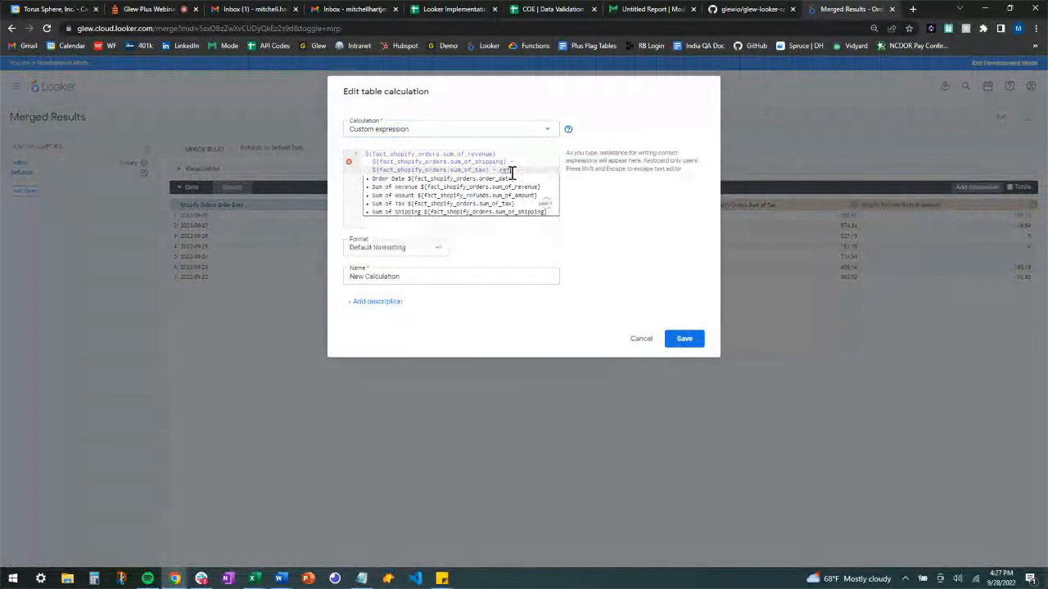
{"action": "key", "text": "BackSpace"}
{"action": "key", "text": "BackSpace"}
{"action": "key", "text": "BackSpace"}
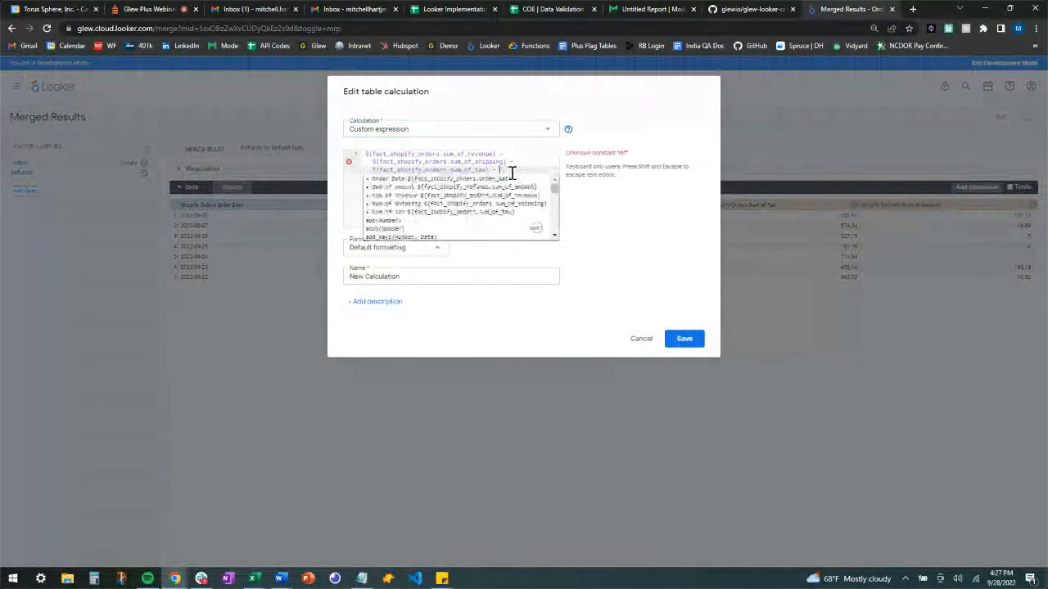
{"action": "type", "text": "amoun"}
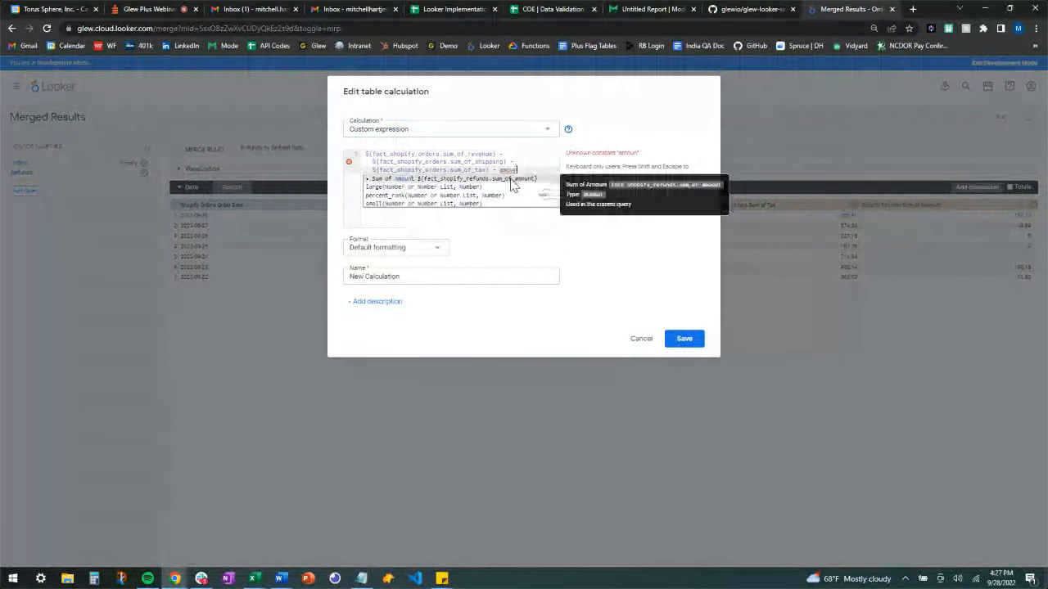
{"action": "left_click", "coordinate": [511, 177]}
Step: Name the calculation Net Revenue, format it as U.S. Dollars with 2 decimals and save it
{"action": "left_click_drag", "start_coordinate": [421, 277], "coordinate": [295, 273]}
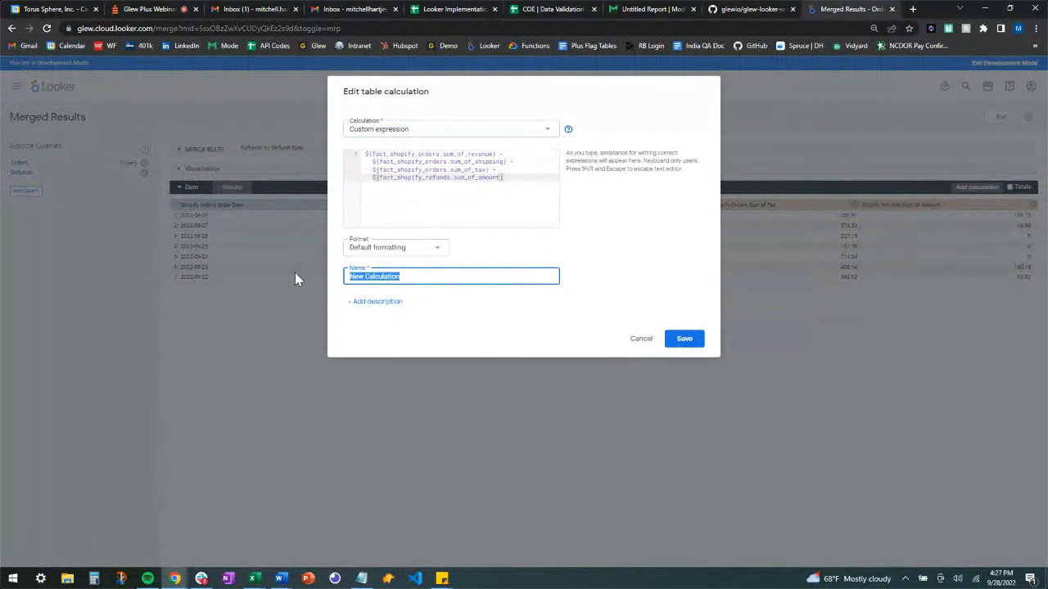
{"action": "type", "text": "Net Revenue"}
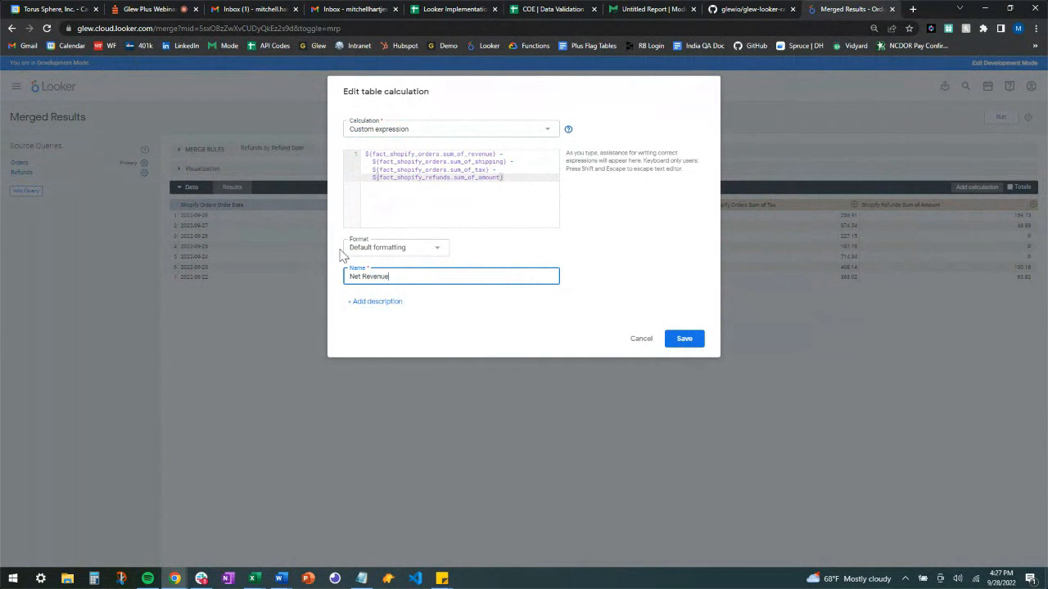
{"action": "left_click", "coordinate": [398, 250]}
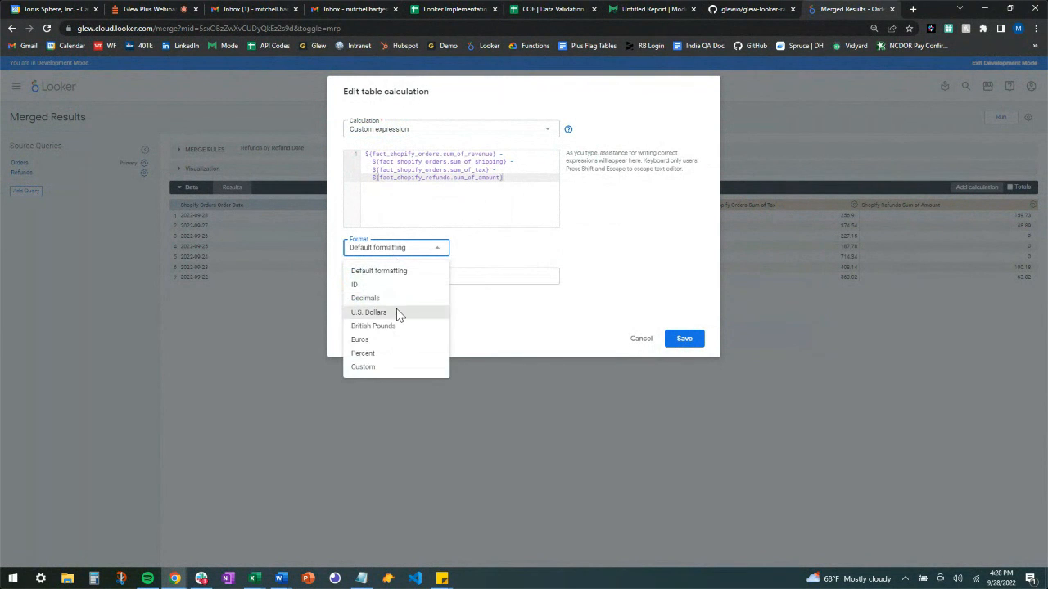
{"action": "left_click", "coordinate": [398, 311]}
{"action": "left_click", "coordinate": [467, 252]}
{"action": "left_click", "coordinate": [483, 287]}
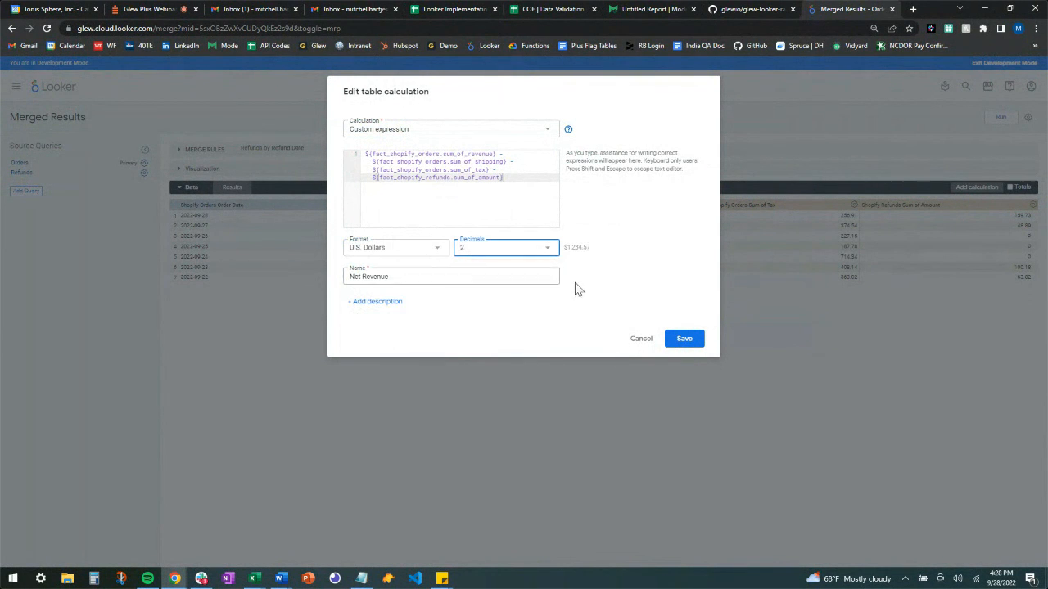
{"action": "left_click", "coordinate": [684, 342]}
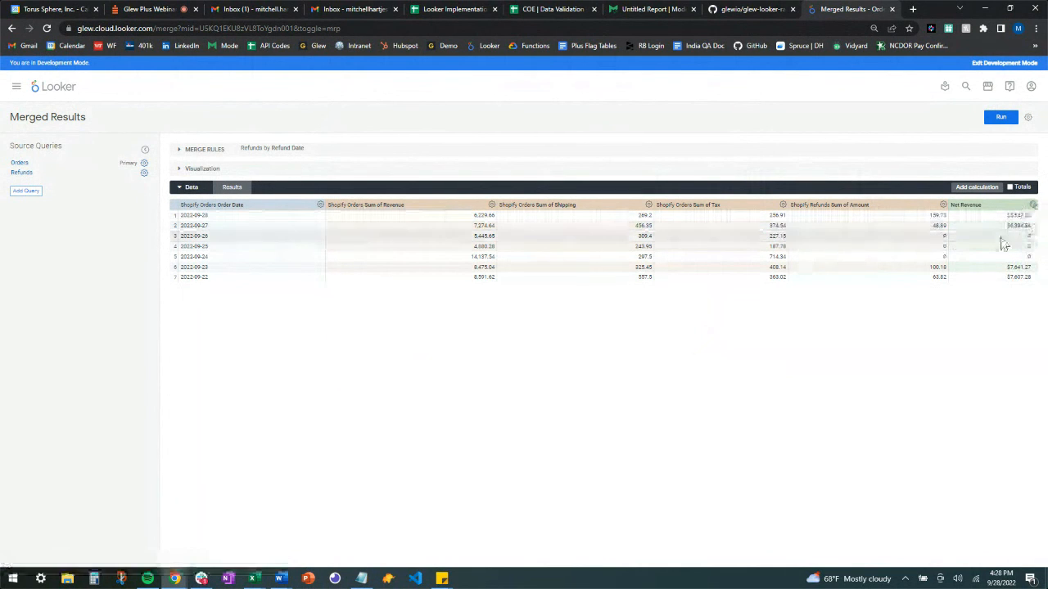
Step: Edit the Net Revenue calculation to wrap the refunds Sum of Amount in coalesce with a fallback of 0, and save it
{"action": "left_click", "coordinate": [1033, 206]}
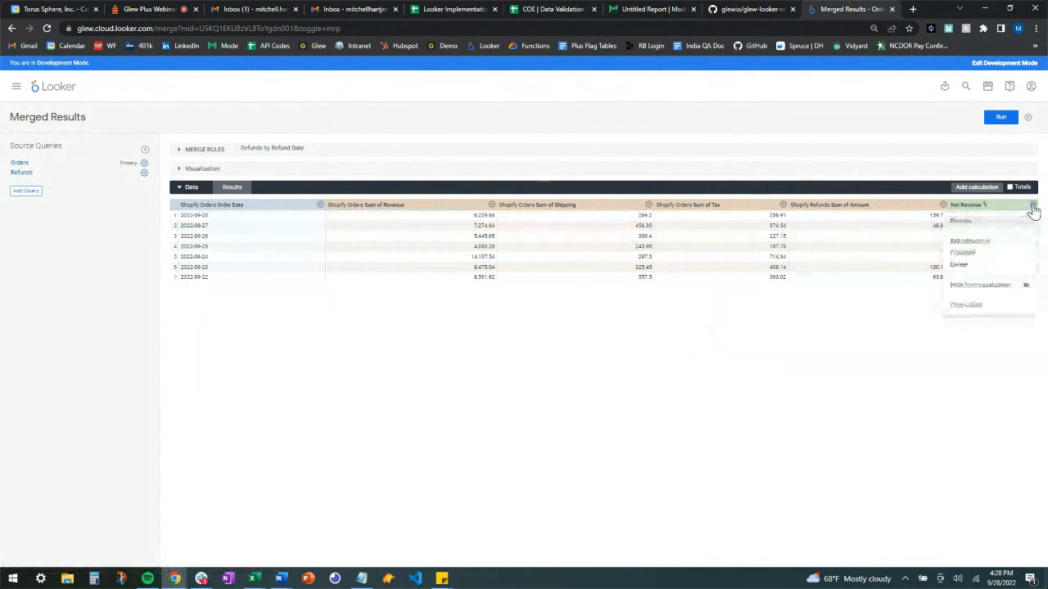
{"action": "left_click", "coordinate": [995, 246]}
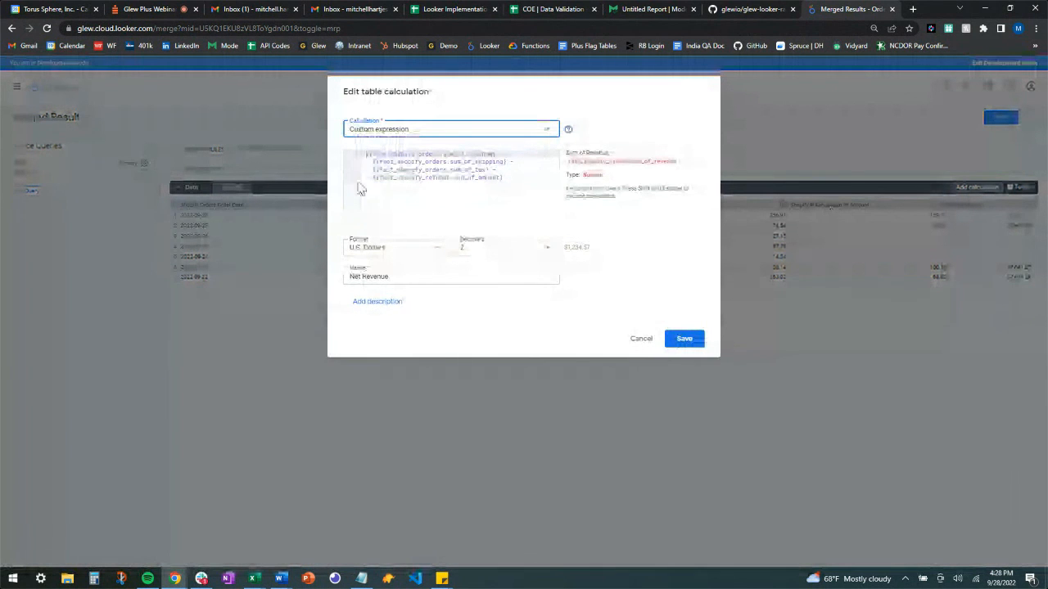
{"action": "type", "text": "coal"}
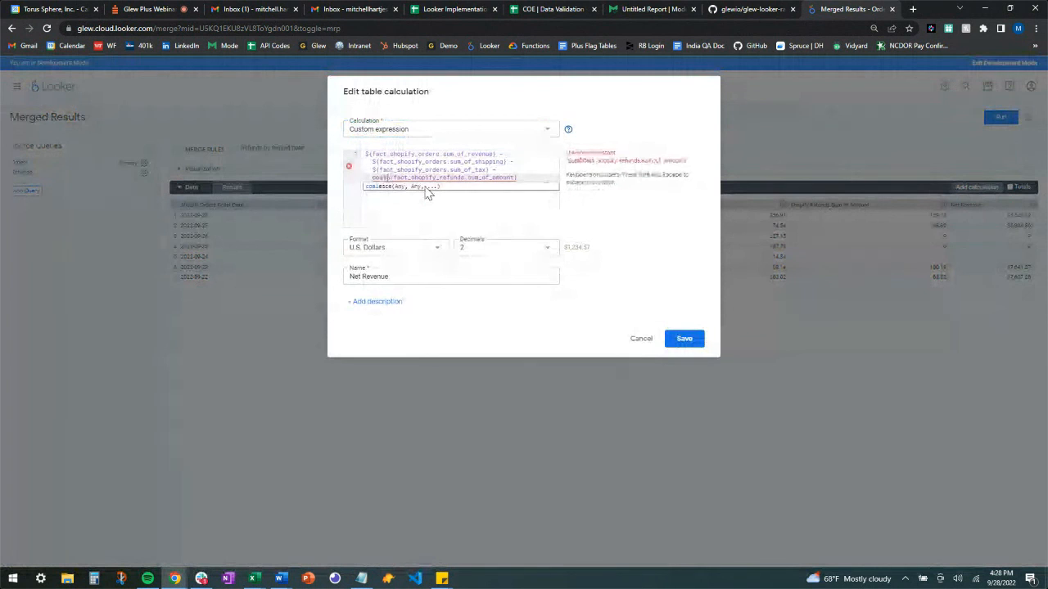
{"action": "left_click", "coordinate": [425, 186]}
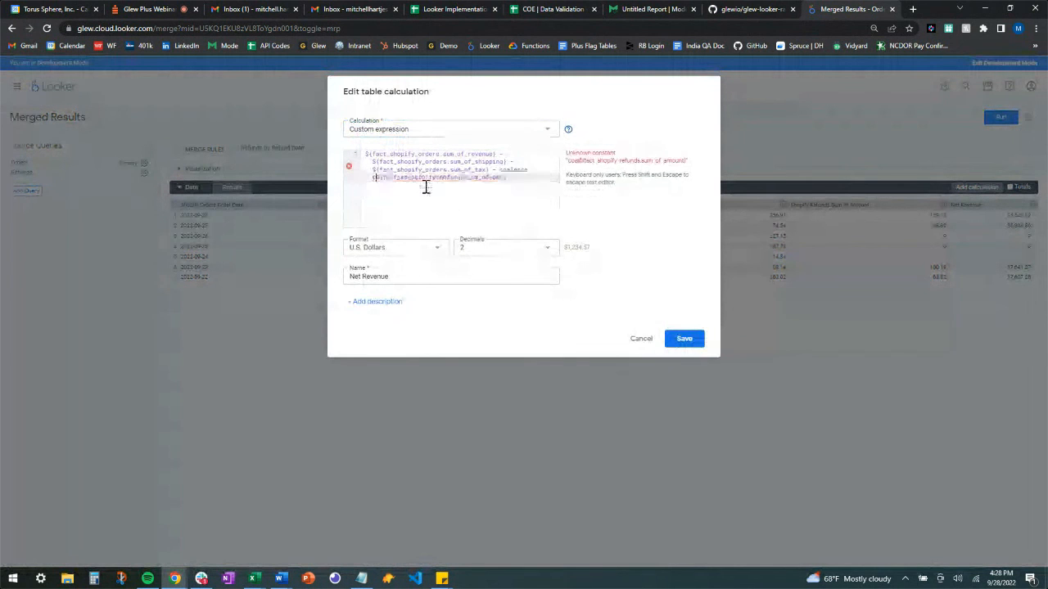
{"action": "left_click", "coordinate": [529, 182]}
{"action": "type", "text": ",0)"}
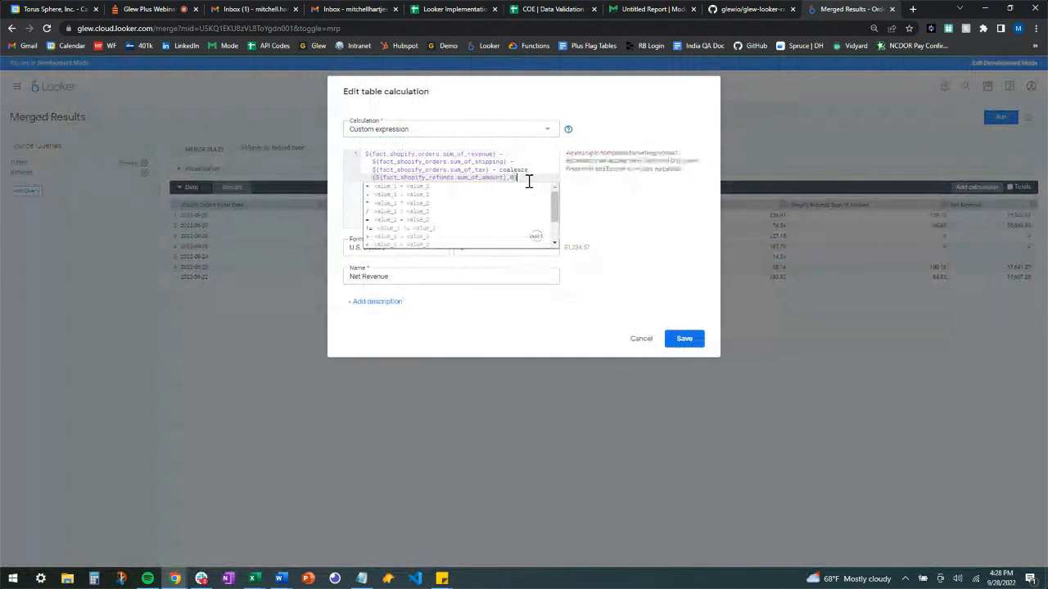
{"action": "key", "text": "Escape"}
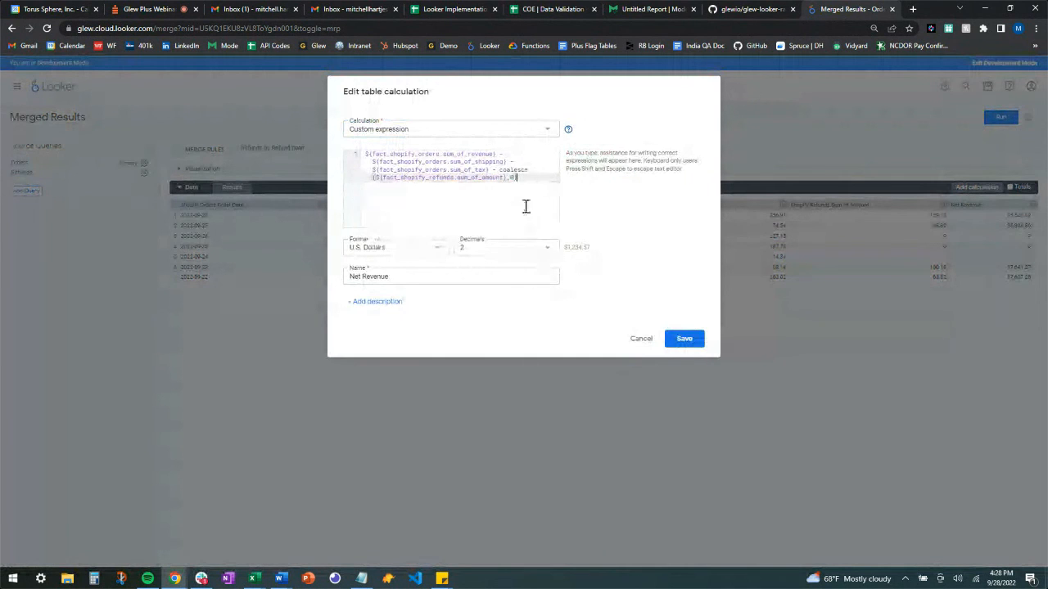
{"action": "left_click", "coordinate": [684, 339]}
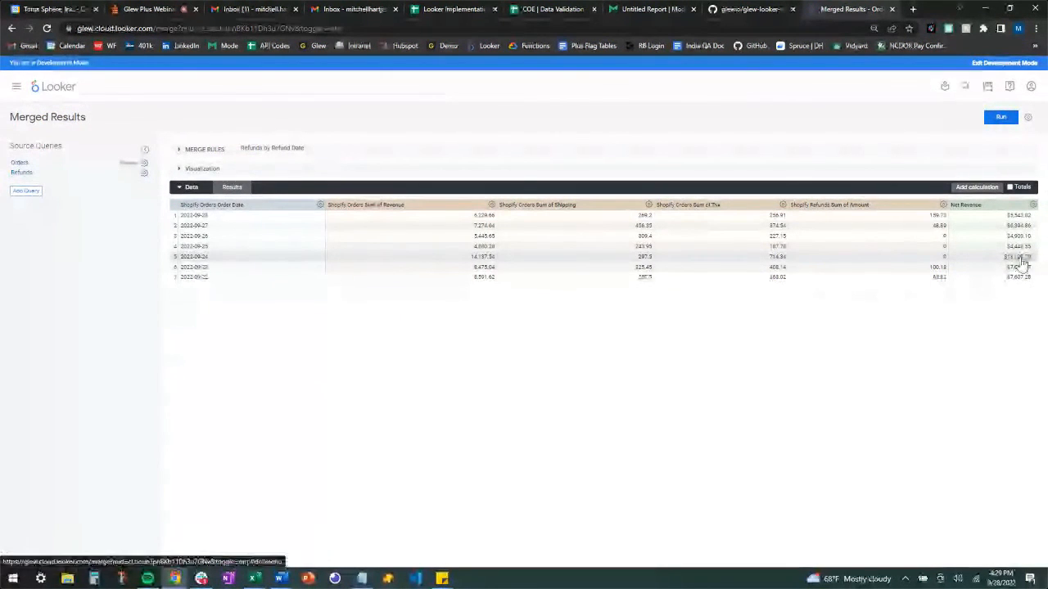
Step: Display the merged results as a column chart and hide Sum of Revenue and Sum of Shipping from the visualization
{"action": "left_click", "coordinate": [180, 169]}
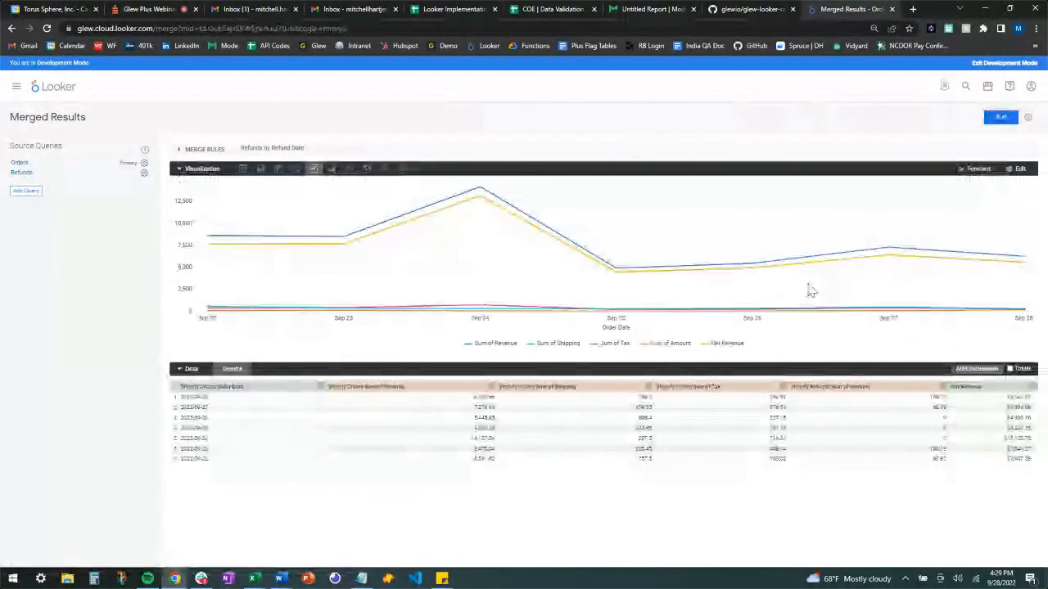
{"action": "left_click", "coordinate": [260, 170]}
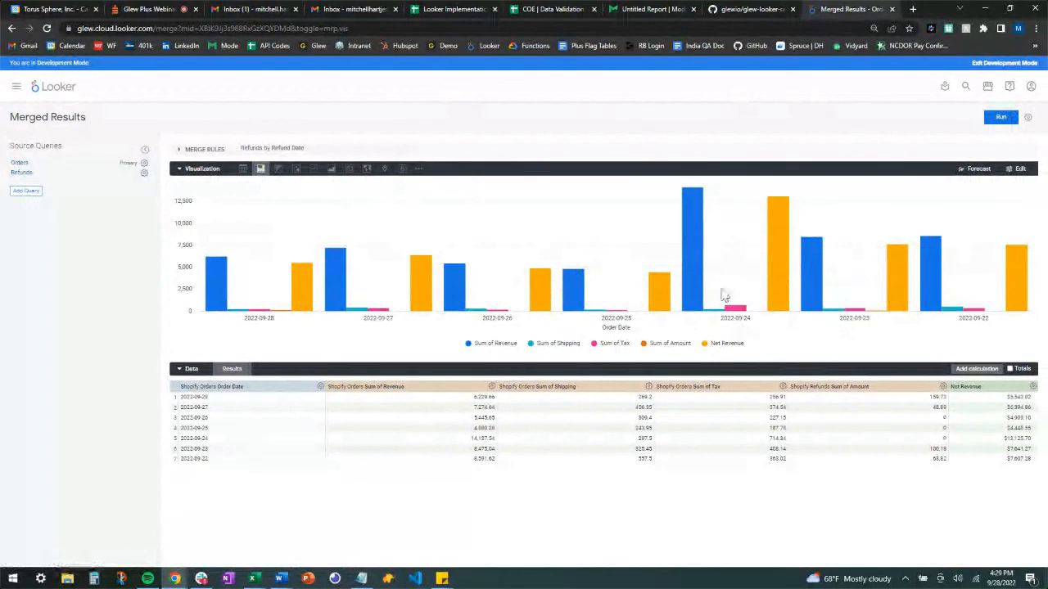
{"action": "left_click", "coordinate": [491, 387]}
{"action": "left_click", "coordinate": [481, 404]}
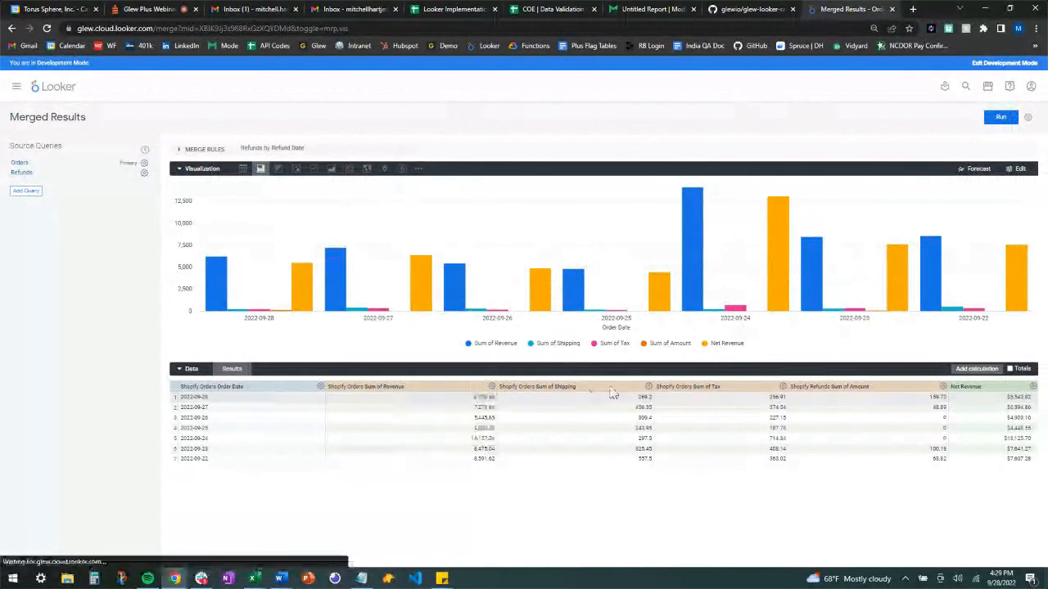
{"action": "left_click", "coordinate": [655, 386]}
{"action": "left_click", "coordinate": [637, 405]}
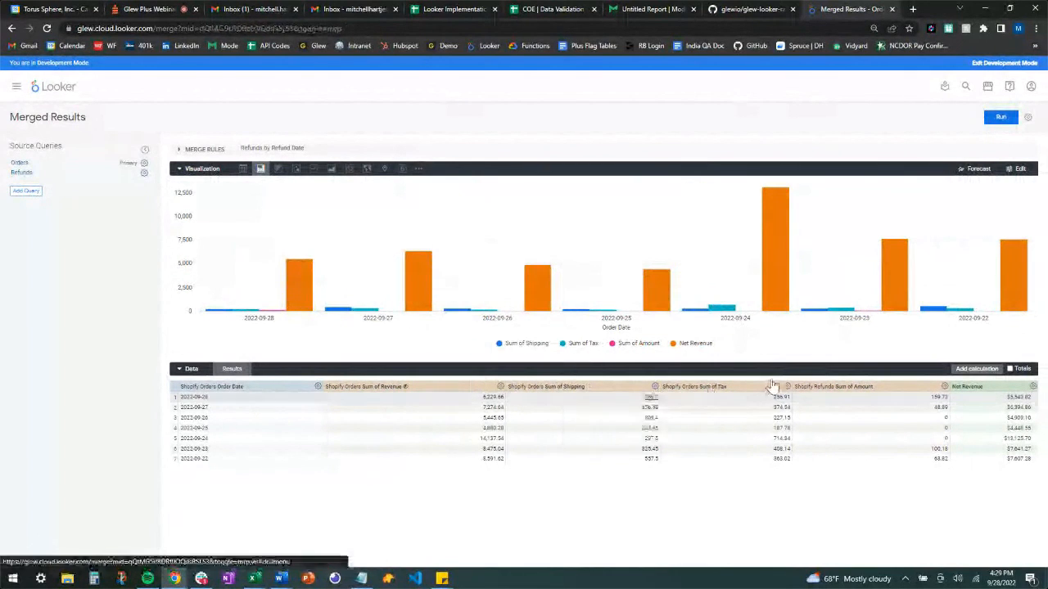
Step: Hide Sum of Tax and the refunds Sum of Amount from the visualization and change it to an area chart
{"action": "left_click", "coordinate": [791, 386]}
{"action": "left_click", "coordinate": [778, 404]}
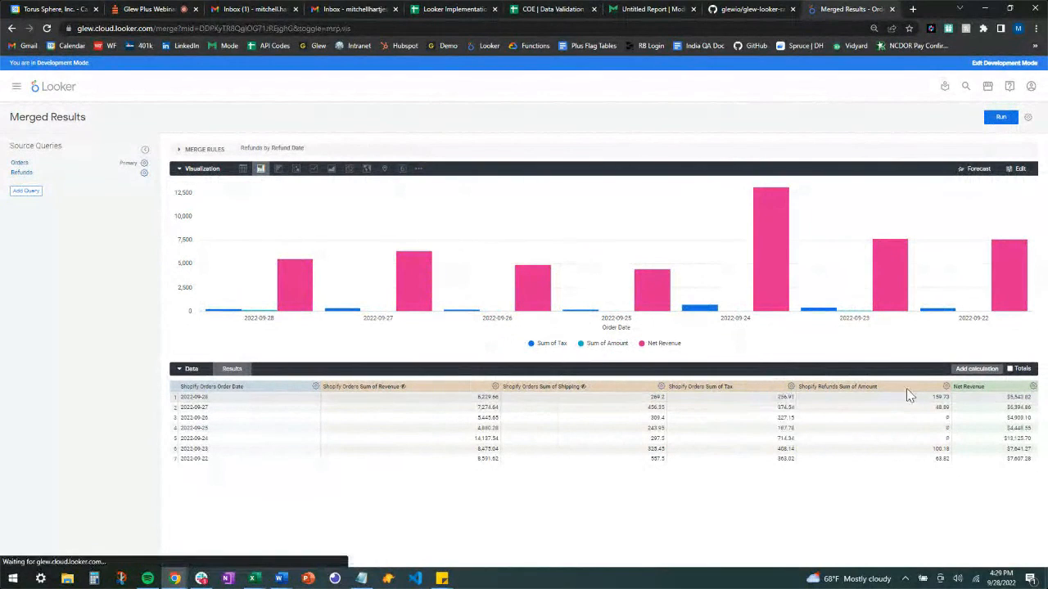
{"action": "left_click", "coordinate": [948, 387]}
{"action": "left_click", "coordinate": [940, 410]}
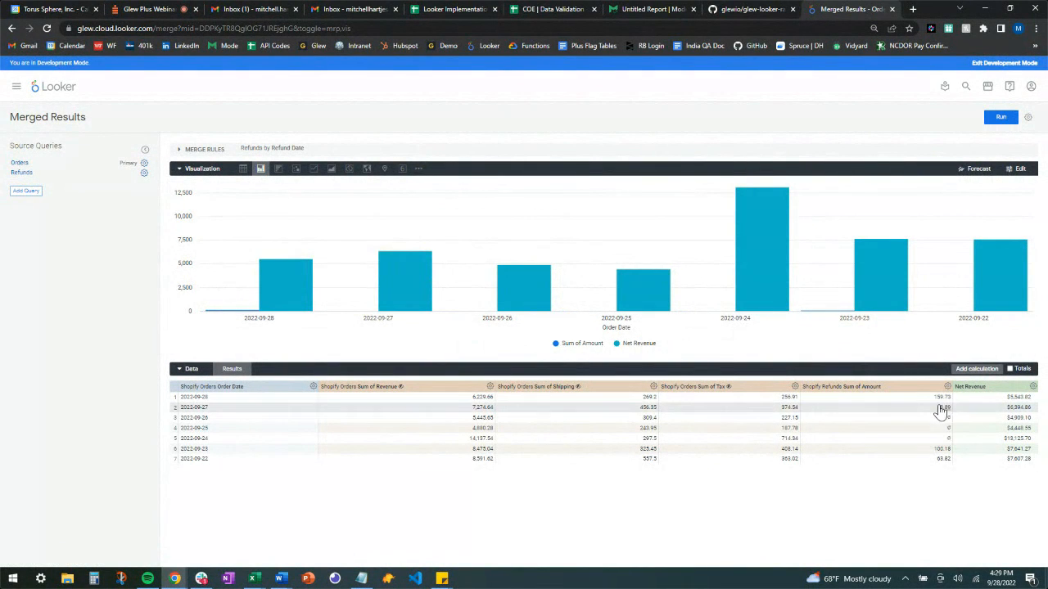
{"action": "left_click", "coordinate": [314, 171]}
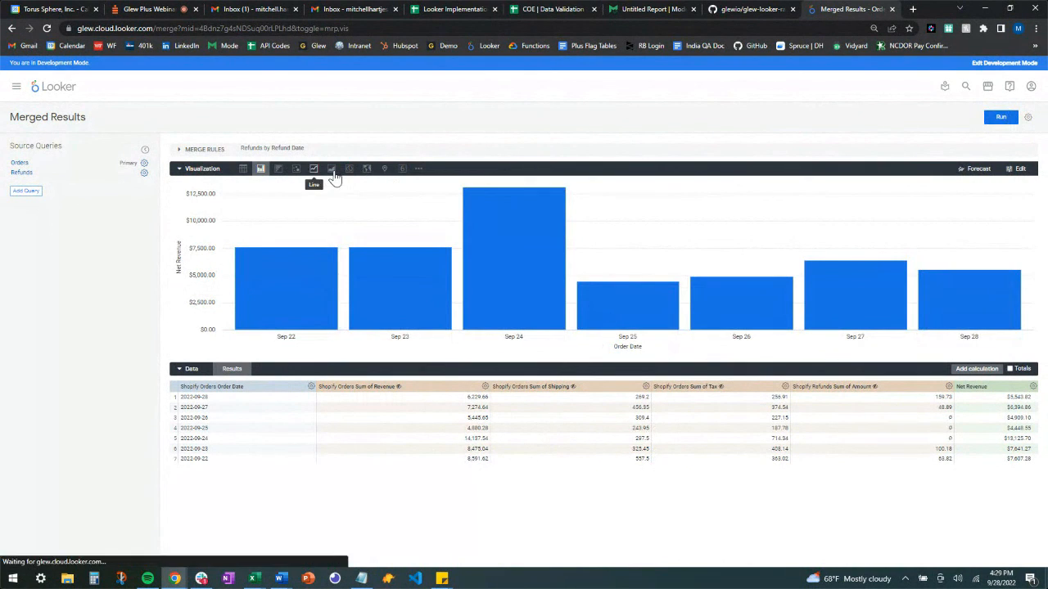
{"action": "left_click", "coordinate": [331, 171]}
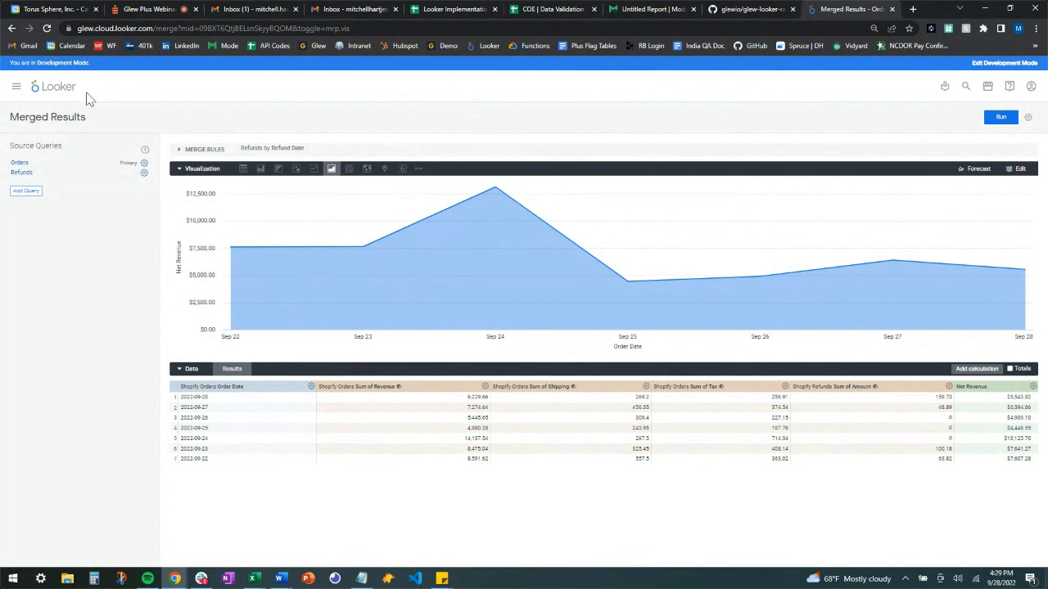
Step: Open the Shopify Orders Explore and expand its Glew Accounts fields
{"action": "left_click", "coordinate": [16, 87]}
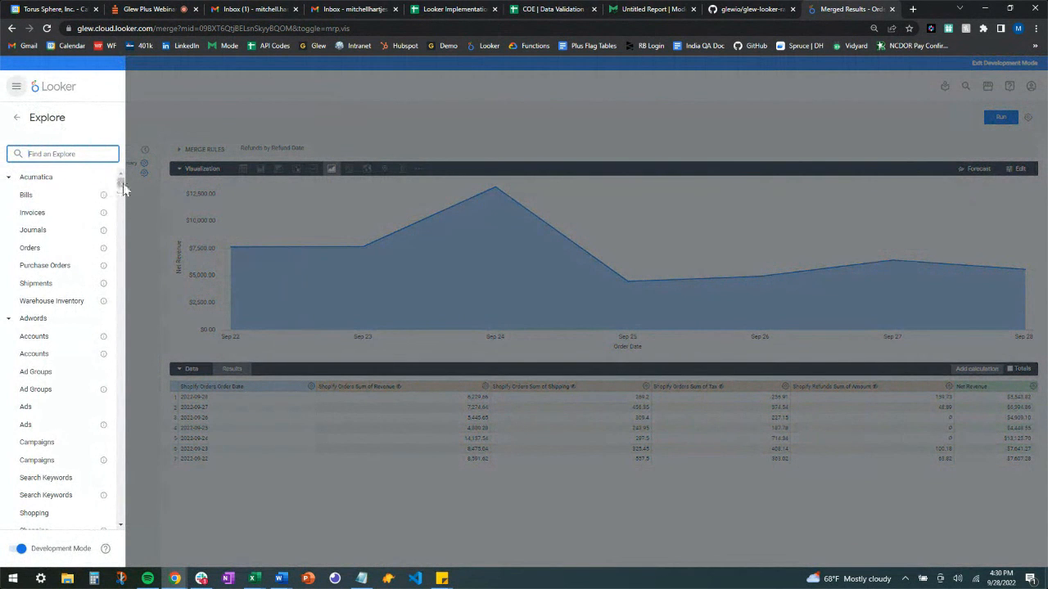
{"action": "left_click_drag", "start_coordinate": [121, 186], "coordinate": [128, 469]}
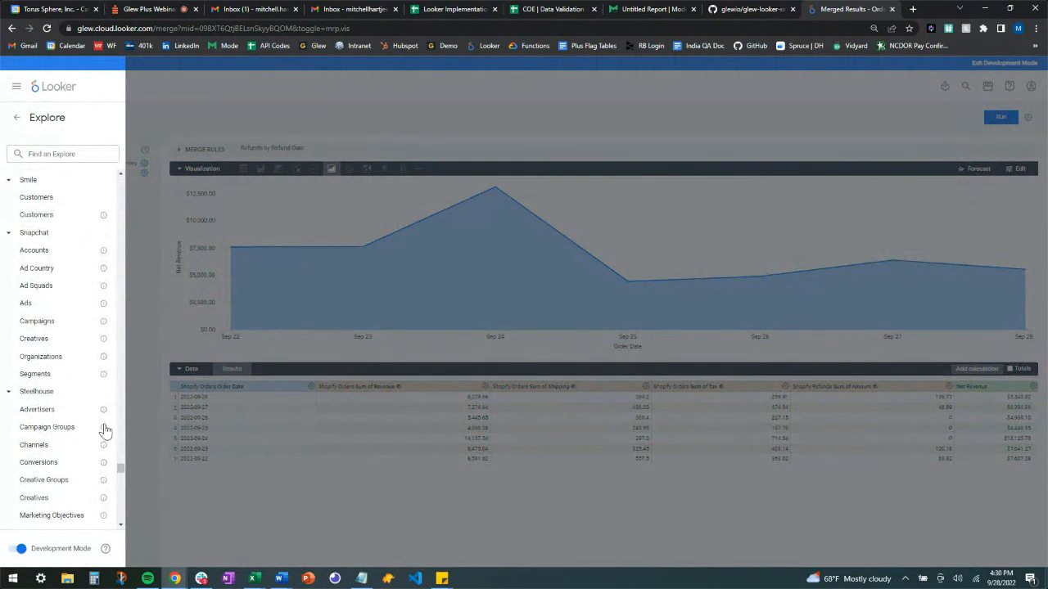
{"action": "scroll", "coordinate": [70, 352], "scroll_direction": "up", "scroll_amount": 5}
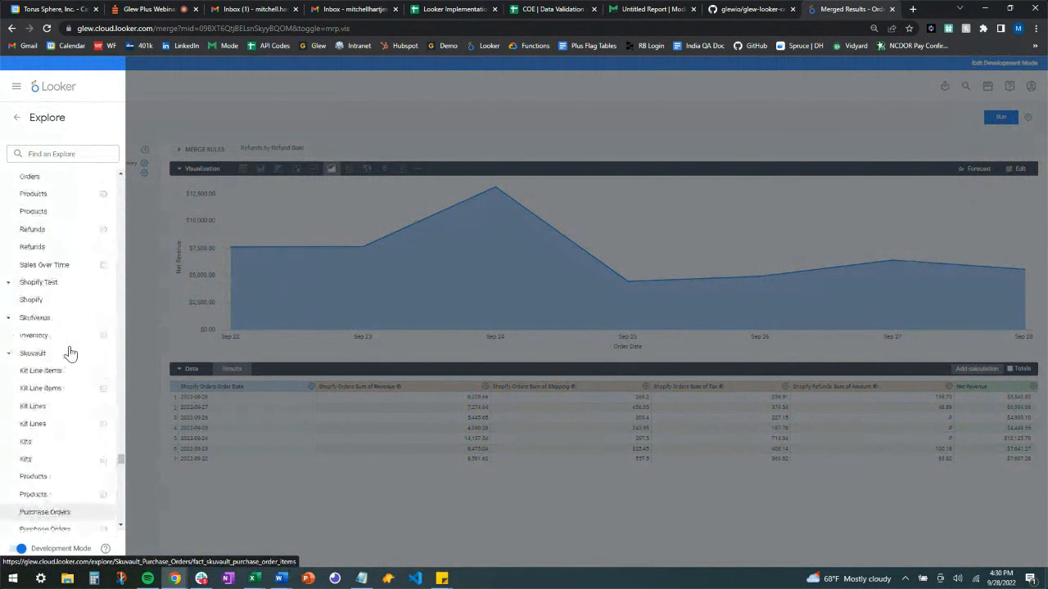
{"action": "scroll", "coordinate": [71, 352], "scroll_direction": "up", "scroll_amount": 1}
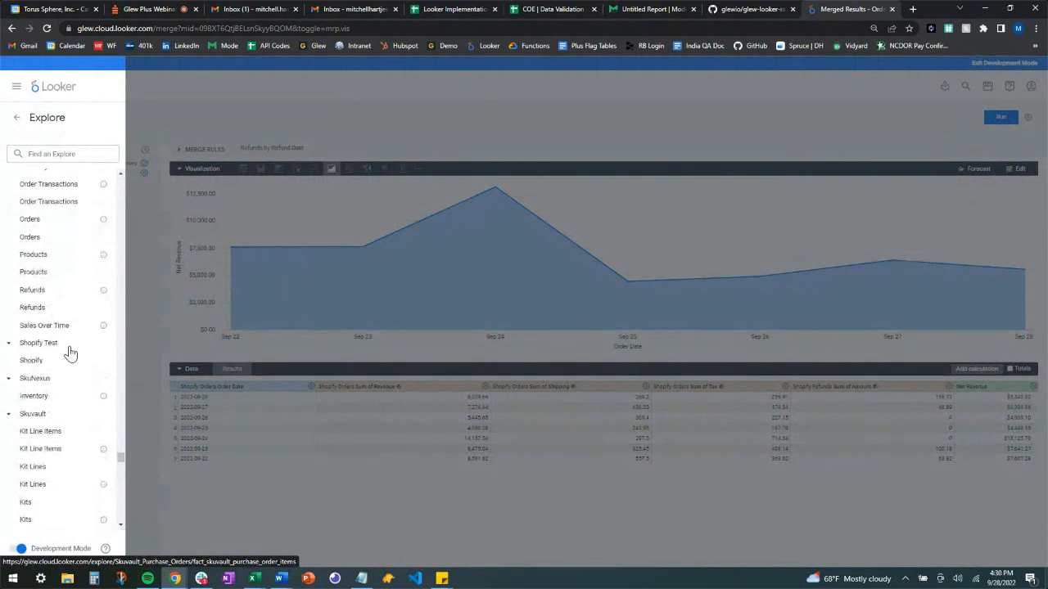
{"action": "left_click", "coordinate": [52, 227]}
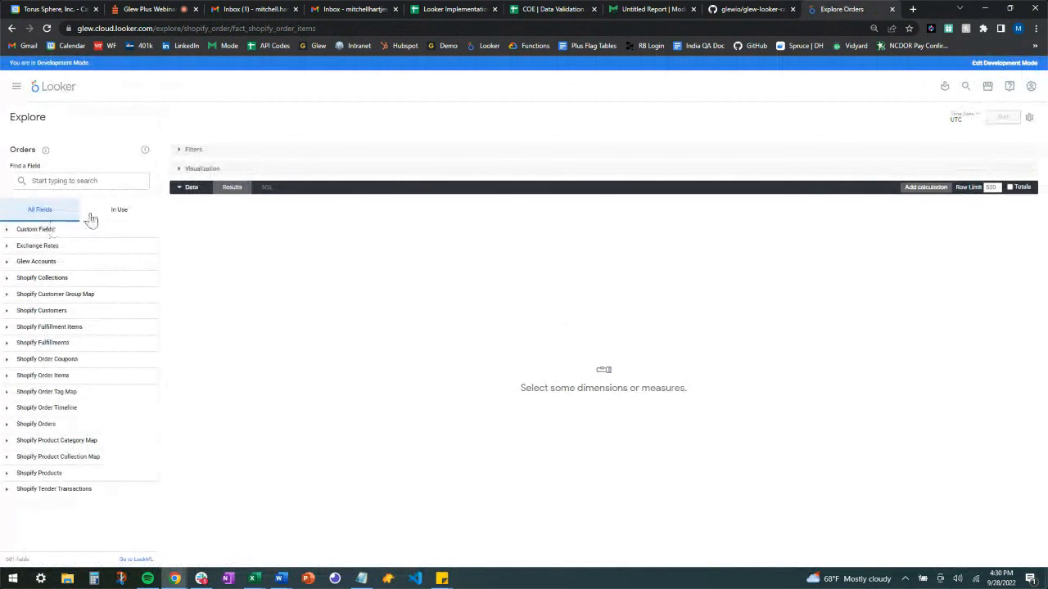
{"action": "left_click", "coordinate": [7, 262]}
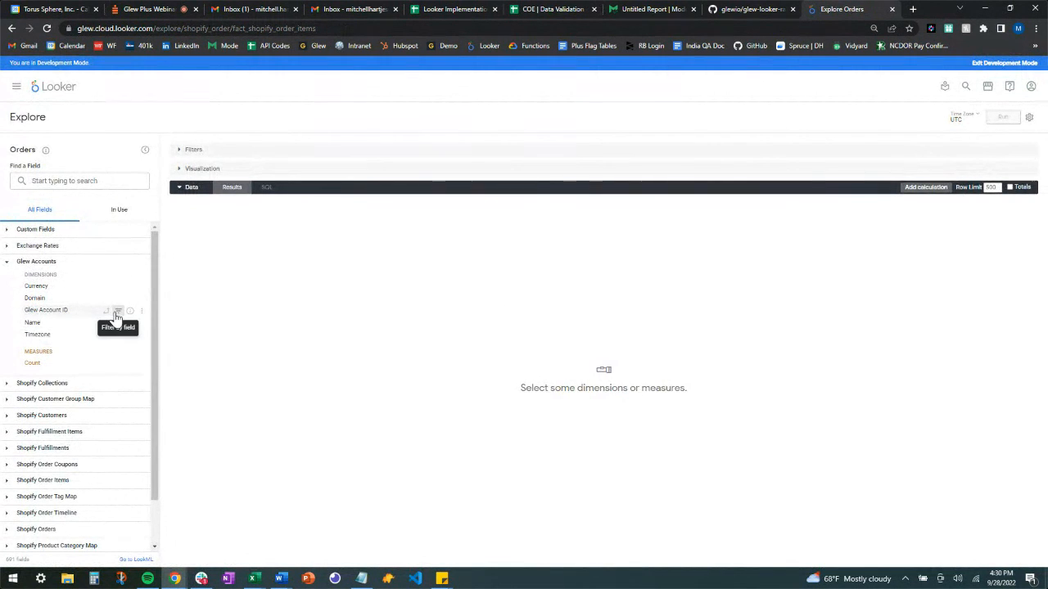
Step: Filter the Orders Explore by Glew Account ID equal to the account's ID, and collapse the Glew Accounts fields
{"action": "left_click", "coordinate": [117, 312]}
{"action": "left_click", "coordinate": [462, 172]}
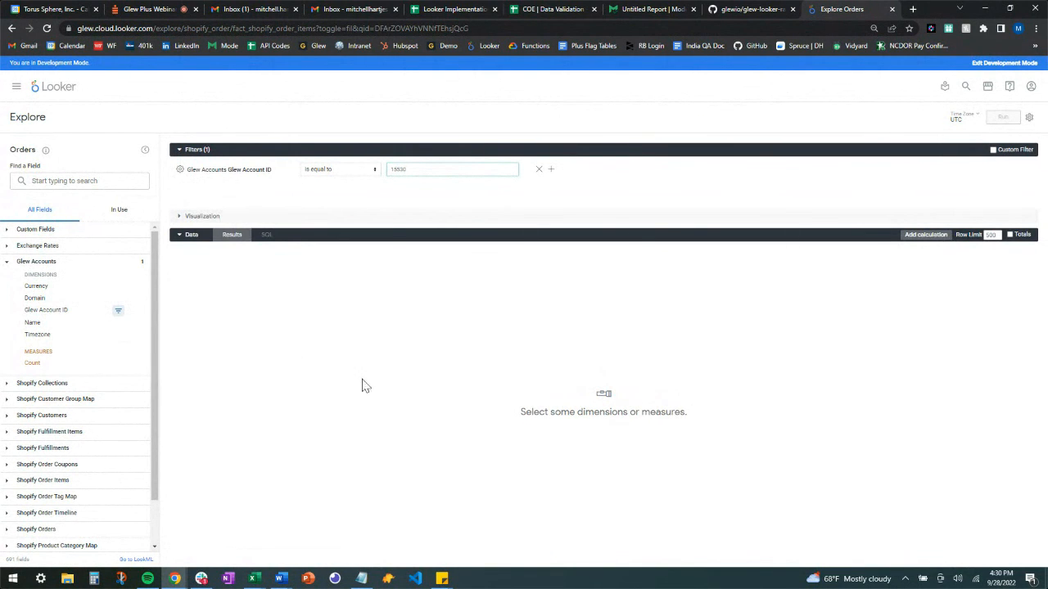
{"action": "key", "text": "Return"}
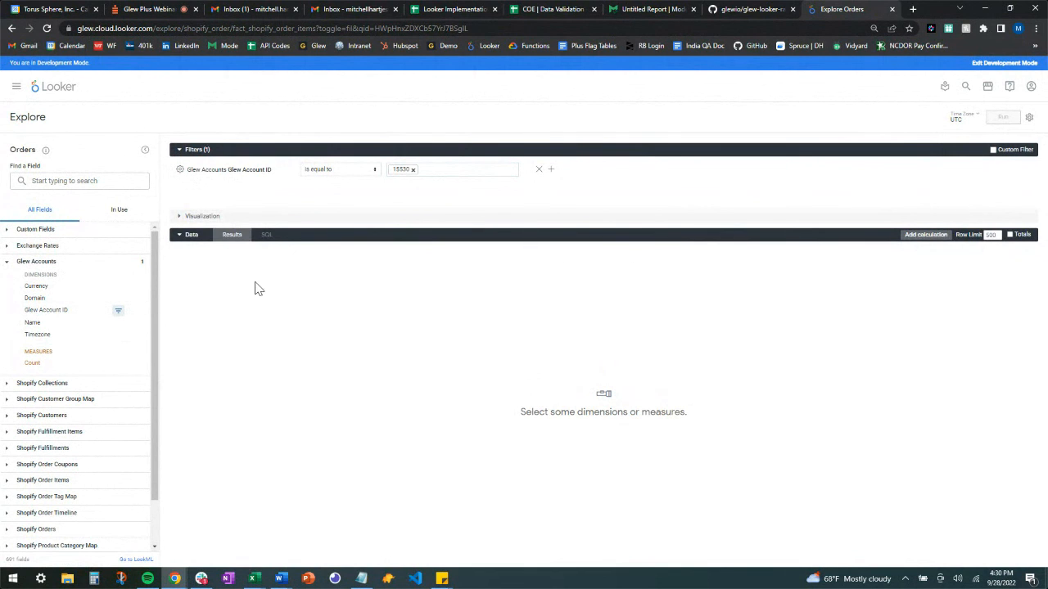
{"action": "left_click", "coordinate": [8, 262]}
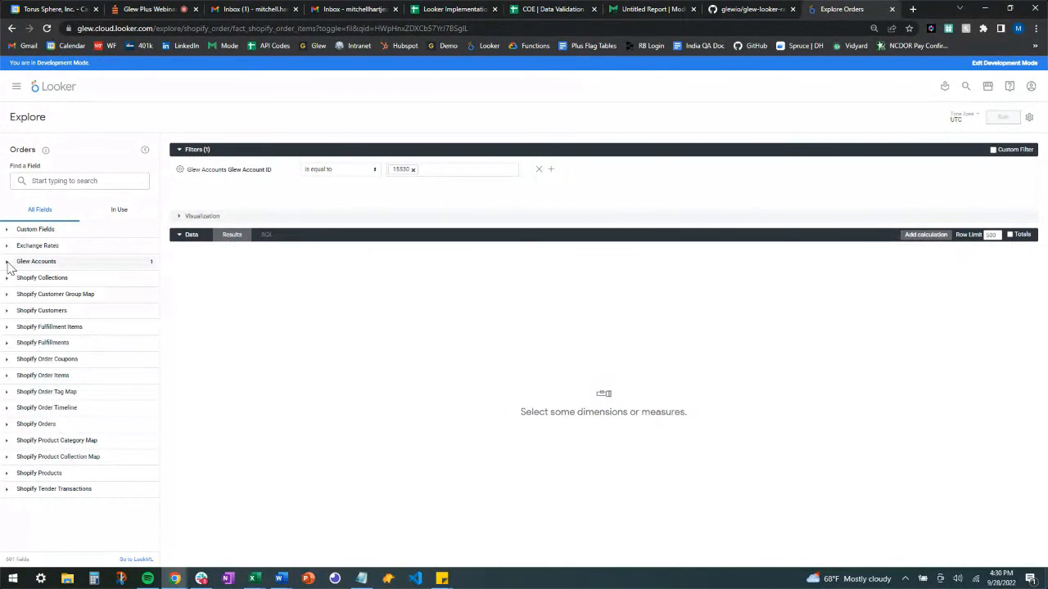
Step: Add the Shopify Orders Order Date as a dimension and filter it to the past 7 days
{"action": "left_click", "coordinate": [8, 425]}
{"action": "scroll", "coordinate": [76, 409], "scroll_direction": "down", "scroll_amount": 5}
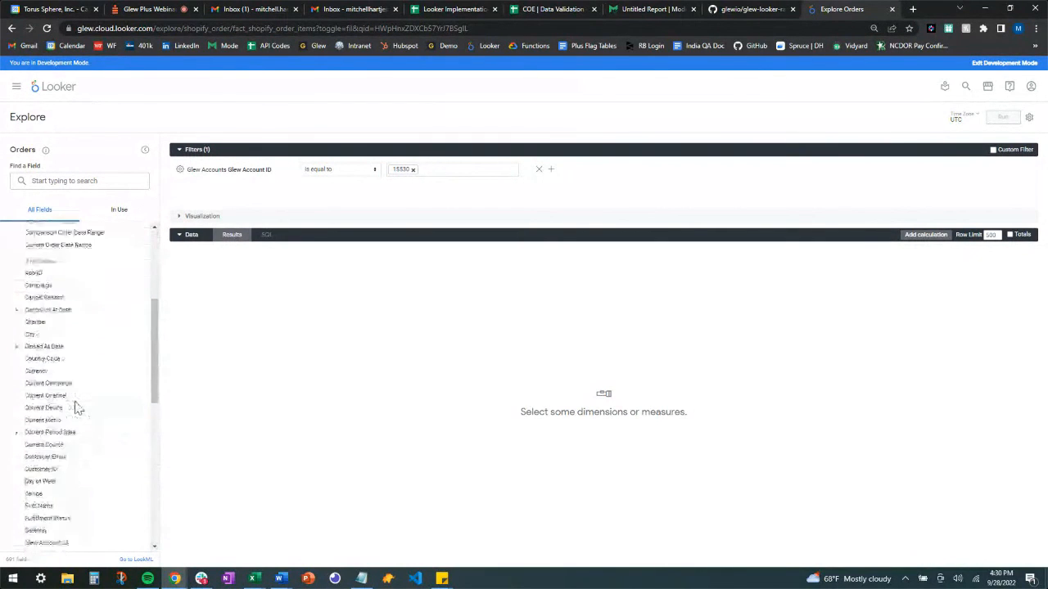
{"action": "scroll", "coordinate": [30, 444], "scroll_direction": "down", "scroll_amount": 3}
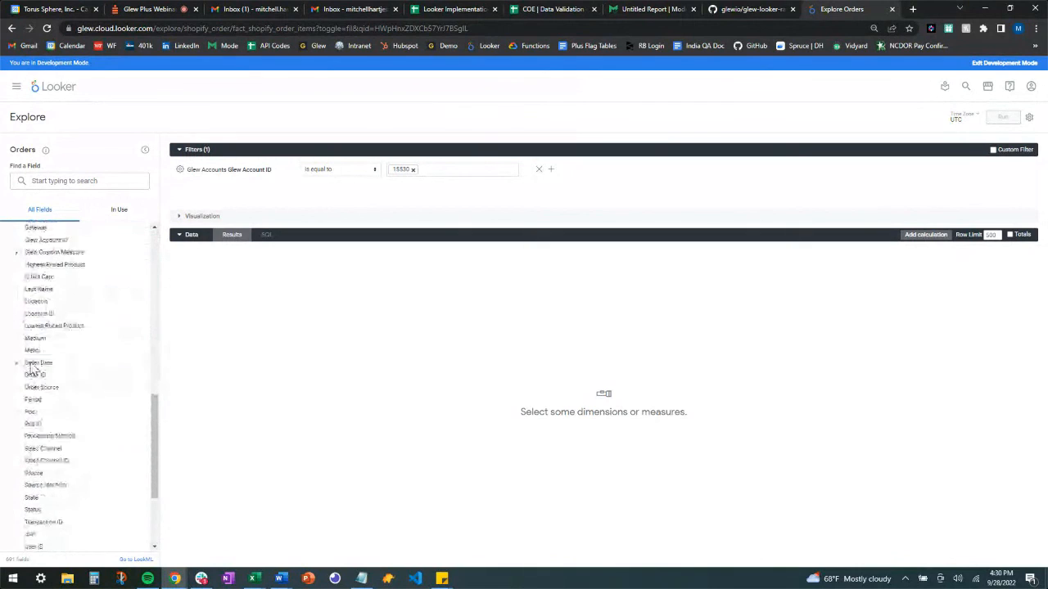
{"action": "left_click", "coordinate": [20, 363]}
{"action": "left_click", "coordinate": [40, 375]}
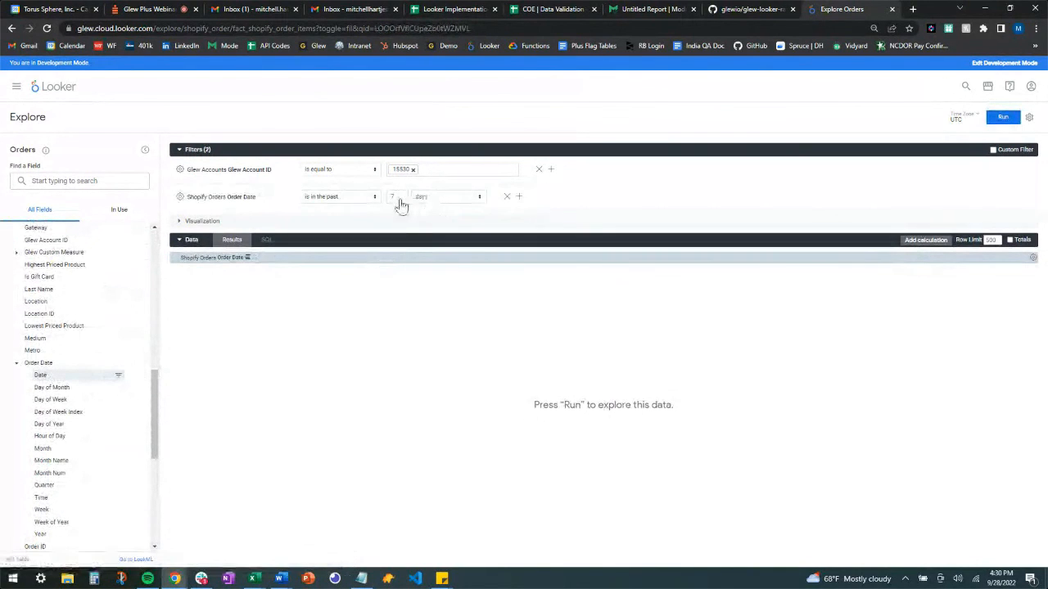
{"action": "left_click", "coordinate": [17, 365]}
Step: Add the Number of Orders standard measure from Shopify Orders to the query and collapse the Shopify Orders fields
{"action": "scroll", "coordinate": [70, 374], "scroll_direction": "down", "scroll_amount": 3}
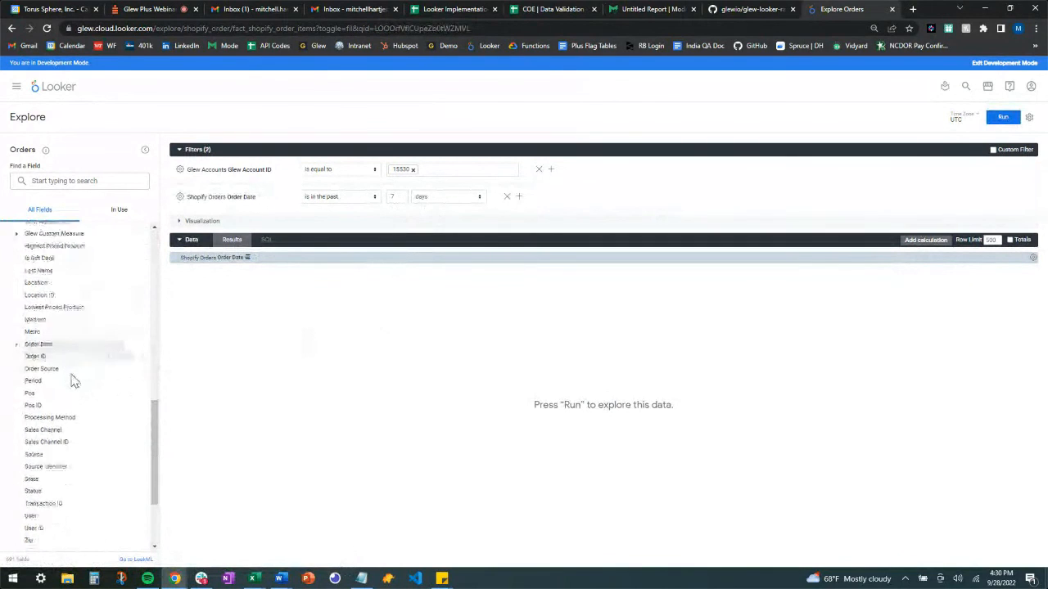
{"action": "left_click", "coordinate": [18, 475]}
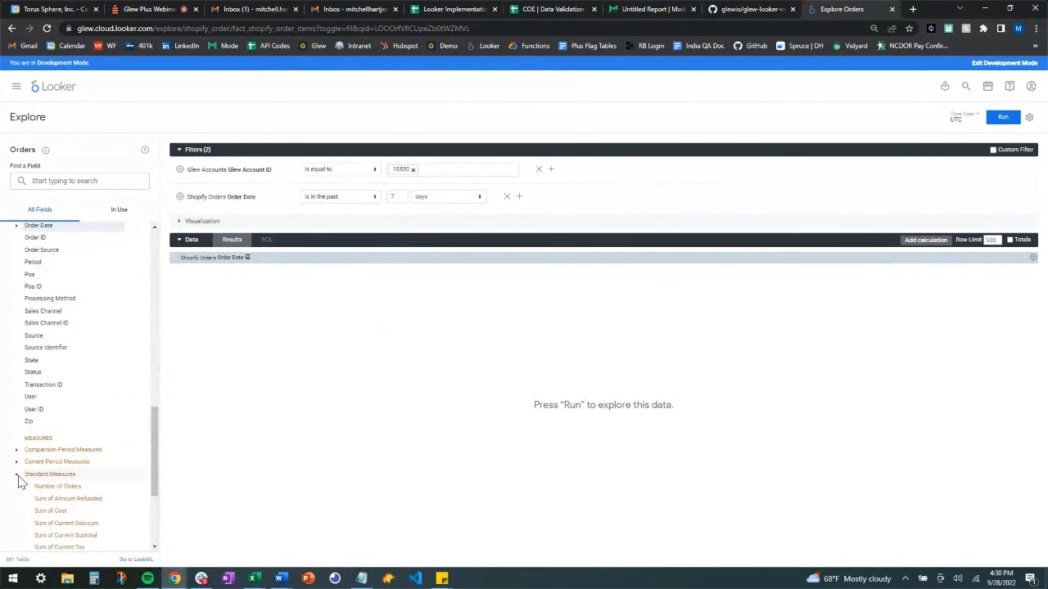
{"action": "left_click", "coordinate": [60, 486]}
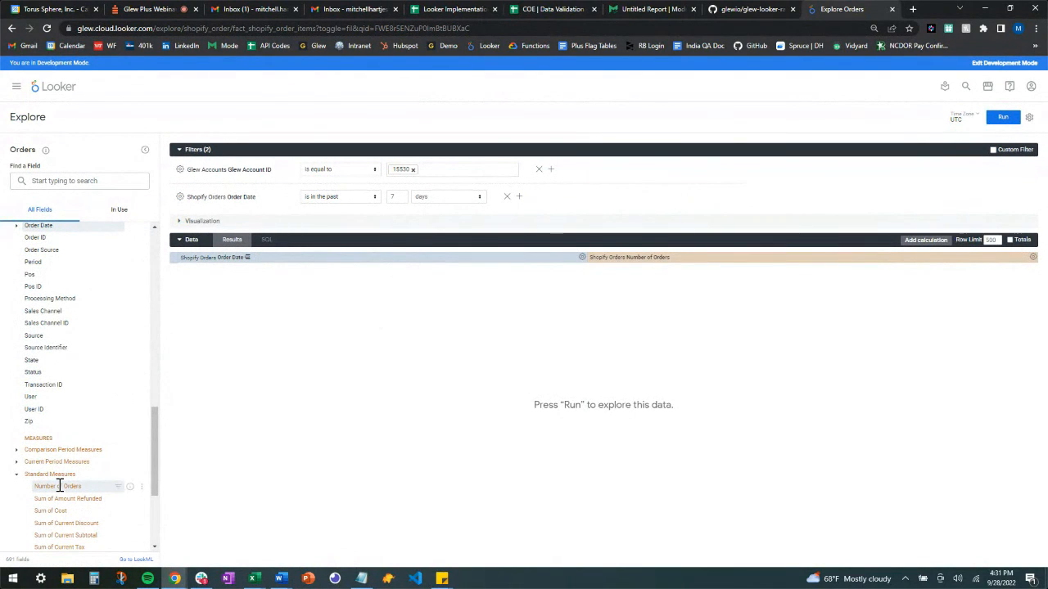
{"action": "scroll", "coordinate": [109, 438], "scroll_direction": "up", "scroll_amount": 5}
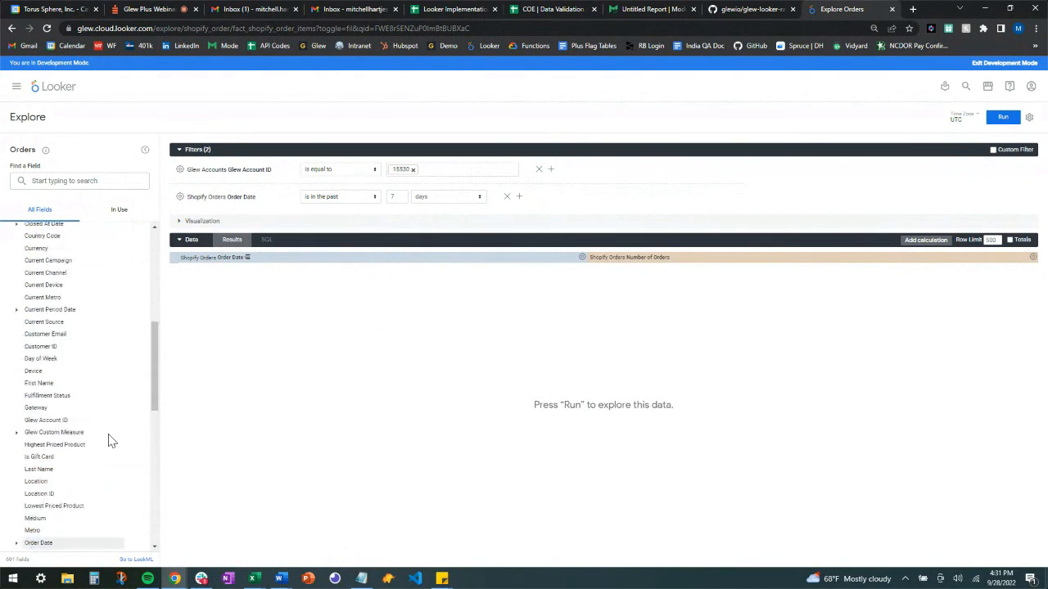
{"action": "scroll", "coordinate": [110, 438], "scroll_direction": "up", "scroll_amount": 5}
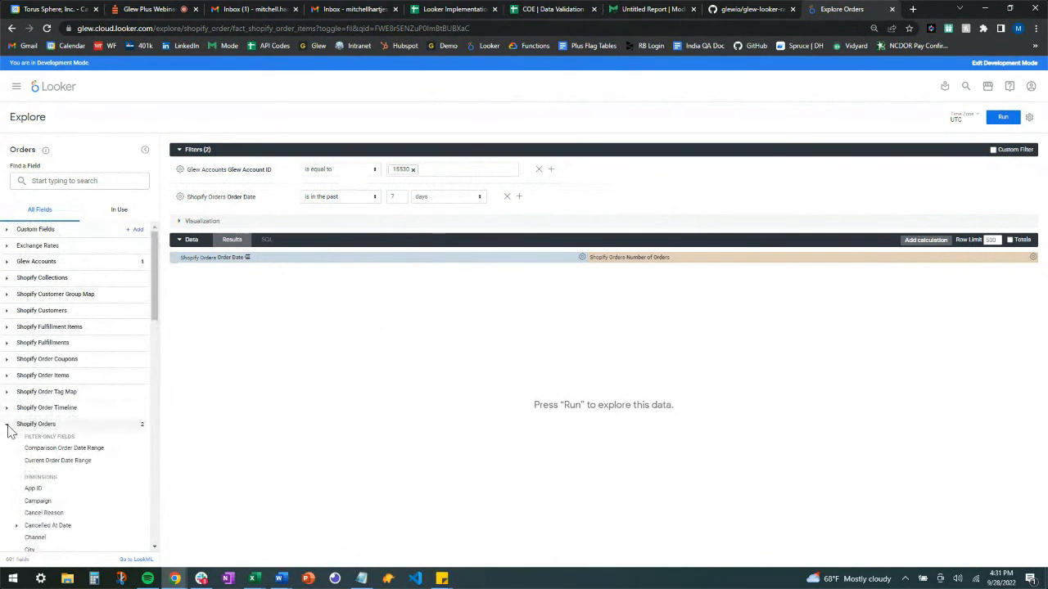
{"action": "left_click", "coordinate": [8, 425]}
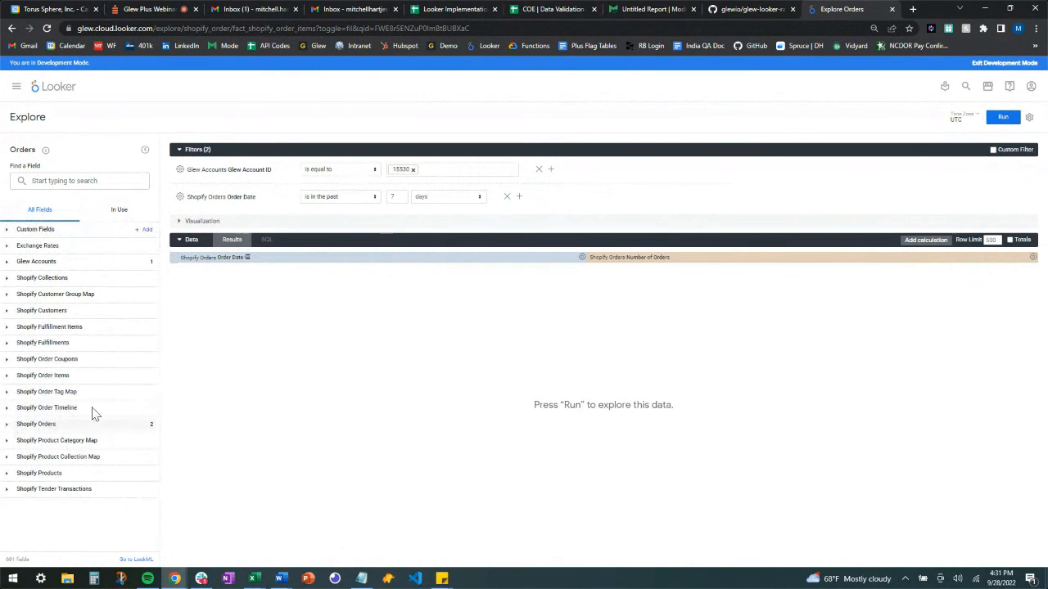
Step: Filter by Shopify Order Timeline Order Number equal to 1 and run the query
{"action": "left_click", "coordinate": [7, 409]}
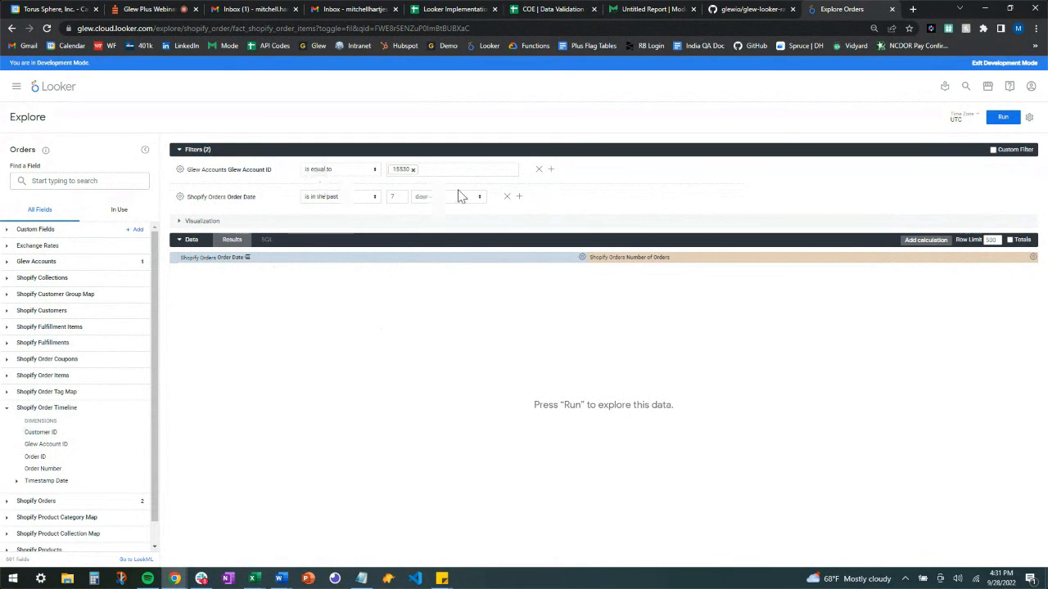
{"action": "left_click", "coordinate": [118, 469]}
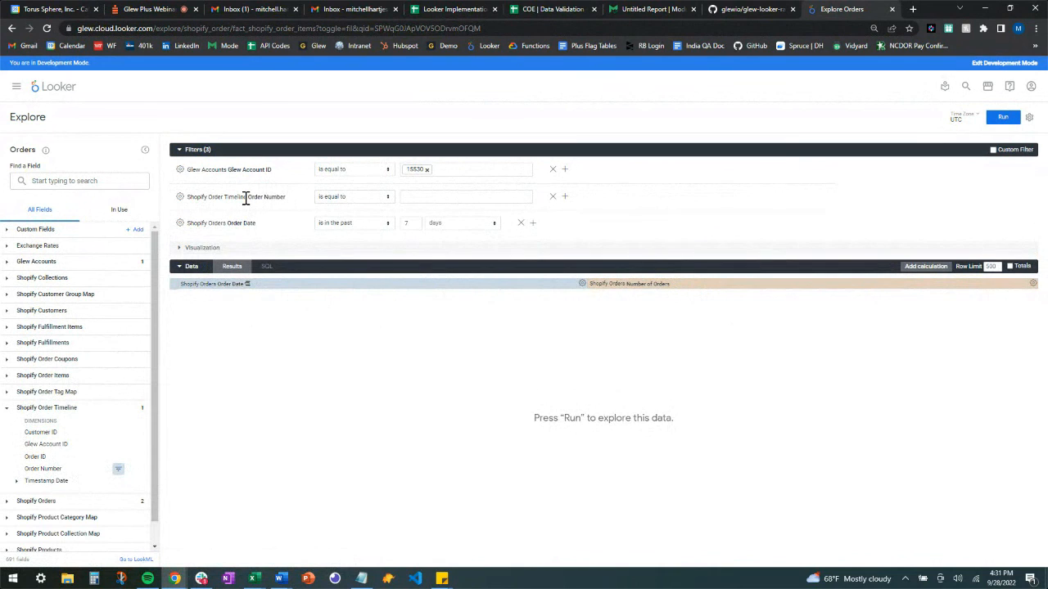
{"action": "left_click", "coordinate": [427, 197]}
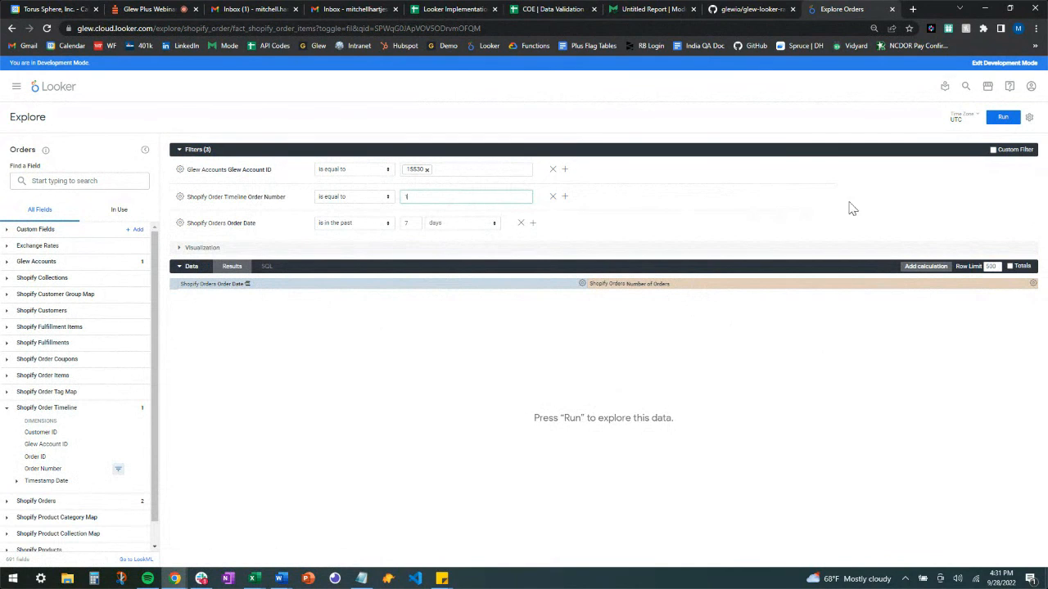
{"action": "left_click", "coordinate": [900, 204]}
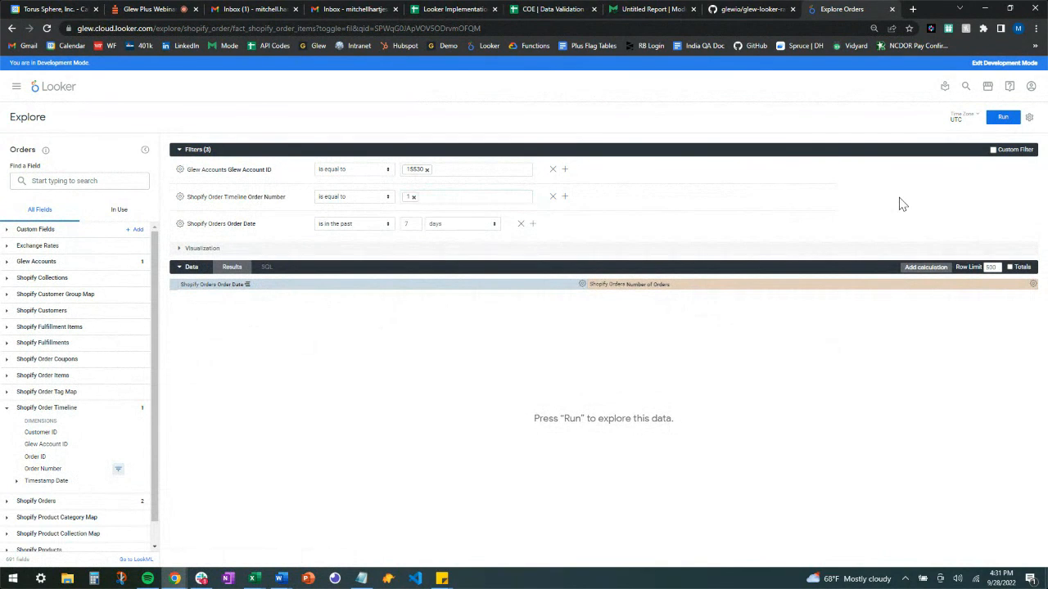
{"action": "left_click", "coordinate": [1002, 118]}
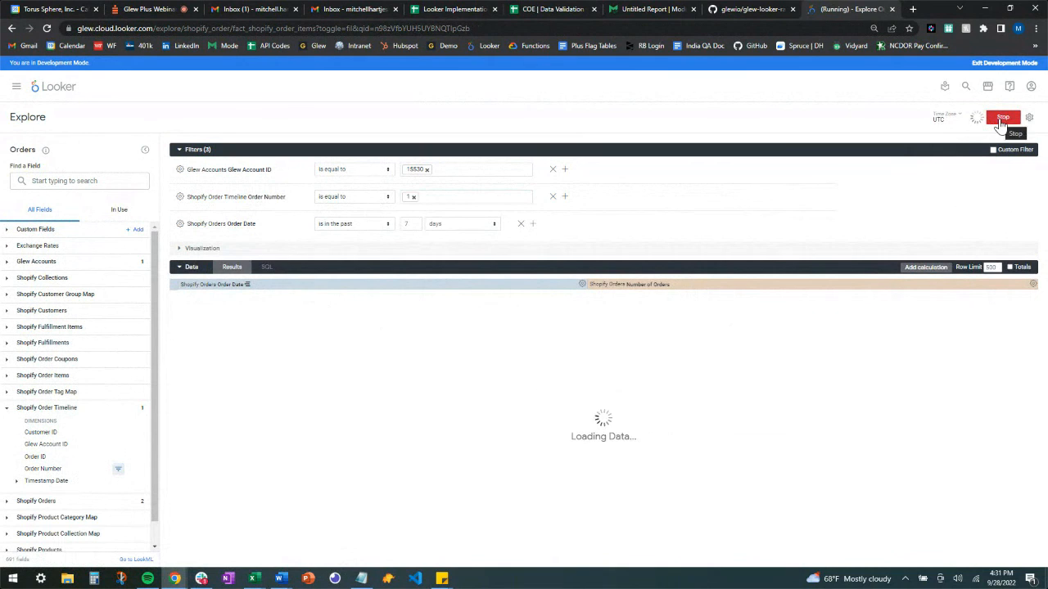
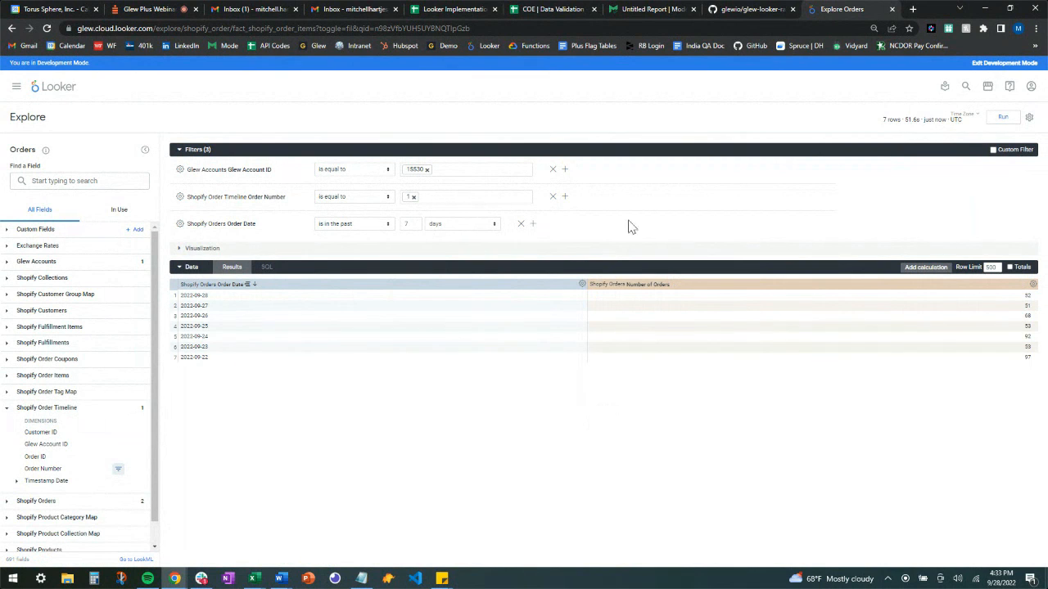
Step: Start merging results with a second query and choose the Shopify Orders Explore as its source
{"action": "left_click", "coordinate": [1030, 120]}
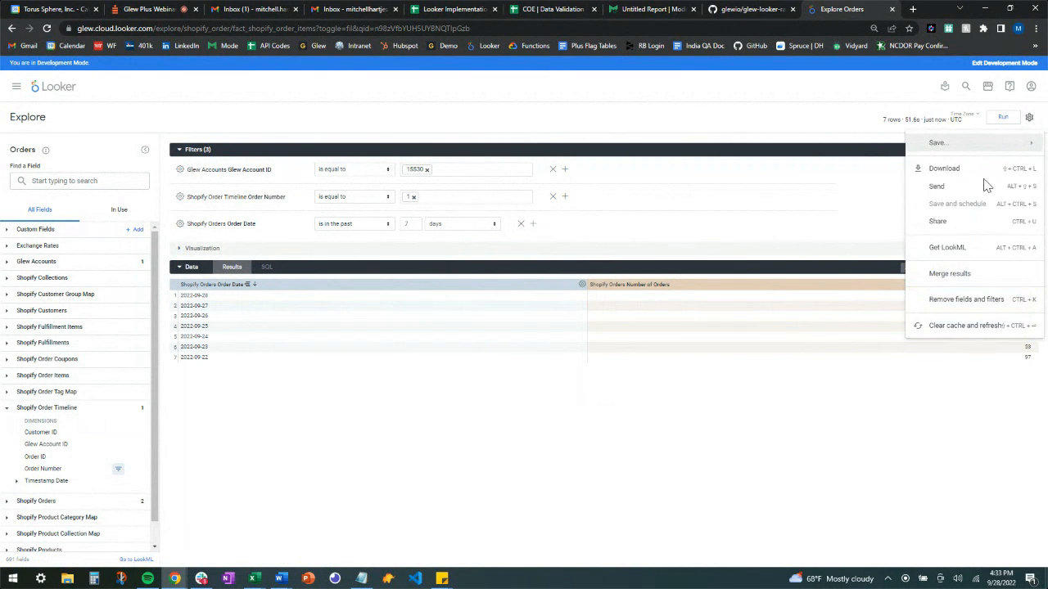
{"action": "left_click", "coordinate": [989, 278]}
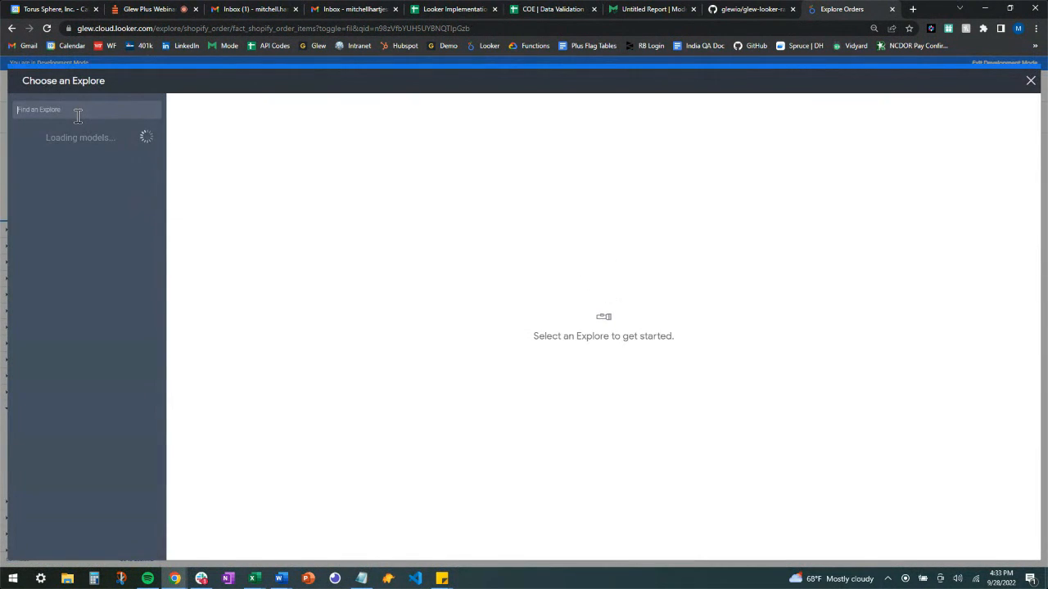
{"action": "type", "text": "shopify"}
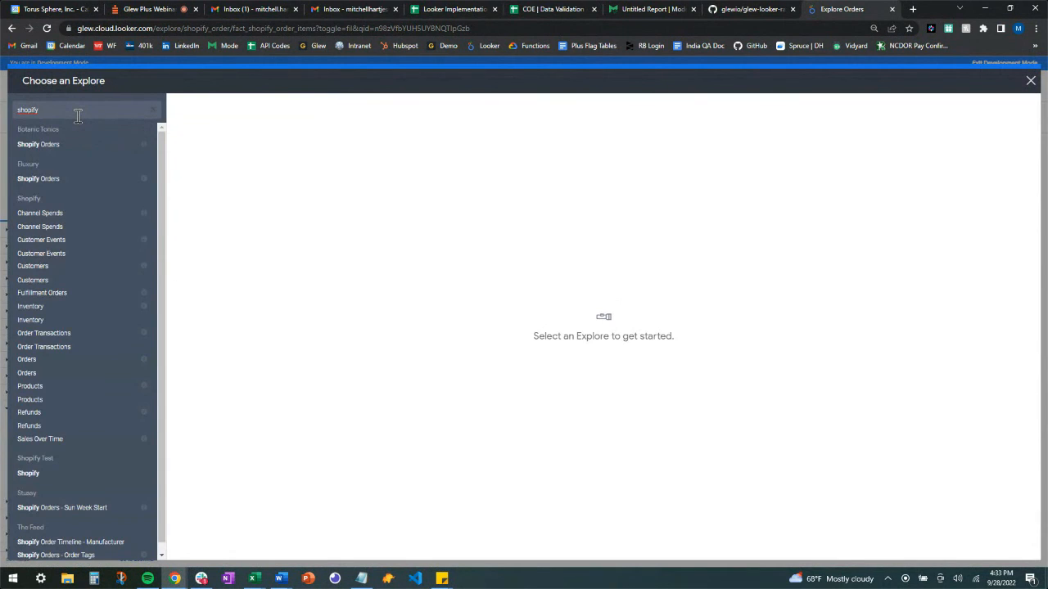
{"action": "left_click", "coordinate": [78, 366]}
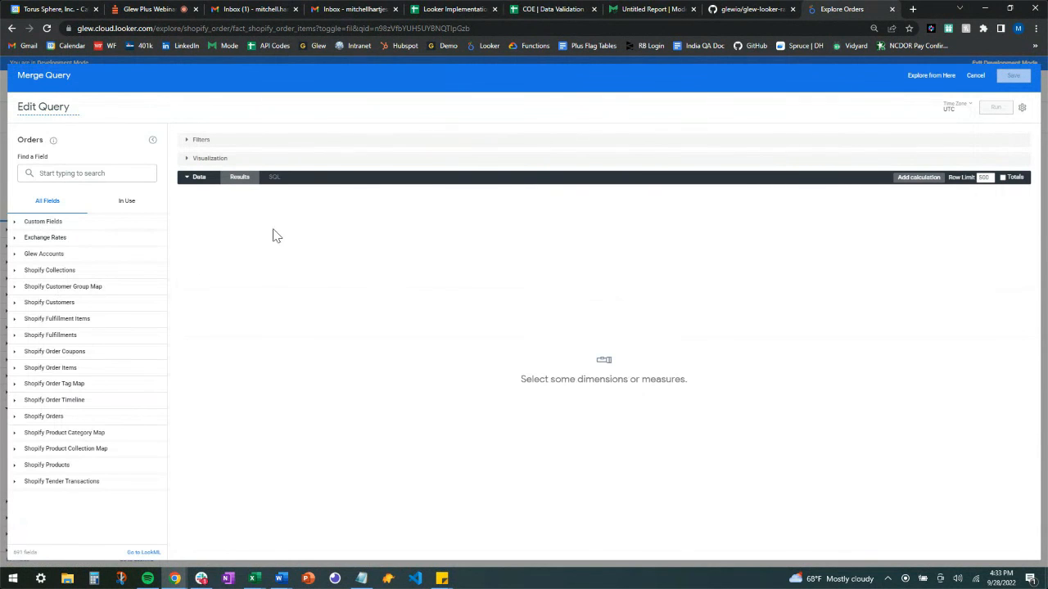
Step: Filter the merge query by Glew Account ID equal to the account's ID, and collapse the Glew Accounts fields
{"action": "left_click", "coordinate": [16, 256]}
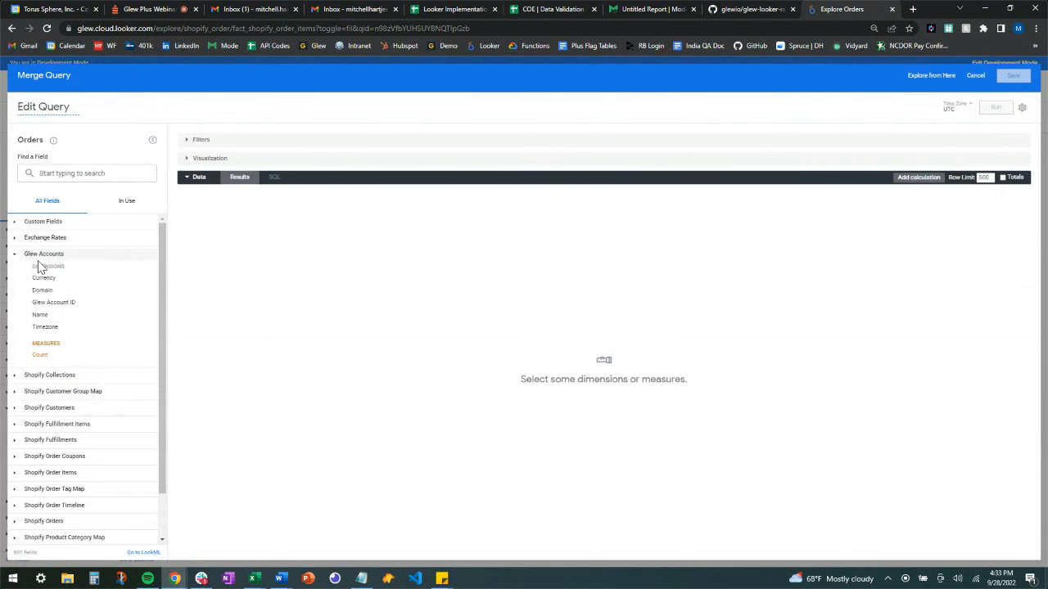
{"action": "left_click", "coordinate": [125, 303]}
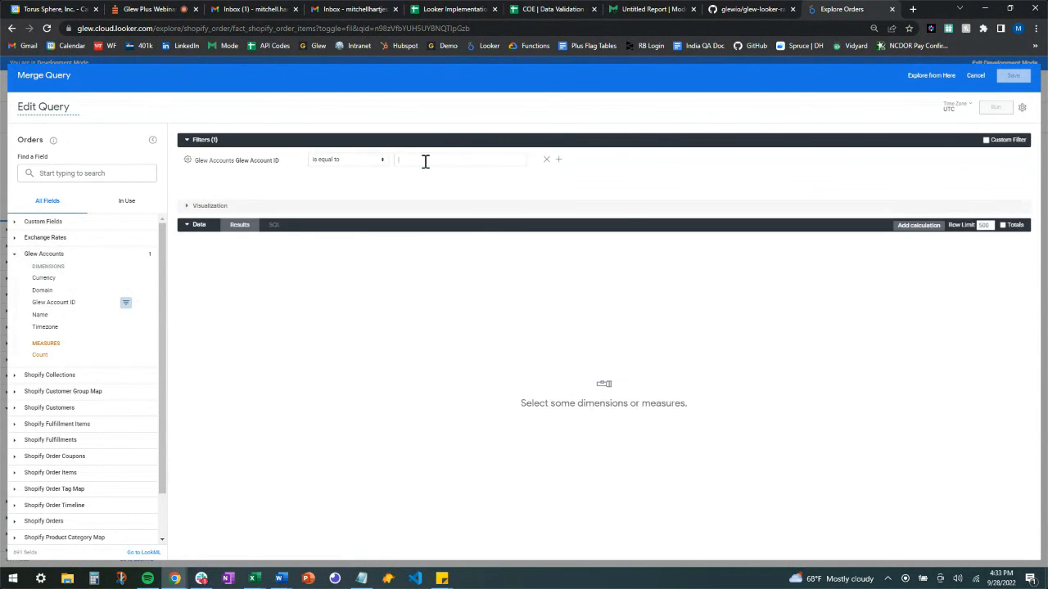
{"action": "type", "text": "15530"}
{"action": "left_click", "coordinate": [17, 254]}
Step: Add the Shopify Orders Order Date to the merge query with a filter for the past 7 days
{"action": "left_click", "coordinate": [33, 417]}
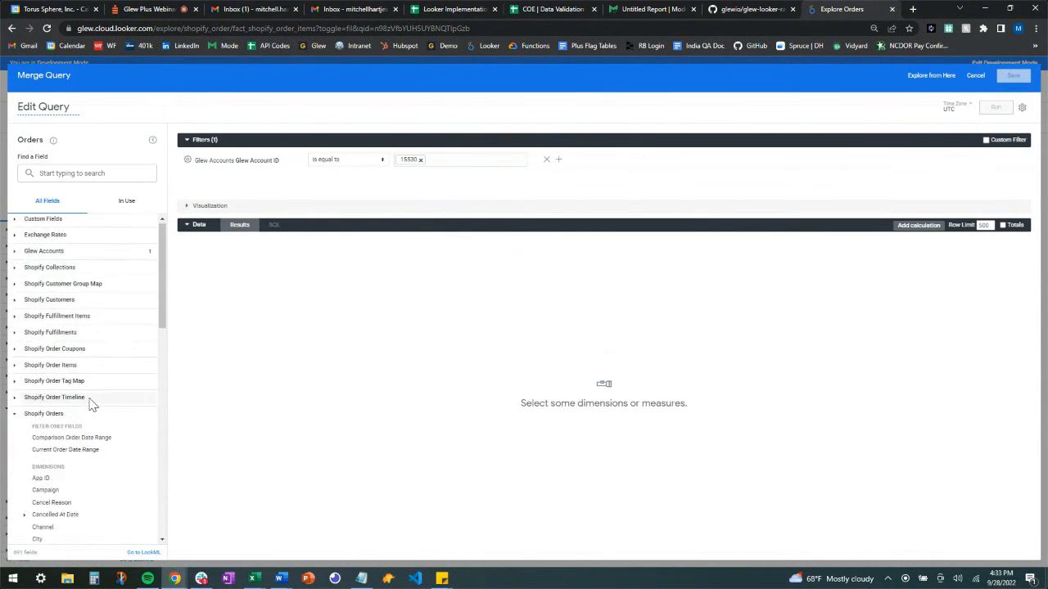
{"action": "scroll", "coordinate": [41, 419], "scroll_direction": "down", "scroll_amount": 5}
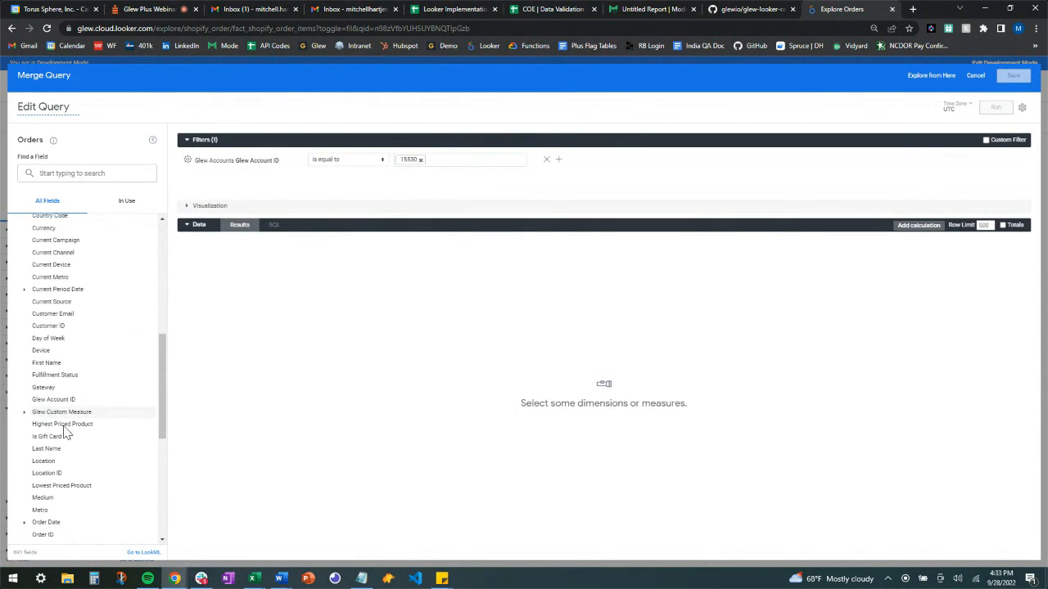
{"action": "scroll", "coordinate": [37, 420], "scroll_direction": "down", "scroll_amount": 2}
{"action": "left_click", "coordinate": [25, 412]}
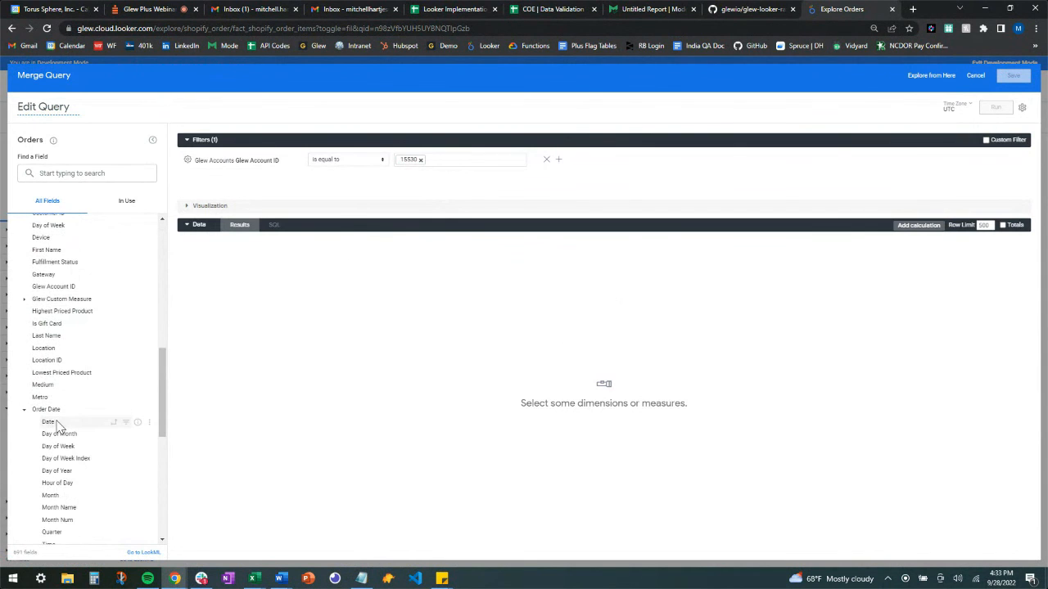
{"action": "left_click", "coordinate": [135, 426]}
{"action": "left_click", "coordinate": [125, 422]}
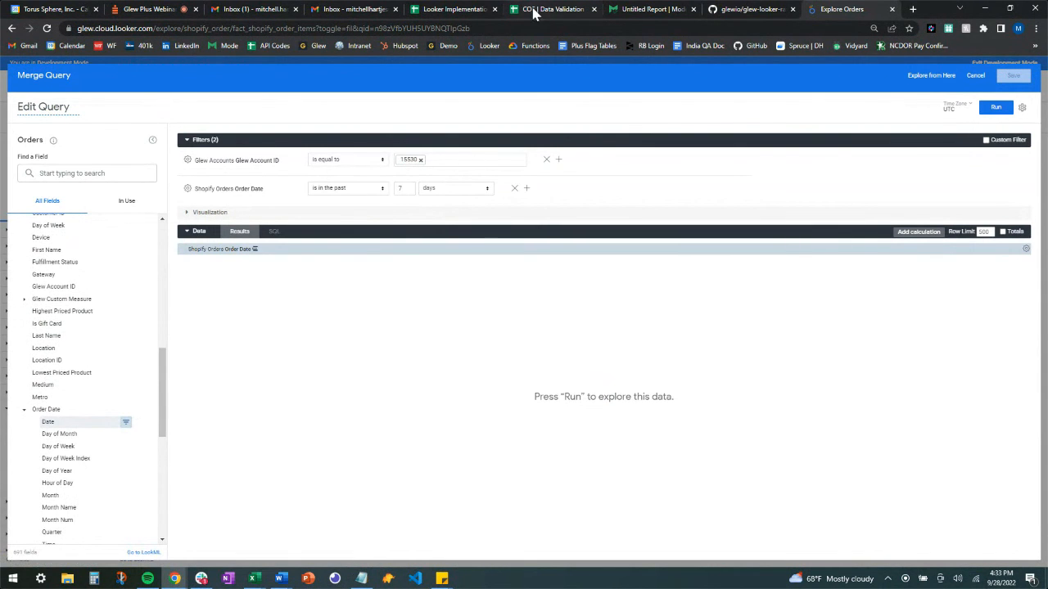
{"action": "left_click", "coordinate": [24, 409]}
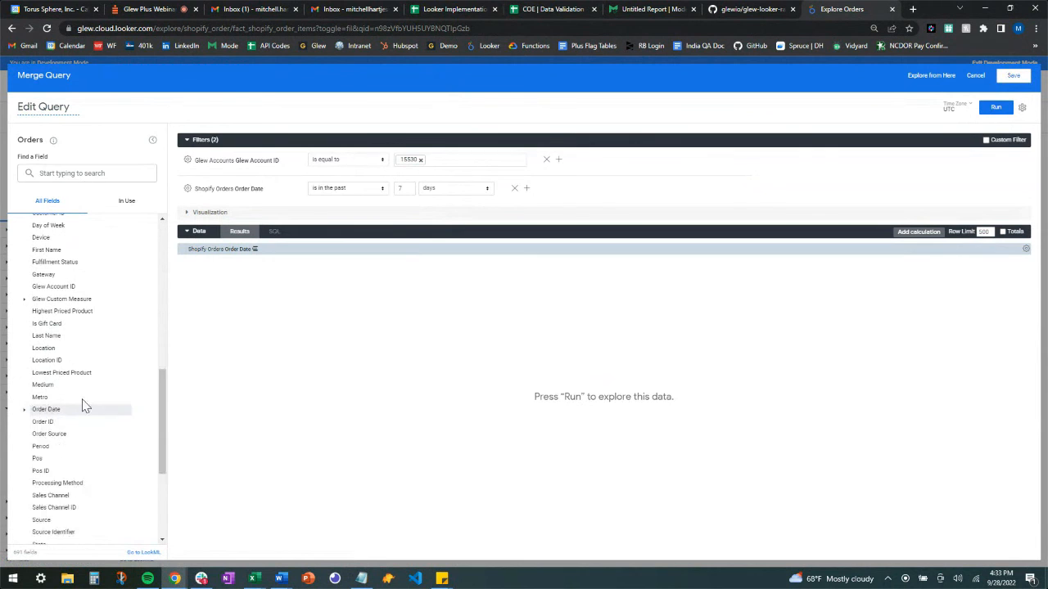
Step: Add the Number of Orders standard measure from Shopify Orders to the merge query
{"action": "scroll", "coordinate": [32, 405], "scroll_direction": "down", "scroll_amount": 3}
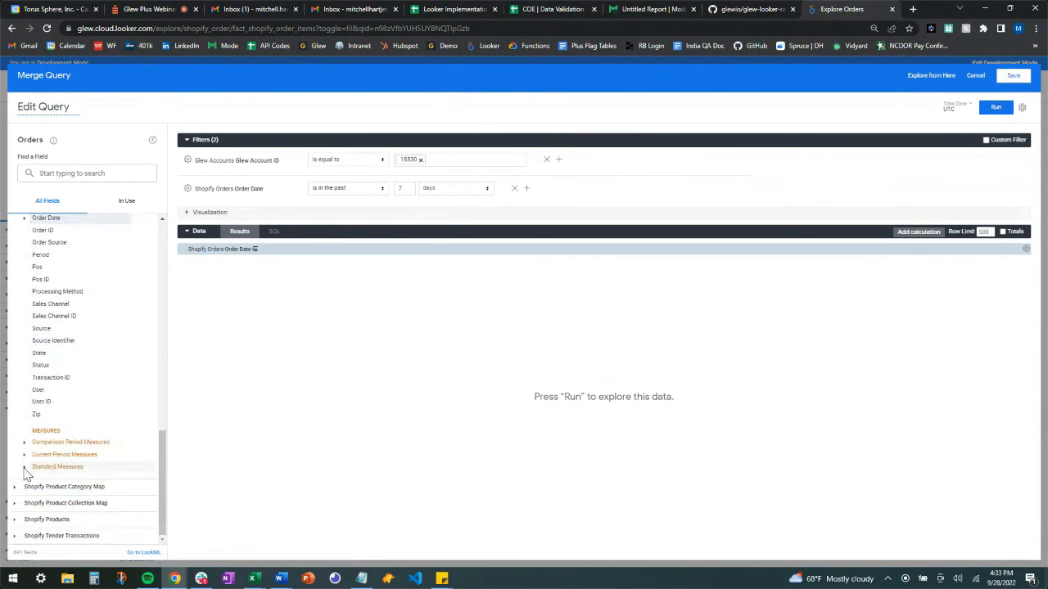
{"action": "left_click", "coordinate": [24, 466]}
{"action": "left_click", "coordinate": [79, 479]}
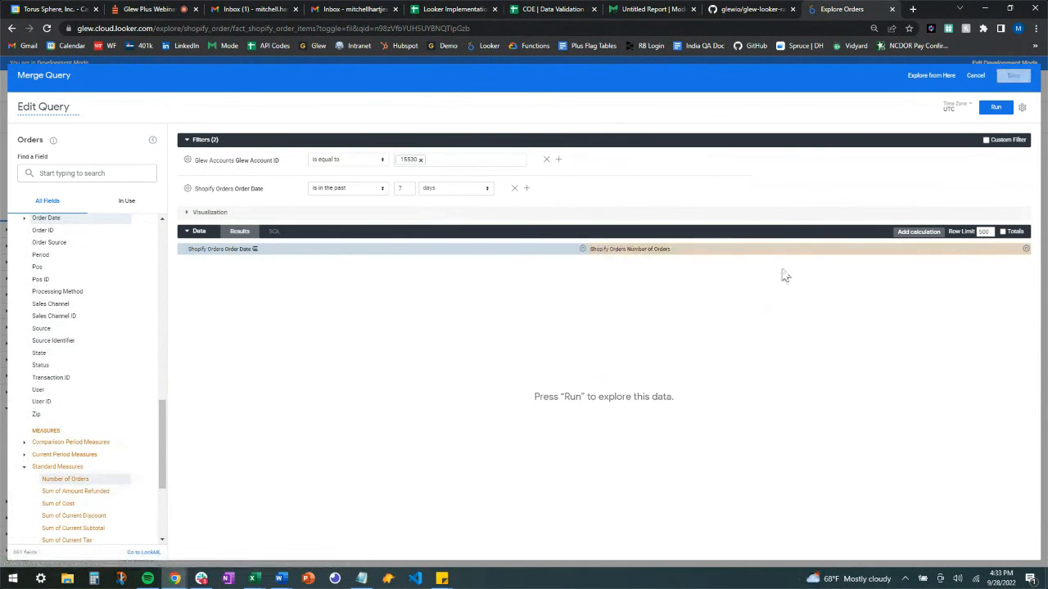
{"action": "scroll", "coordinate": [71, 446], "scroll_direction": "down", "scroll_amount": 3}
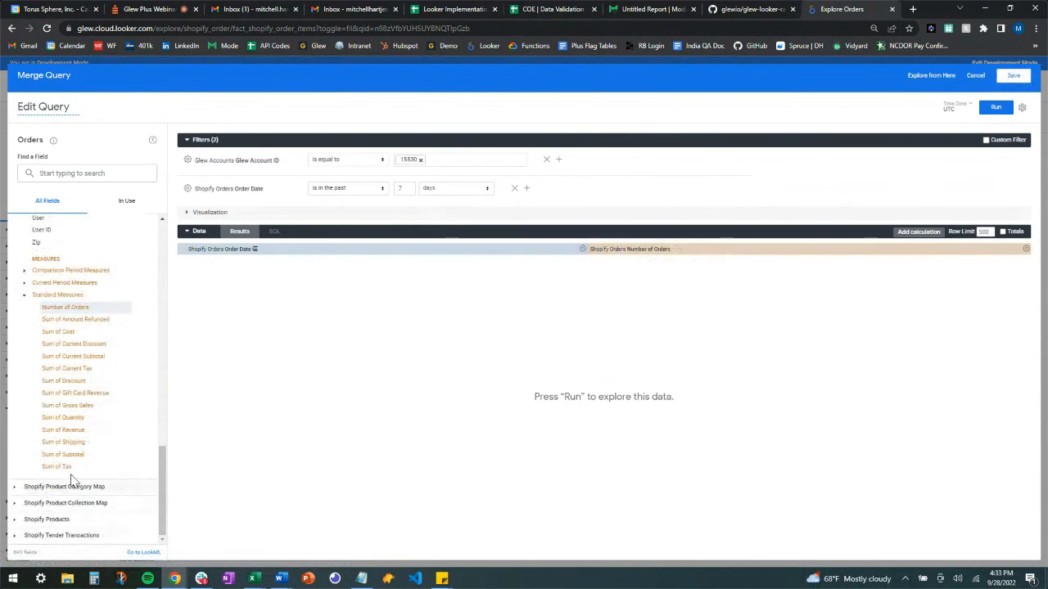
Step: Filter the merge query by Shopify Order Timeline Order Number is greater than 1
{"action": "scroll", "coordinate": [70, 475], "scroll_direction": "up", "scroll_amount": 10}
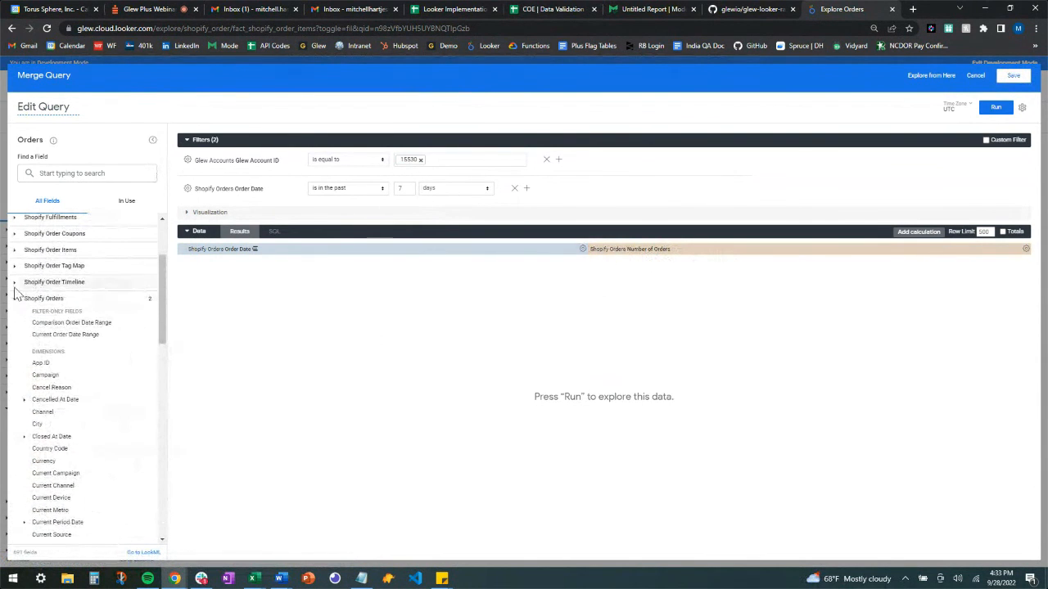
{"action": "left_click", "coordinate": [17, 283]}
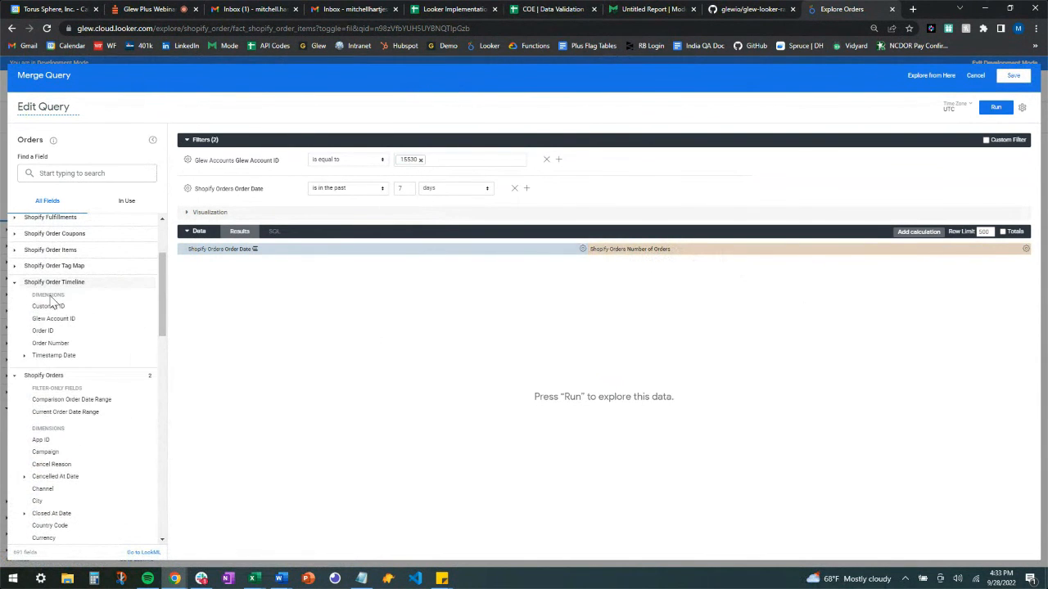
{"action": "left_click", "coordinate": [126, 344]}
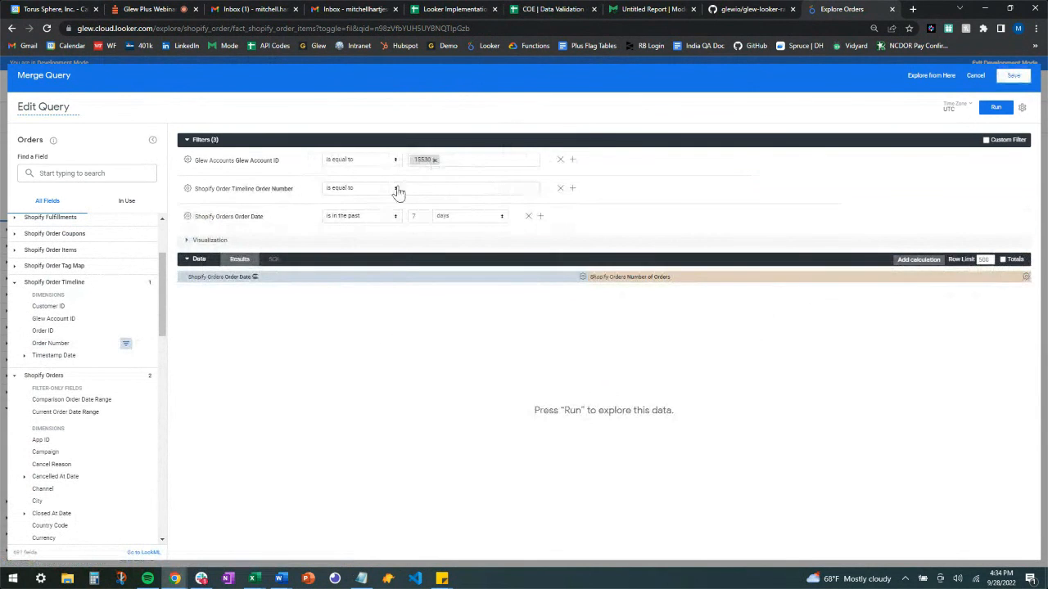
{"action": "left_click", "coordinate": [392, 189]}
{"action": "left_click", "coordinate": [383, 208]}
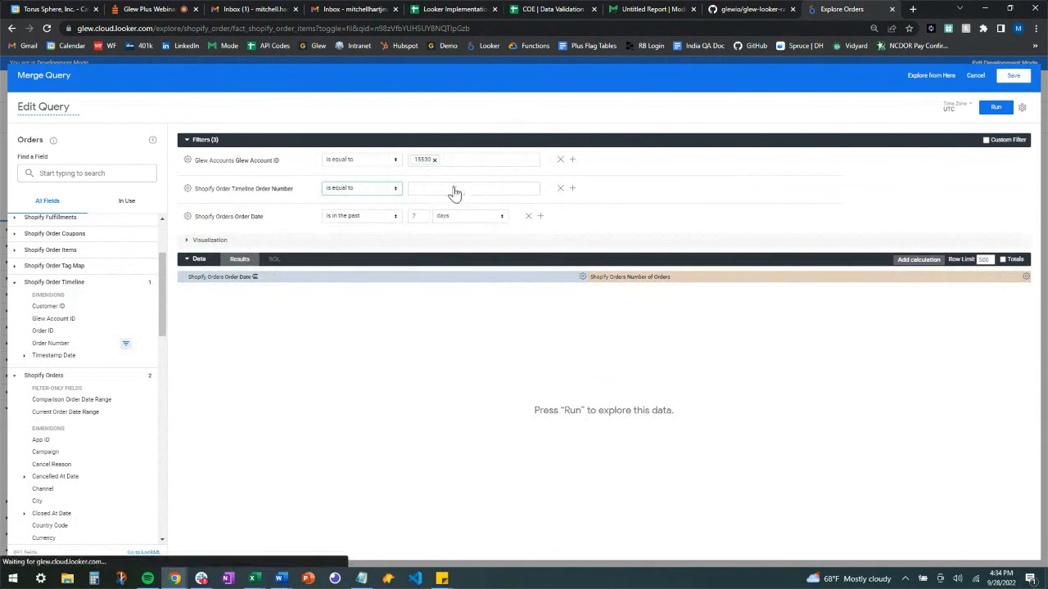
{"action": "left_click", "coordinate": [450, 189]}
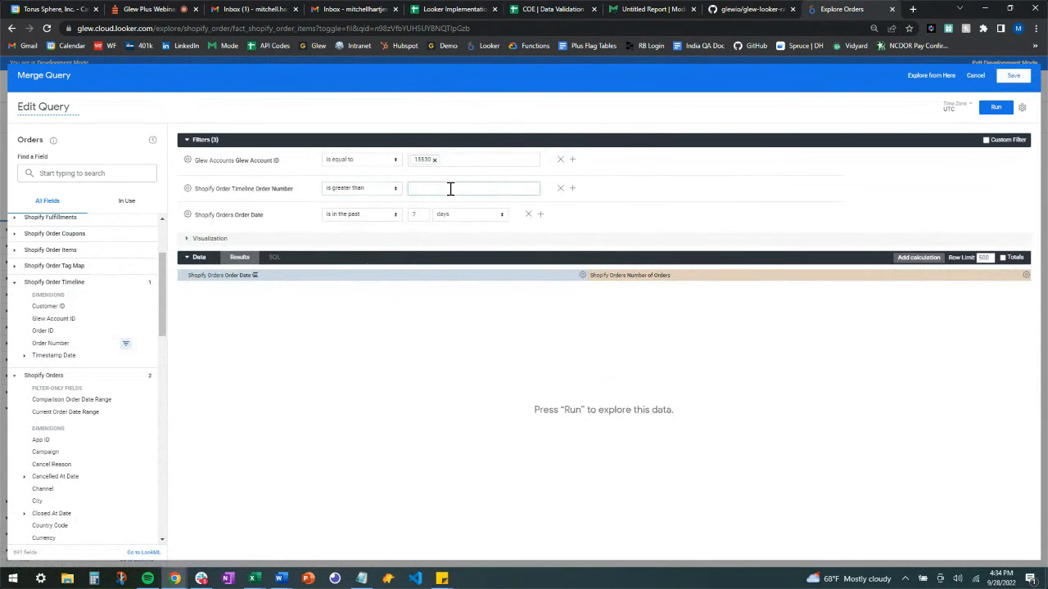
{"action": "type", "text": "1"}
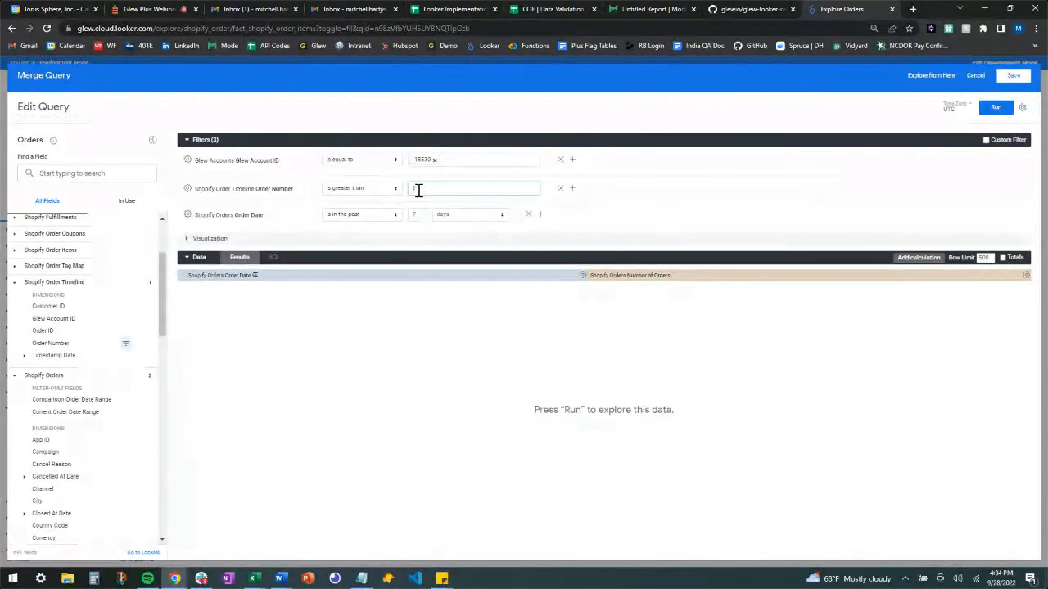
Step: Save the merge query and run the merged results, with the merge rules collapsed and the visualization expanded
{"action": "left_click", "coordinate": [1015, 76]}
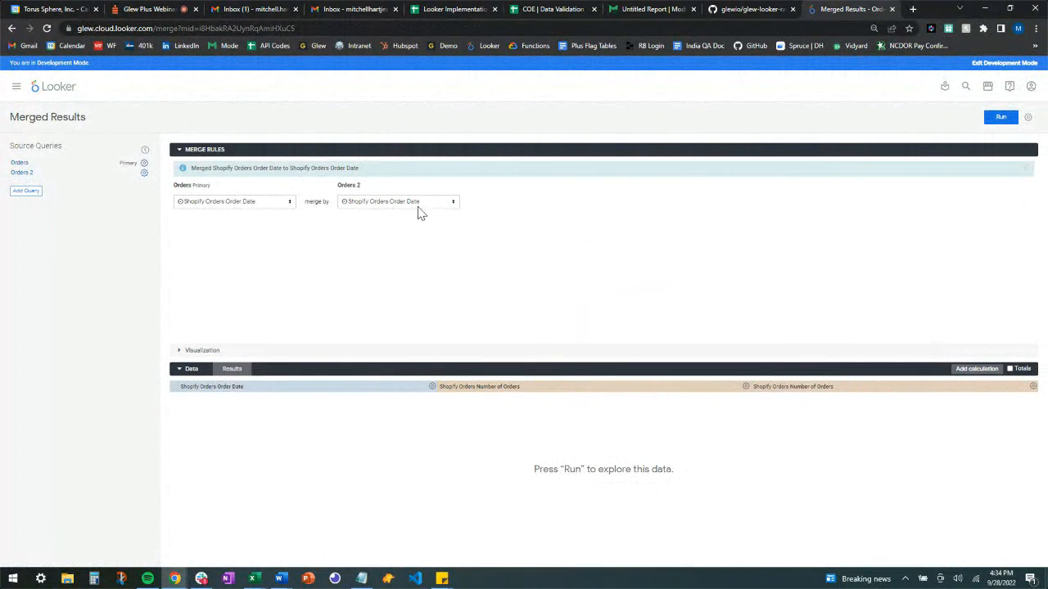
{"action": "left_click", "coordinate": [1000, 119]}
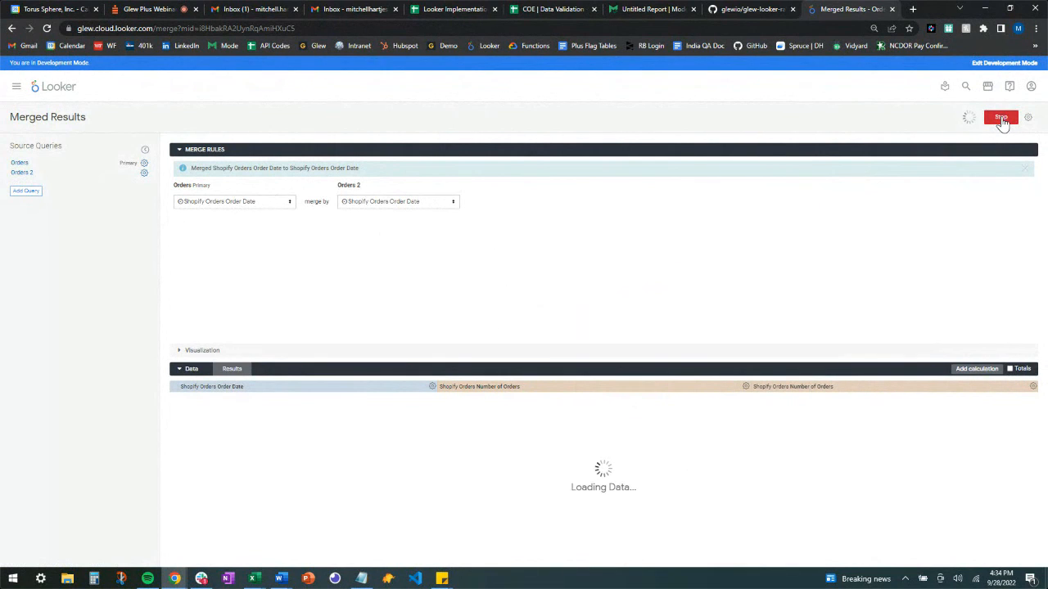
{"action": "left_click", "coordinate": [180, 149]}
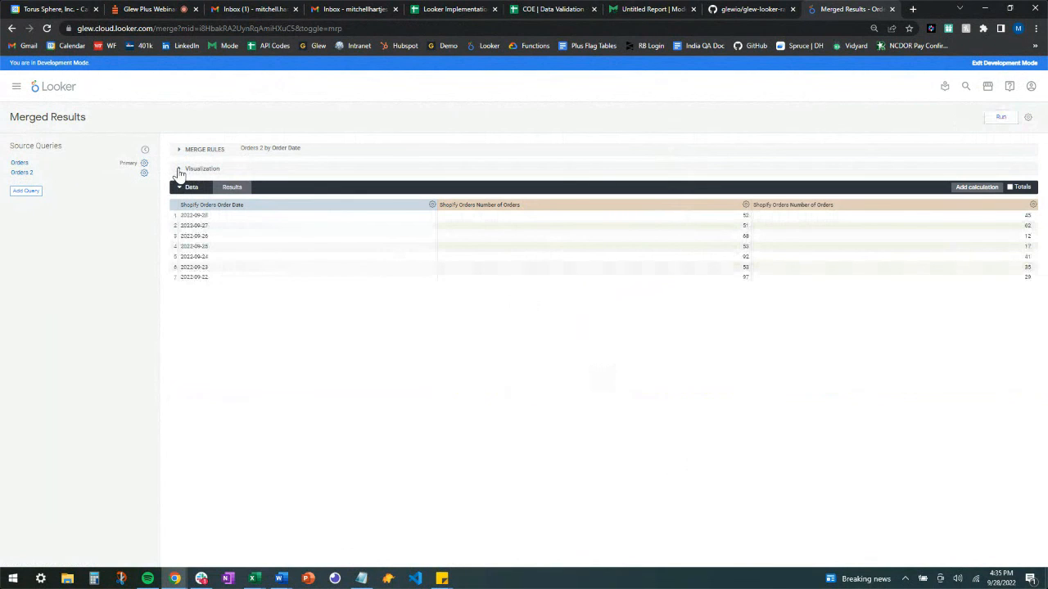
{"action": "left_click", "coordinate": [179, 170]}
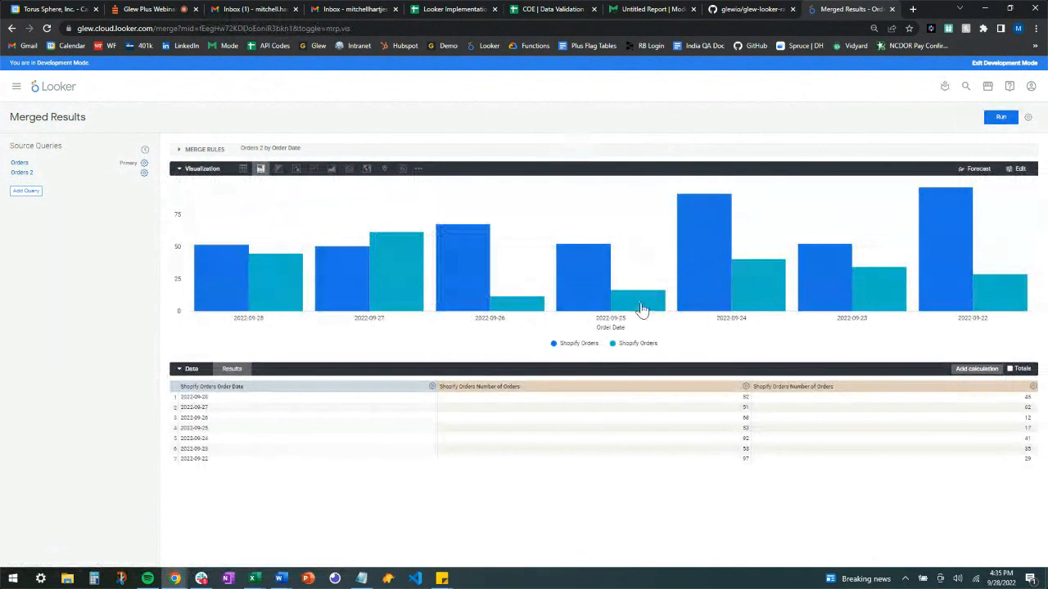
Step: Label the first Shopify Orders series of the column chart "New Orders" in the visualization's series settings
{"action": "mouse_move", "coordinate": [243, 275]}
{"action": "left_click", "coordinate": [1017, 168]}
{"action": "left_click", "coordinate": [939, 182]}
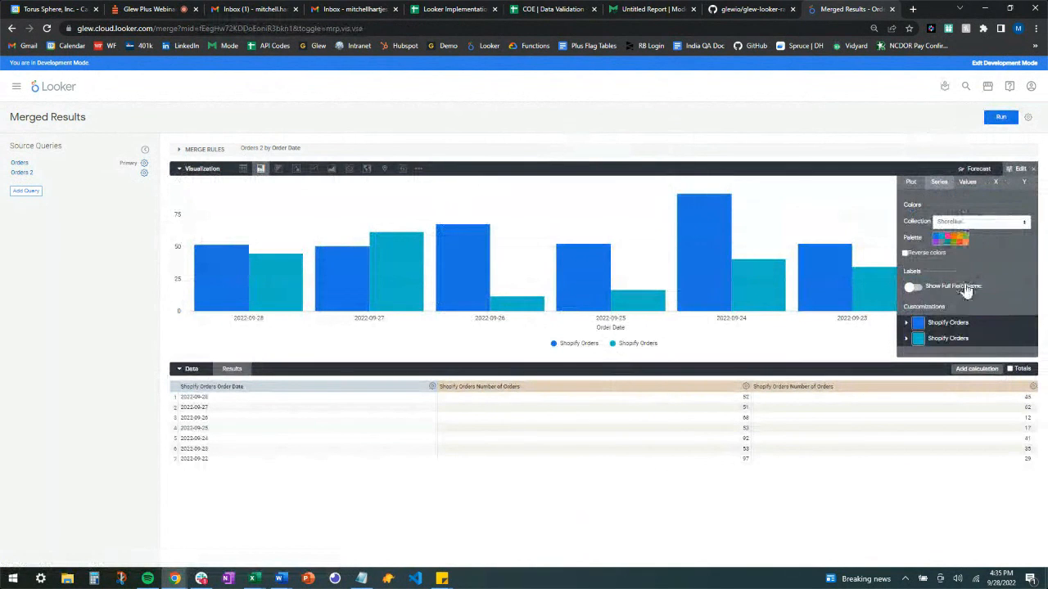
{"action": "left_click", "coordinate": [906, 324]}
{"action": "scroll", "coordinate": [951, 321], "scroll_direction": "down", "scroll_amount": 1}
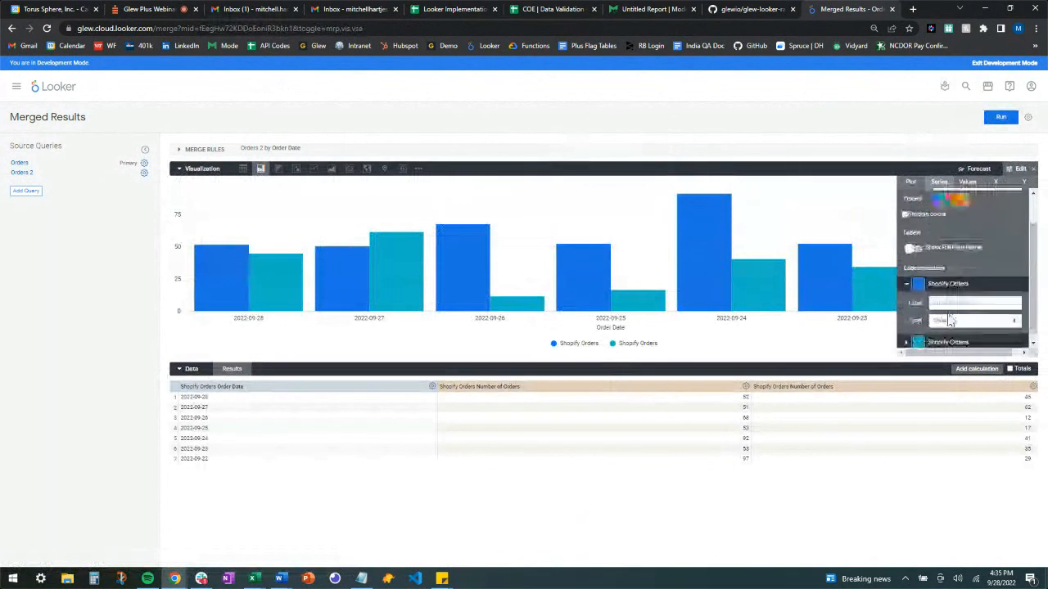
{"action": "left_click", "coordinate": [986, 295]}
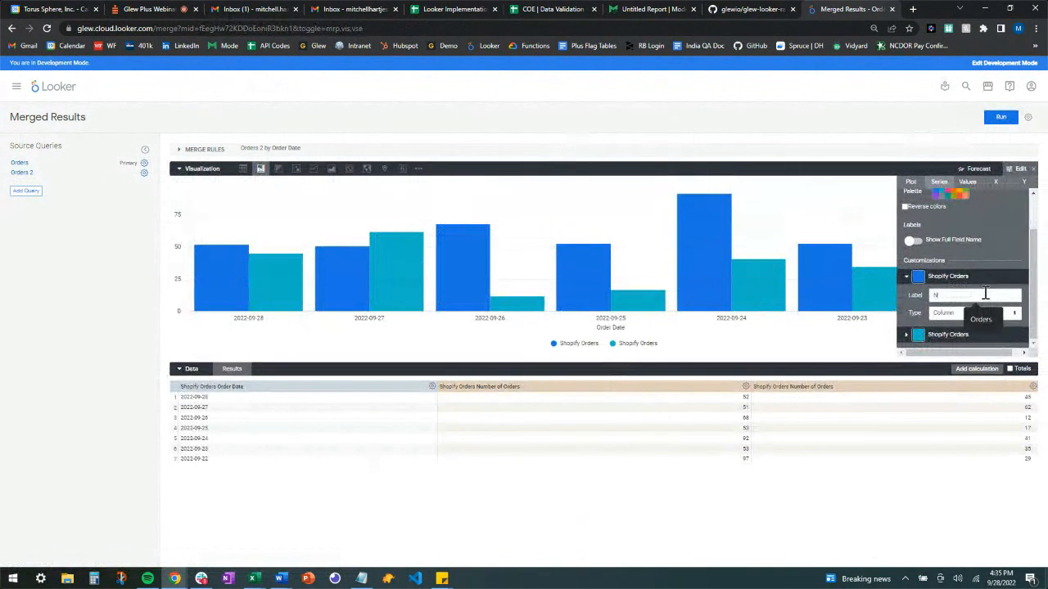
{"action": "type", "text": "New Orders"}
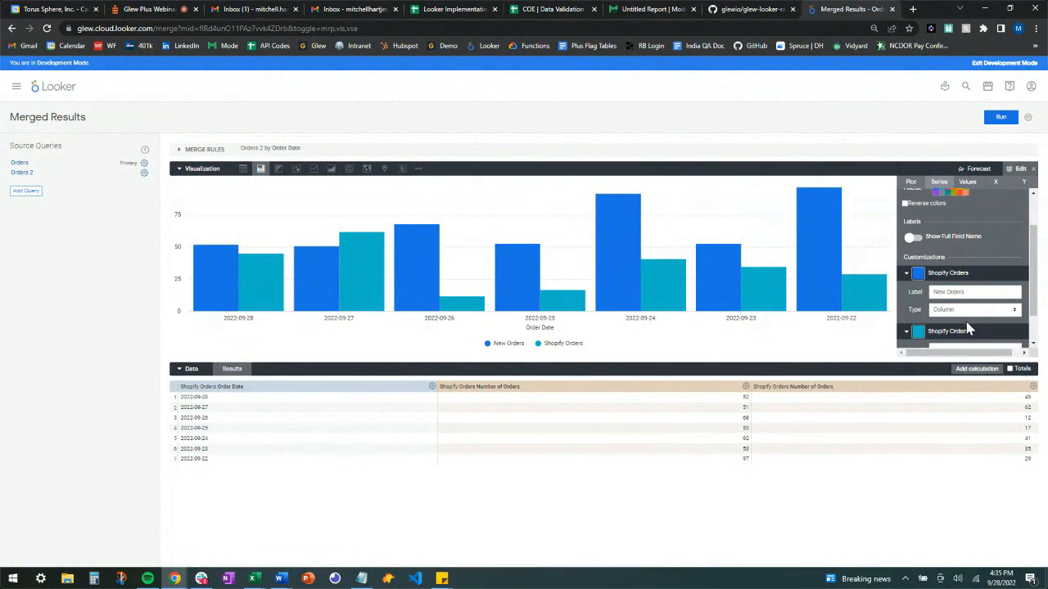
Step: Label the second Shopify Orders series "Repeat Orders", rerun the merged results and close the visualization settings
{"action": "scroll", "coordinate": [974, 323], "scroll_direction": "down", "scroll_amount": 1}
{"action": "type", "text": "Re"}
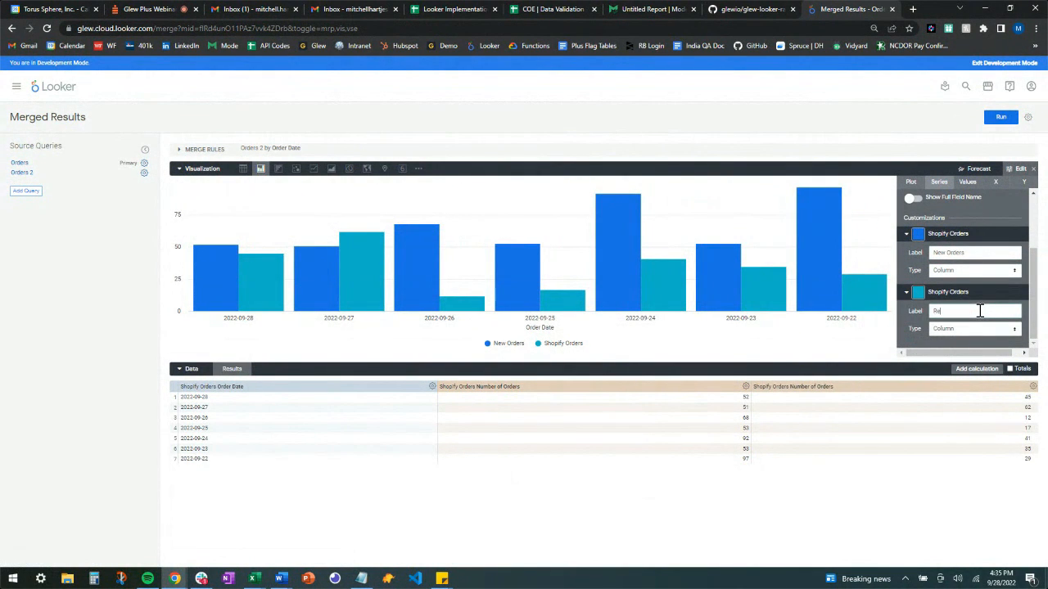
{"action": "type", "text": "peat Orders"}
{"action": "left_click", "coordinate": [1000, 117]}
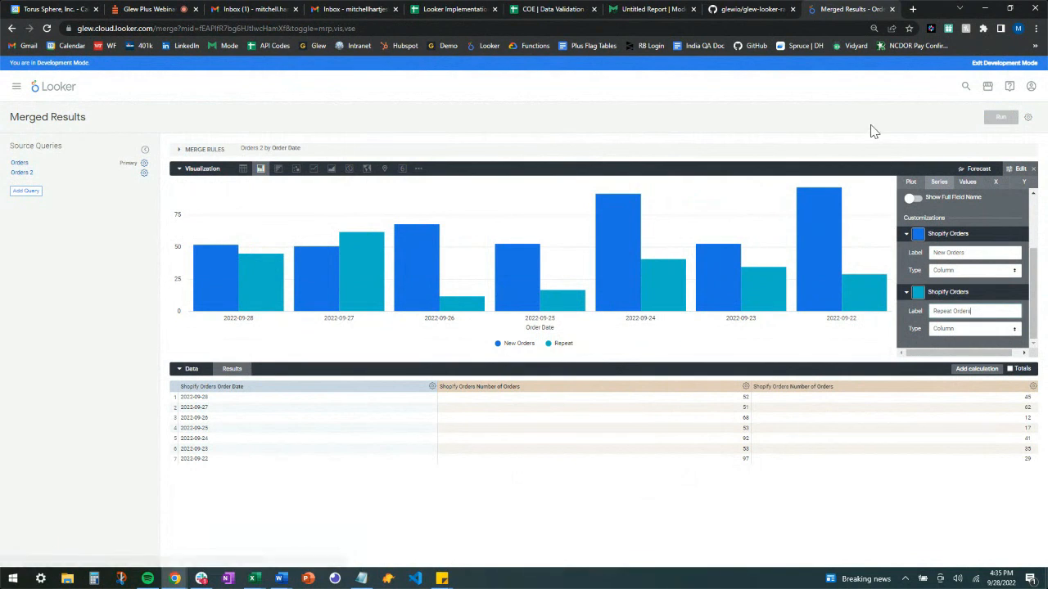
{"action": "left_click", "coordinate": [1033, 168]}
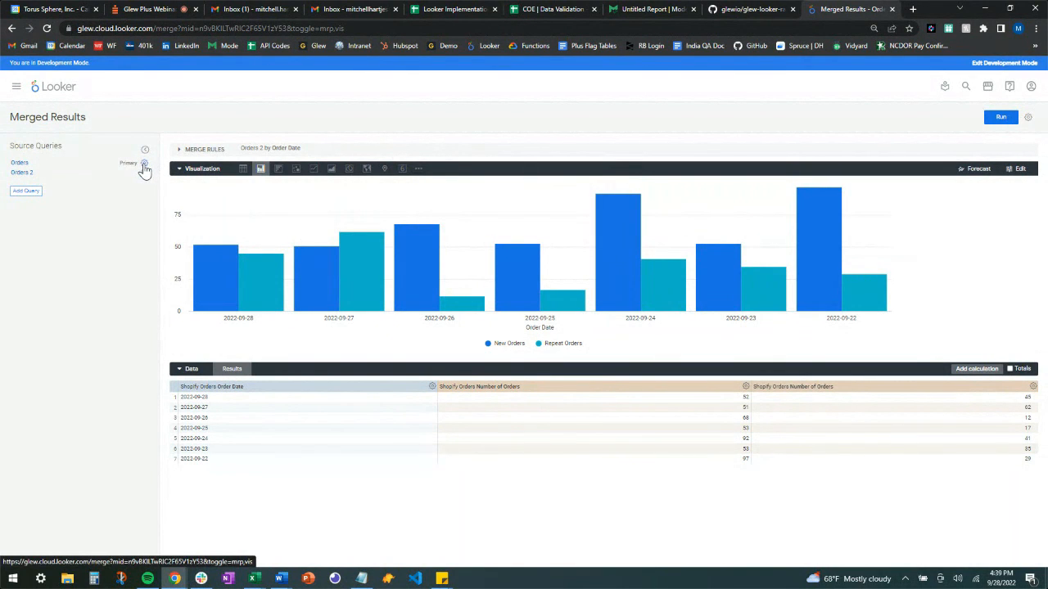
Step: Open a new Explore based on the Shopify Orders Explore
{"action": "left_click", "coordinate": [16, 87]}
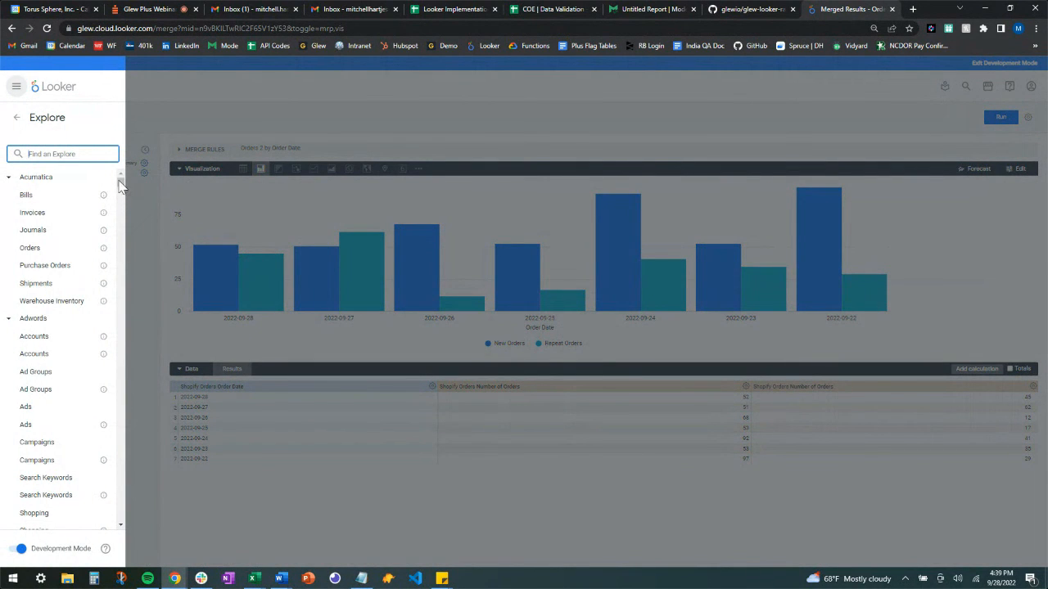
{"action": "left_click_drag", "start_coordinate": [120, 188], "coordinate": [98, 465]}
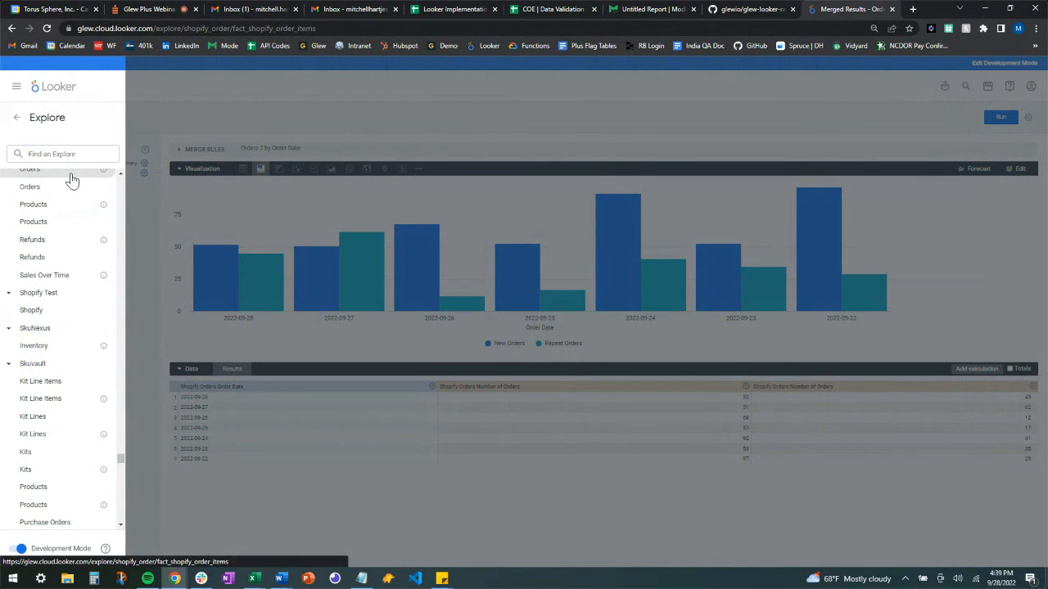
{"action": "left_click", "coordinate": [72, 180]}
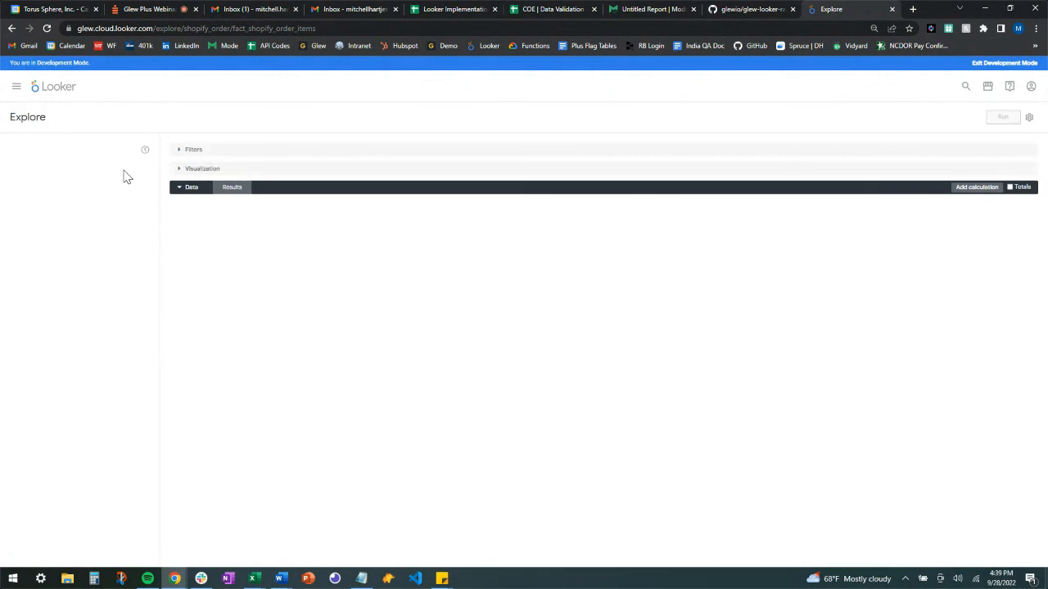
Step: Filter the Explore by Glew Account ID equal to the account's ID, and collapse the Glew Accounts fields
{"action": "left_click", "coordinate": [10, 262]}
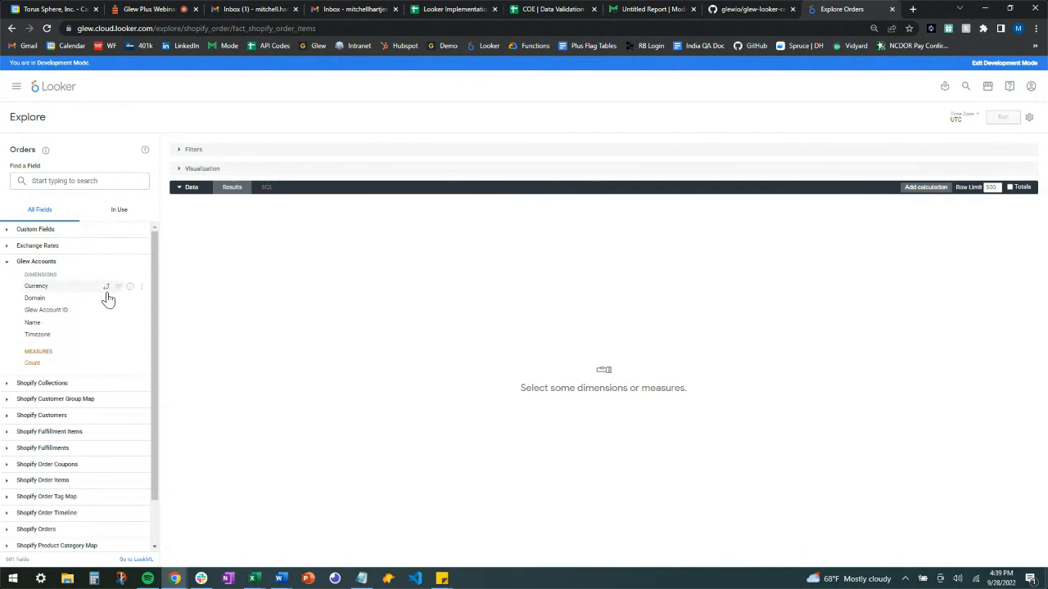
{"action": "left_click", "coordinate": [119, 312]}
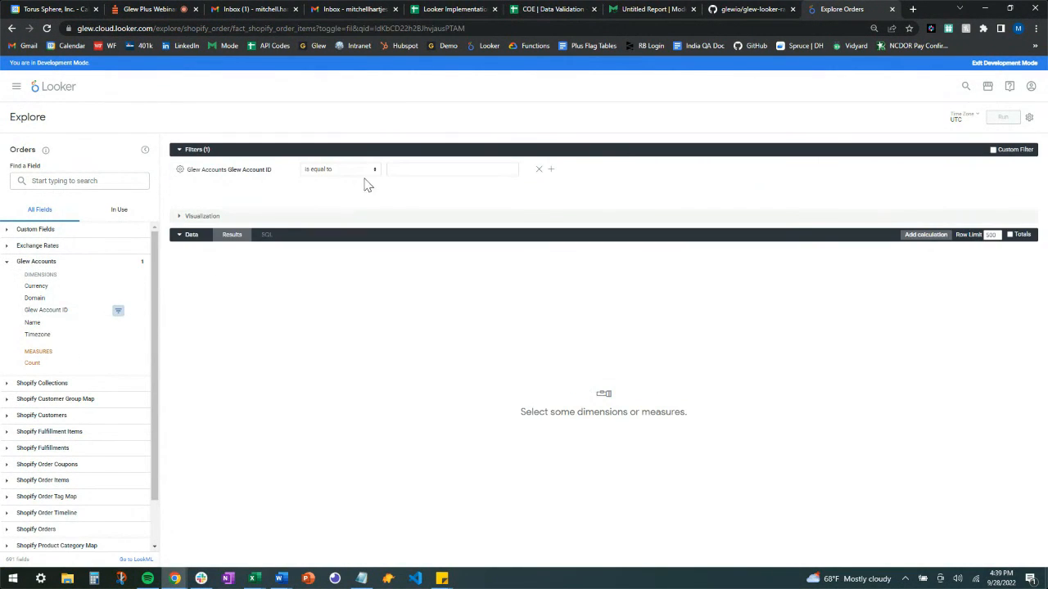
{"action": "left_click", "coordinate": [394, 172]}
{"action": "type", "text": "15530"}
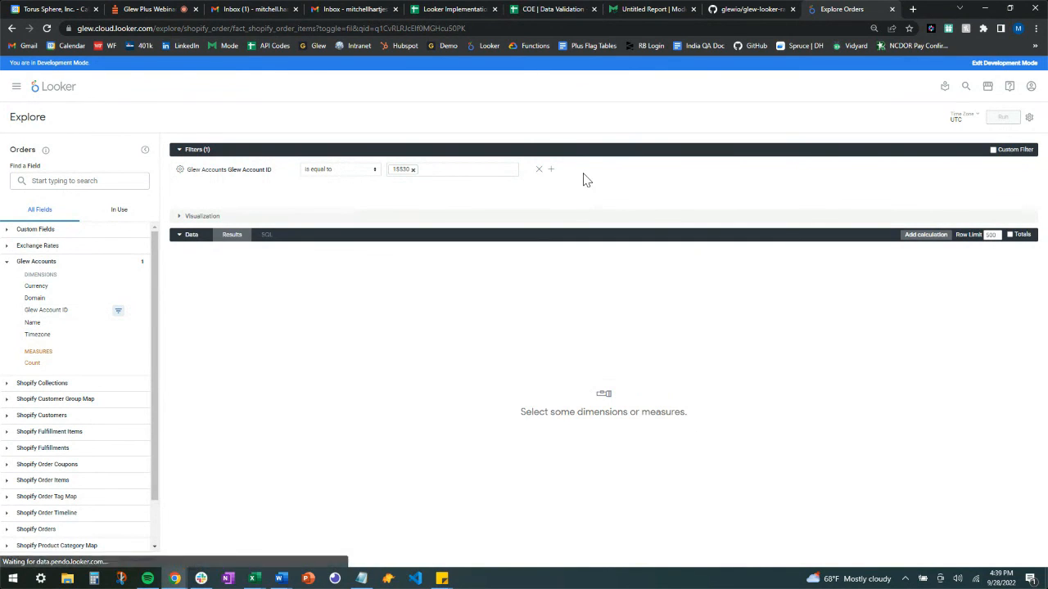
{"action": "left_click", "coordinate": [10, 263]}
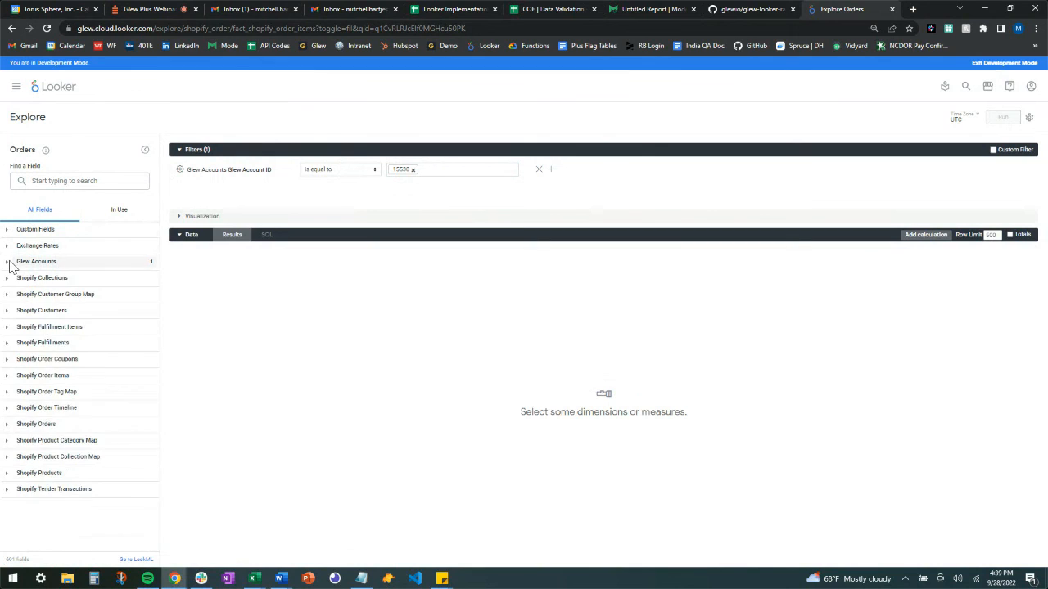
Step: Add the Shopify Orders Order Month Name dimension and the Number of Orders standard measure to the query
{"action": "left_click", "coordinate": [20, 424]}
{"action": "scroll", "coordinate": [26, 451], "scroll_direction": "down", "scroll_amount": 4}
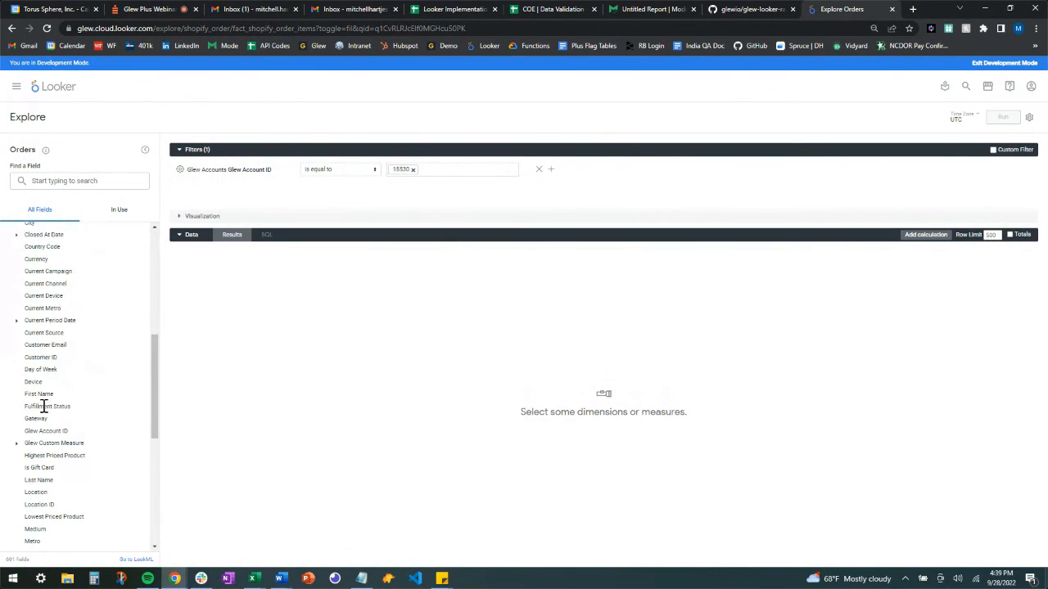
{"action": "scroll", "coordinate": [30, 442], "scroll_direction": "down", "scroll_amount": 3}
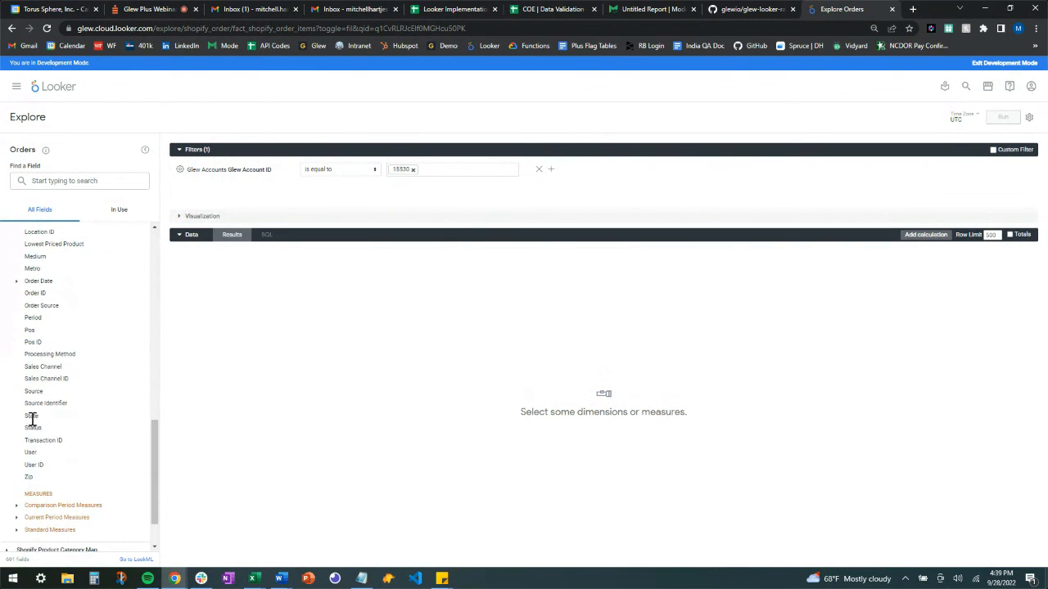
{"action": "left_click", "coordinate": [35, 283]}
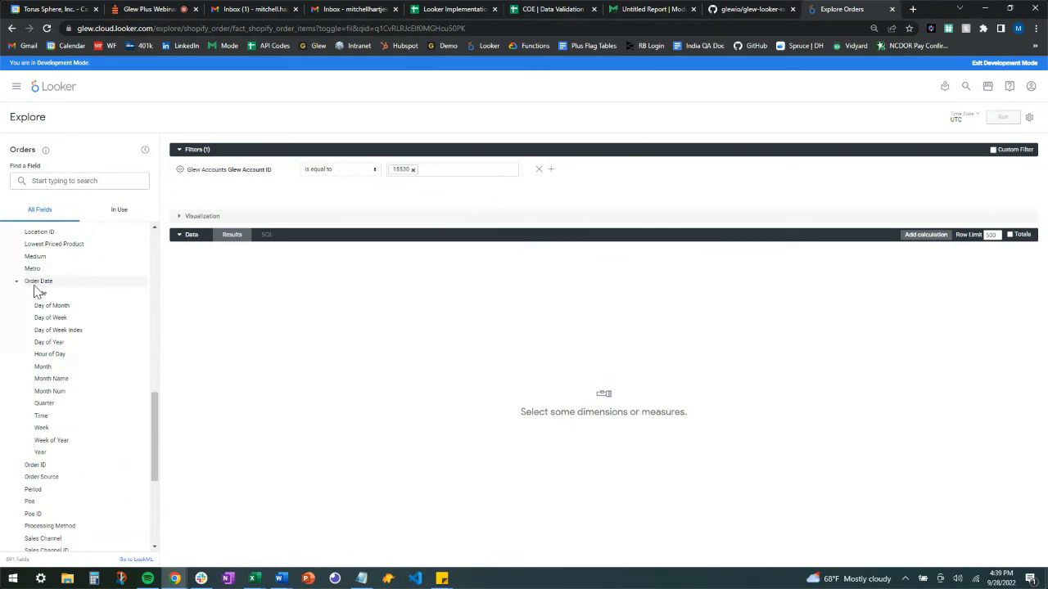
{"action": "left_click", "coordinate": [81, 379]}
{"action": "scroll", "coordinate": [65, 434], "scroll_direction": "down", "scroll_amount": 5}
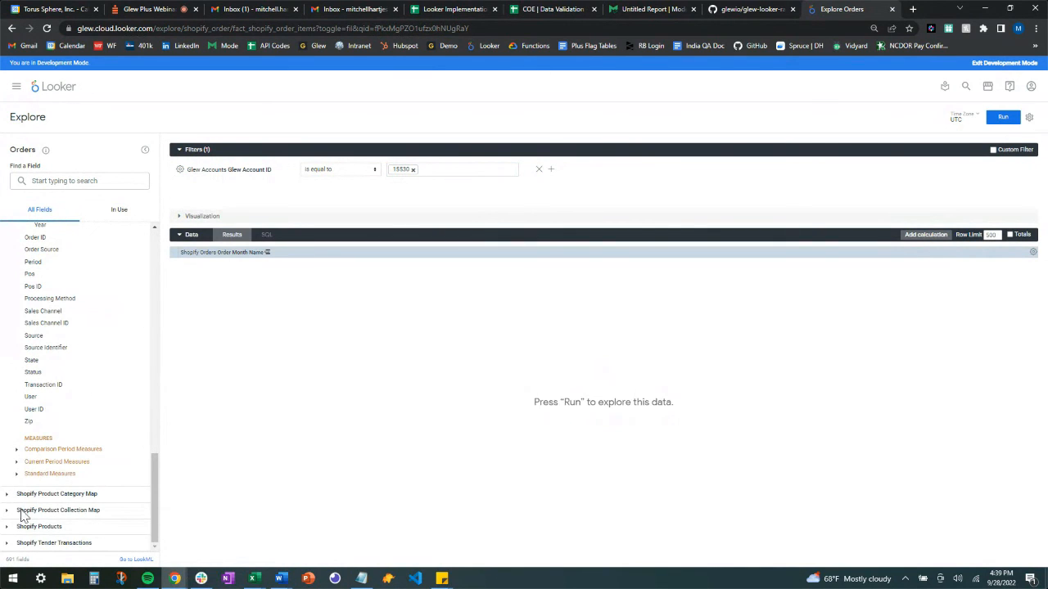
{"action": "left_click", "coordinate": [17, 476]}
{"action": "left_click", "coordinate": [63, 496]}
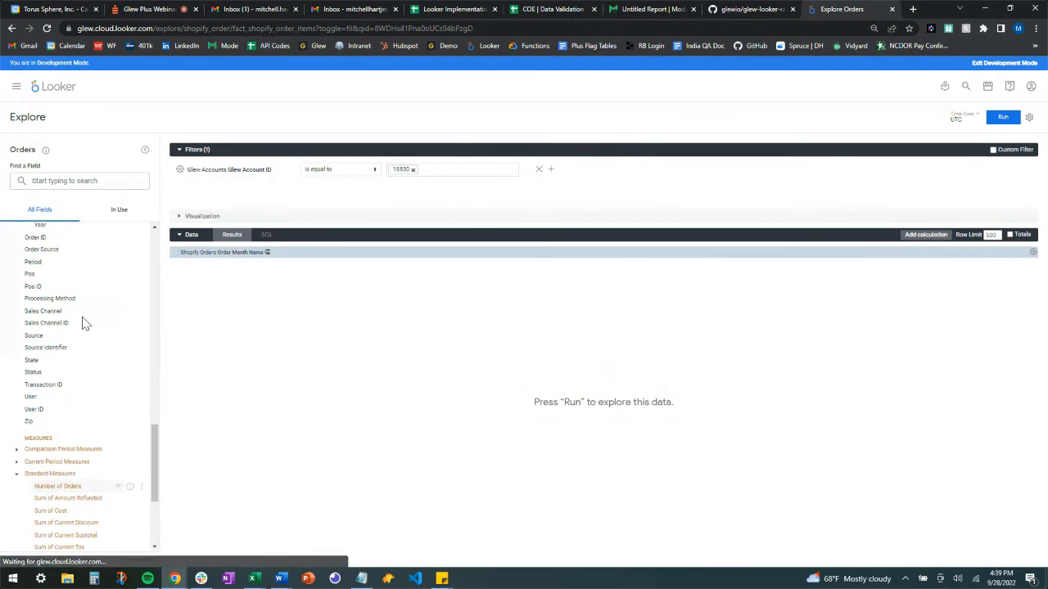
Step: Filter Shopify Orders Order Date to the past 24 months and run the query
{"action": "scroll", "coordinate": [85, 323], "scroll_direction": "up", "scroll_amount": 3}
{"action": "scroll", "coordinate": [85, 323], "scroll_direction": "up", "scroll_amount": 1}
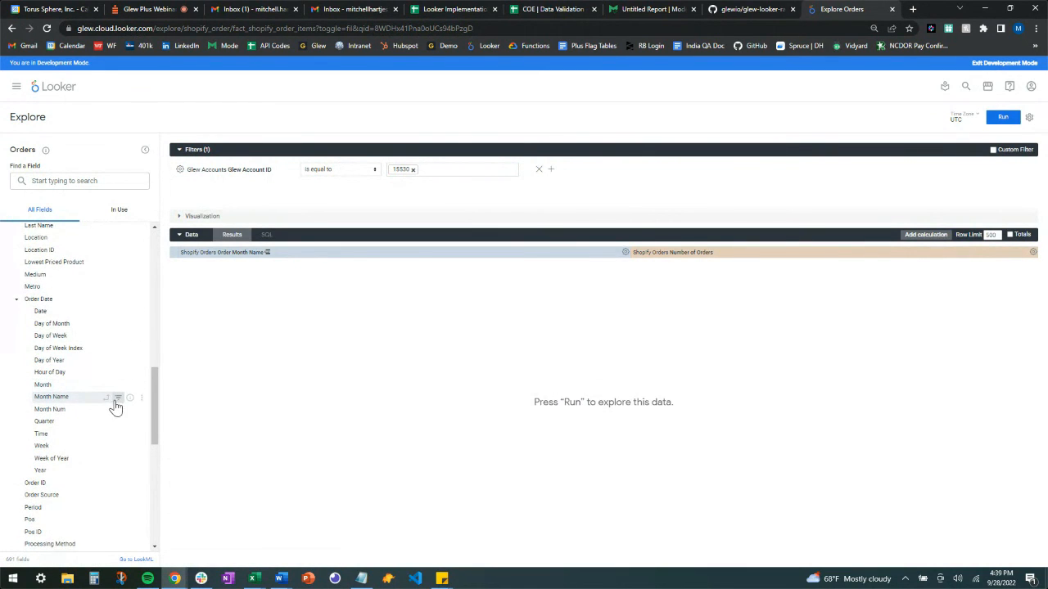
{"action": "left_click", "coordinate": [119, 311]}
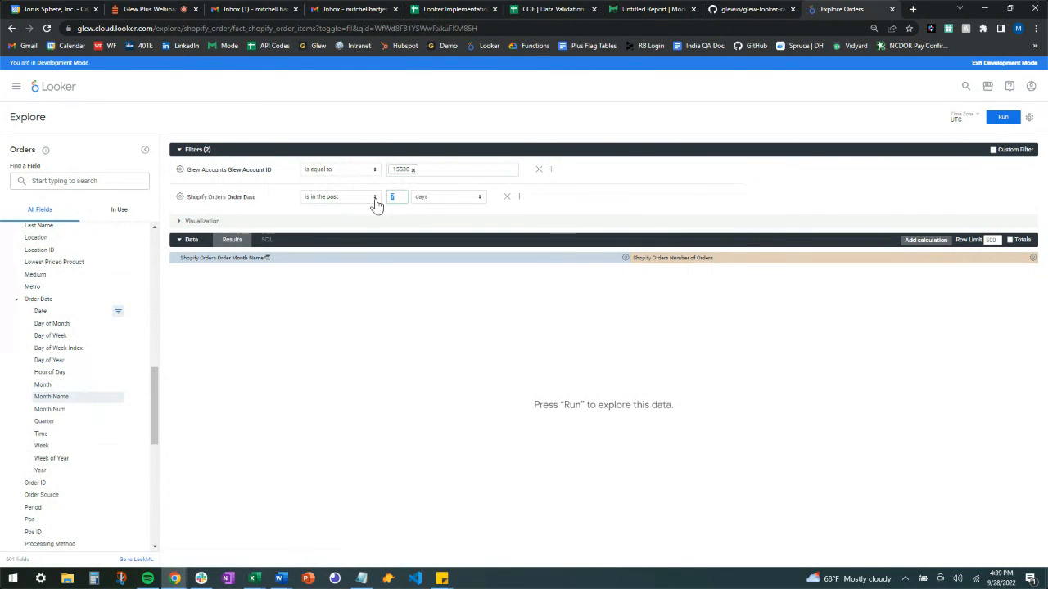
{"action": "left_click", "coordinate": [446, 198]}
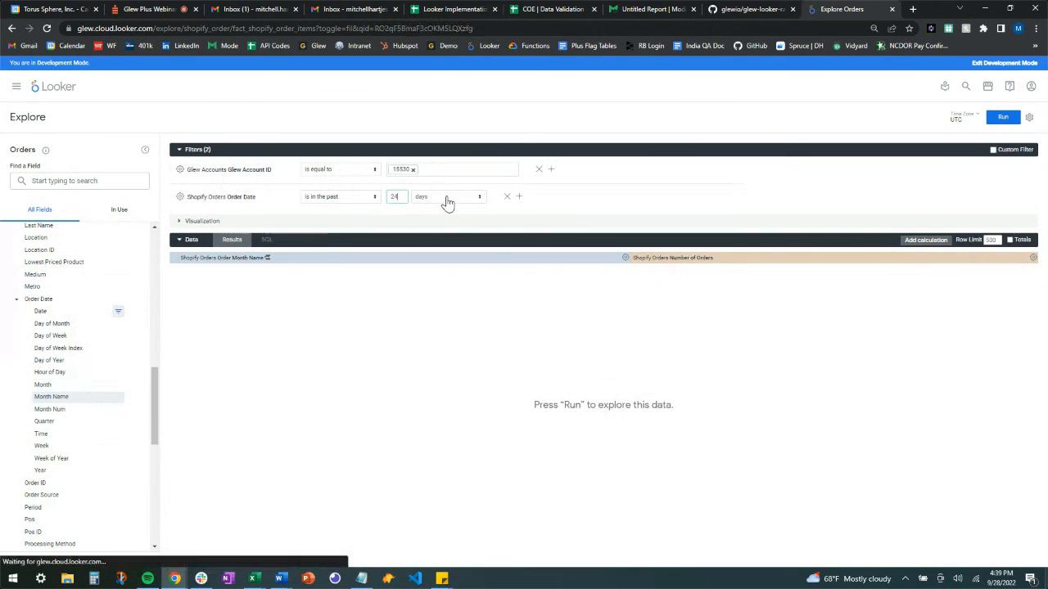
{"action": "left_click", "coordinate": [447, 199]}
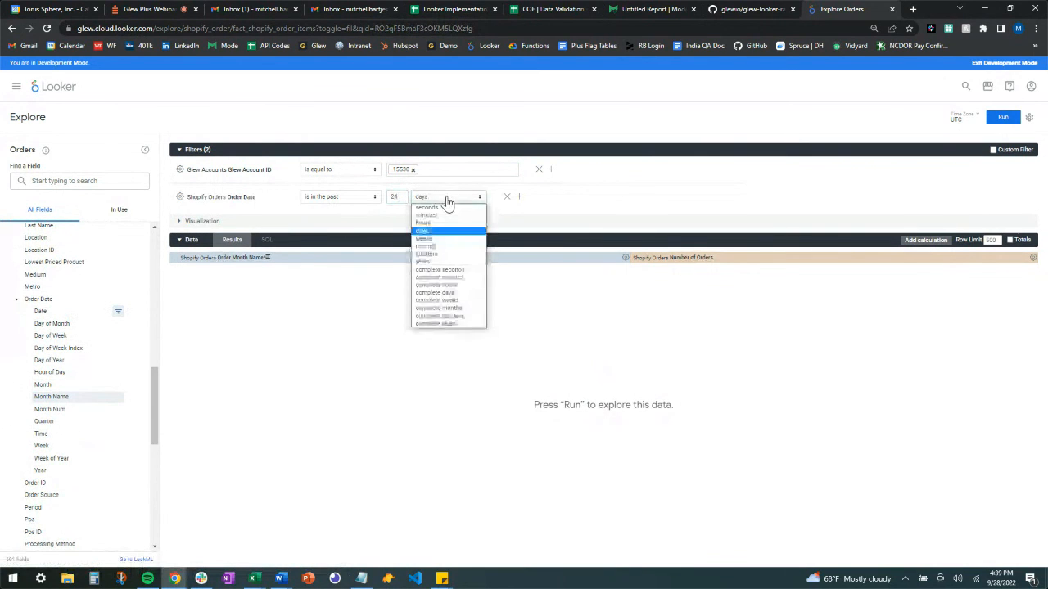
{"action": "left_click", "coordinate": [444, 247]}
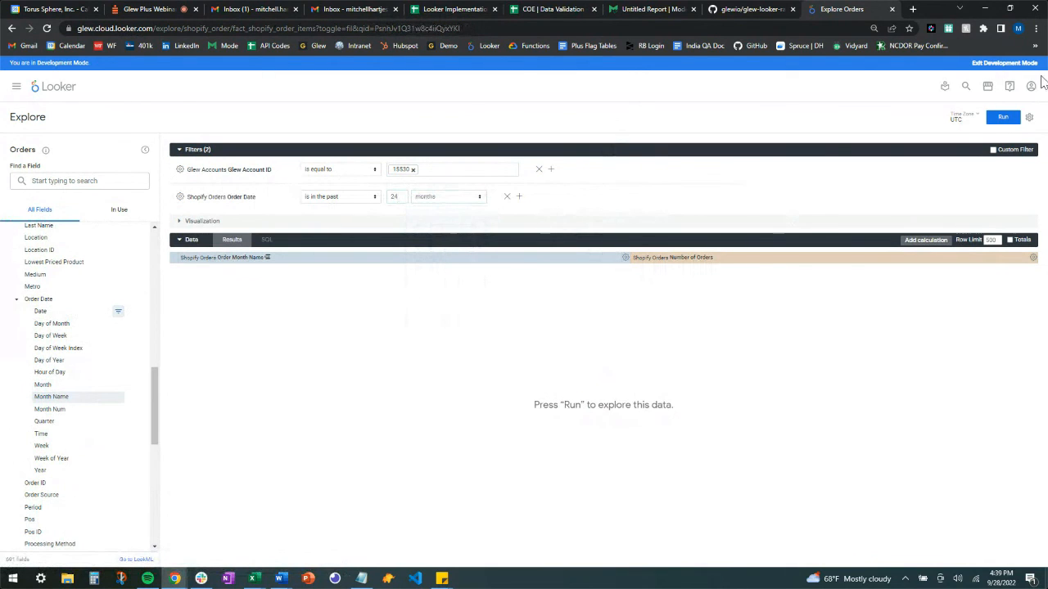
{"action": "left_click", "coordinate": [1003, 119]}
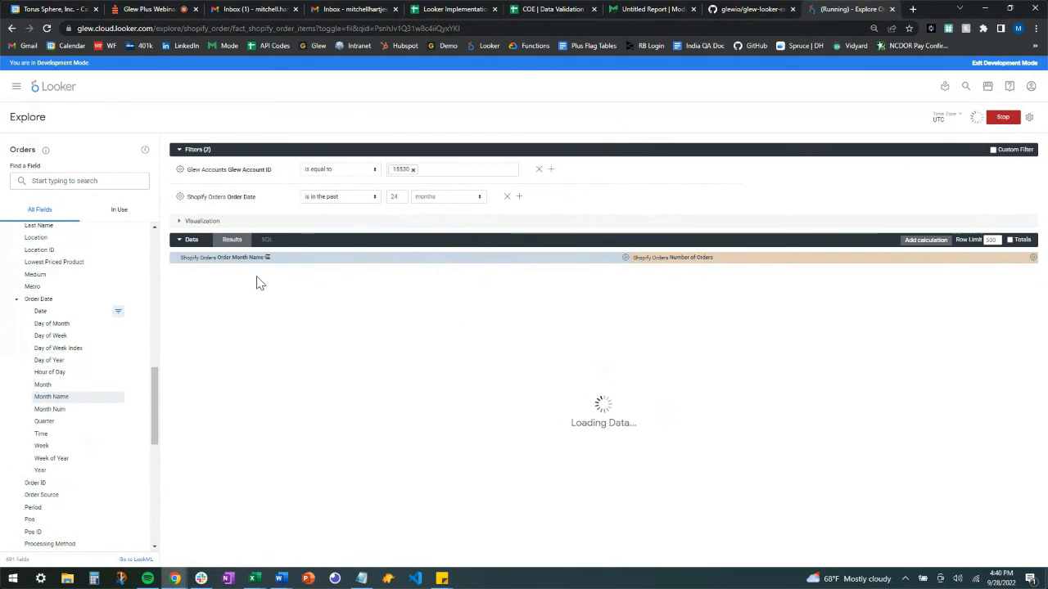
Step: Show the visualization, replace the Order Month Name dimension with Shopify Orders Order Month, and run the query
{"action": "left_click", "coordinate": [181, 222]}
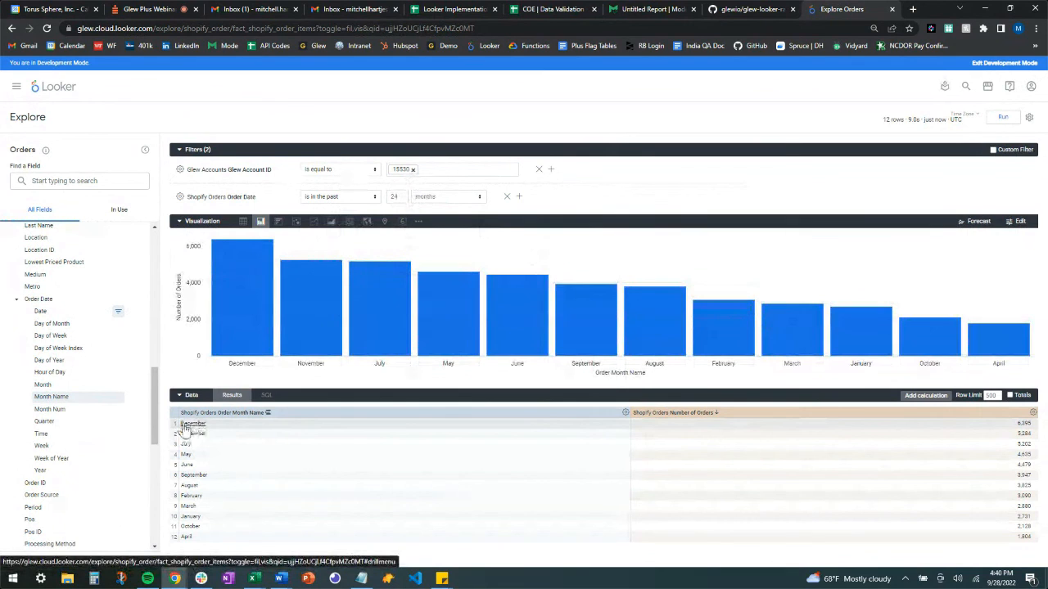
{"action": "left_click", "coordinate": [75, 399]}
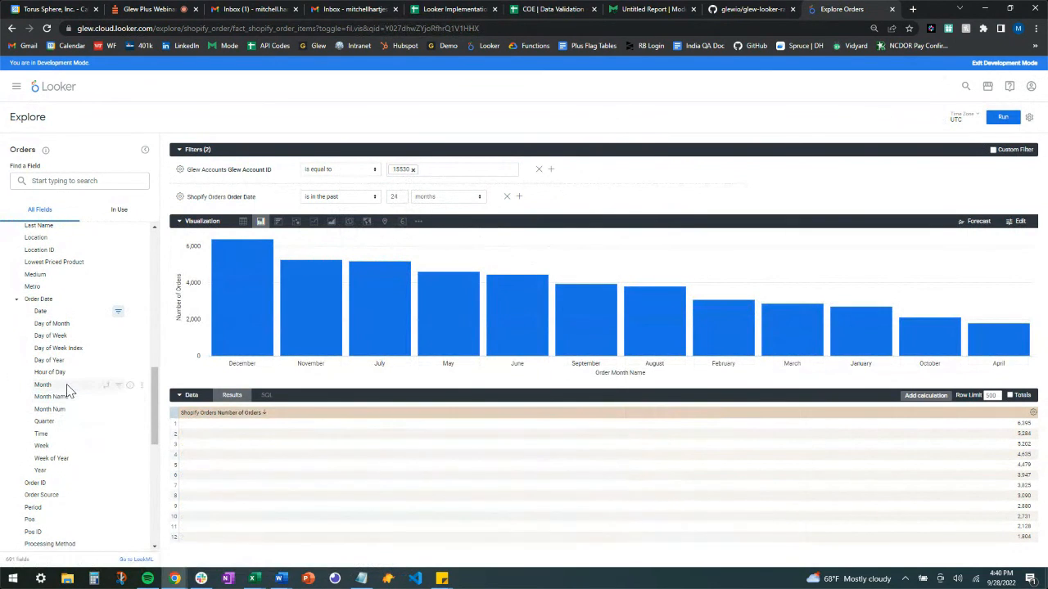
{"action": "left_click", "coordinate": [69, 388]}
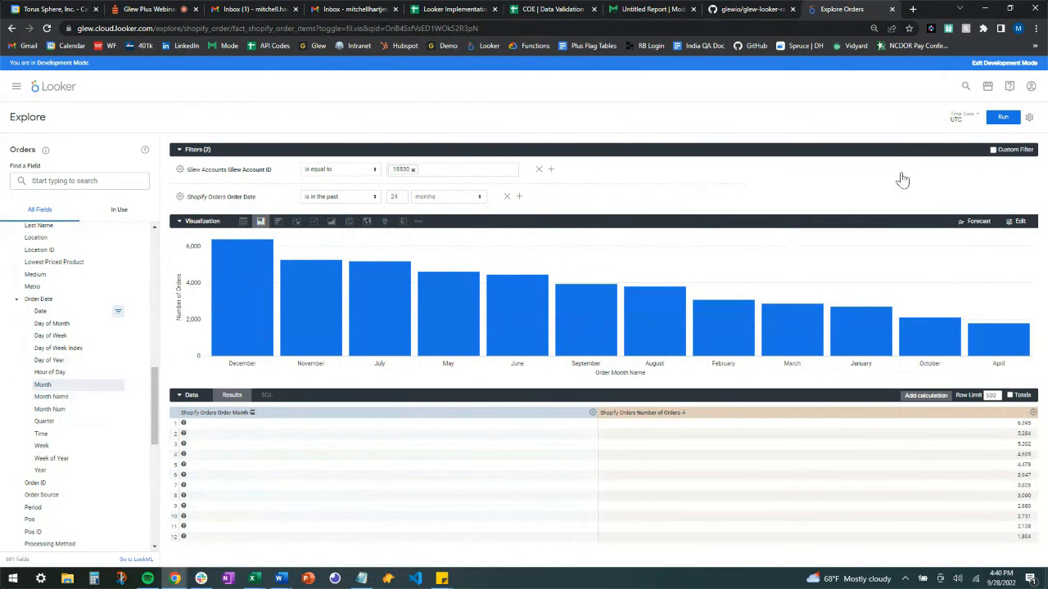
{"action": "left_click", "coordinate": [1003, 118]}
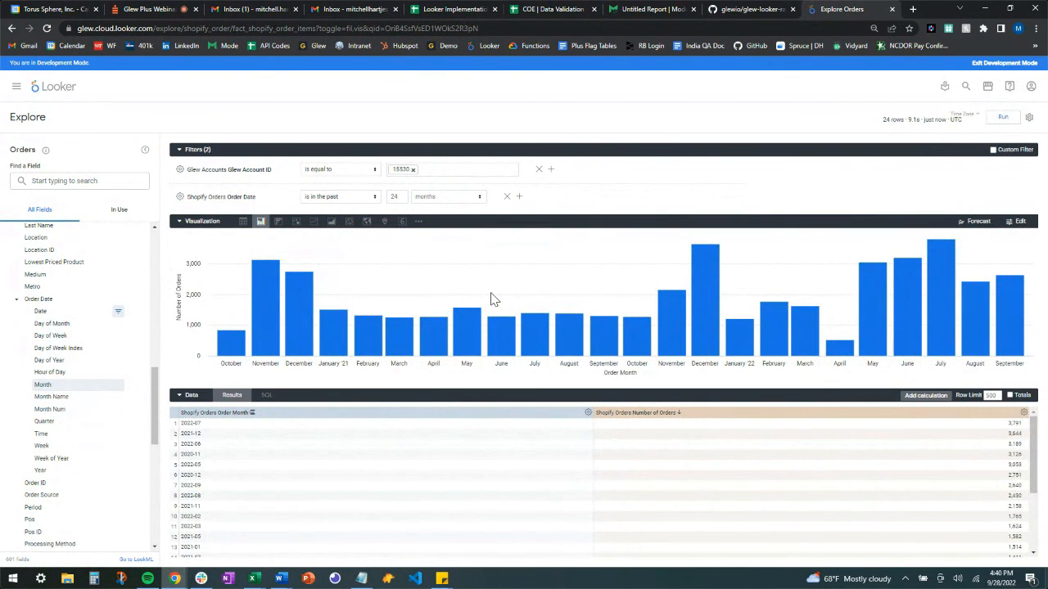
Step: Sort the results by Order Month in ascending order, and add a forecast for the Number of Orders field
{"action": "left_click", "coordinate": [258, 414]}
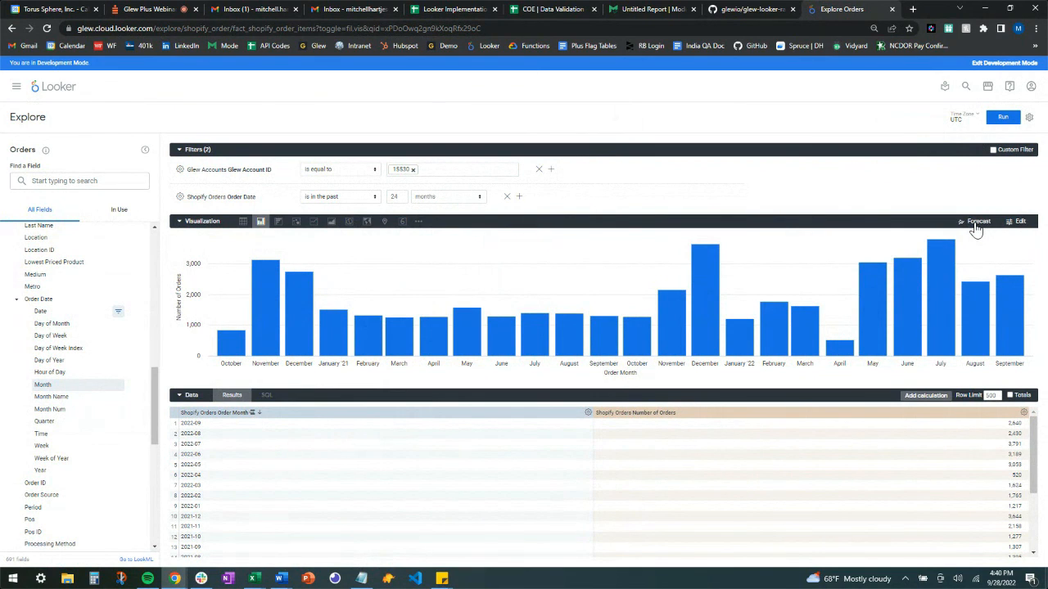
{"action": "left_click", "coordinate": [259, 414]}
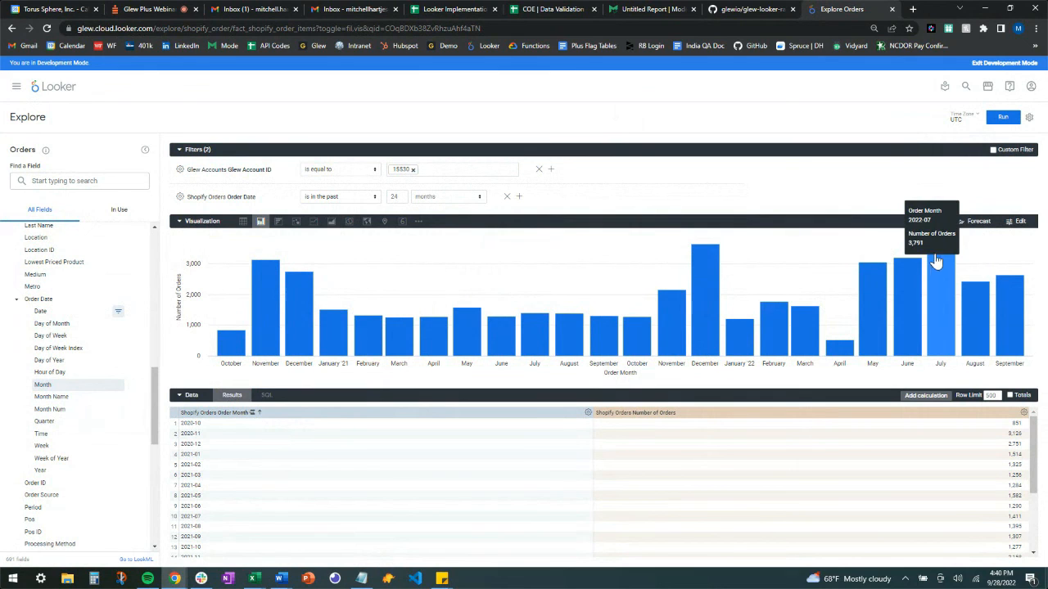
{"action": "left_click", "coordinate": [972, 221]}
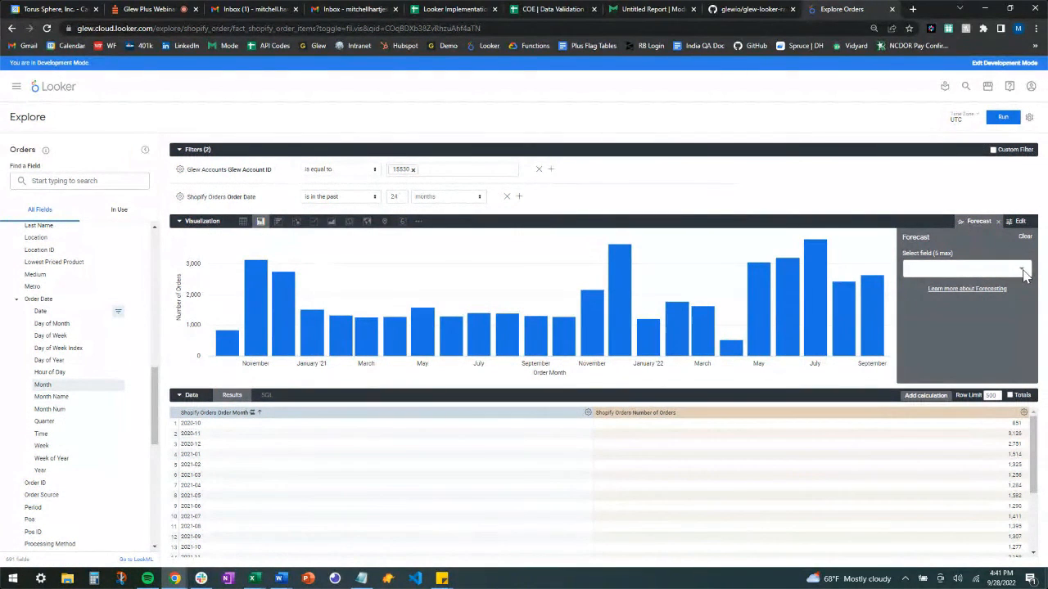
{"action": "left_click", "coordinate": [1024, 273]}
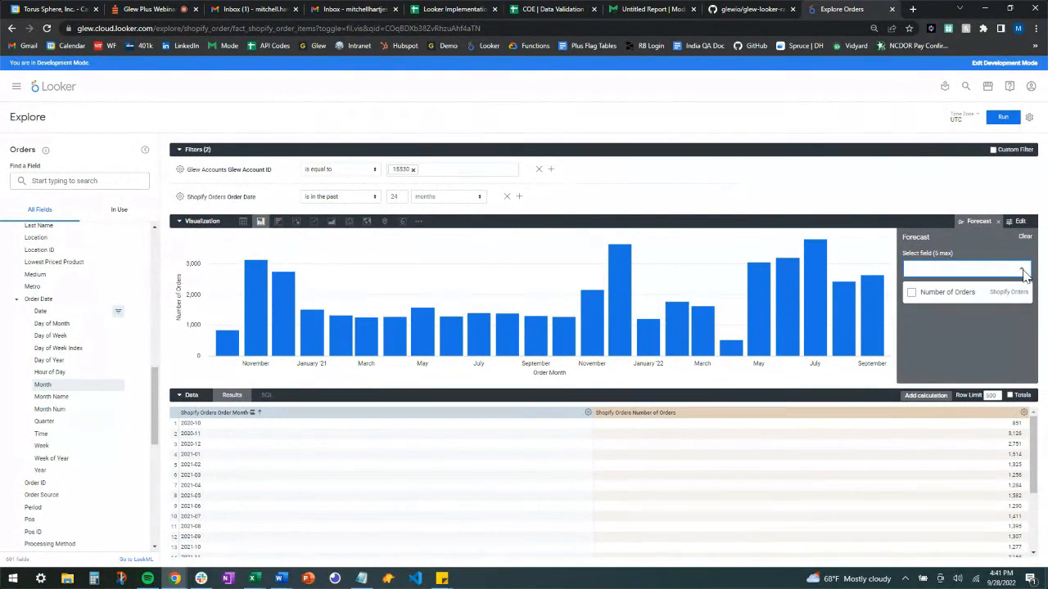
{"action": "left_click", "coordinate": [942, 292]}
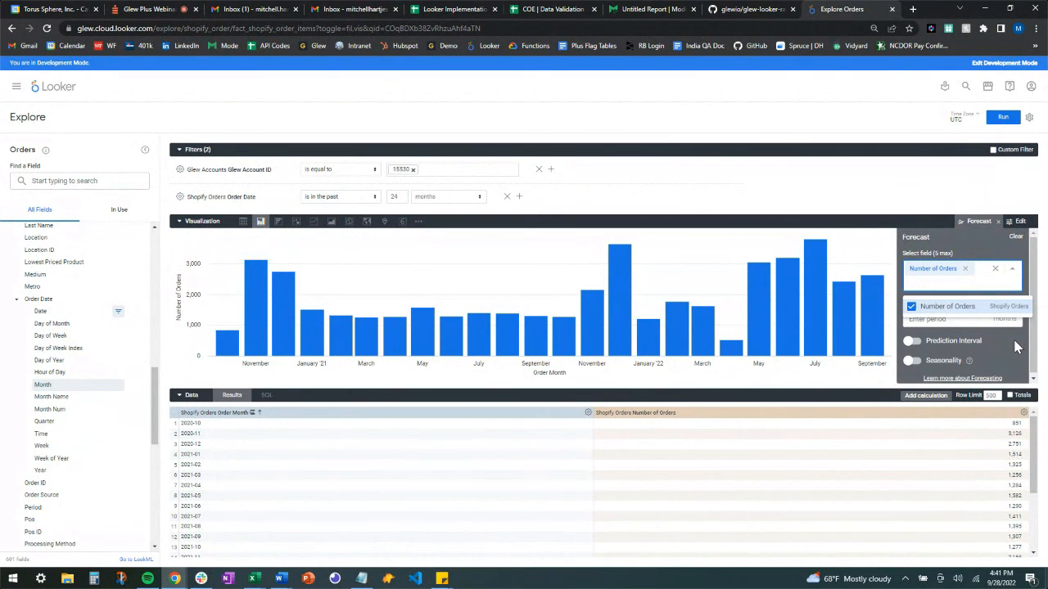
{"action": "left_click", "coordinate": [1015, 347]}
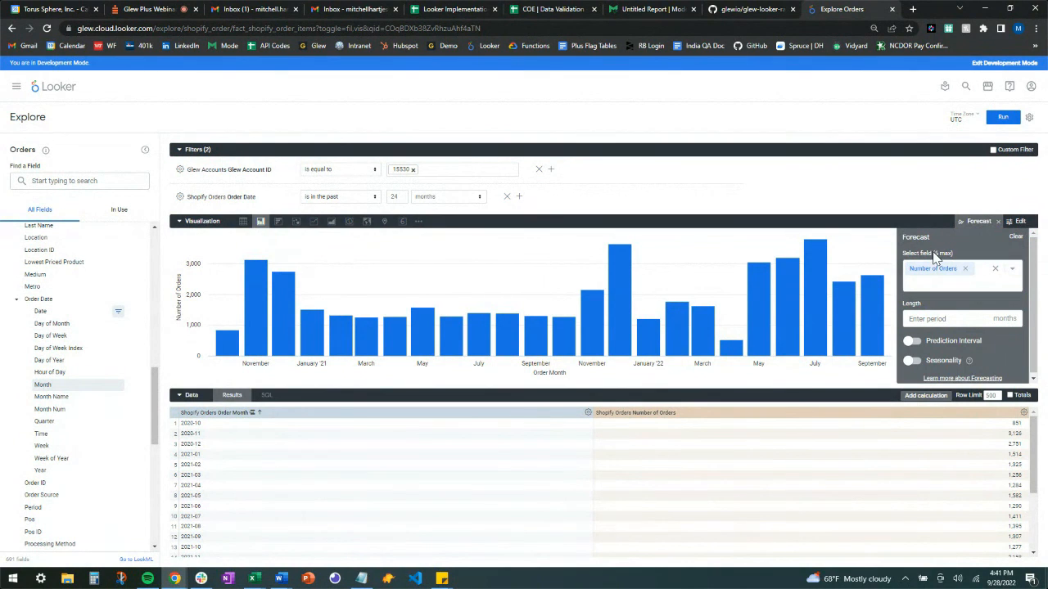
Step: Turn on the forecast's prediction interval and set it to 90%
{"action": "left_click", "coordinate": [936, 319]}
{"action": "left_click", "coordinate": [913, 343]}
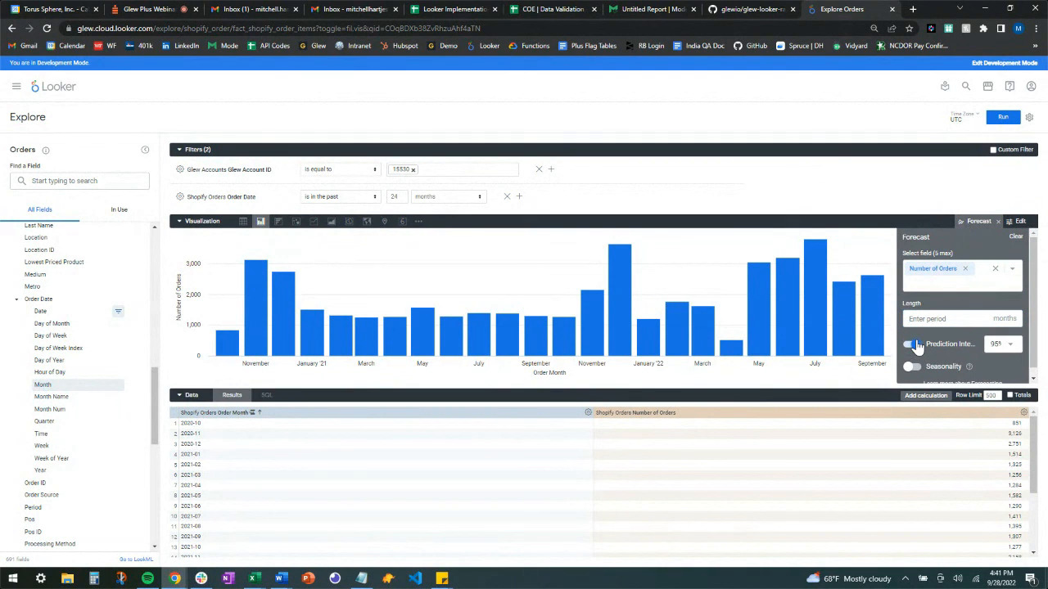
{"action": "left_click", "coordinate": [1006, 347]}
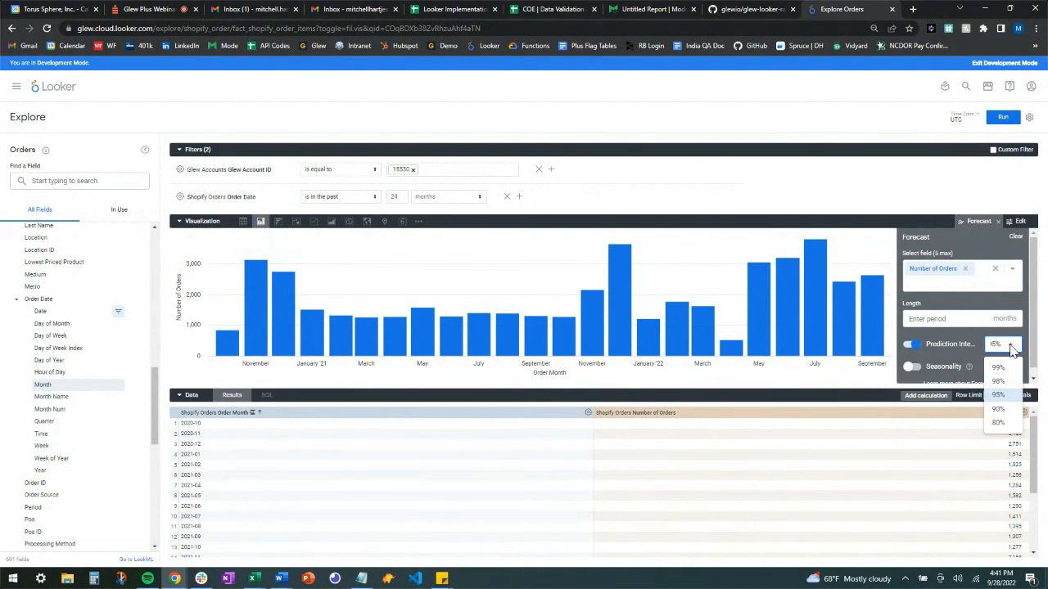
{"action": "left_click", "coordinate": [999, 409]}
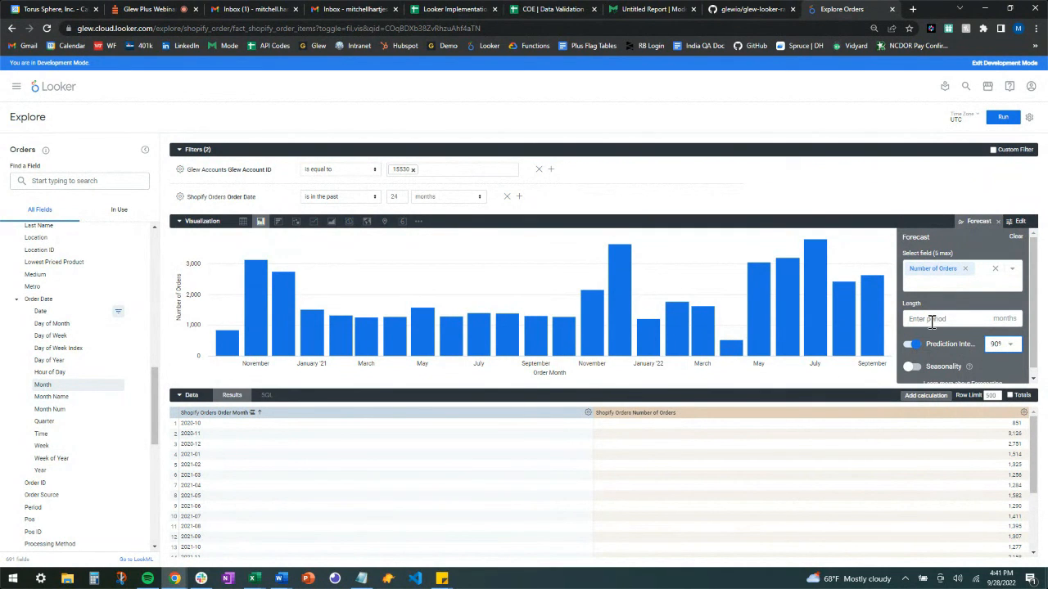
Step: Turn on seasonality for the Number of Orders forecast and set it to Automatic
{"action": "scroll", "coordinate": [938, 335], "scroll_direction": "down", "scroll_amount": 1}
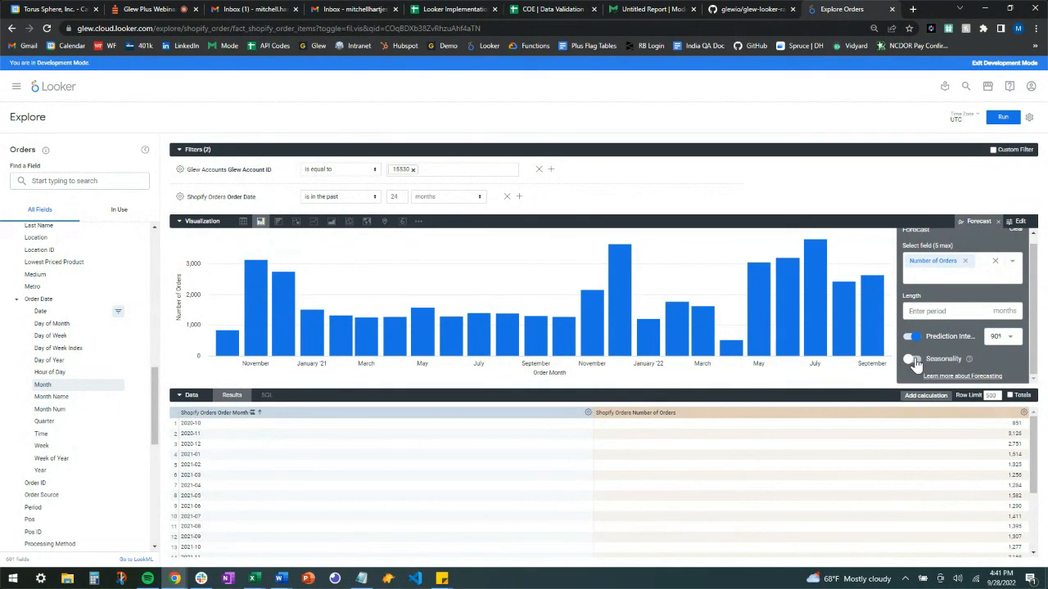
{"action": "left_click", "coordinate": [912, 360]}
{"action": "scroll", "coordinate": [959, 350], "scroll_direction": "down", "scroll_amount": 1}
{"action": "left_click", "coordinate": [960, 349]}
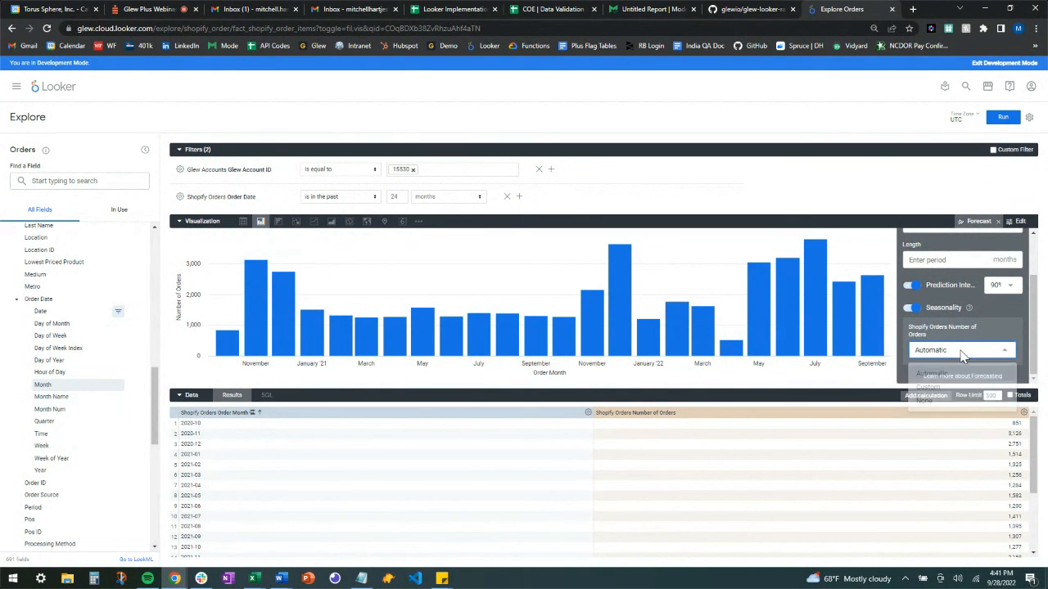
{"action": "left_click", "coordinate": [966, 376]}
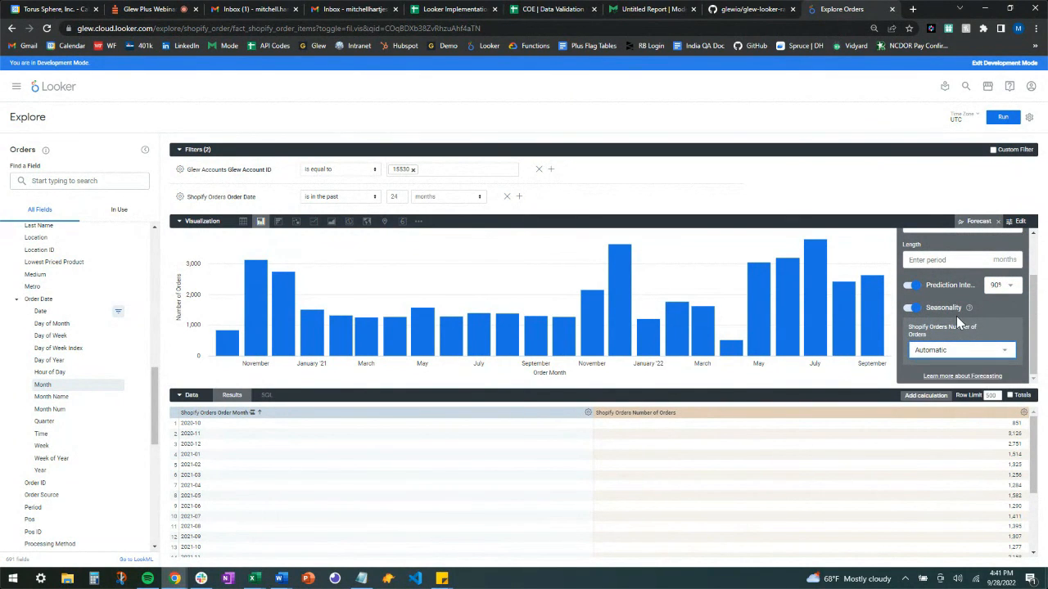
Step: Set the forecast length to 3 months and run the query
{"action": "scroll", "coordinate": [956, 316], "scroll_direction": "up", "scroll_amount": 1}
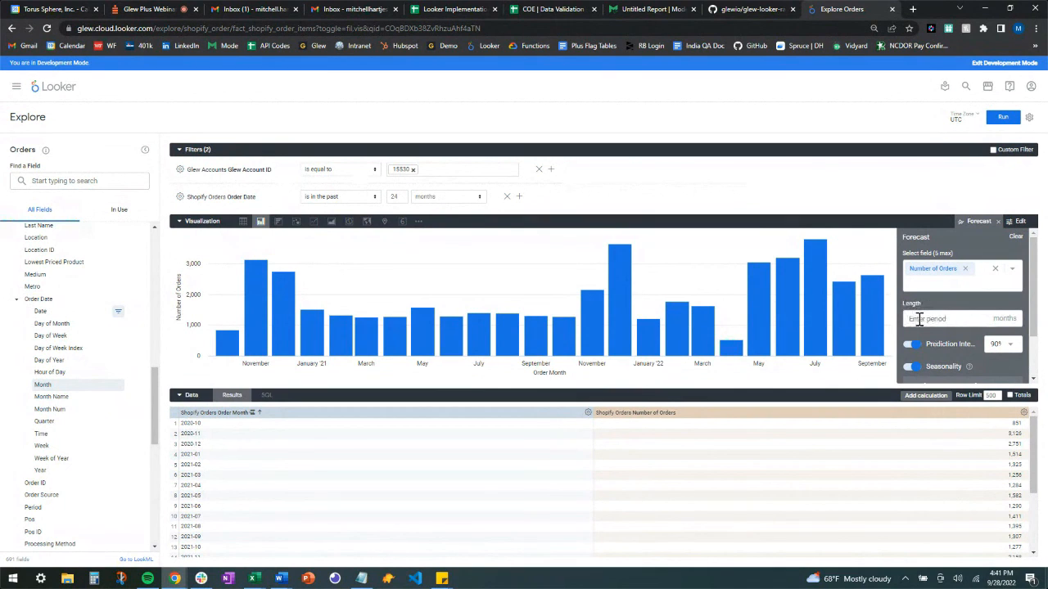
{"action": "left_click", "coordinate": [919, 320]}
{"action": "type", "text": "3"}
{"action": "left_click", "coordinate": [961, 303]}
{"action": "left_click", "coordinate": [1000, 118]}
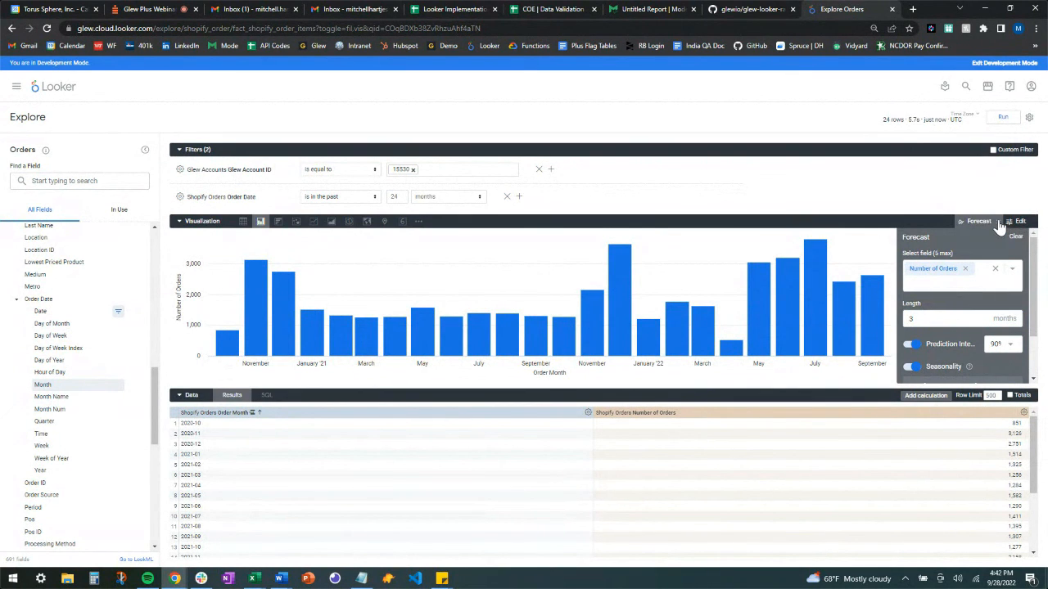
Step: Close the forecast settings and change the visualization to a line chart
{"action": "scroll", "coordinate": [992, 340], "scroll_direction": "down", "scroll_amount": 2}
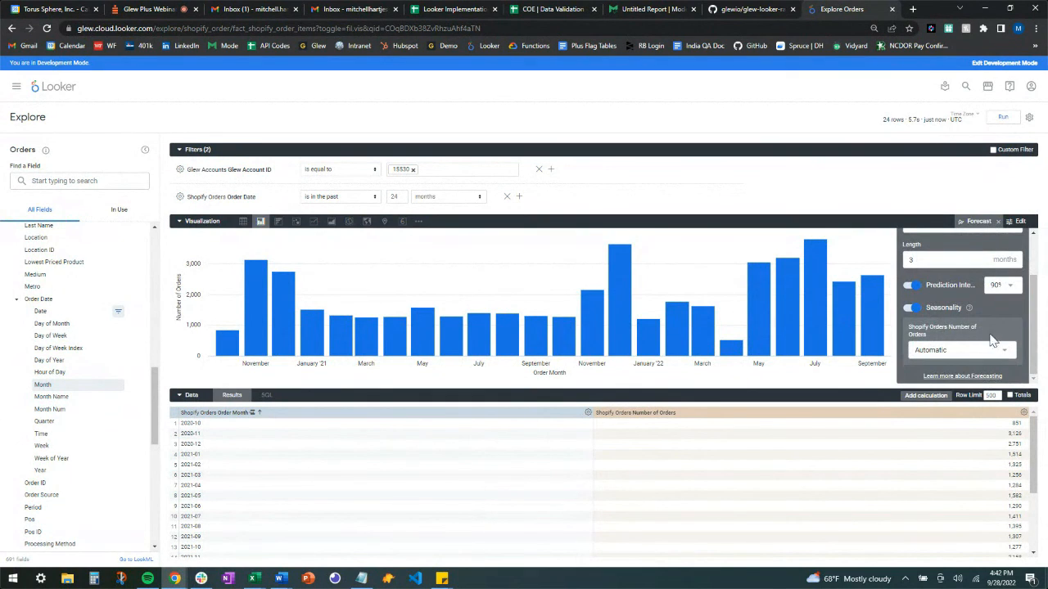
{"action": "scroll", "coordinate": [979, 320], "scroll_direction": "up", "scroll_amount": 3}
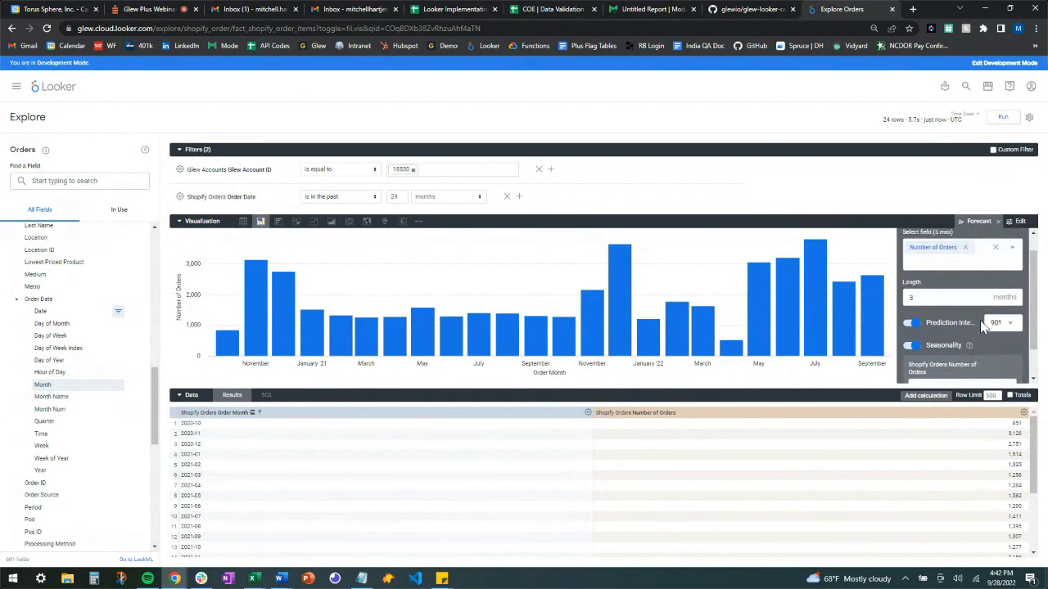
{"action": "left_click", "coordinate": [999, 226]}
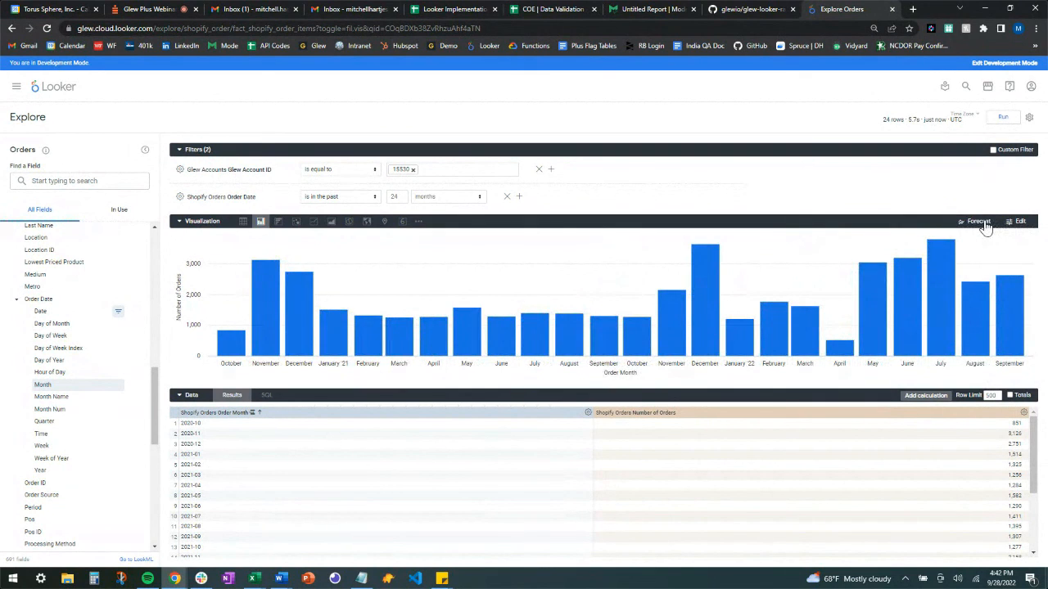
{"action": "left_click", "coordinate": [978, 222]}
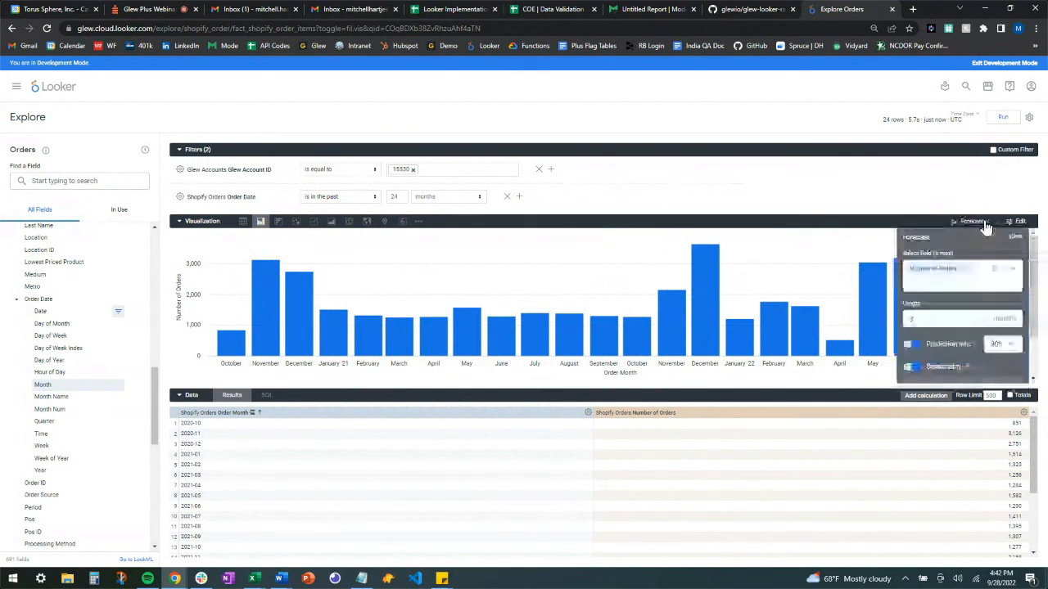
{"action": "left_click", "coordinate": [986, 225]}
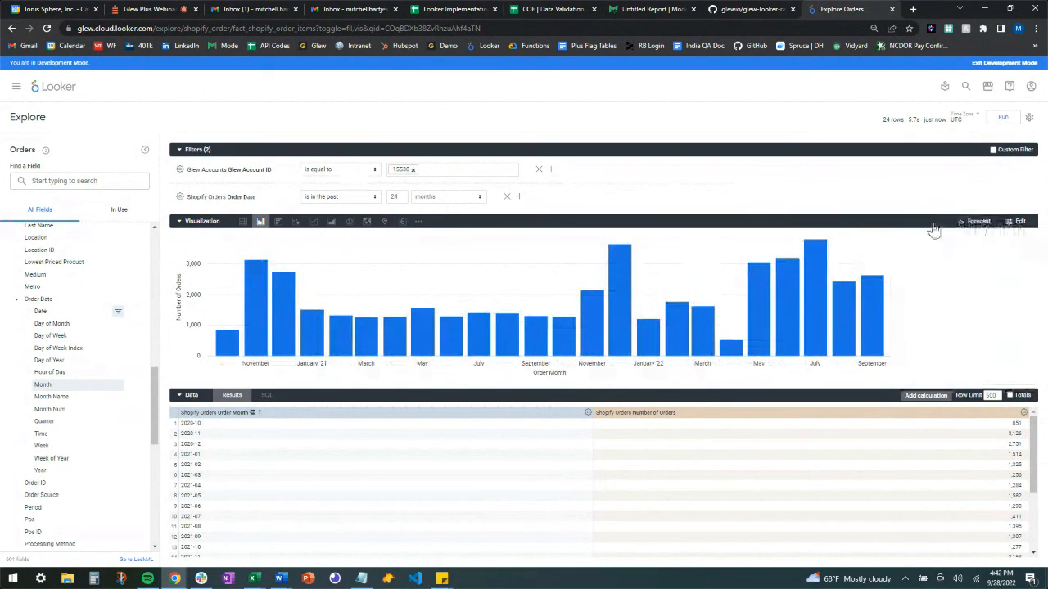
{"action": "left_click", "coordinate": [312, 227]}
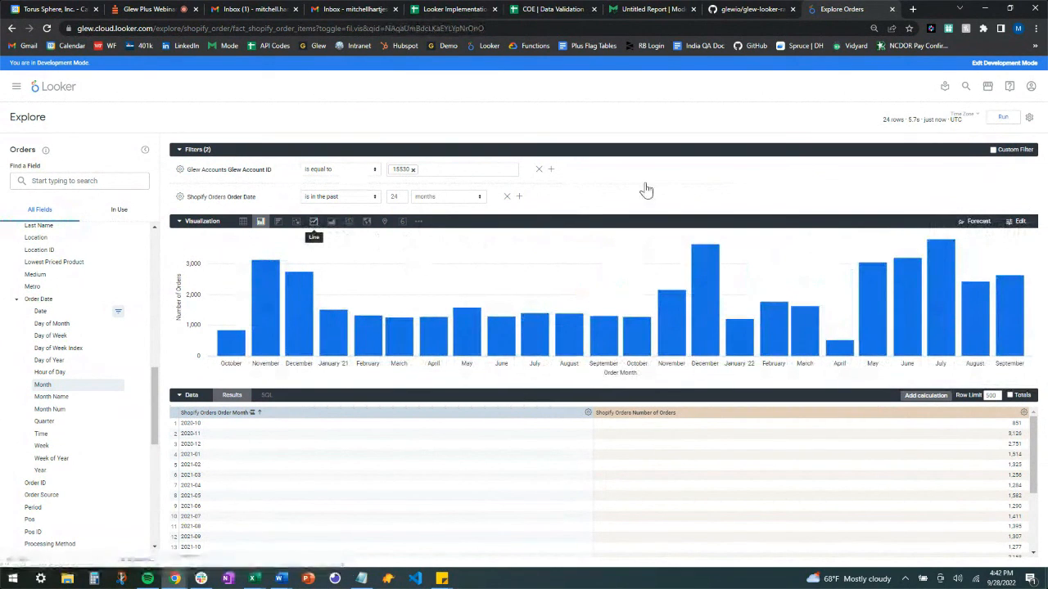
Step: Turn off seasonality in the Number of Orders forecast, rerun the query, and close the forecast settings
{"action": "left_click", "coordinate": [978, 221]}
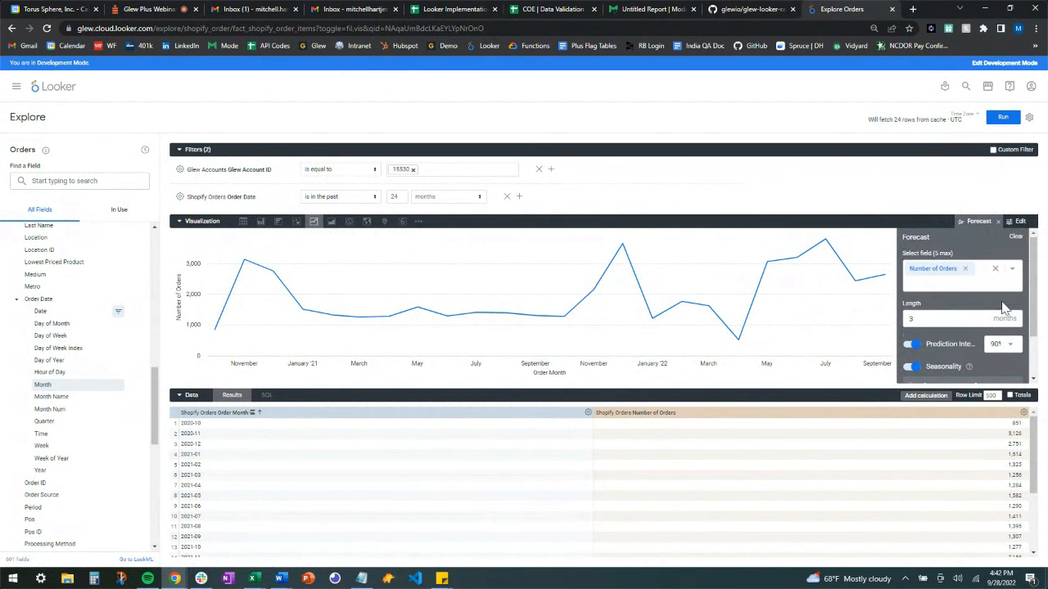
{"action": "scroll", "coordinate": [1001, 303], "scroll_direction": "down", "scroll_amount": 1}
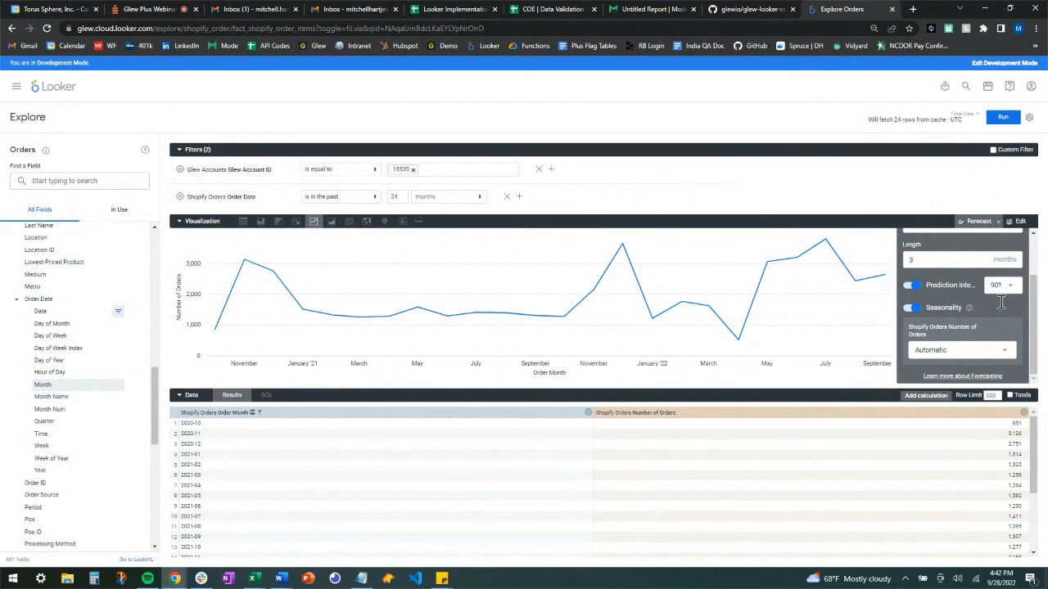
{"action": "scroll", "coordinate": [1000, 303], "scroll_direction": "up", "scroll_amount": 1}
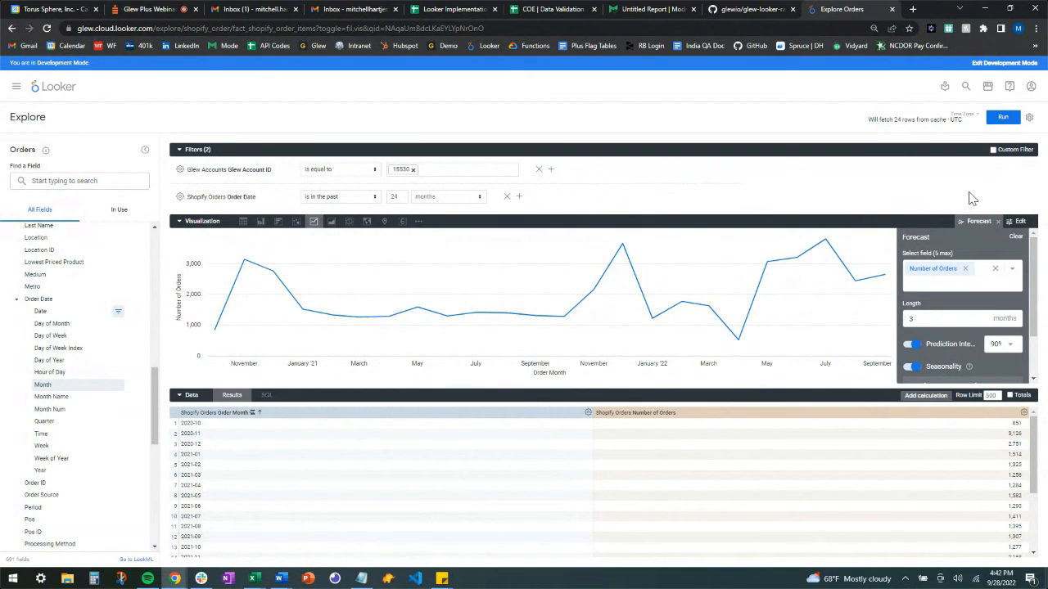
{"action": "left_click", "coordinate": [912, 366]}
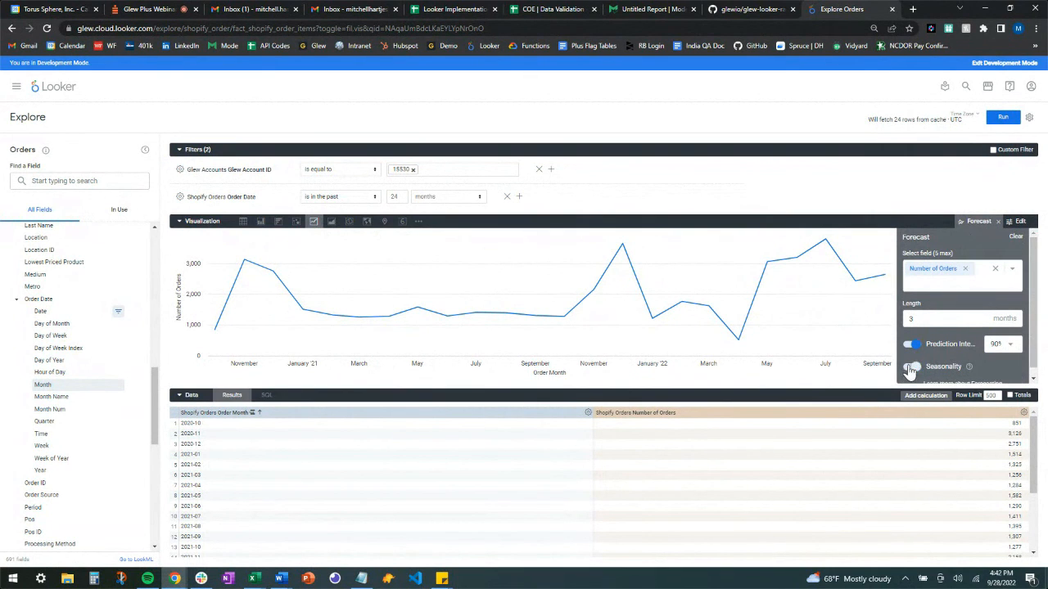
{"action": "scroll", "coordinate": [968, 294], "scroll_direction": "down", "scroll_amount": 1}
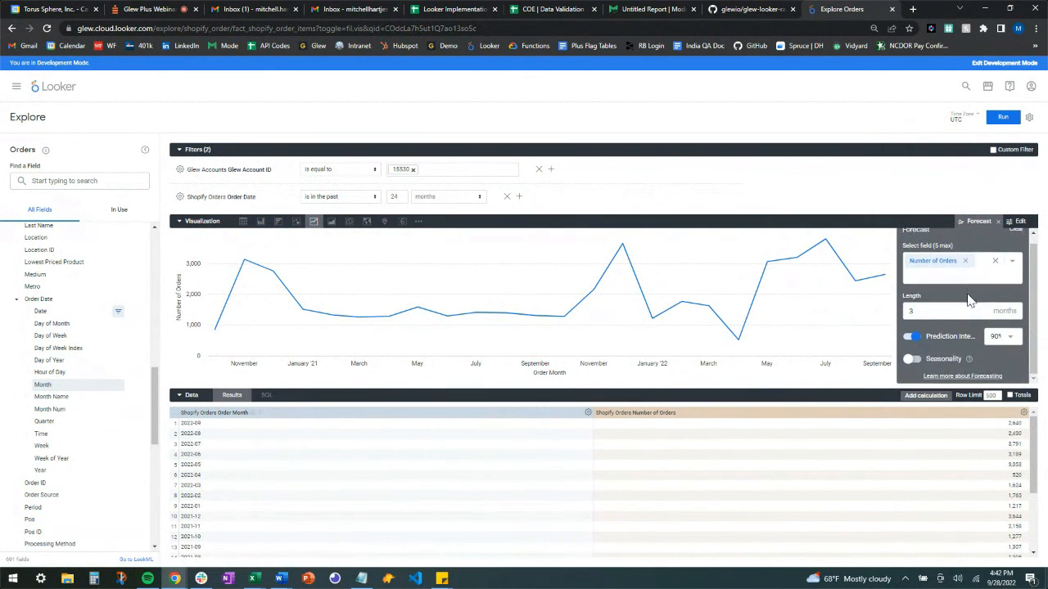
{"action": "left_click", "coordinate": [1002, 119]}
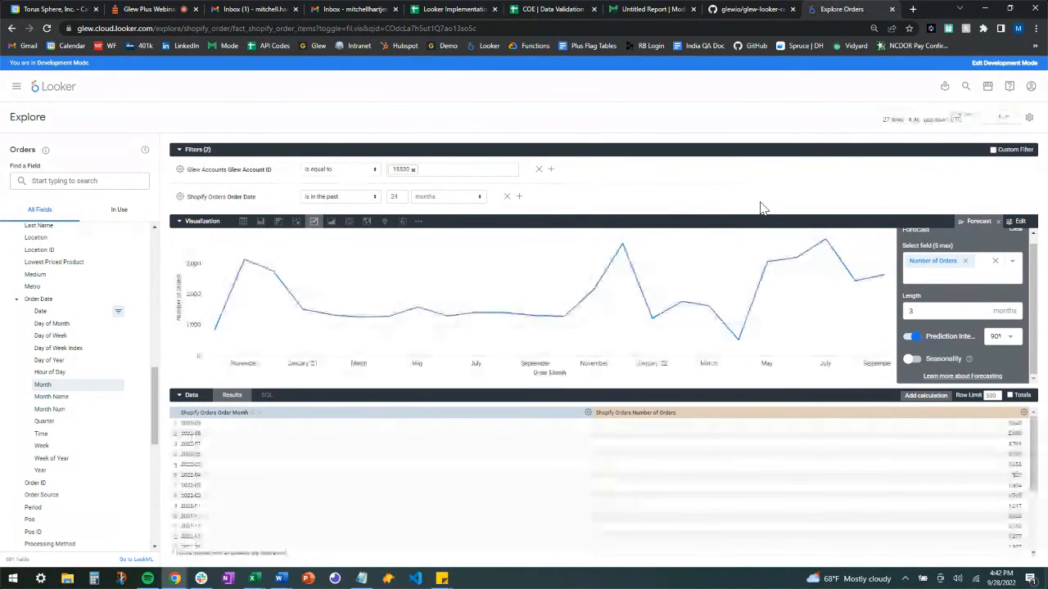
{"action": "left_click", "coordinate": [1018, 221]}
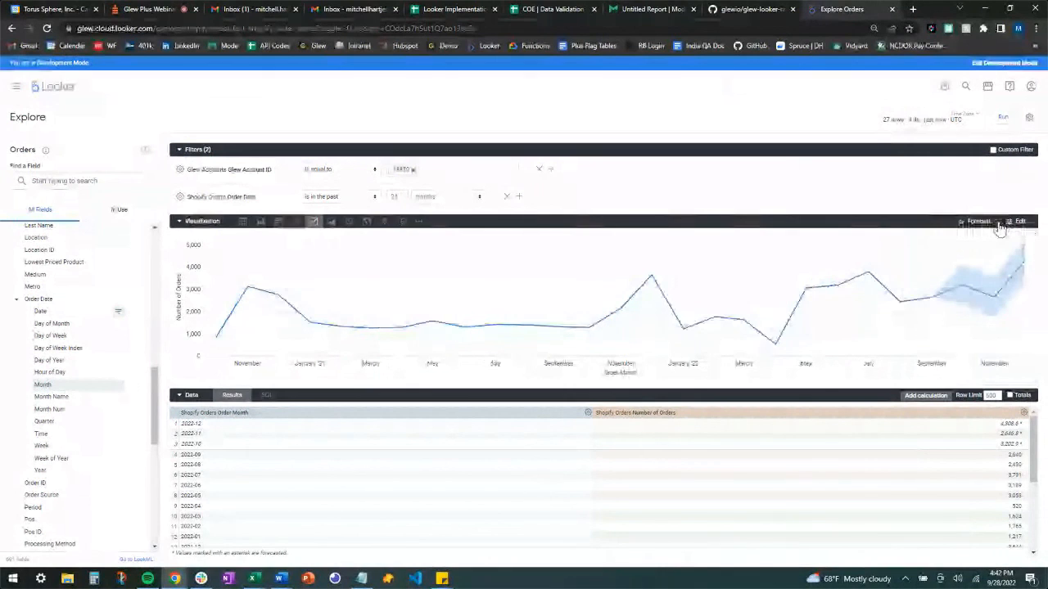
{"action": "mouse_move", "coordinate": [1020, 283]}
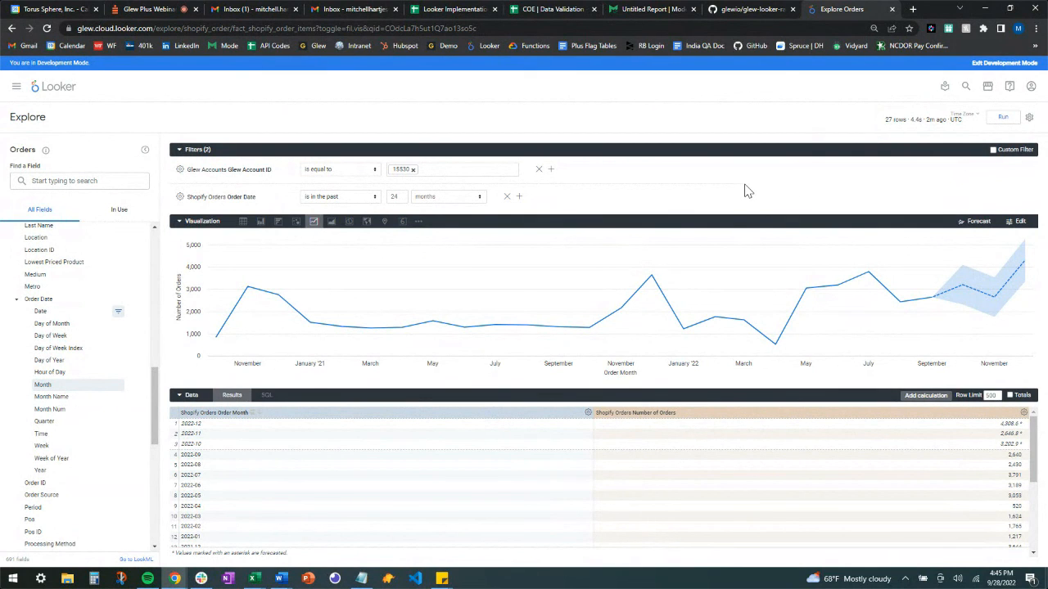
Step: Switch to the Crowdcast page of the Glew Plus Webinar and close the screen share
{"action": "left_click", "coordinate": [146, 9]}
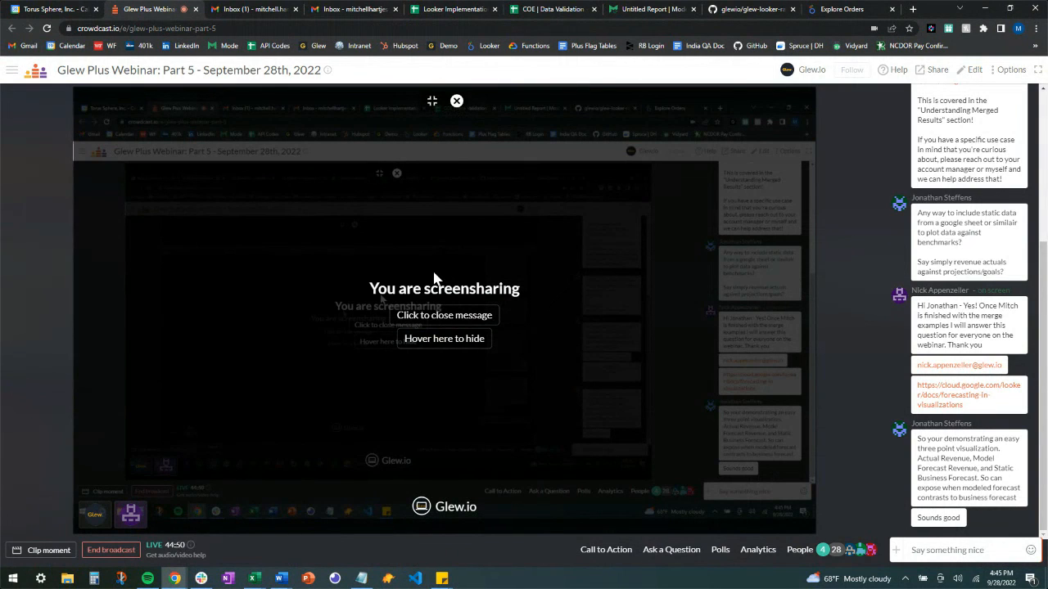
{"action": "left_click", "coordinate": [455, 103]}
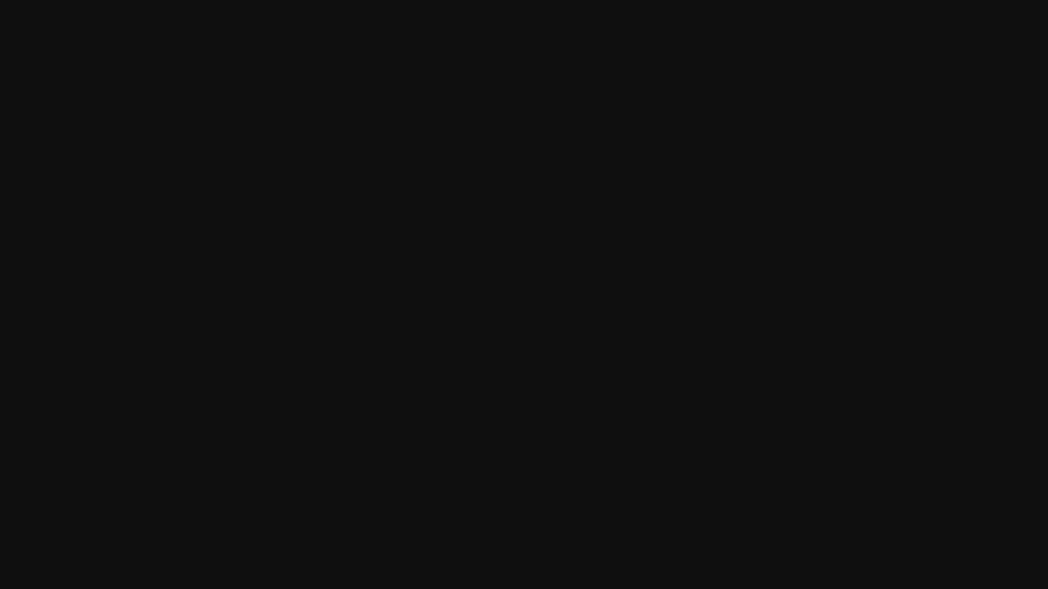